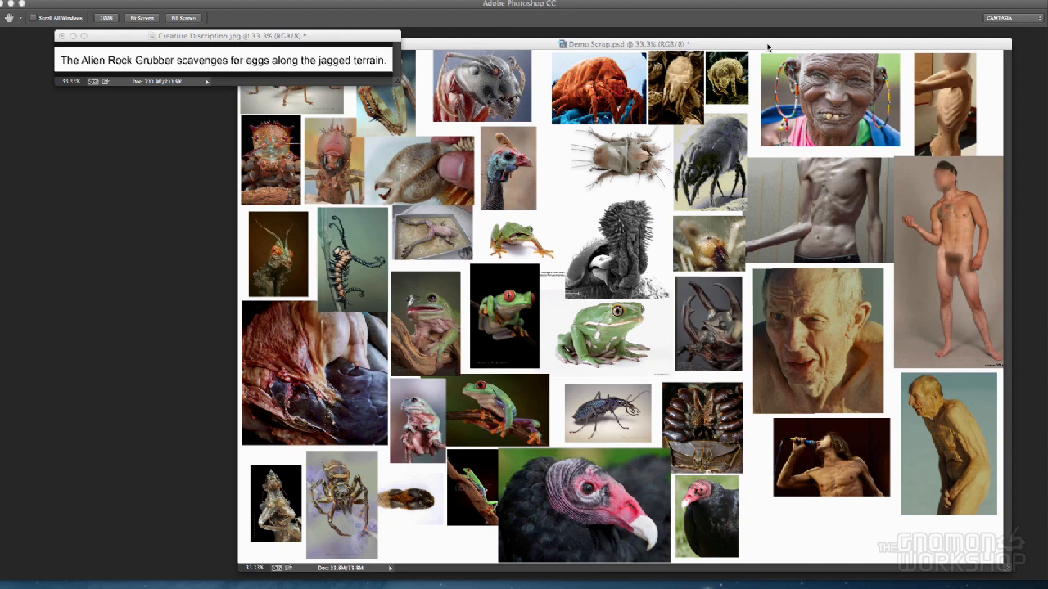
- Shift the Demo Scrap window clear of the panels, then shrink the creature description window to 16.67% and tuck it into the corner
left_click_drag(772, 46, 658, 47)
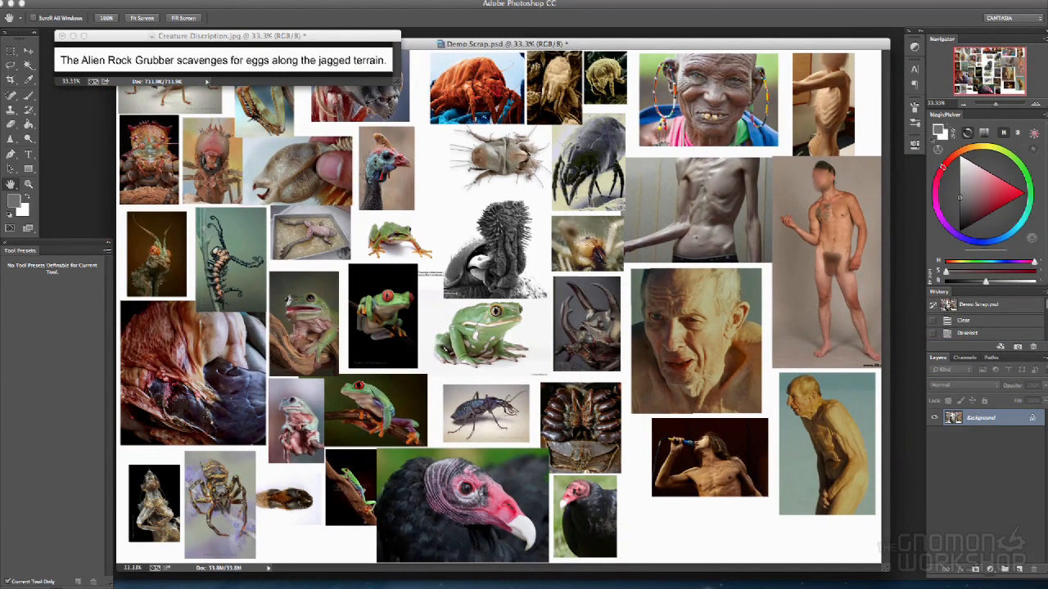
left_click(338, 36)
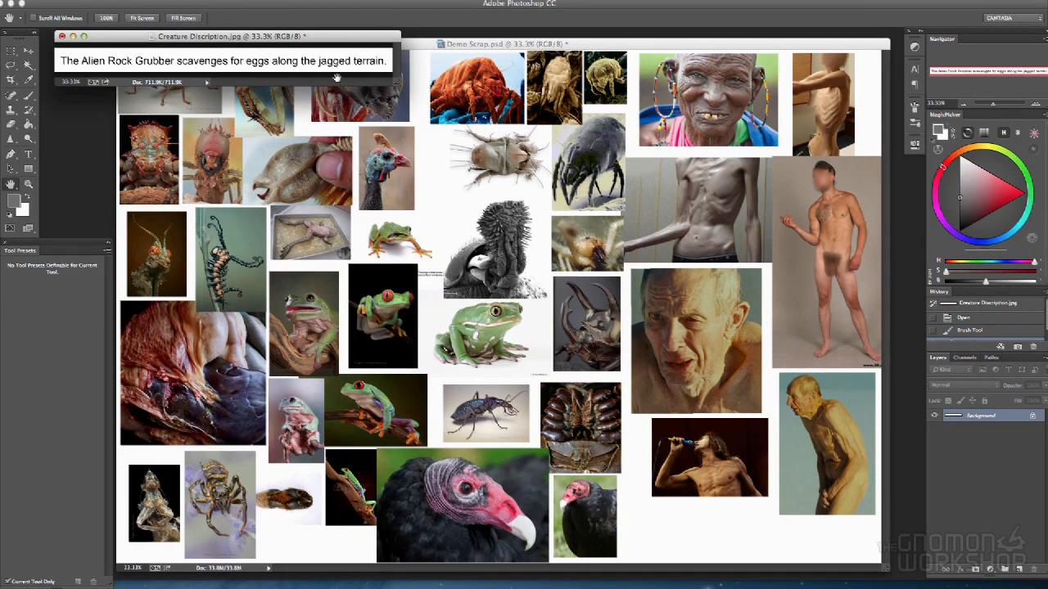
key("super+minus")
key("super+minus")
left_click_drag(295, 35, 210, 36)
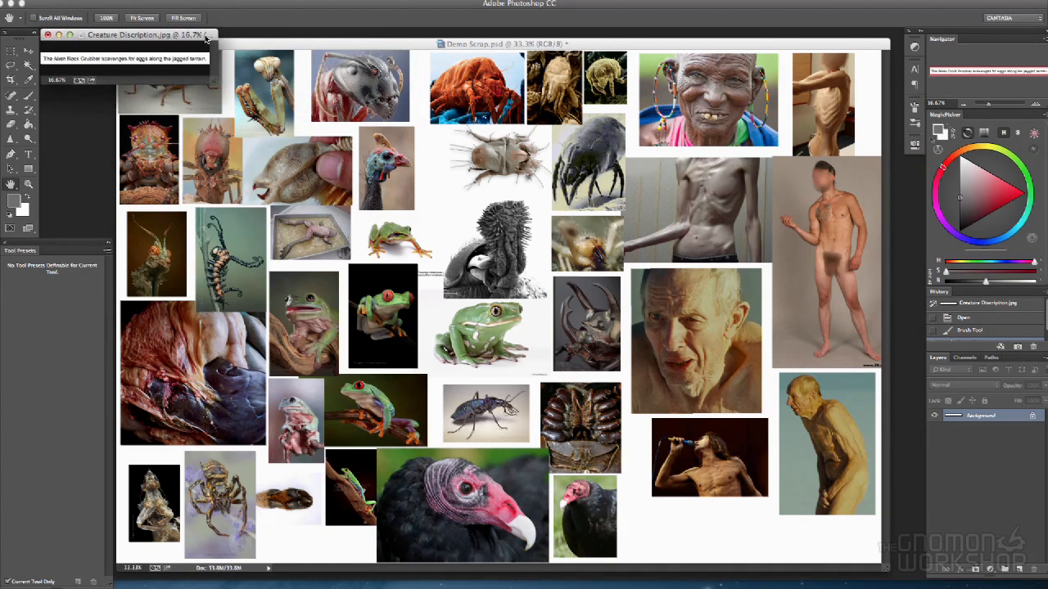
- Bring the Demo Scrap reference sheet to the front and zoom it out to 8.33%
left_click_drag(341, 46, 344, 48)
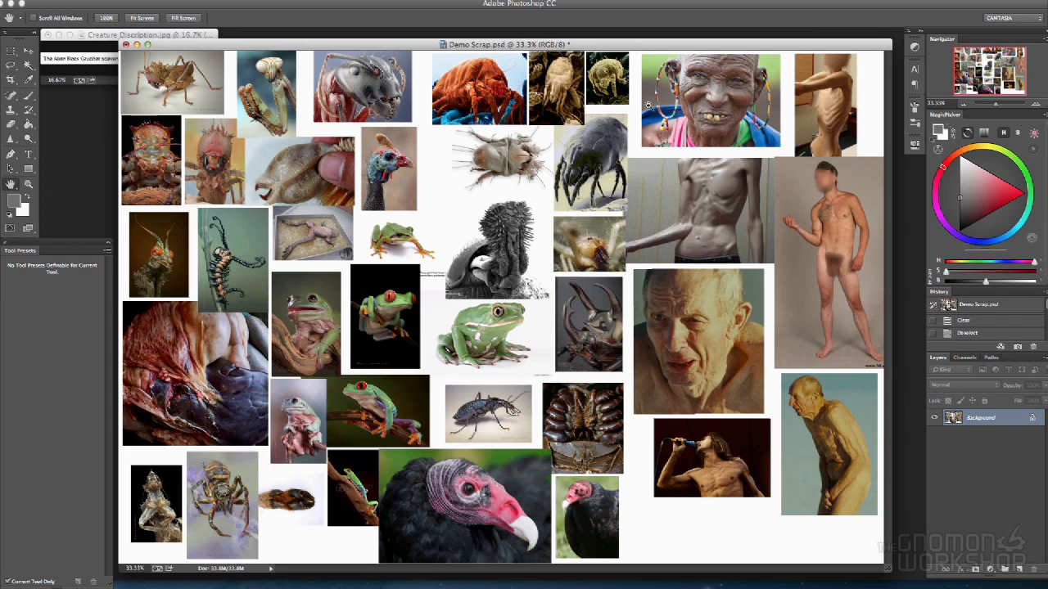
key("Tab")
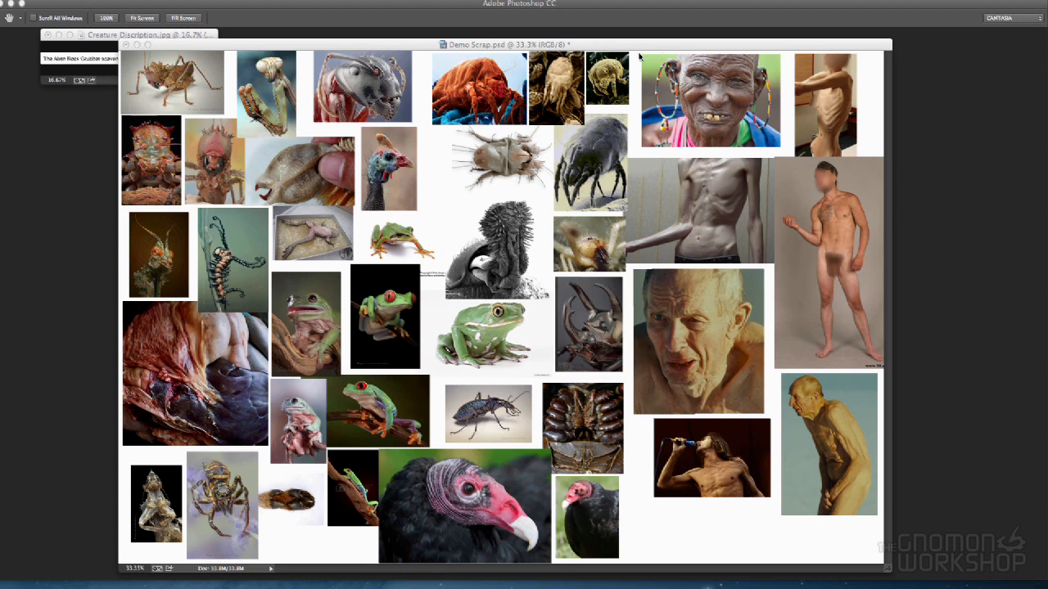
key("Tab")
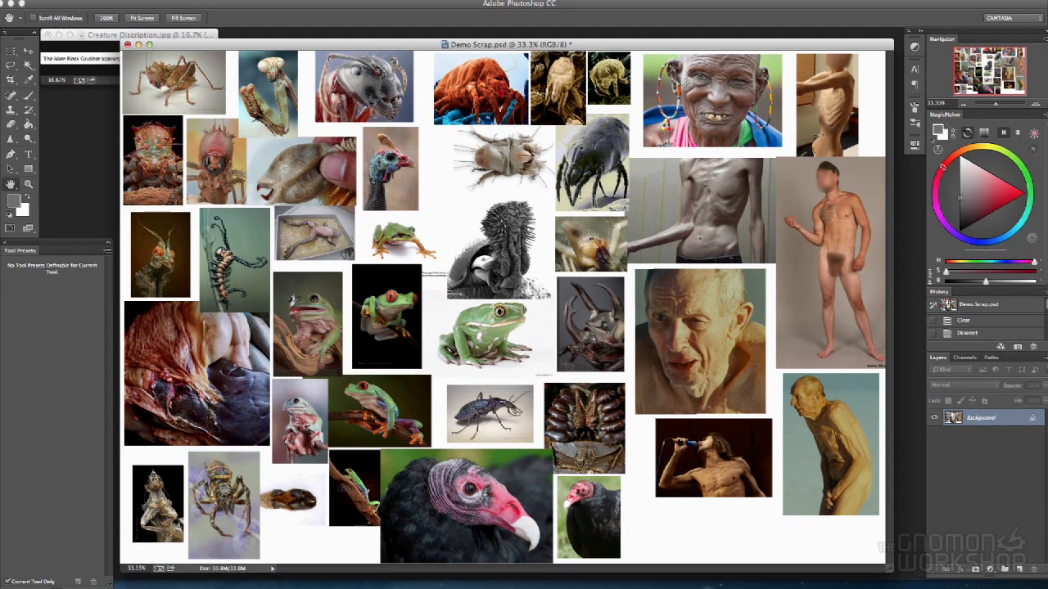
key("super+minus")
key("super+minus")
key("super+minus")
key("super+minus")
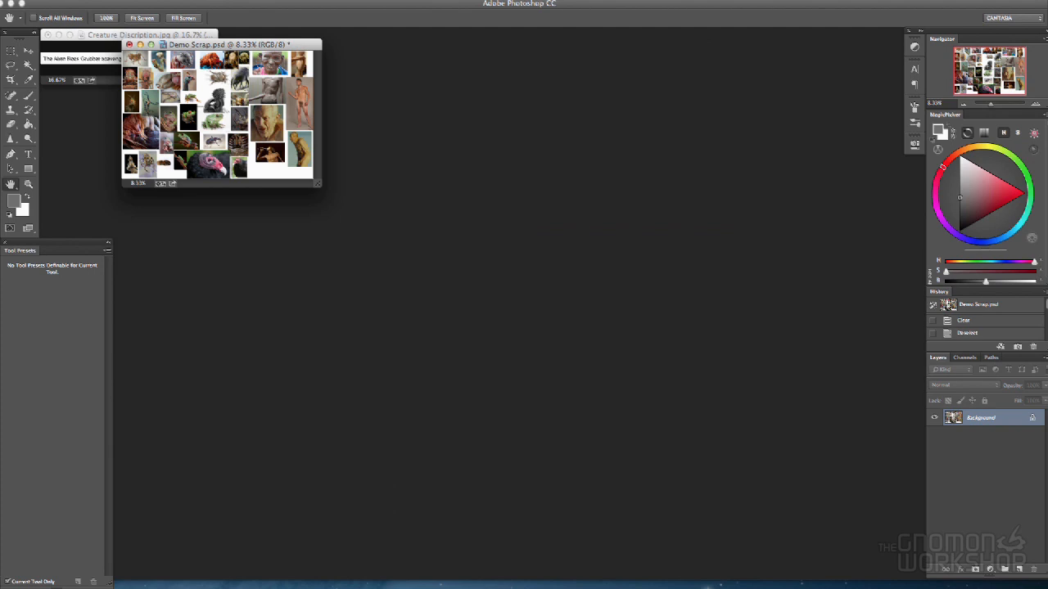
- Bring the Scan 2.jpeg sketch sheet and the 2014-04-26 11.59.05 HDR.jpg photo into the workspace and place them beside each other
left_click_drag(1047, 245, 468, 215)
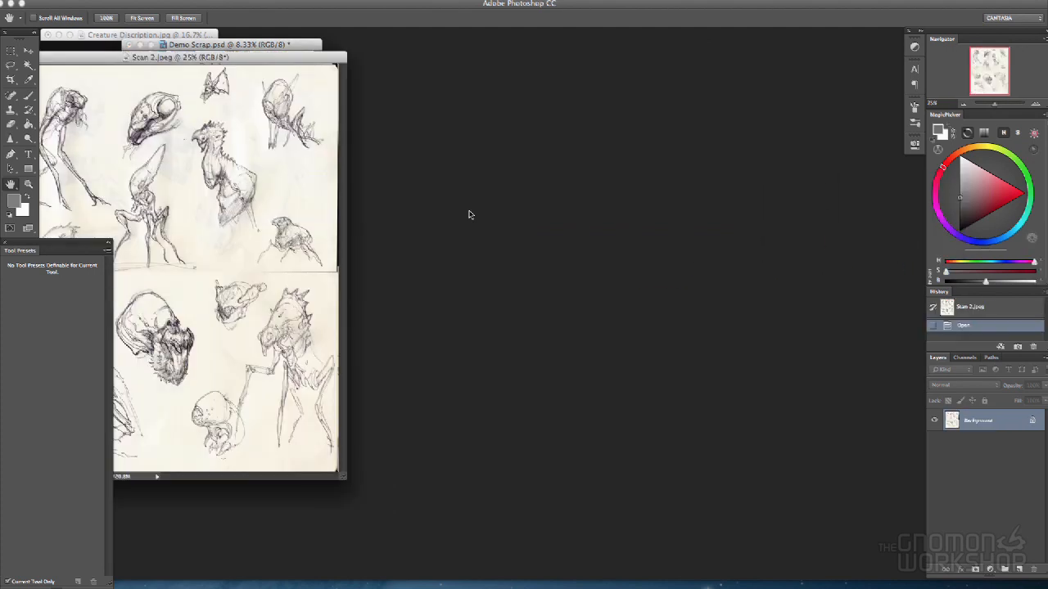
left_click_drag(293, 60, 698, 48)
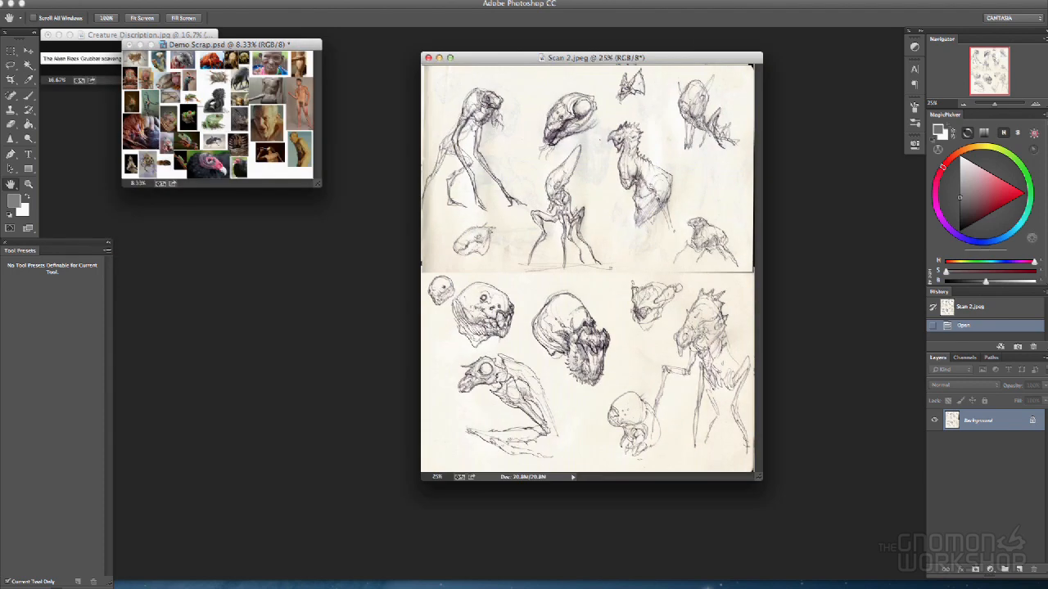
left_click_drag(1047, 245, 314, 301)
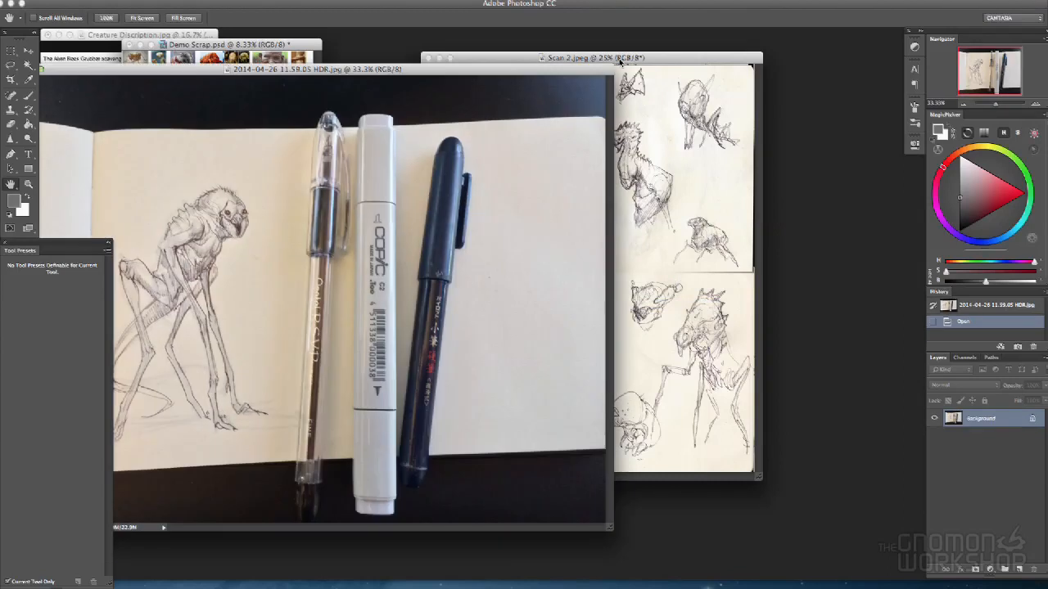
left_click_drag(620, 60, 758, 66)
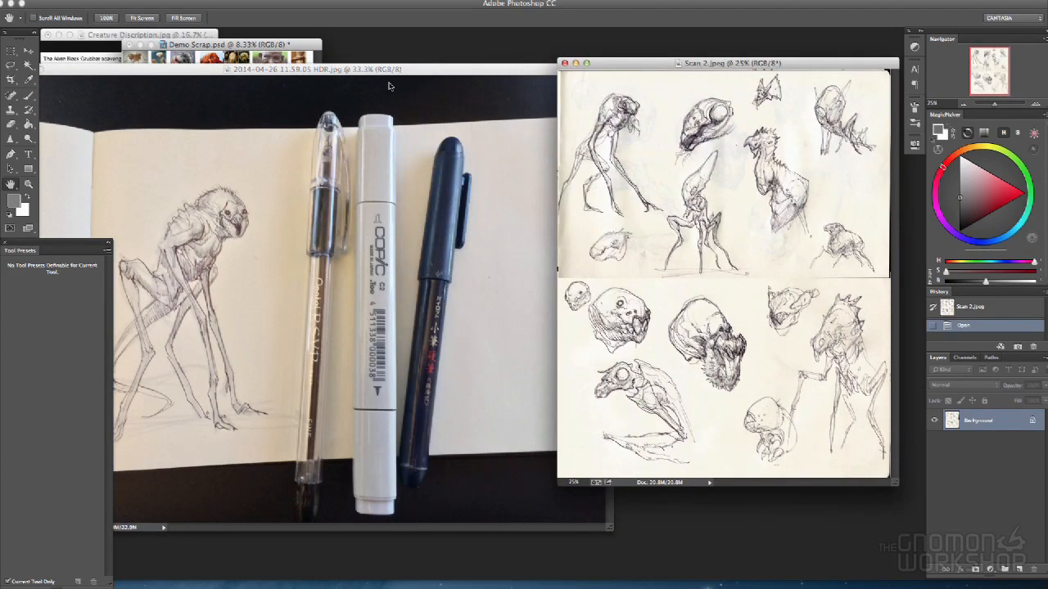
- Bring the HDR sketchbook photo to the front and position its window so the whole creature drawing is clear of the panels
left_click_drag(381, 71, 406, 64)
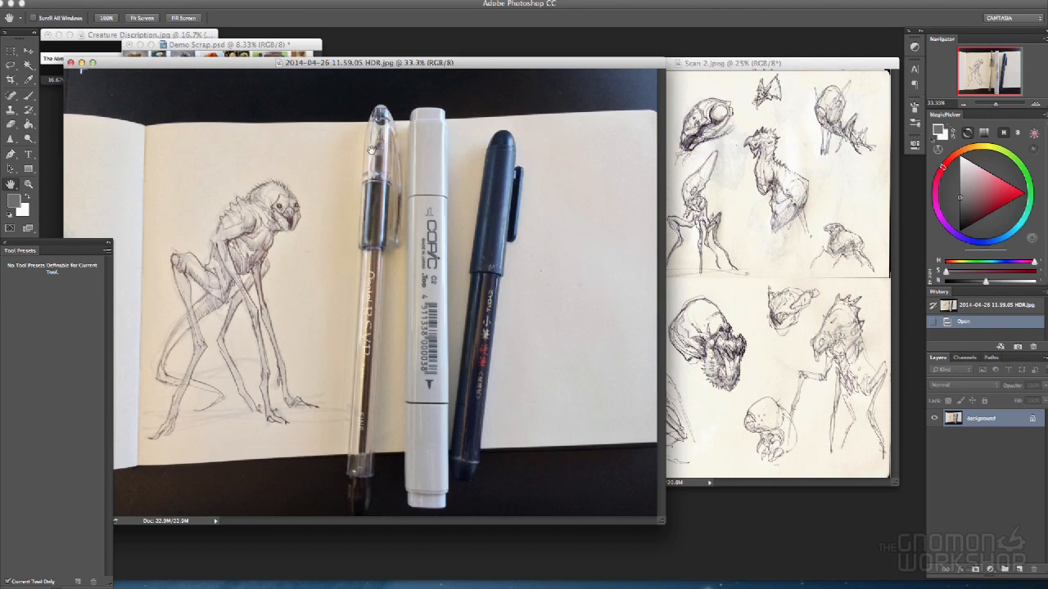
left_click_drag(596, 66, 630, 76)
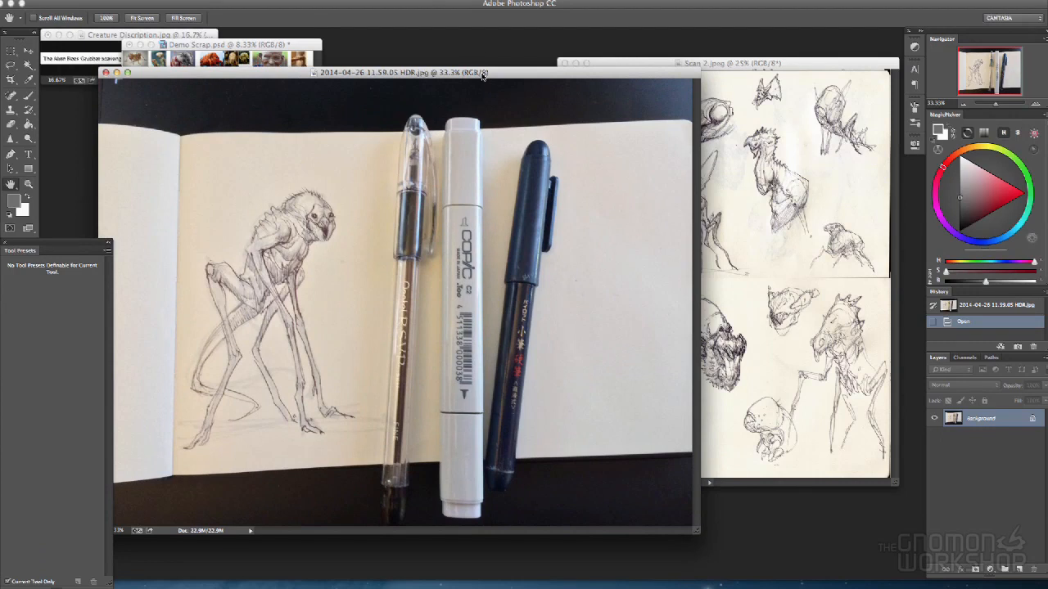
left_click_drag(509, 77, 459, 93)
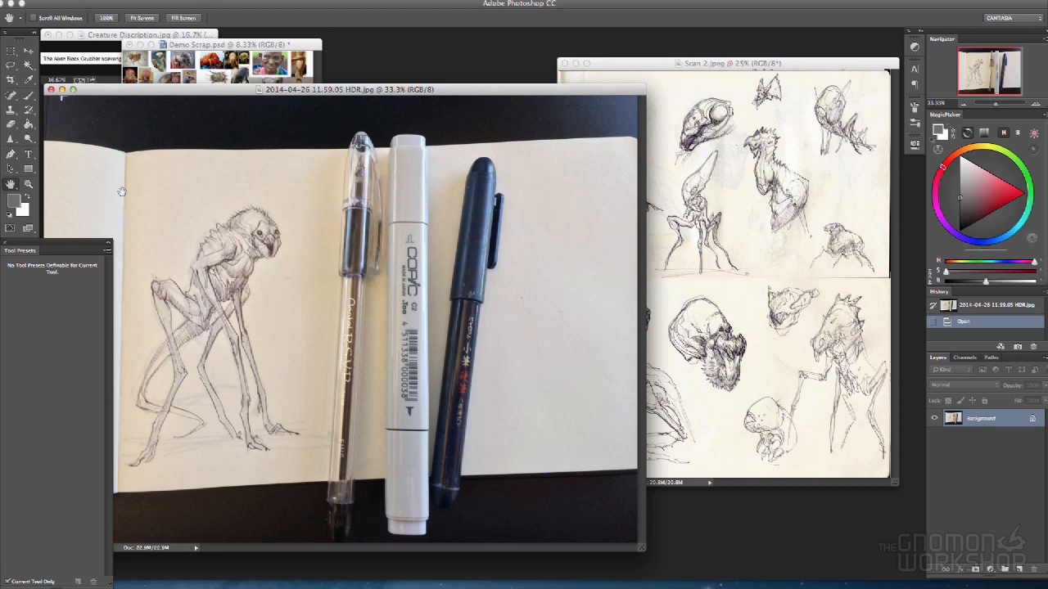
key("Tab")
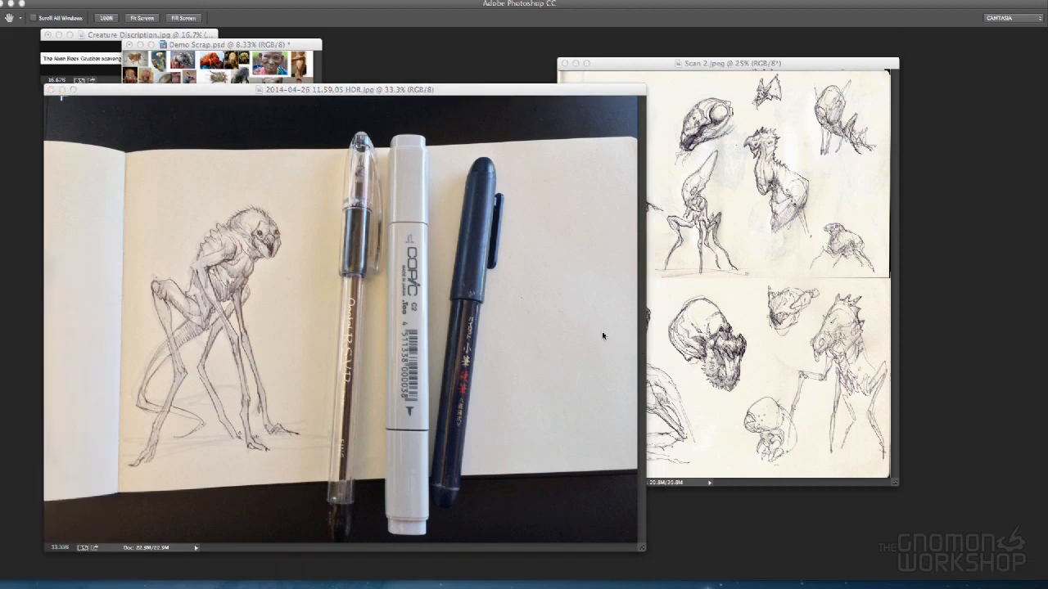
key("Tab")
left_click_drag(418, 92, 484, 90)
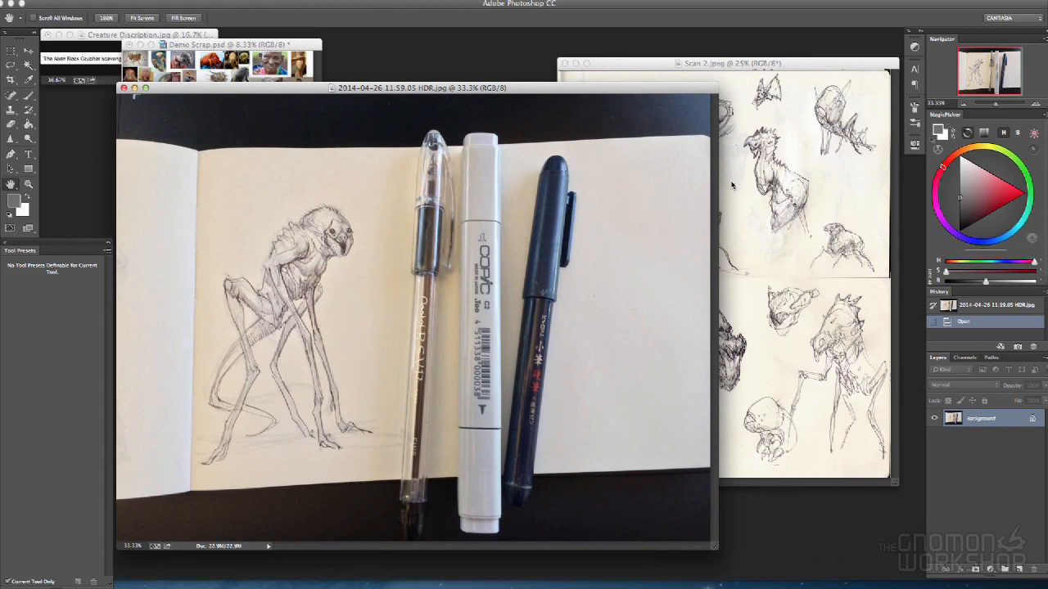
- Bring the Scan 2 sketch sheet forward, zoom it to 50% and examine its upper and lower thumbnail sketches
left_click_drag(839, 65, 690, 52)
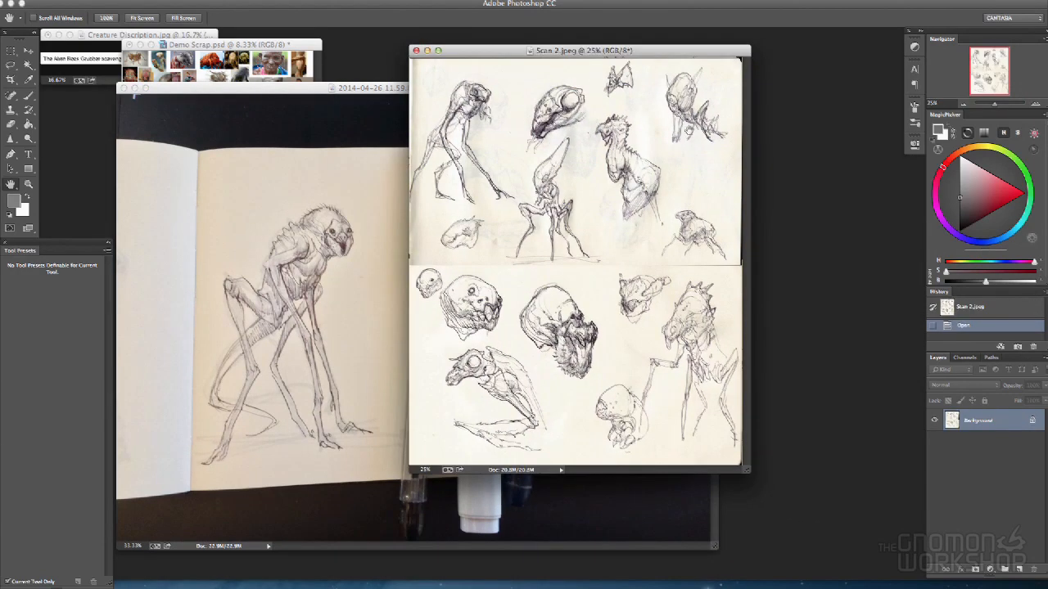
key("super+plus")
key("super+plus")
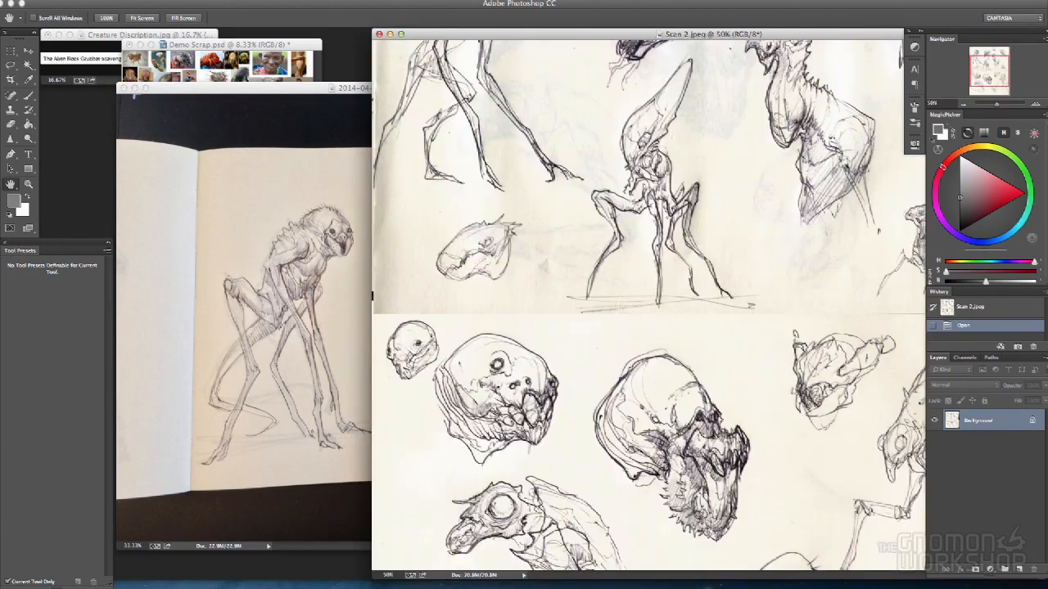
left_click_drag(1003, 74, 1000, 56)
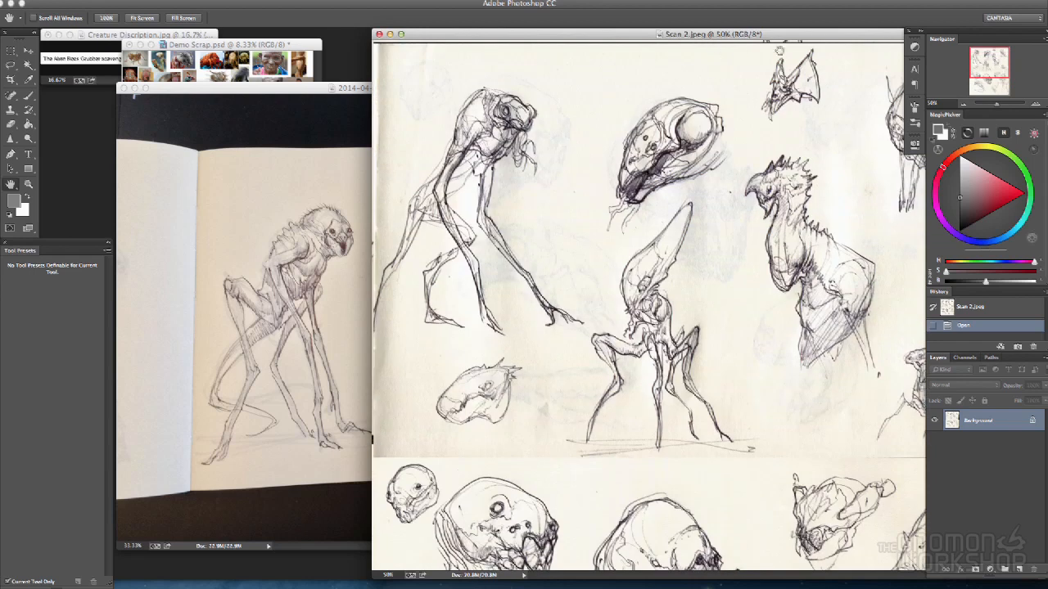
left_click_drag(815, 41, 681, 41)
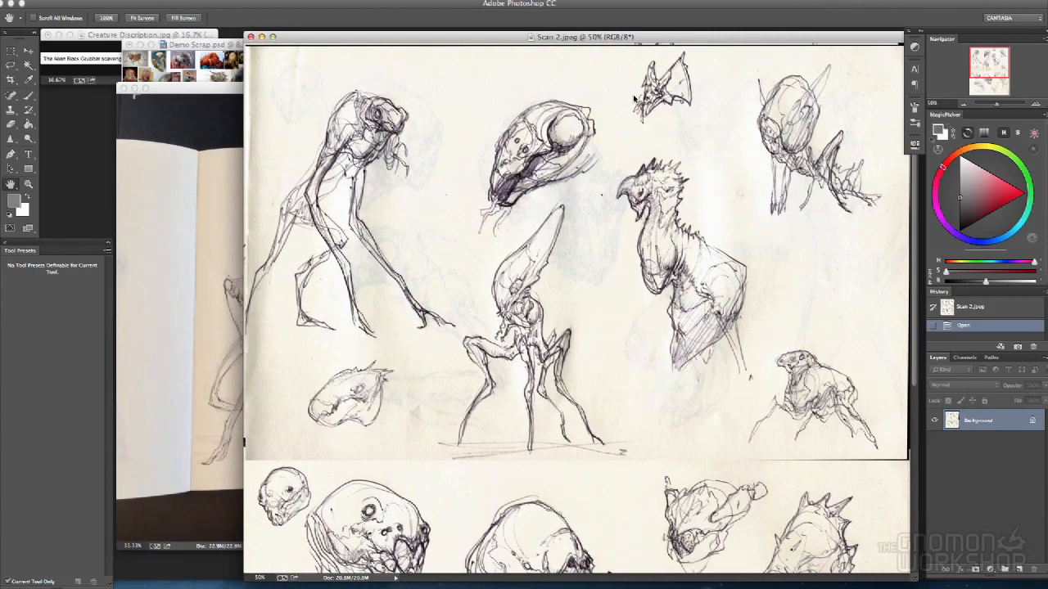
left_click_drag(753, 437, 695, 124)
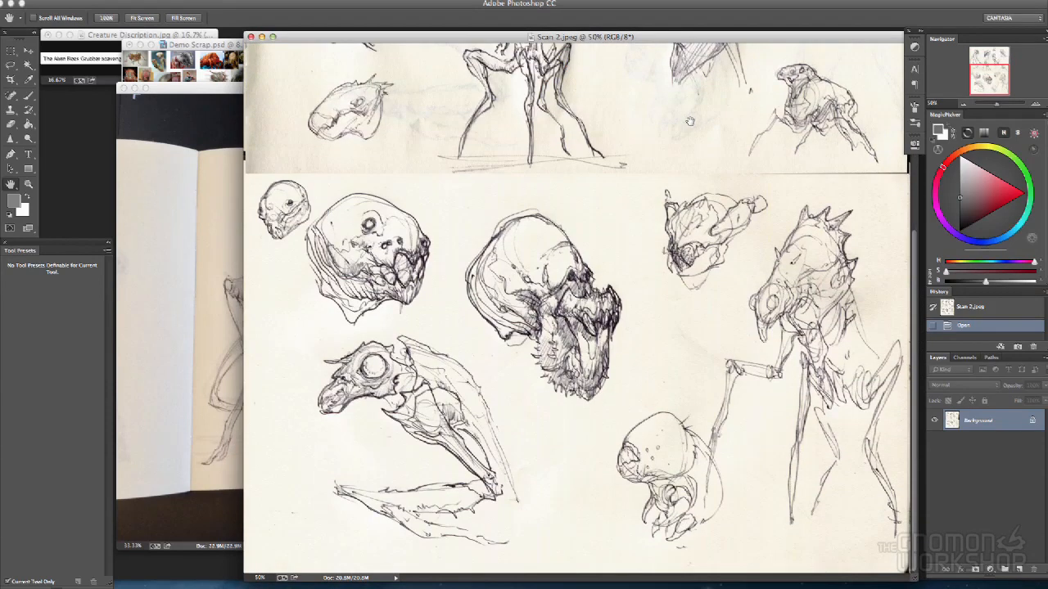
- Enlarge the Demo Scrap reference sheet to 25% and shift its window, then return the Scan 2 sketches to the front
left_click(220, 45)
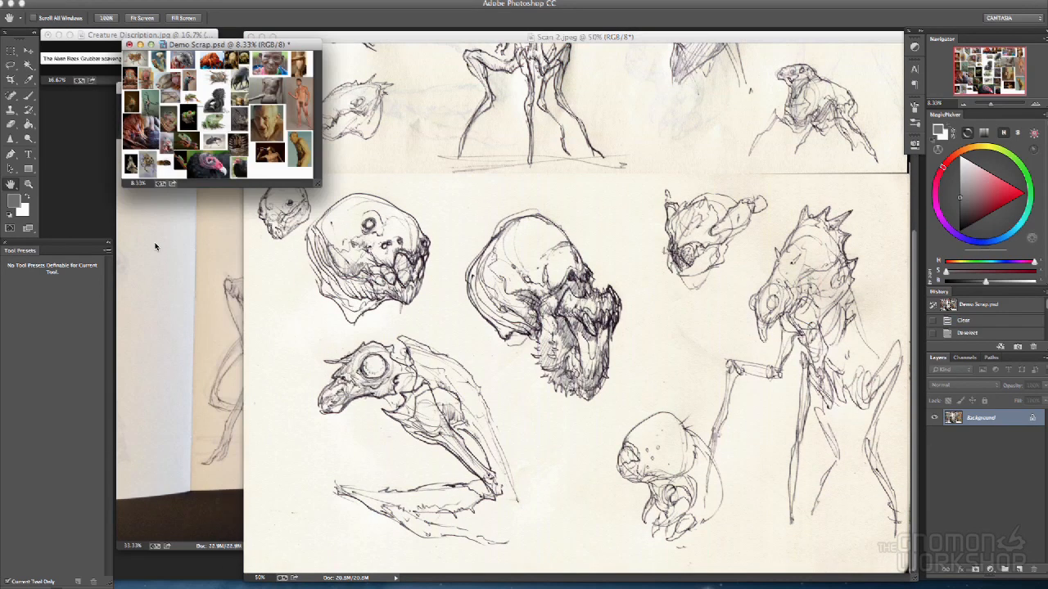
key("super+equal")
key("super+equal")
key("super+equal")
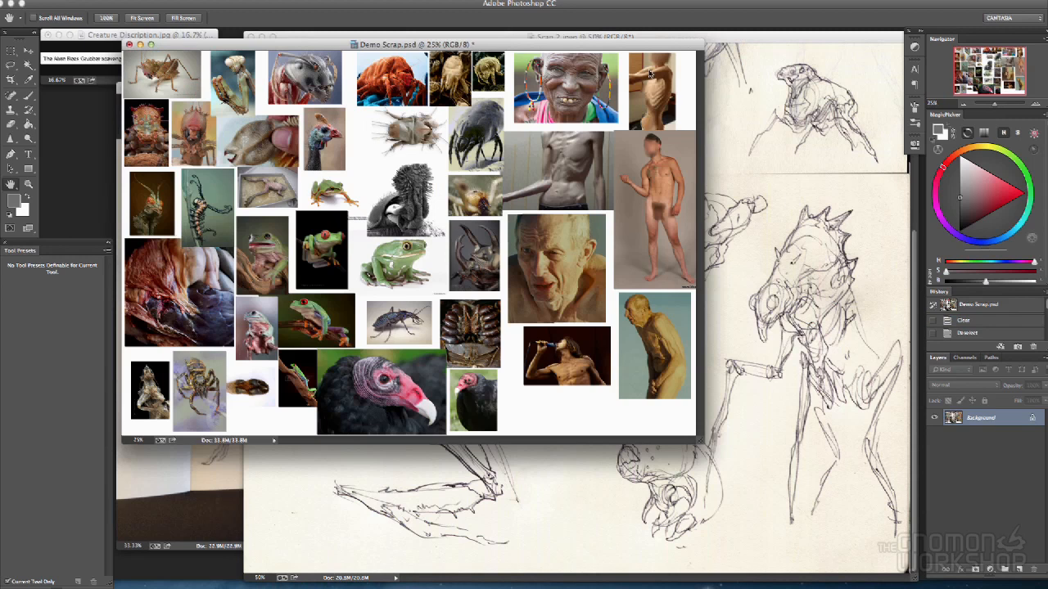
left_click_drag(628, 52, 552, 52)
left_click(749, 39)
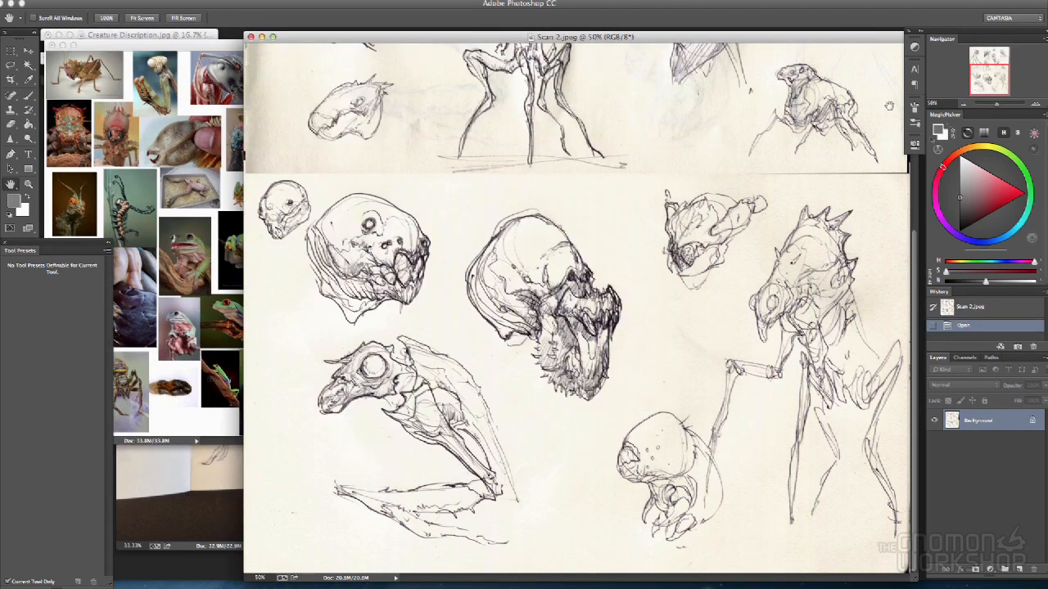
- Zoom the Demo Scrap sheet to 66.67% and examine its frog, mantis and ant photos, moving the Scan 2 window aside
left_click(175, 49)
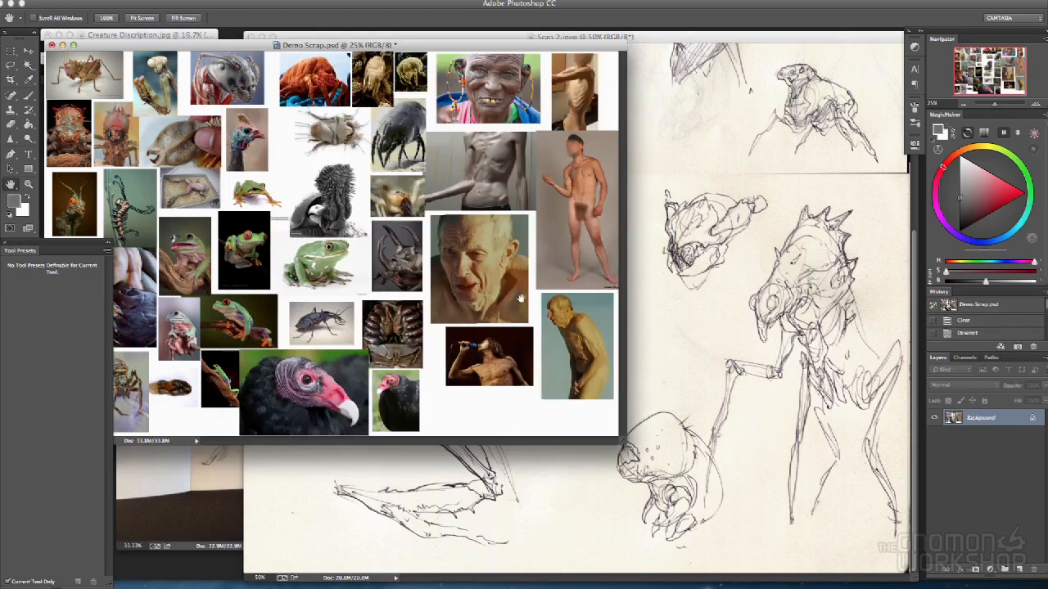
left_click(1034, 104)
left_click(1034, 104)
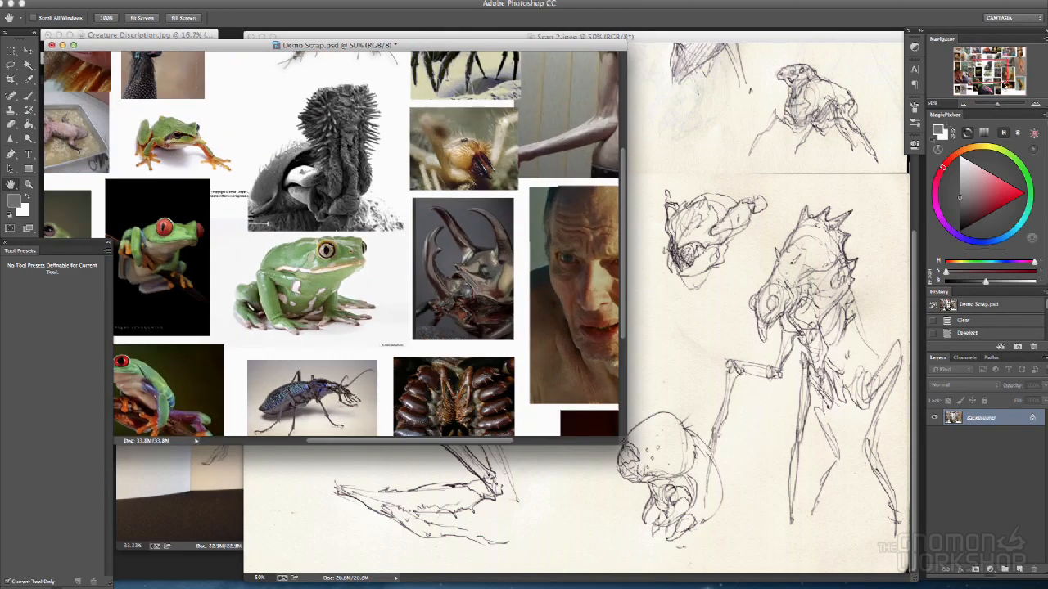
left_click_drag(990, 75, 991, 72)
left_click(1034, 104)
left_click_drag(723, 40, 836, 39)
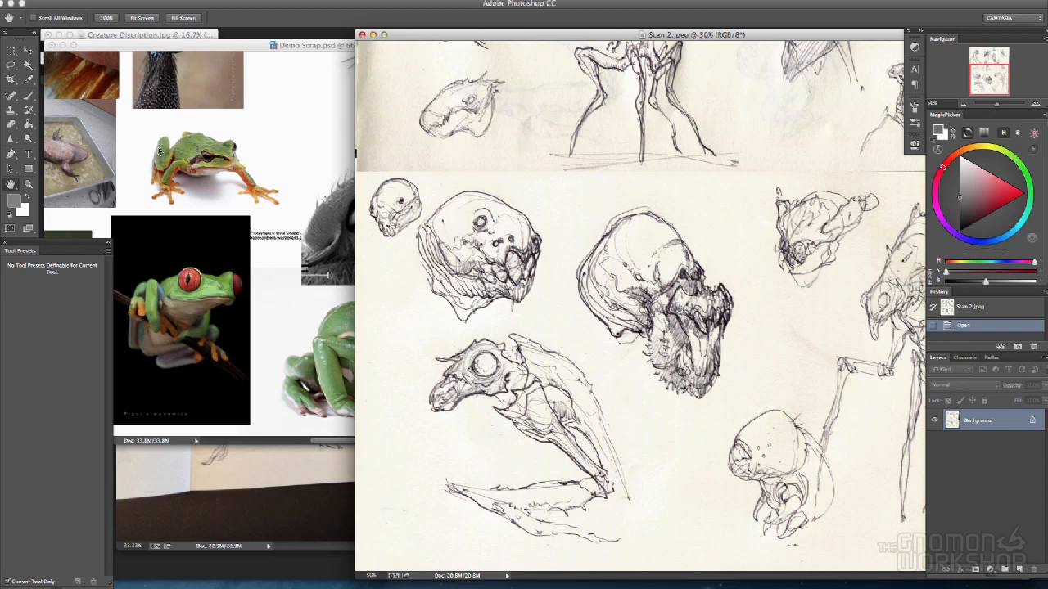
left_click(185, 115)
left_click_drag(203, 119, 504, 377)
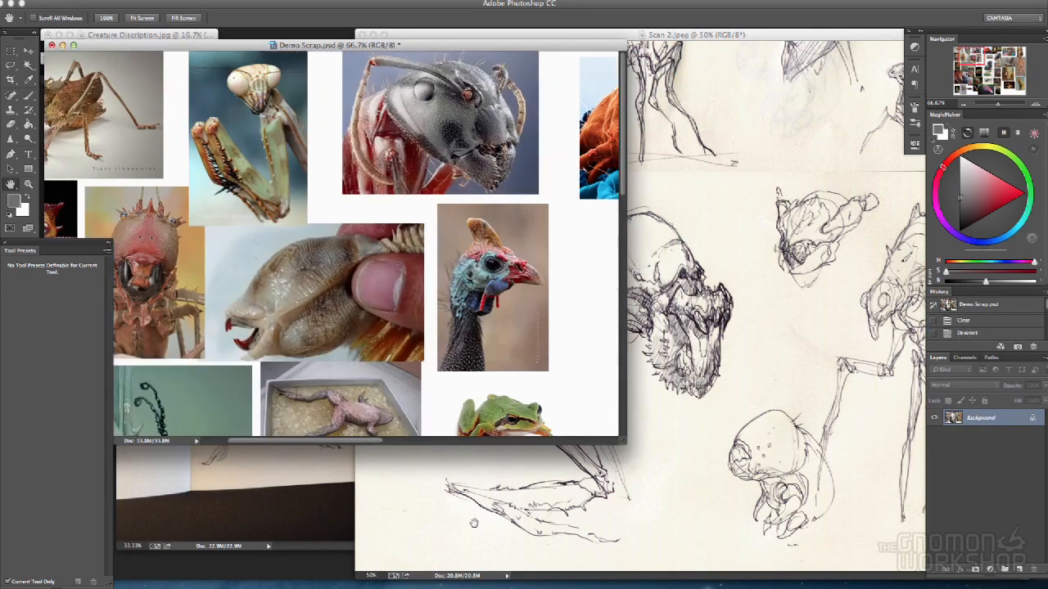
- Bring the Scan 2 sheet forward and review the creature sketches on its upper half
left_click(740, 34)
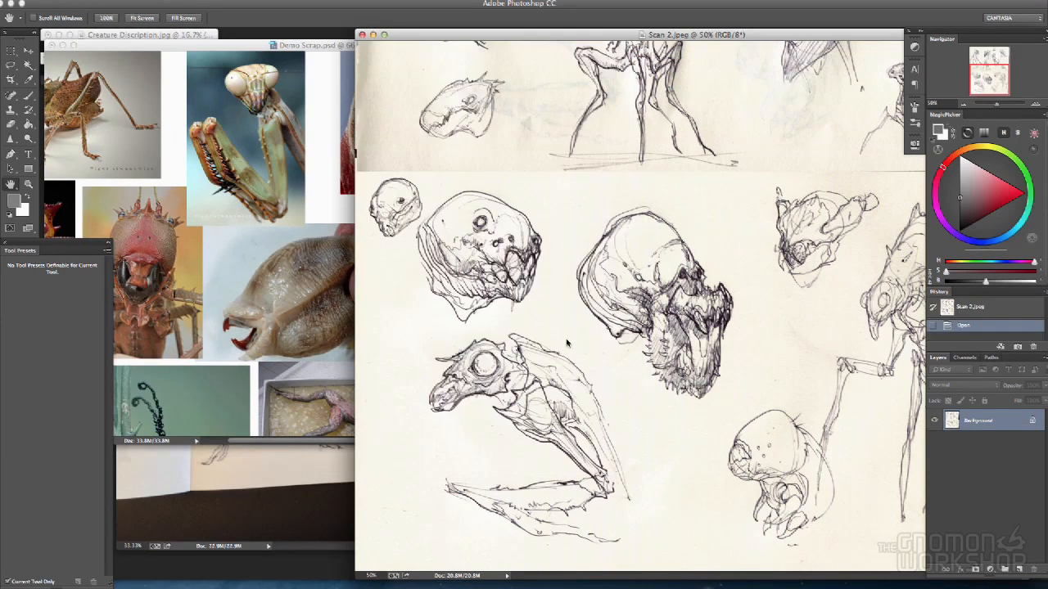
left_click(723, 36)
mouse_move(696, 78)
left_mouse_down()
mouse_move(692, 298)
mouse_move(706, 392)
left_mouse_up()
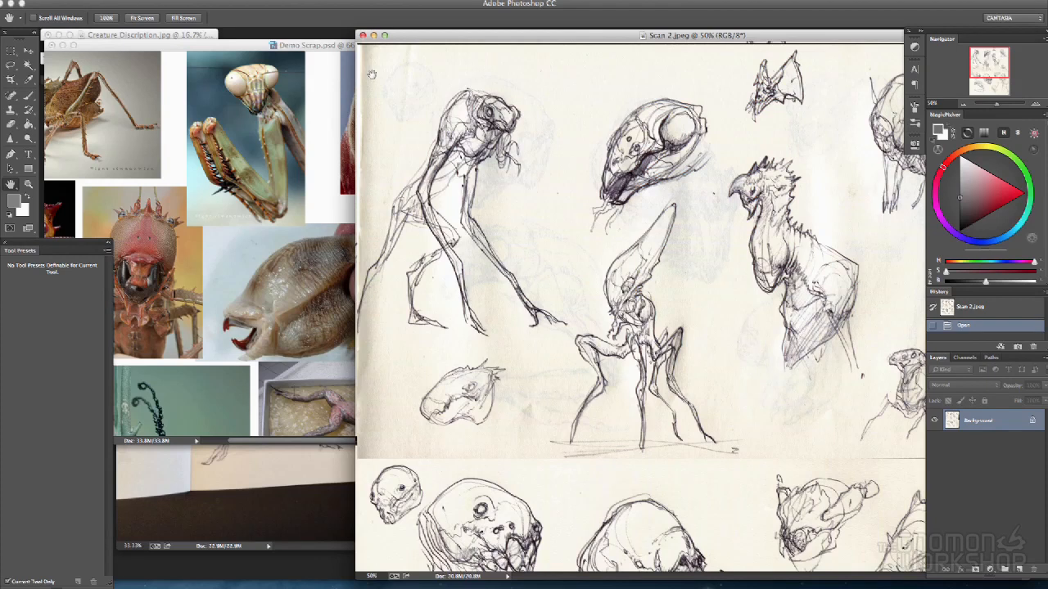
- Rearrange the Demo Scrap and Scan 2 windows to uncover the creature description, and show the sketch sheet's lower half
left_click(242, 44)
mouse_move(562, 50)
left_mouse_down()
mouse_move(378, 95)
mouse_move(393, 105)
left_mouse_up()
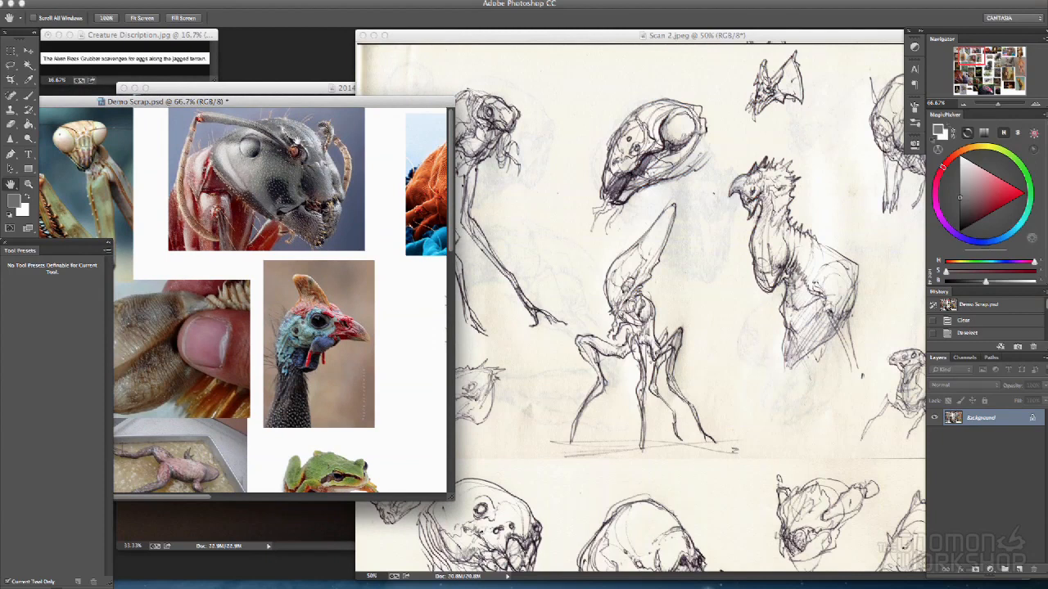
left_click_drag(763, 35, 733, 36)
left_click_drag(810, 209, 811, 83)
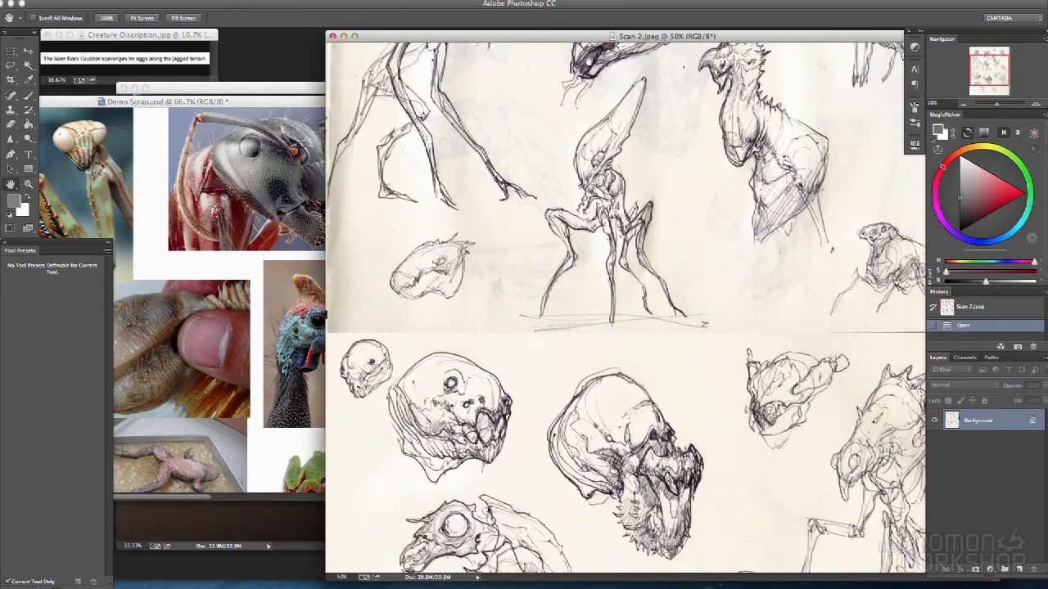
left_click_drag(779, 39, 693, 37)
left_click_drag(772, 449, 703, 168)
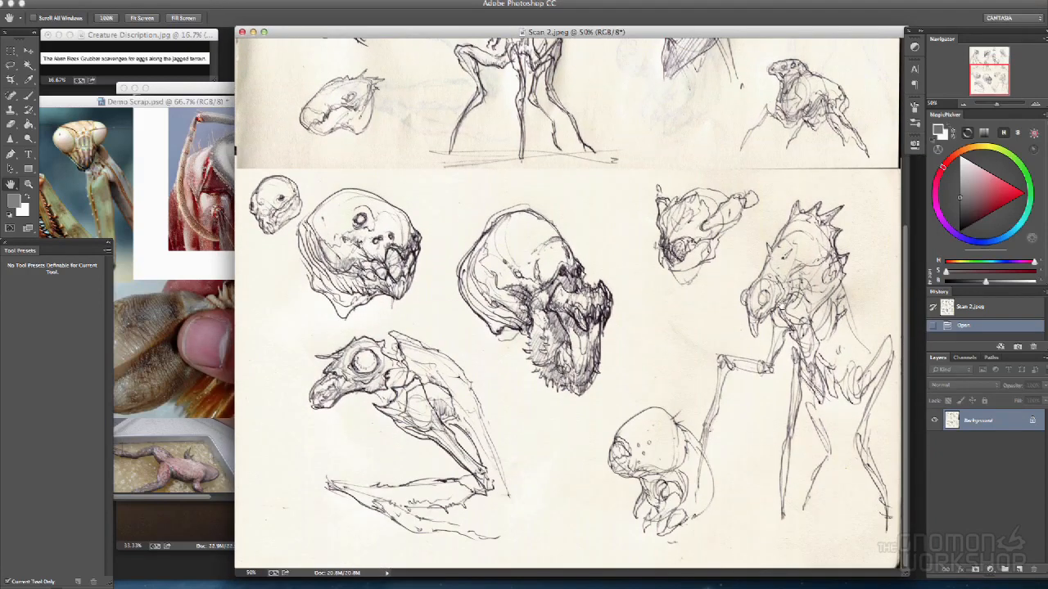
- Bring the Demo Scrap sheet forward, zoom it out to 16.67% and place it over the corner of the Scan 2 sketches
left_click(148, 104)
left_click_drag(160, 104, 474, 93)
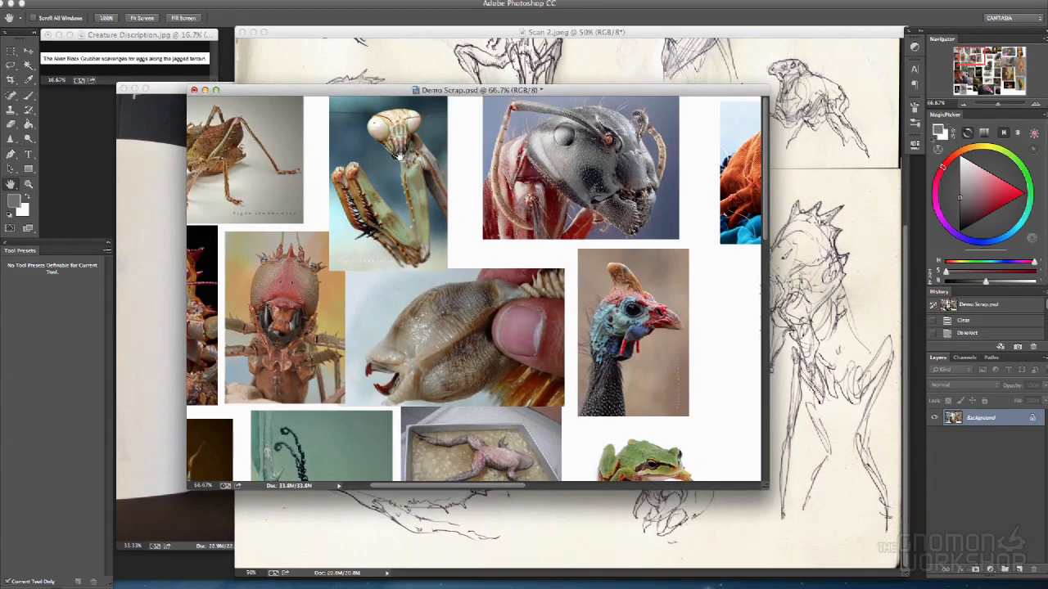
key("super+minus")
key("super+minus")
key("super+minus")
key("super+minus")
left_click_drag(359, 41, 309, 42)
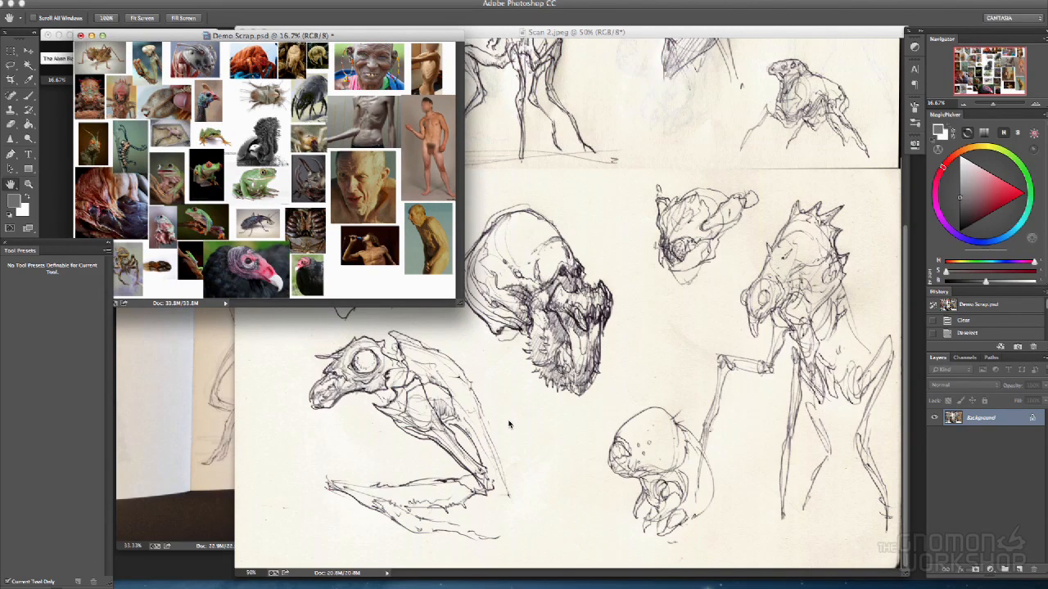
- Bring the Scan 2 sheet forward, zoom it to 66.67% and examine its skull and long-legged creature sketches
key("Tab")
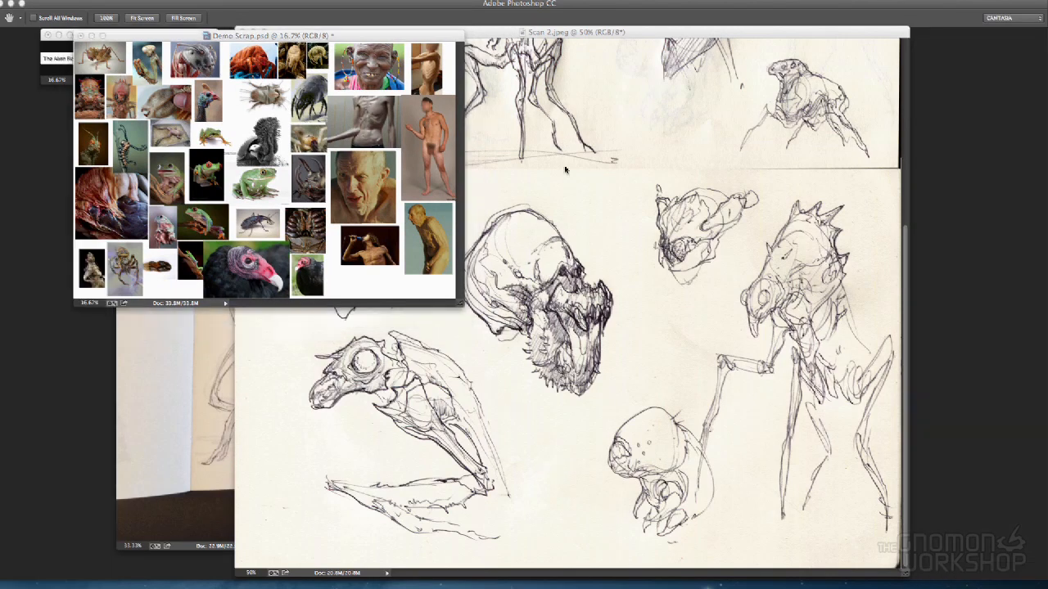
key("Tab")
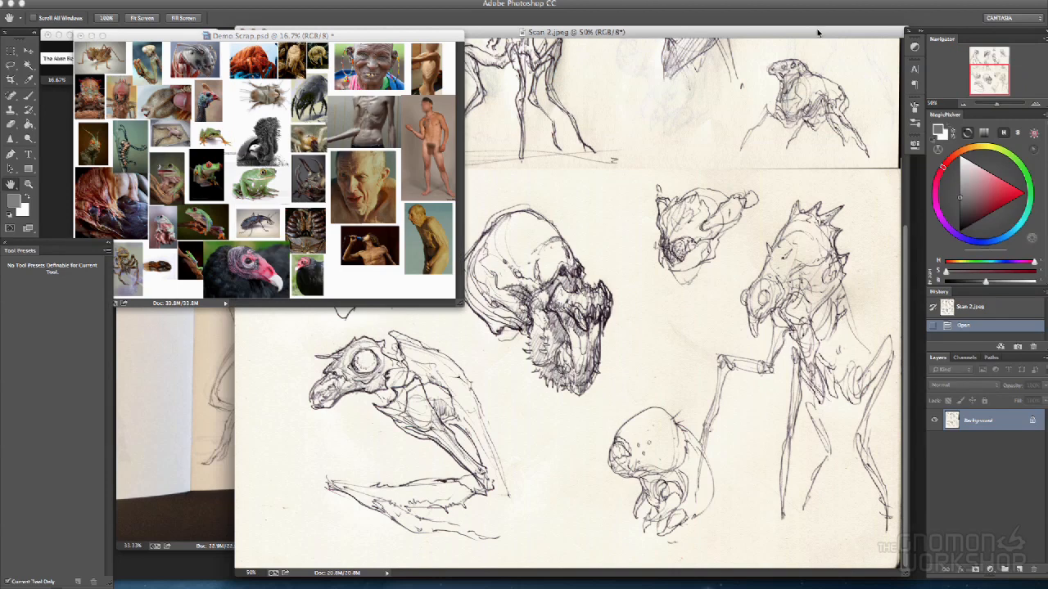
left_click(817, 30)
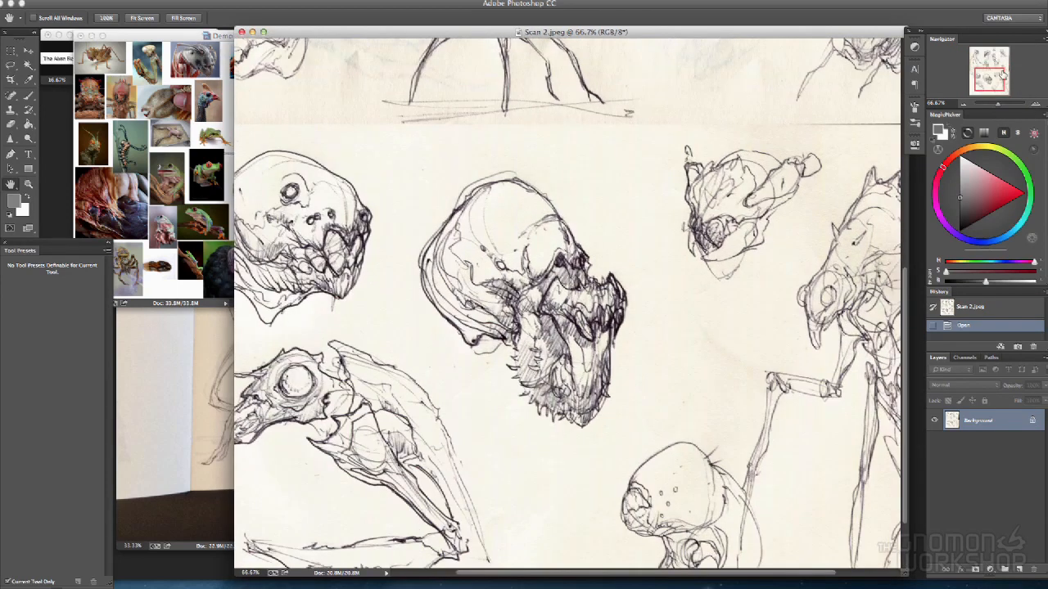
left_click_drag(996, 79, 963, 56)
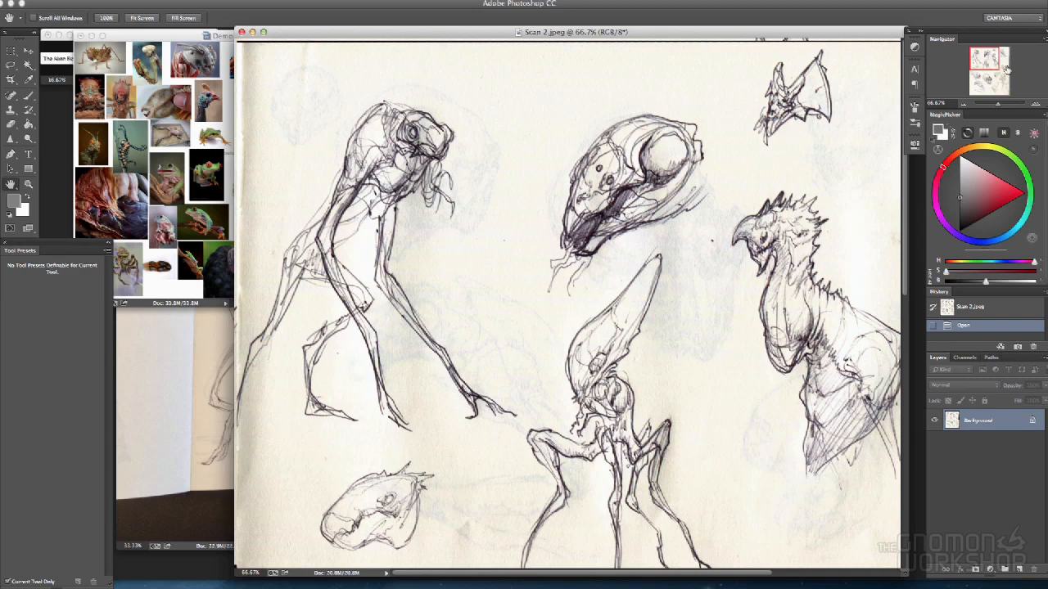
mouse_move(994, 62)
left_mouse_down()
mouse_move(1021, 57)
mouse_move(1033, 72)
mouse_move(1017, 62)
mouse_move(996, 70)
left_mouse_up()
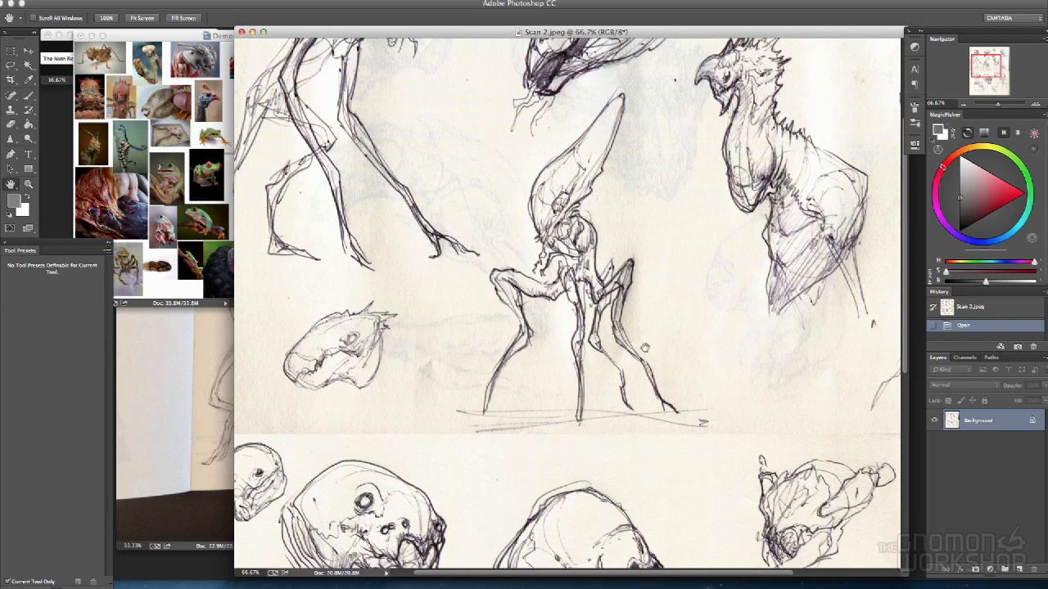
- Zoom the Scan 2 sheet out to 50% and show the creature sketches on its lower half
left_click(964, 105)
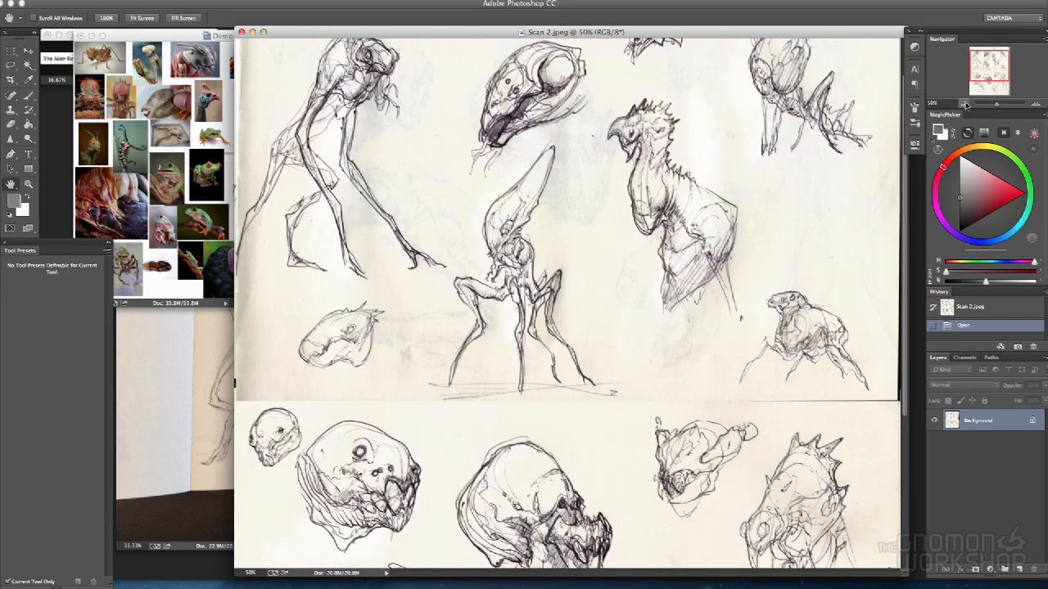
left_click_drag(987, 66, 977, 95)
mouse_move(381, 30)
left_mouse_down()
mouse_move(390, 21)
mouse_move(381, 25)
left_mouse_up()
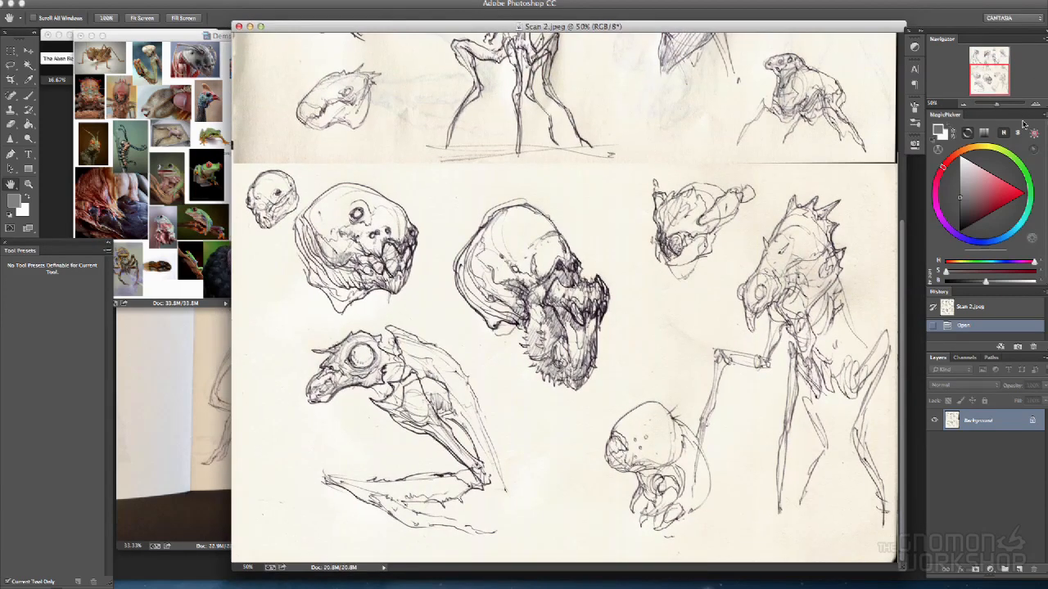
- Zoom Scan 2 out to 16.67%, set its window aside, and position the 2014-04-26 11.59.05 HDR.jpg sketchbook photo for viewing
key("super+minus")
key("super+minus")
key("super+minus")
left_click_drag(365, 34, 781, 36)
left_click_drag(579, 95, 615, 102)
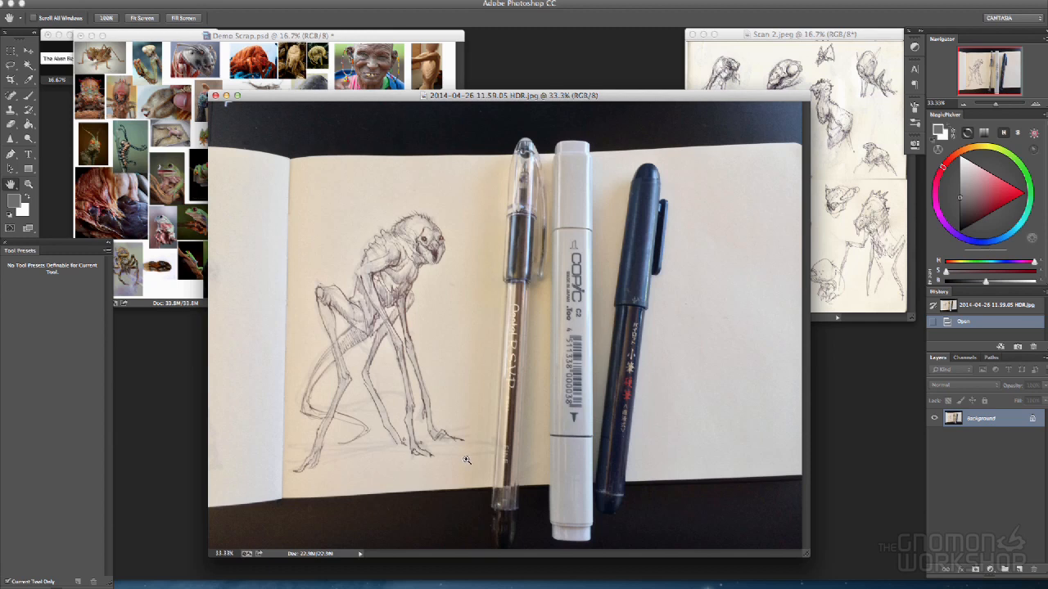
- Bring the Scan 3 creature drawing in front of the sketchbook photo and position its window to review the full drawing
key("Tab")
left_click_drag(1047, 377, 545, 59)
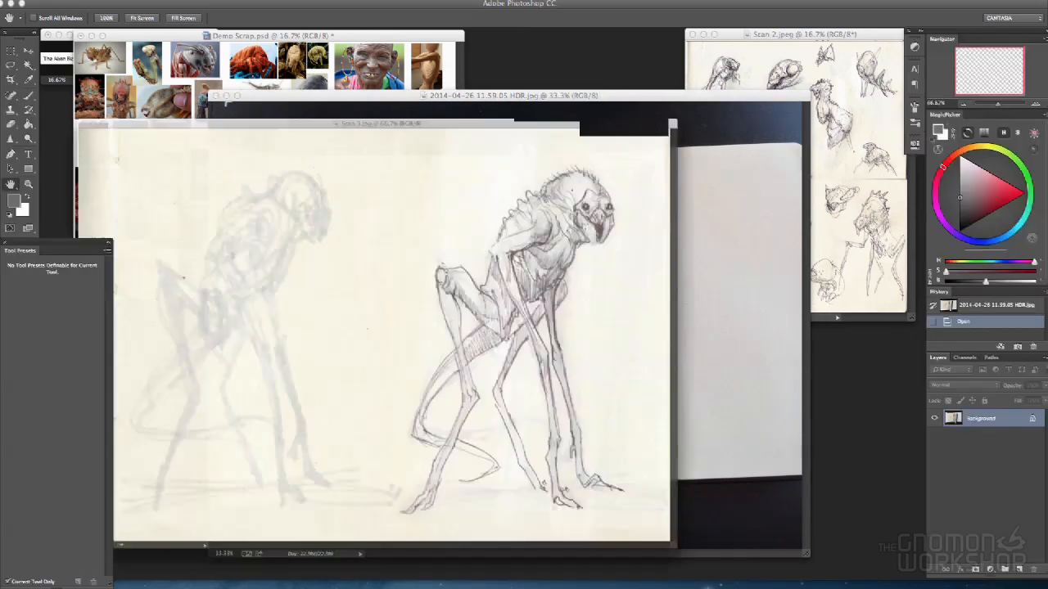
left_click_drag(503, 85, 616, 64)
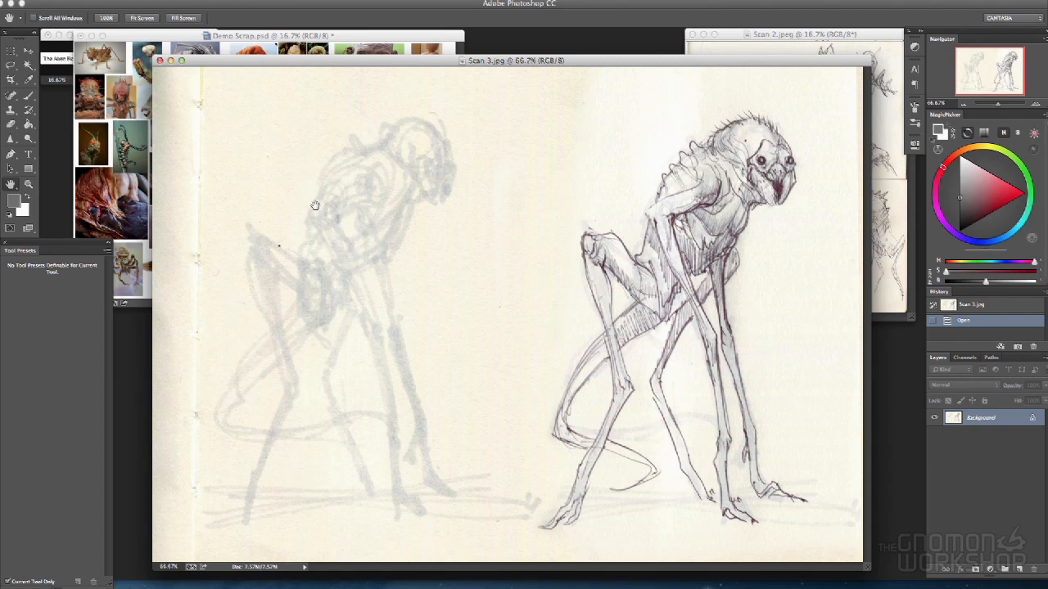
left_click_drag(444, 67, 404, 53)
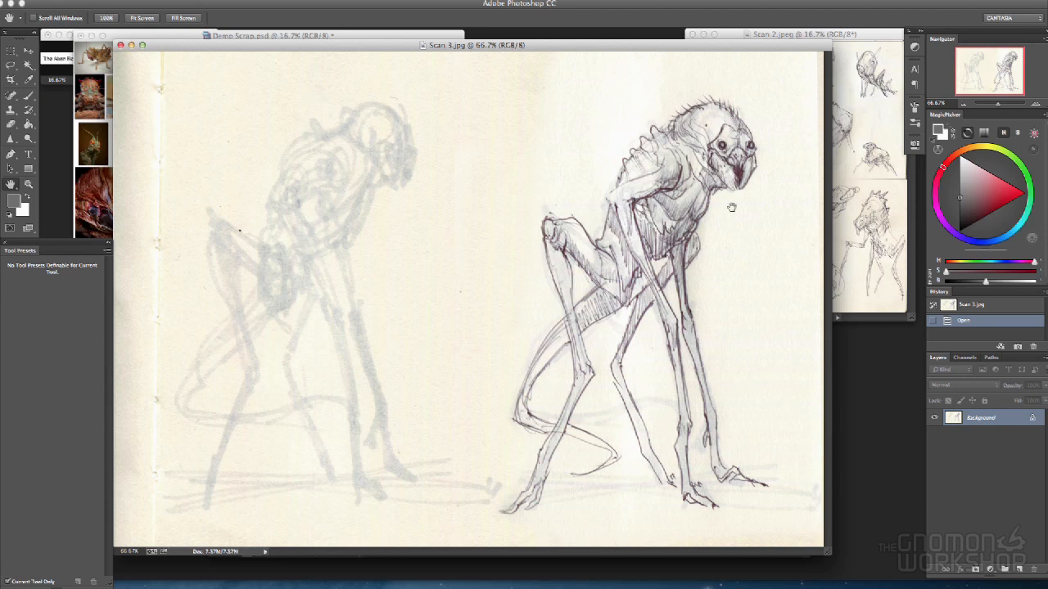
left_click_drag(726, 46, 709, 61)
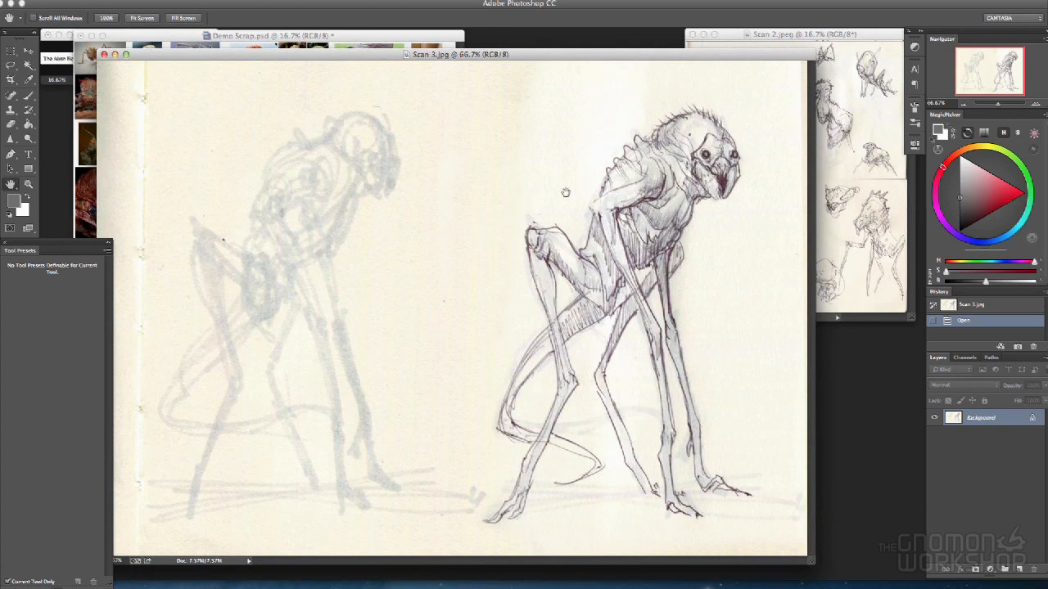
left_click_drag(670, 58, 646, 39)
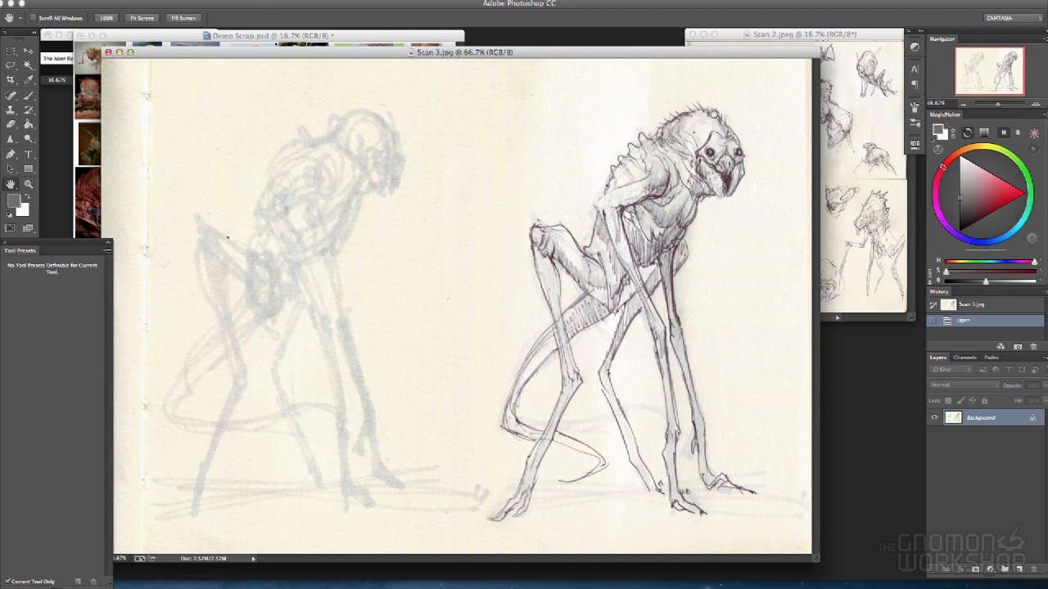
- Add a Curves adjustment layer to Scan 3 and whiten the paper by sampling its background with the white point eyedropper
left_click(989, 569)
left_click(1007, 586)
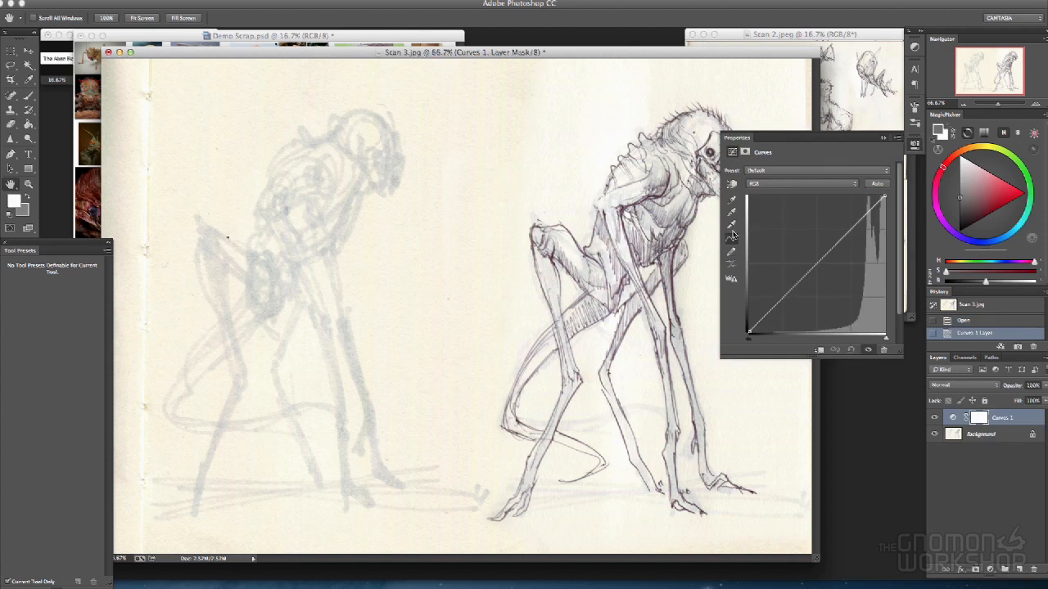
left_click(732, 226)
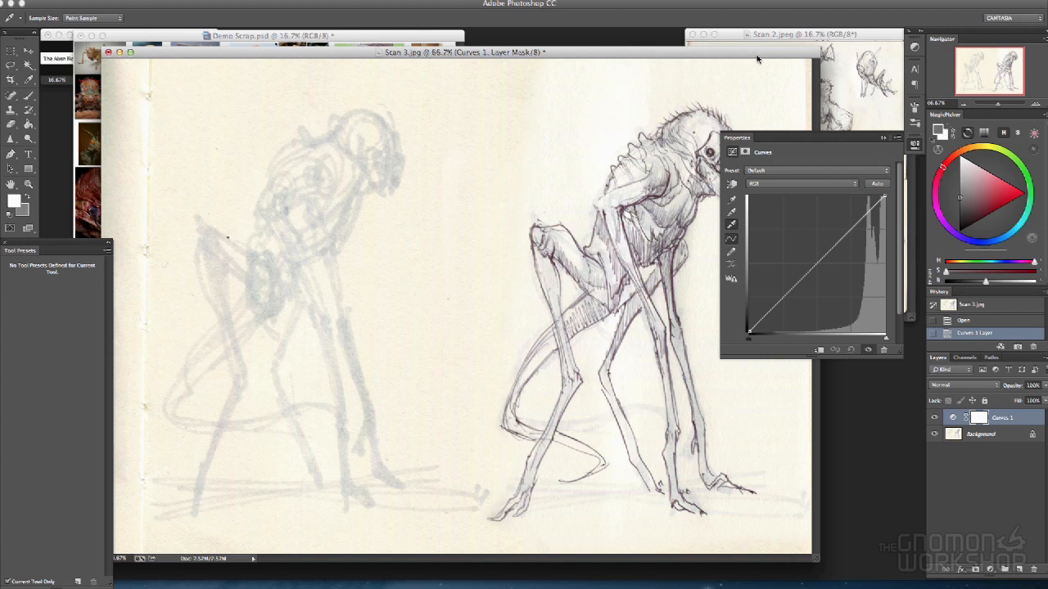
left_click_drag(757, 56, 676, 59)
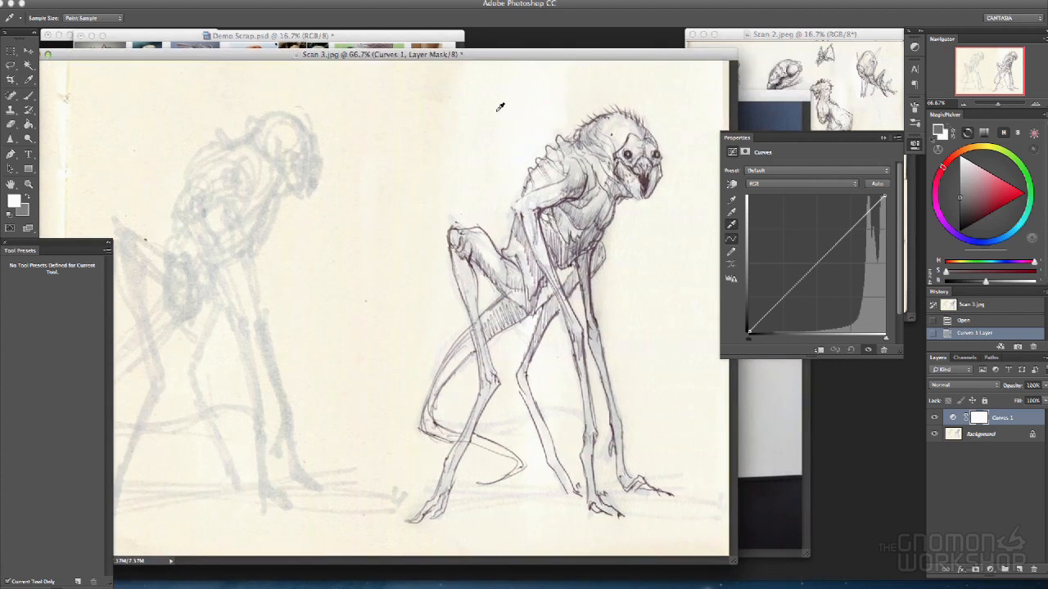
left_click(416, 233)
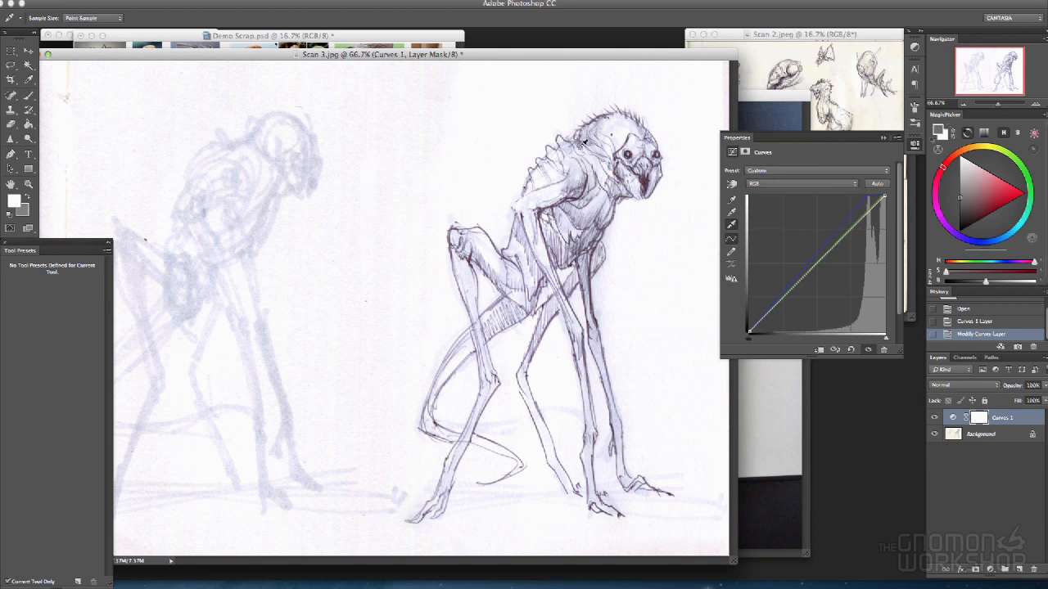
left_click(560, 166)
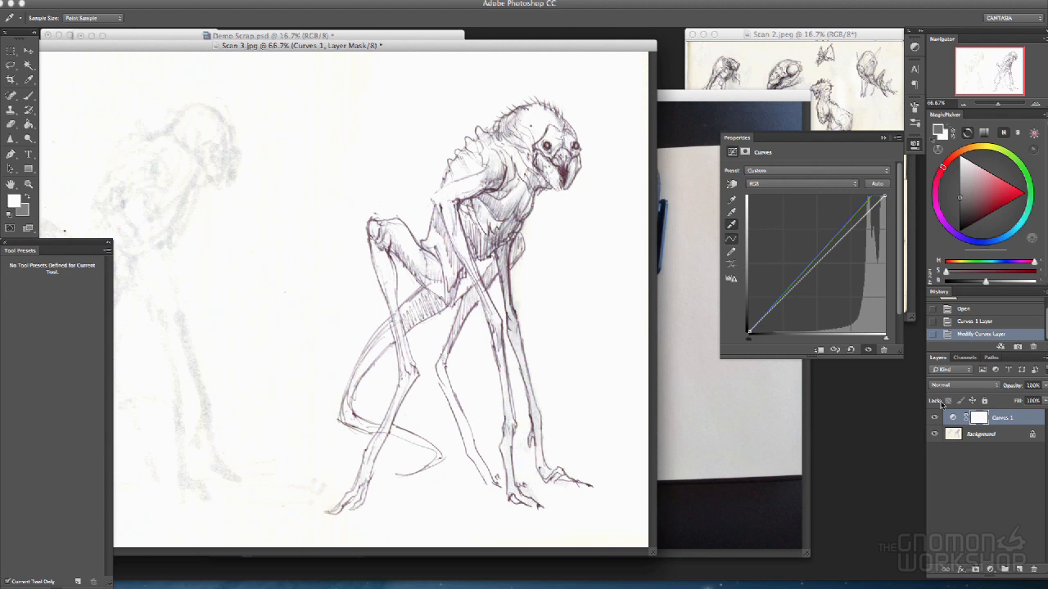
left_click(883, 138)
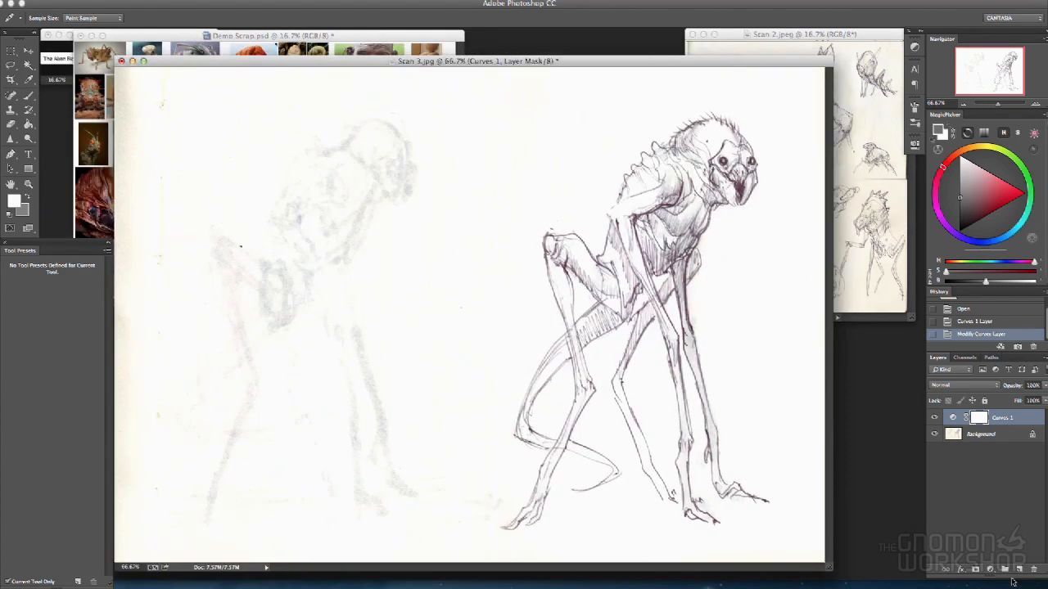
- Add a new layer above the Curves adjustment with the Multiply blend mode, and choose the brush preset "1"
key("h")
left_click(1019, 569)
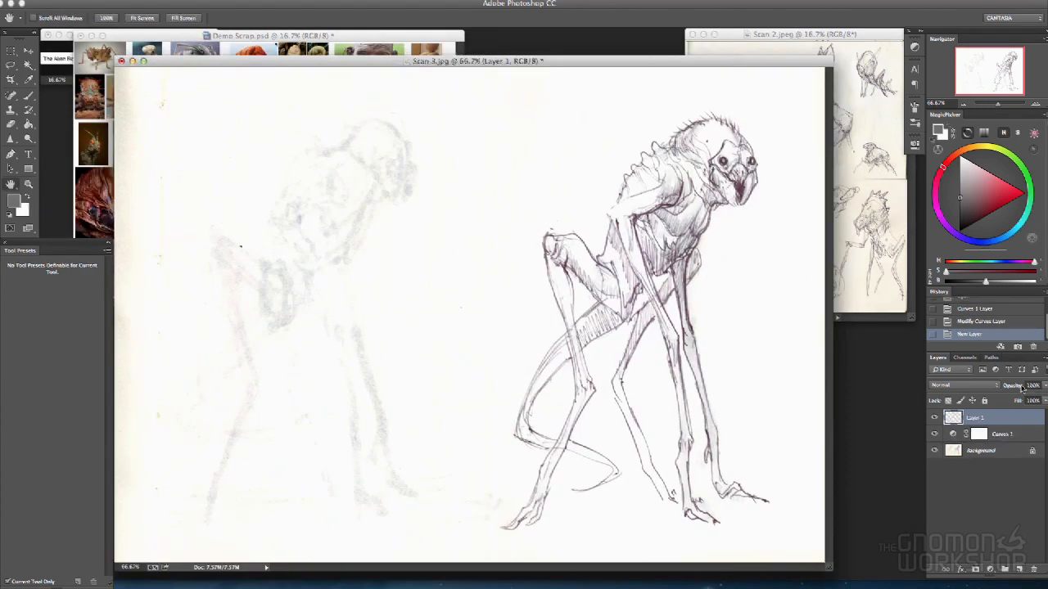
left_click(995, 386)
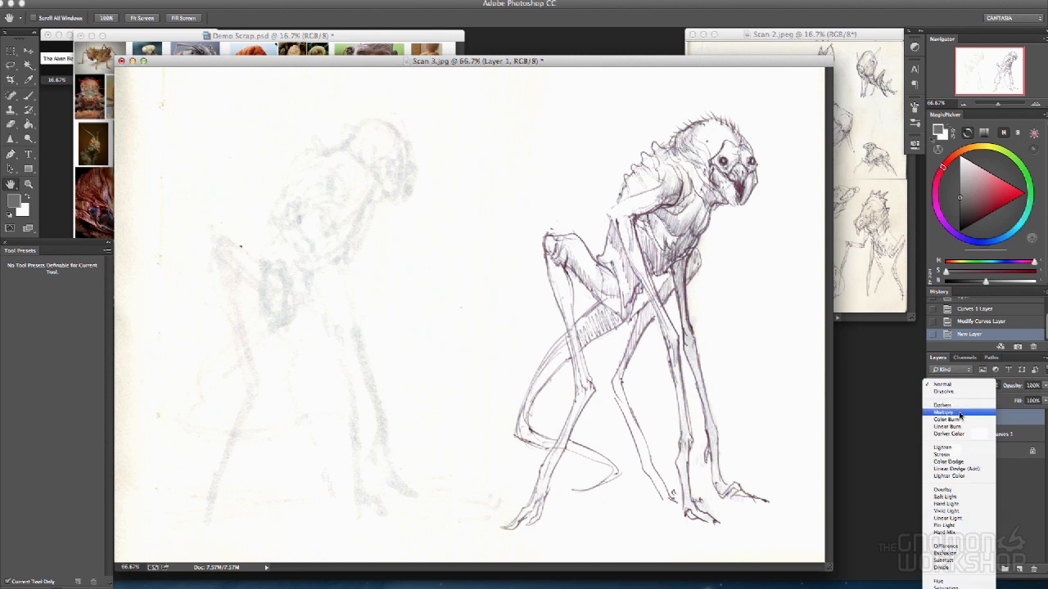
left_click(962, 415)
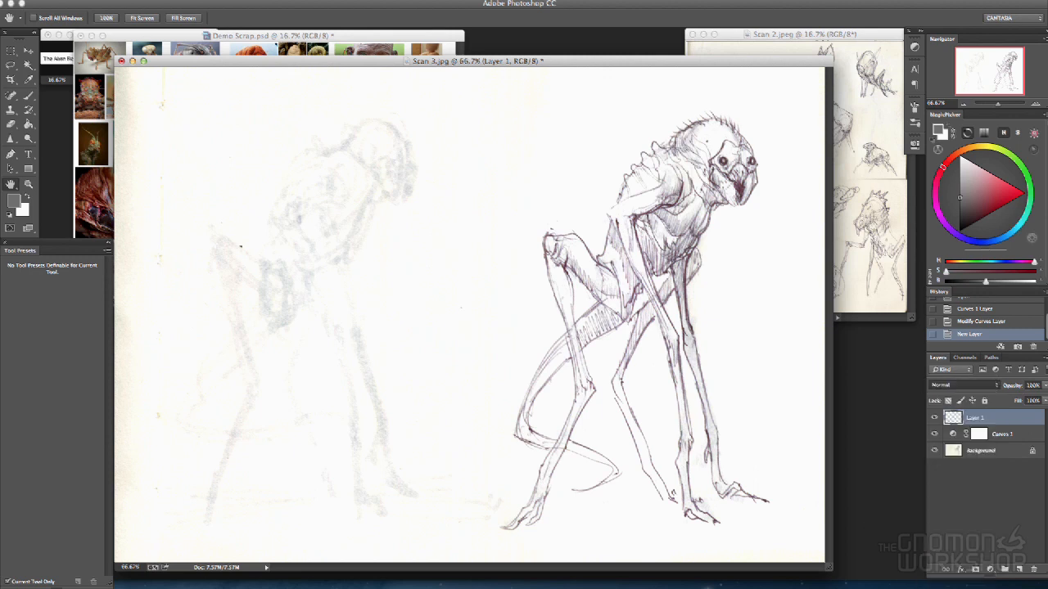
left_click_drag(671, 63, 697, 71)
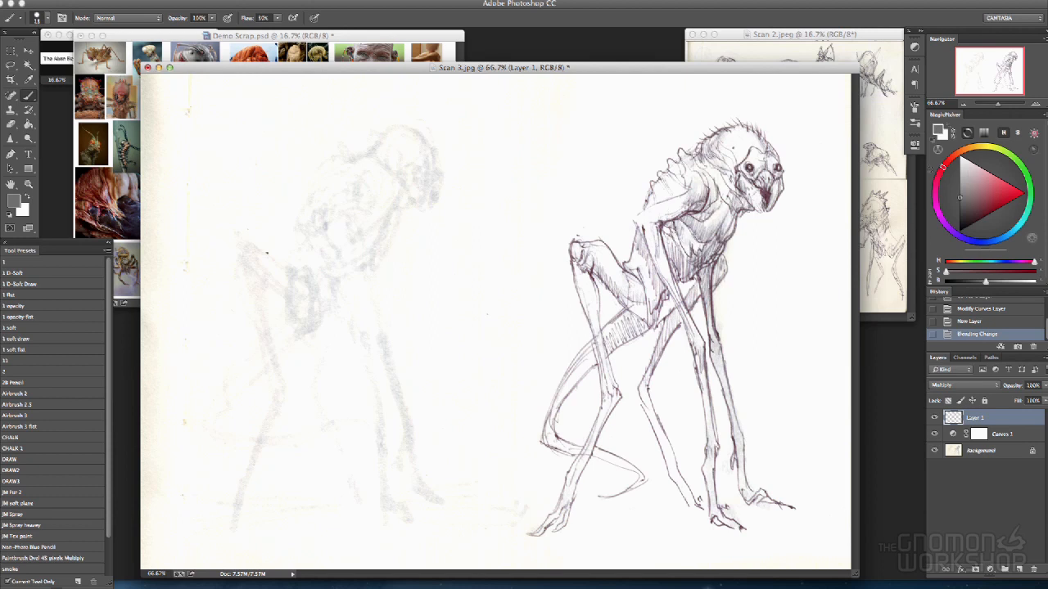
left_click(17, 262)
- Try a thin black test stroke and a 200 px wide one across the paper, and undo both
left_click_drag(548, 102, 466, 196)
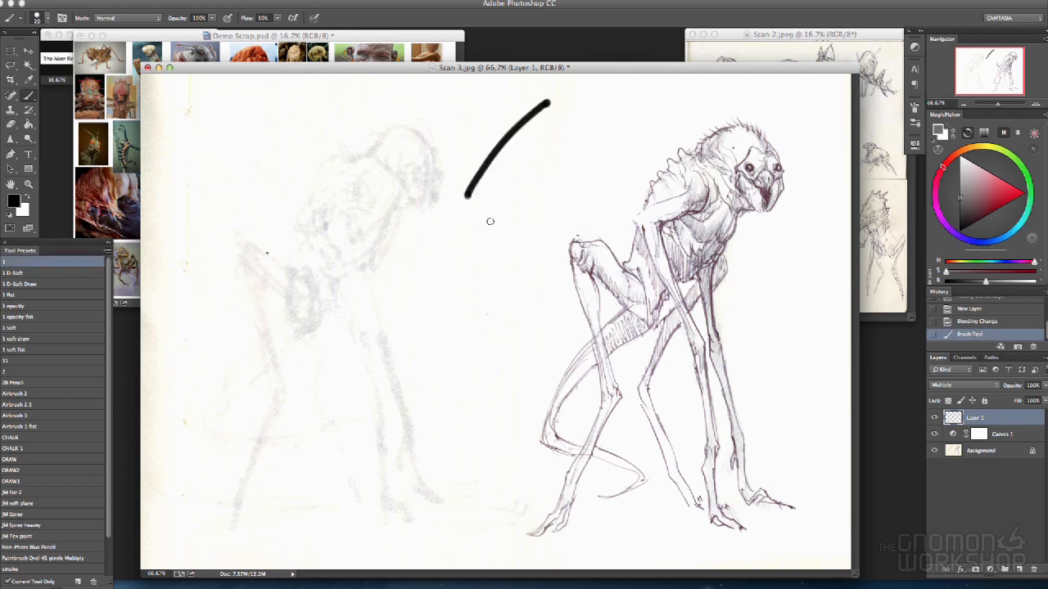
key("bracketright")
key("bracketright")
key("bracketright")
key("bracketright")
key("bracketright")
key("bracketright")
key("bracketright")
key("bracketright")
key("bracketright")
key("bracketright")
key("bracketright")
key("bracketright")
key("bracketright")
key("bracketright")
key("bracketright")
mouse_move(547, 140)
left_mouse_down()
mouse_move(505, 170)
mouse_move(327, 401)
left_mouse_up()
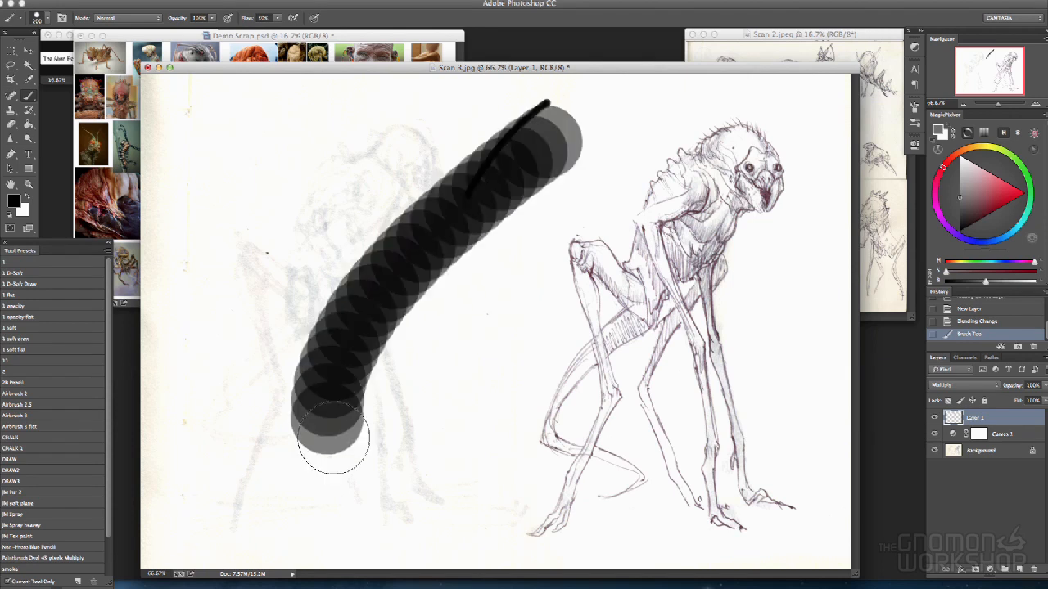
key("super+alt+z")
key("super+alt+z")
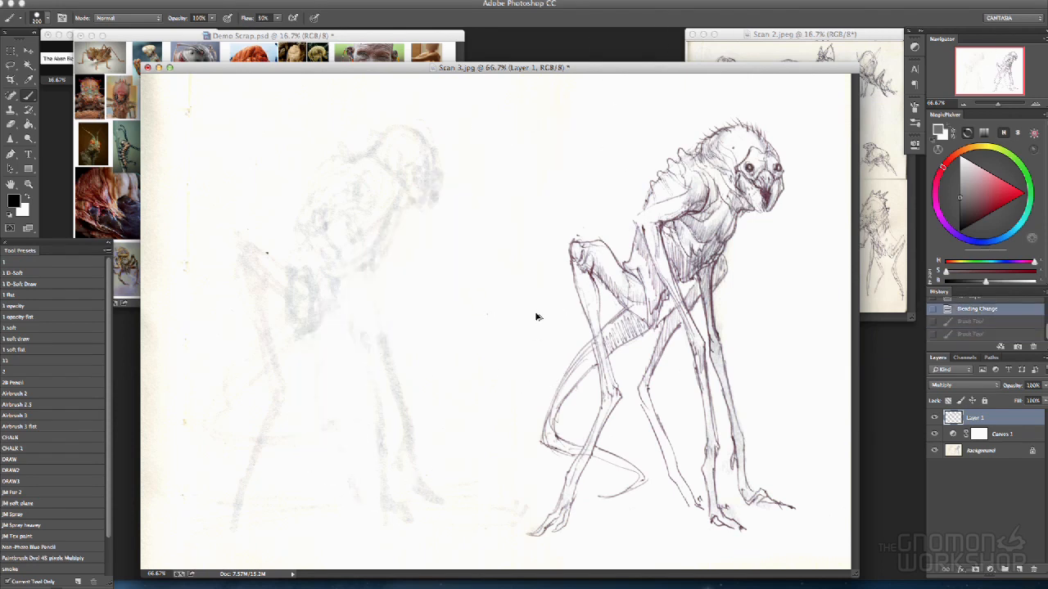
- Try a 70 px dark grey brush scribble over the creature's upper body, and undo it
key("bracketleft")
key("bracketleft")
key("bracketleft")
key("bracketleft")
key("bracketleft")
key("bracketleft")
left_click(981, 284)
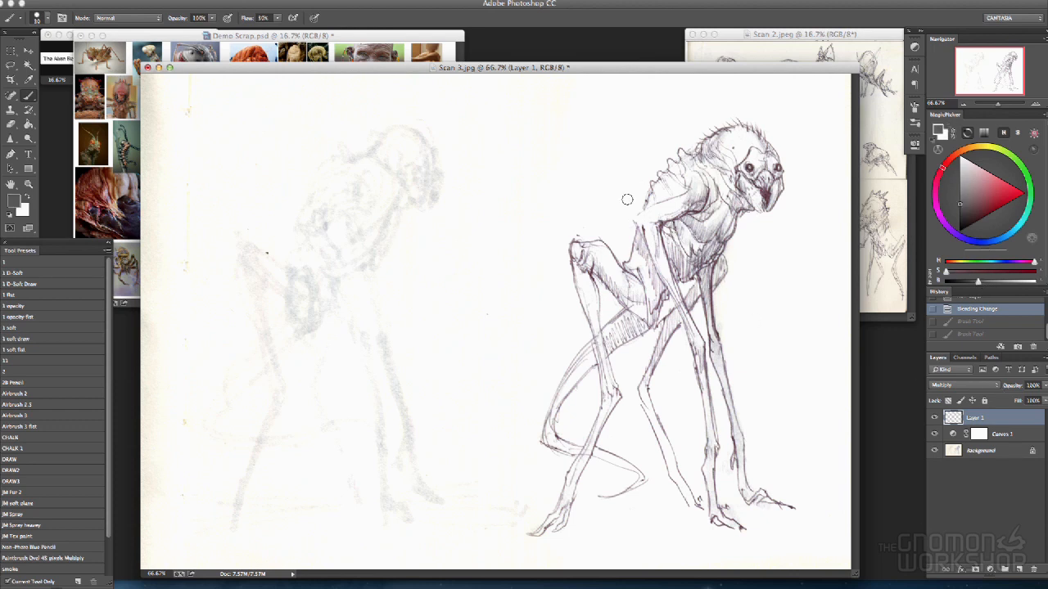
mouse_move(512, 94)
left_mouse_down()
mouse_move(775, 293)
mouse_move(565, 129)
mouse_move(771, 263)
mouse_move(788, 258)
mouse_move(777, 168)
mouse_move(761, 372)
left_mouse_up()
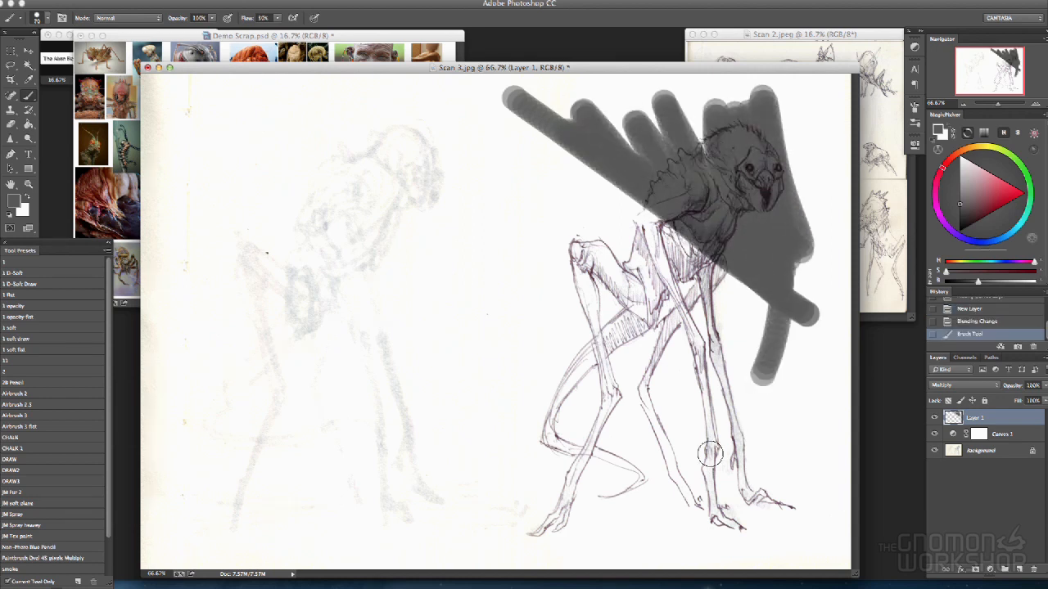
key("super+z")
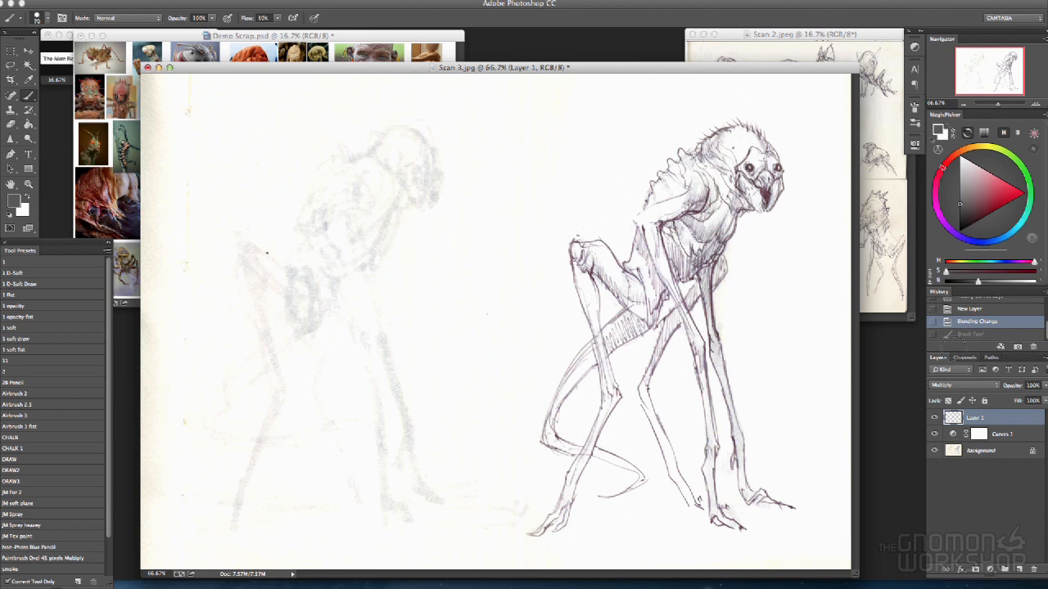
- Shade the creature's head and torso in dark grey on the Multiply layer with a 40 px brush
left_click(980, 283)
mouse_move(710, 160)
left_mouse_down()
mouse_move(681, 209)
mouse_move(679, 184)
mouse_move(673, 239)
mouse_move(694, 214)
mouse_move(687, 237)
mouse_move(726, 182)
mouse_move(707, 233)
mouse_move(723, 211)
mouse_move(722, 167)
mouse_move(747, 154)
mouse_move(763, 190)
left_mouse_up()
key("ctrl+z")
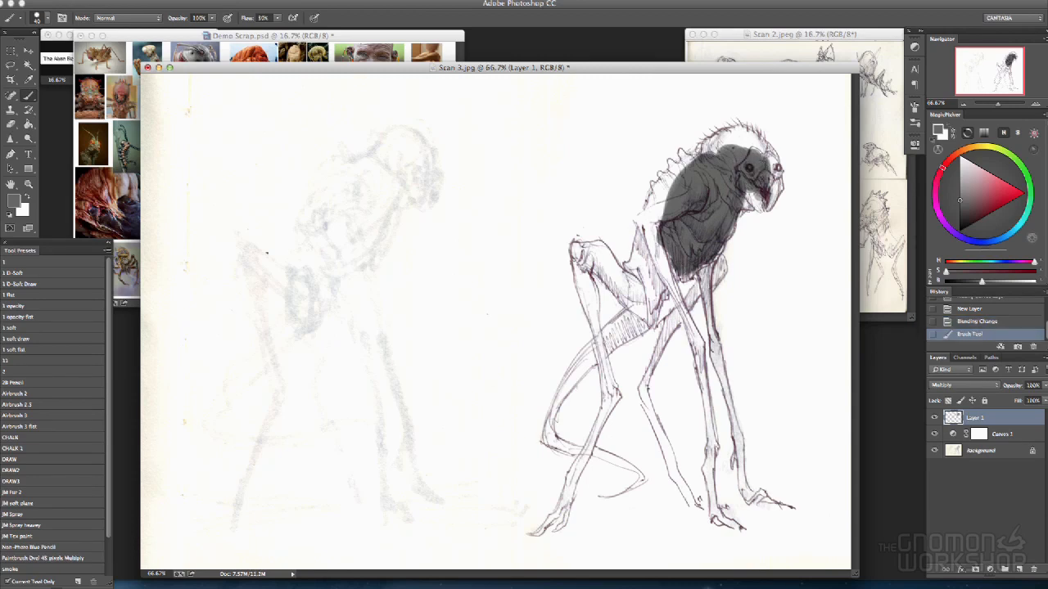
- Hide the shading layer, add a Hue/Saturation adjustment above Curves that fully desaturates the drawing, and show the shading again
left_click(935, 418)
left_click(979, 434)
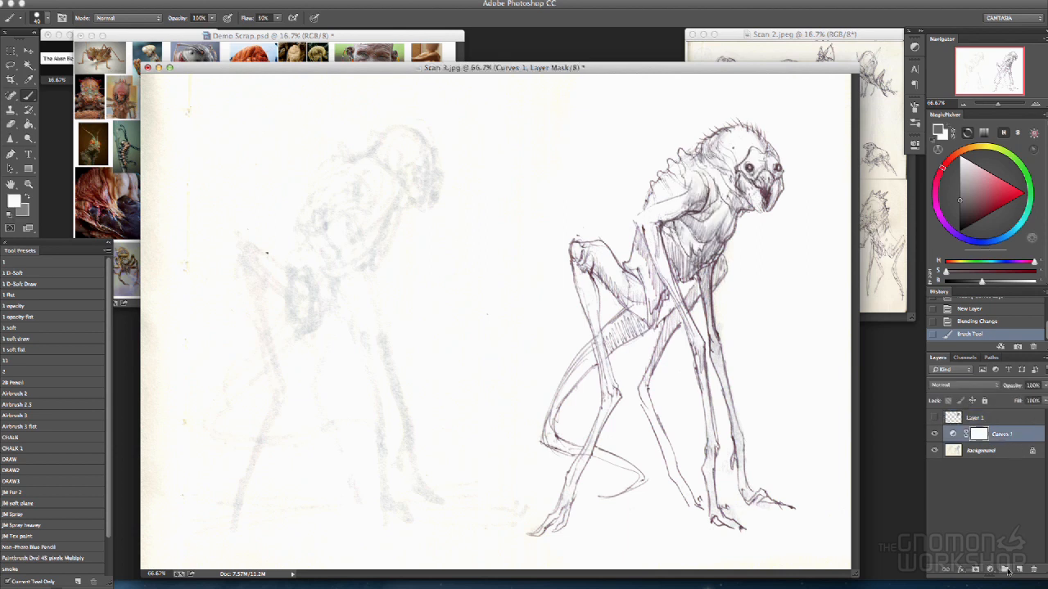
left_click(990, 570)
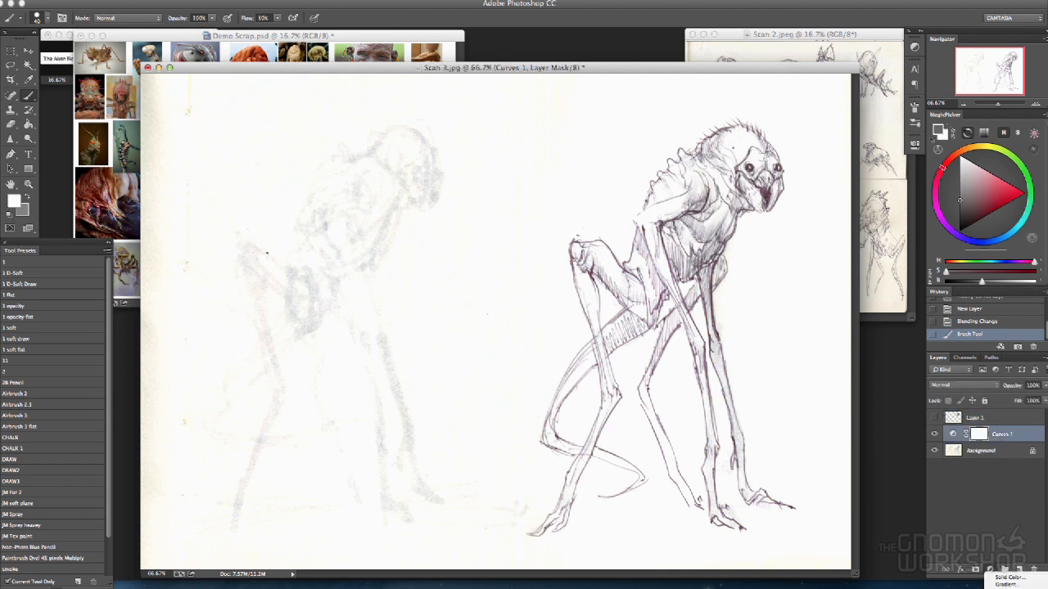
left_click(1008, 588)
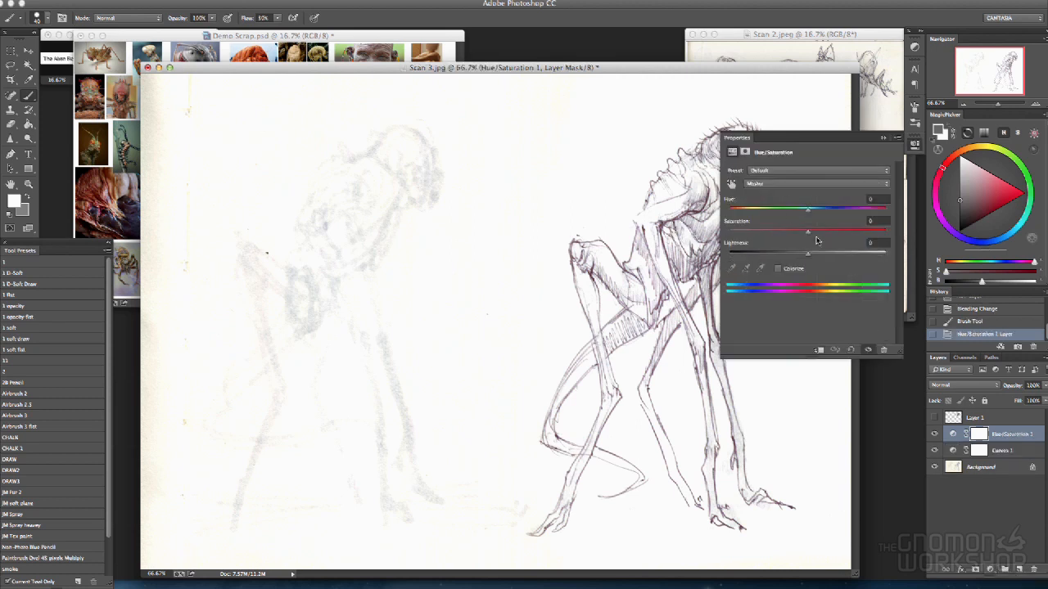
left_click_drag(809, 233, 727, 234)
left_click(914, 144)
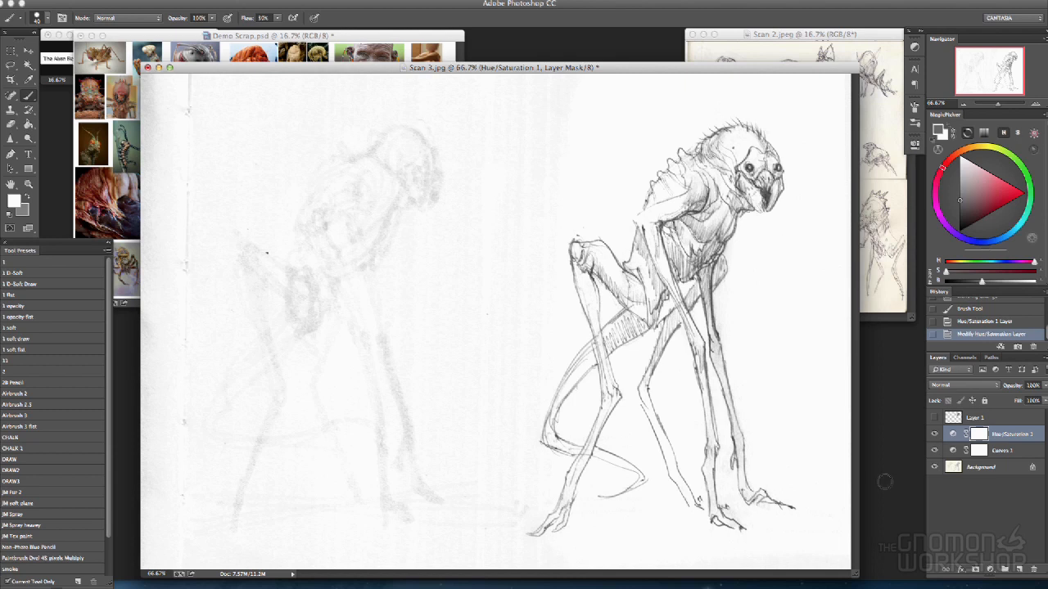
left_click(934, 417)
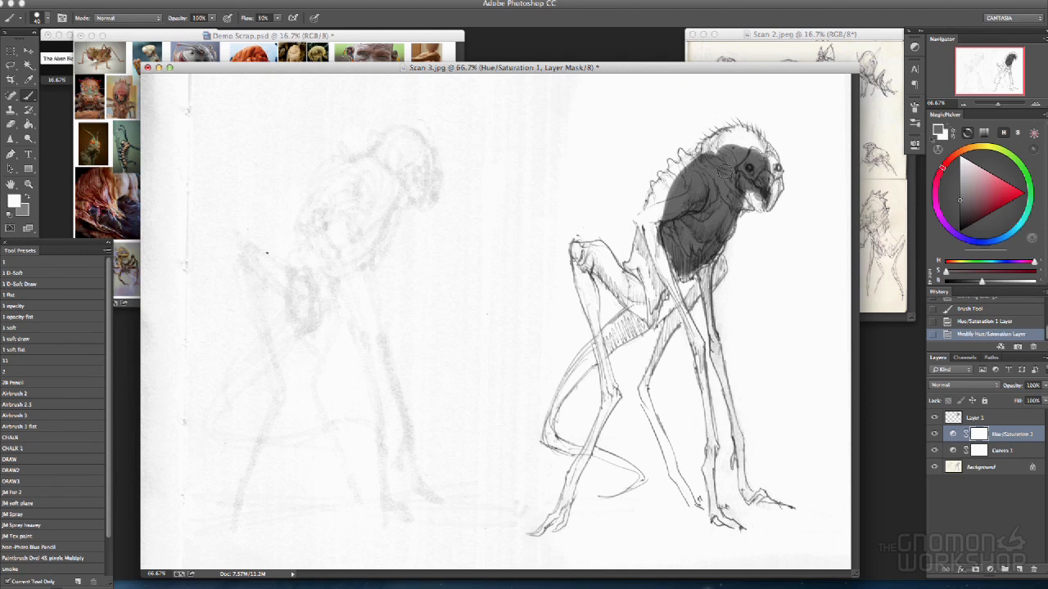
- Shade the creature's face, forehead, jaw and back of the head in dark grey on Layer 1
key("x")
left_click(736, 142)
left_click(995, 419)
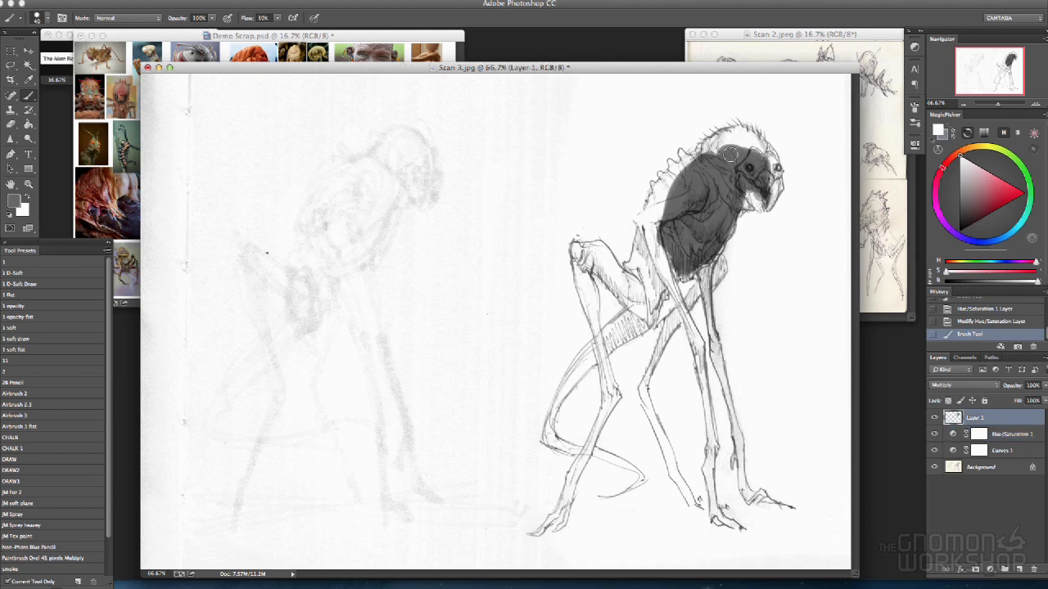
mouse_move(743, 138)
left_mouse_down()
mouse_move(698, 175)
mouse_move(750, 141)
mouse_move(742, 133)
mouse_move(765, 149)
left_mouse_up()
mouse_move(747, 186)
left_mouse_down()
mouse_move(755, 205)
mouse_move(735, 195)
mouse_move(754, 208)
mouse_move(777, 187)
left_mouse_up()
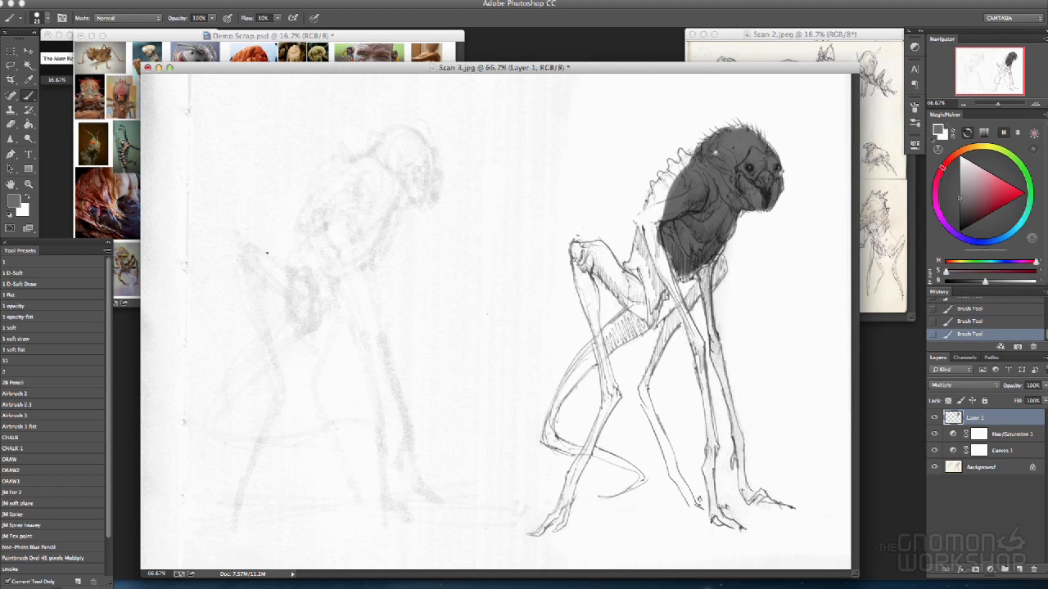
left_click_drag(691, 170, 684, 152)
- Load Layer 1's painted area as a selection, and deselect it
right_click(958, 418)
left_click(952, 411)
left_click(960, 418, "super")
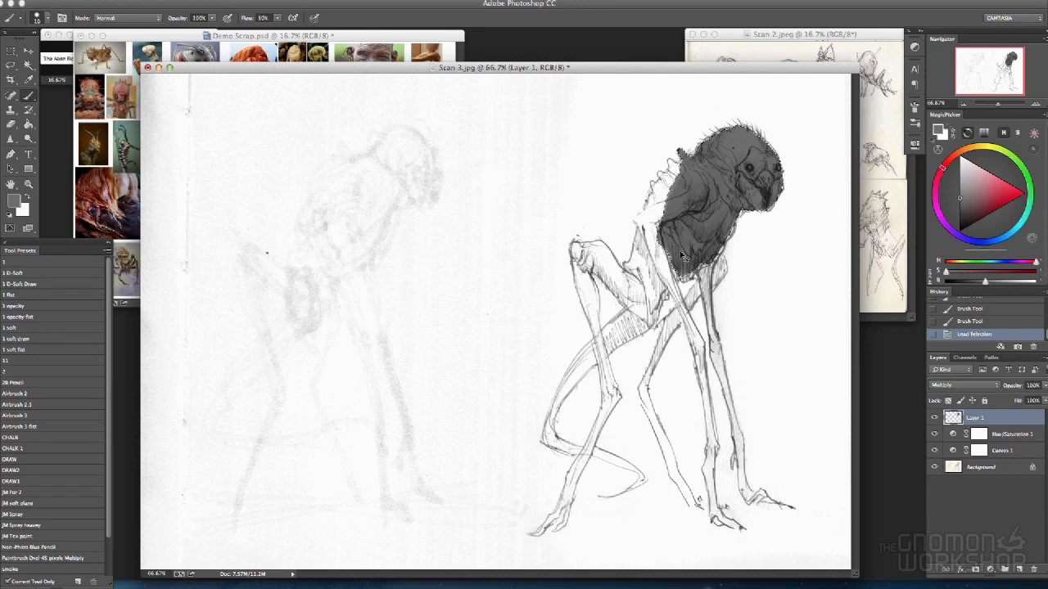
key("super+d")
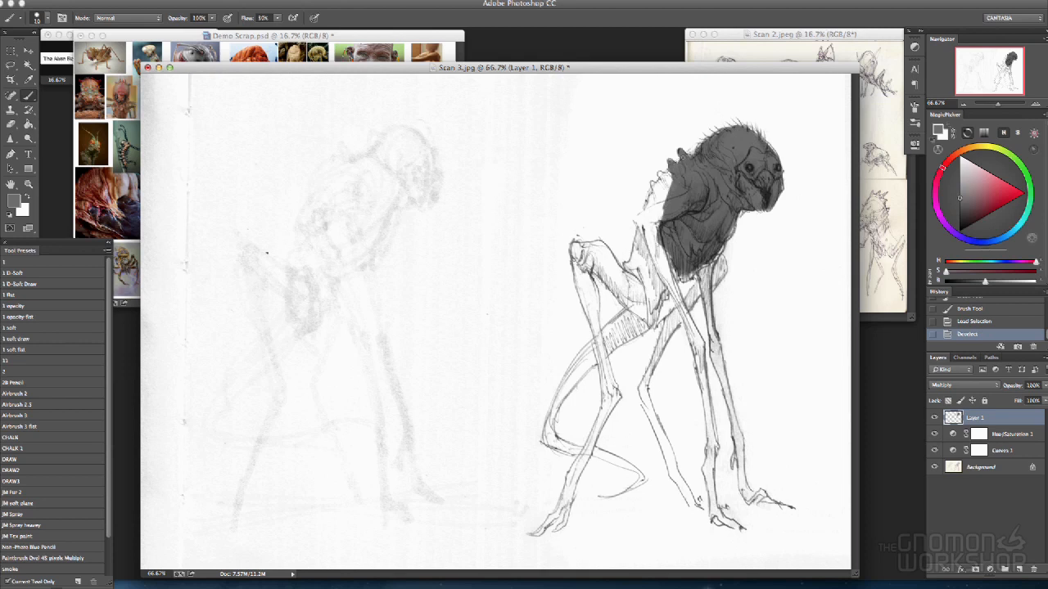
- Fill the back spines, lower torso, hips, tail base and near hind leg down to the ankle in dark grey
mouse_move(696, 150)
left_mouse_down()
mouse_move(664, 177)
mouse_move(659, 229)
mouse_move(647, 203)
mouse_move(640, 218)
mouse_move(667, 278)
mouse_move(648, 270)
mouse_move(636, 303)
mouse_move(642, 319)
mouse_move(652, 290)
mouse_move(672, 323)
mouse_move(712, 260)
mouse_move(694, 291)
mouse_move(722, 262)
mouse_move(708, 252)
left_mouse_up()
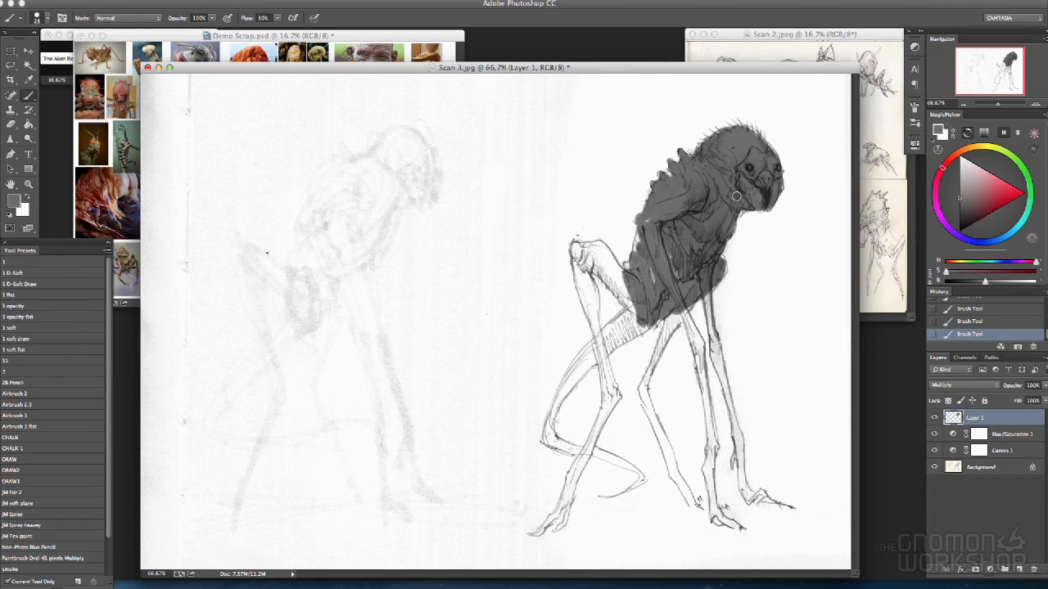
mouse_move(645, 230)
left_mouse_down()
mouse_move(634, 264)
mouse_move(644, 279)
mouse_move(660, 248)
mouse_move(669, 292)
left_mouse_up()
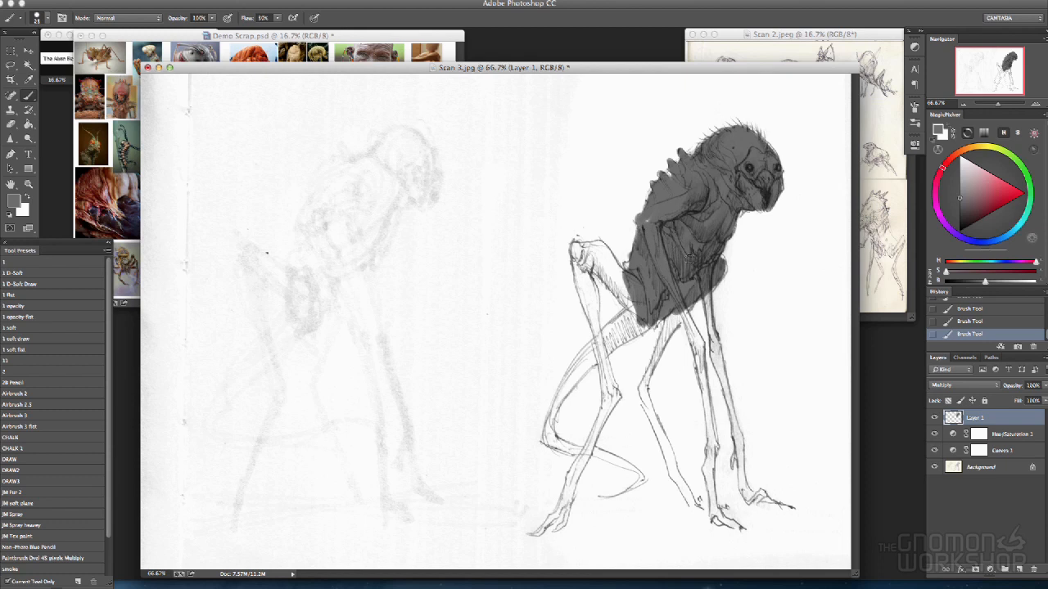
mouse_move(596, 256)
left_mouse_down()
mouse_move(622, 292)
mouse_move(592, 256)
mouse_move(603, 249)
mouse_move(610, 265)
mouse_move(597, 245)
mouse_move(577, 248)
mouse_move(593, 307)
mouse_move(585, 252)
mouse_move(646, 308)
mouse_move(580, 363)
left_mouse_up()
mouse_move(626, 316)
left_mouse_down()
mouse_move(573, 375)
mouse_move(645, 324)
mouse_move(610, 348)
mouse_move(639, 311)
mouse_move(598, 338)
mouse_move(608, 396)
mouse_move(614, 370)
mouse_move(604, 442)
mouse_move(569, 492)
mouse_move(580, 472)
left_mouse_up()
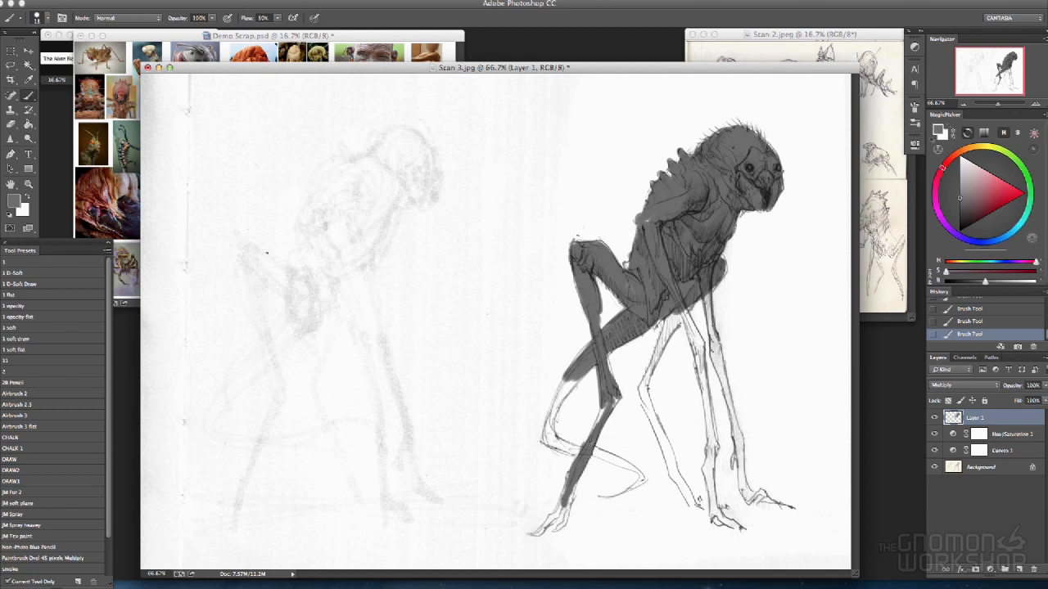
mouse_move(605, 427)
left_mouse_down()
mouse_move(612, 402)
mouse_move(601, 409)
left_mouse_up()
- Fill the far hind leg and both long front limbs down to the feet in dark grey
mouse_move(674, 315)
left_mouse_down()
mouse_move(660, 342)
mouse_move(675, 320)
mouse_move(645, 395)
mouse_move(664, 447)
left_mouse_up()
mouse_move(644, 396)
left_mouse_down()
mouse_move(671, 471)
mouse_move(678, 481)
left_mouse_up()
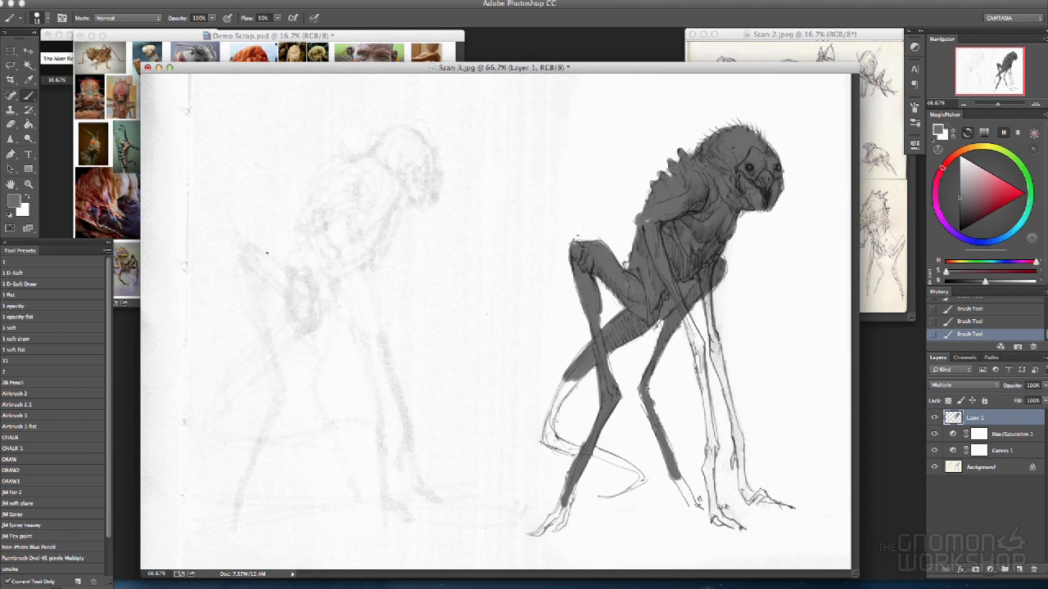
mouse_move(663, 432)
left_mouse_down()
mouse_move(641, 395)
mouse_move(677, 315)
left_mouse_up()
mouse_move(676, 480)
left_mouse_down()
mouse_move(718, 512)
mouse_move(666, 478)
mouse_move(712, 511)
mouse_move(702, 500)
mouse_move(712, 445)
mouse_move(711, 460)
mouse_move(702, 383)
mouse_move(711, 422)
mouse_move(681, 309)
mouse_move(698, 349)
mouse_move(687, 317)
mouse_move(704, 288)
mouse_move(714, 297)
mouse_move(706, 292)
mouse_move(712, 320)
mouse_move(704, 292)
mouse_move(724, 383)
left_mouse_up()
mouse_move(717, 336)
left_mouse_down()
mouse_move(743, 489)
mouse_move(784, 504)
left_mouse_up()
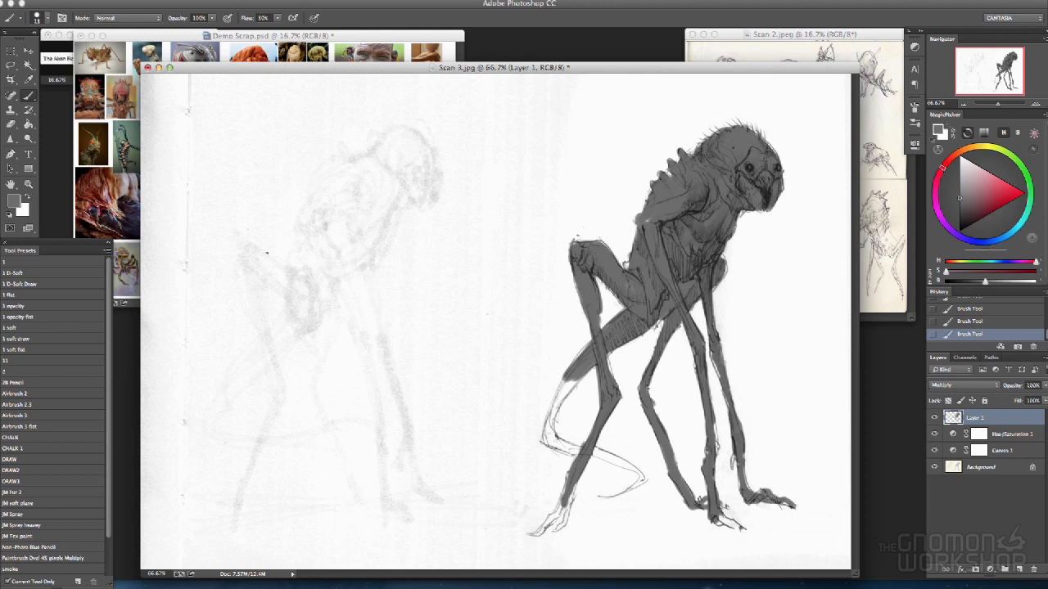
mouse_move(735, 450)
left_mouse_down()
mouse_move(732, 467)
mouse_move(740, 457)
left_mouse_up()
- Fill the rest of the curling tail and the near hind foot in dark grey with a small brush
mouse_move(587, 294)
left_mouse_down()
mouse_move(599, 356)
mouse_move(562, 390)
mouse_move(549, 429)
mouse_move(550, 418)
mouse_move(565, 445)
mouse_move(643, 474)
mouse_move(640, 488)
mouse_move(601, 494)
mouse_move(635, 479)
left_mouse_up()
mouse_move(558, 444)
left_mouse_down()
mouse_move(551, 416)
mouse_move(573, 388)
left_mouse_up()
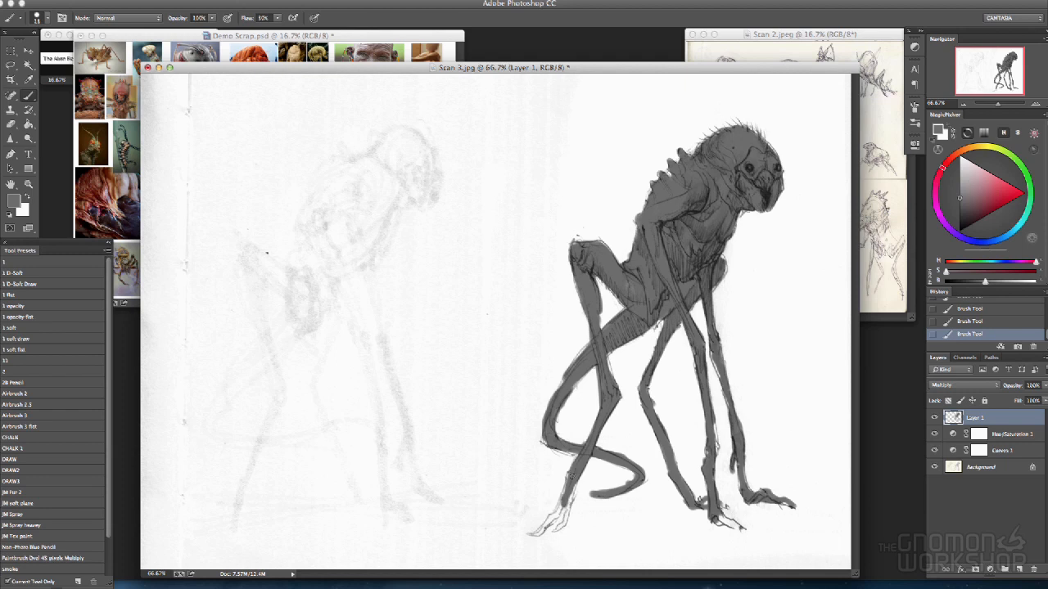
left_click_drag(572, 488, 564, 511)
mouse_move(564, 523)
left_mouse_down()
mouse_move(560, 494)
mouse_move(531, 537)
mouse_move(553, 519)
left_mouse_up()
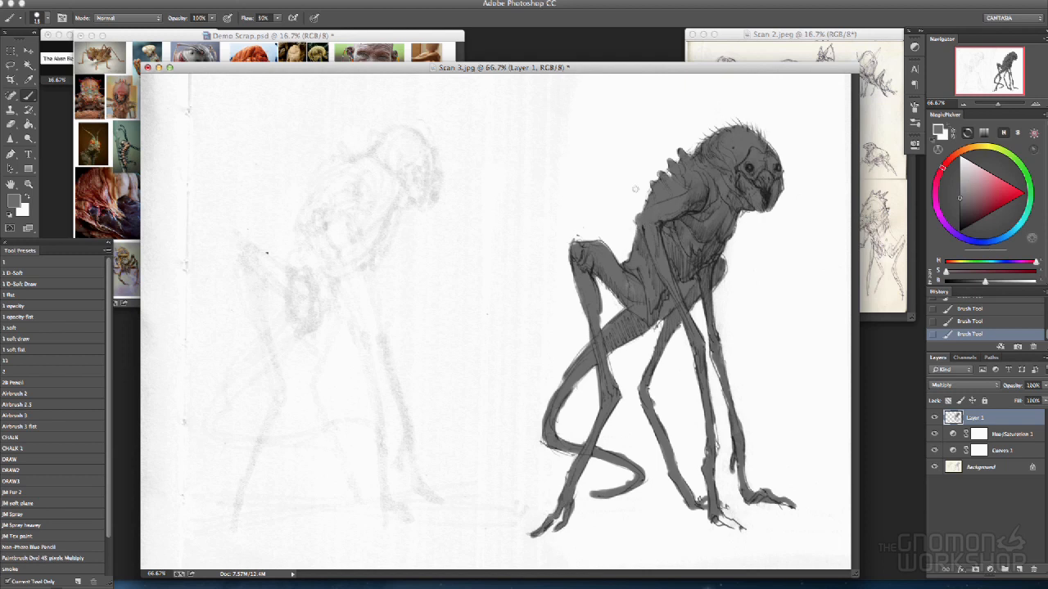
- Examine the Demo Scrap.psd reference images enlarged to 33.3%, shrink the sheet to 12.5%, and return to the Scan 3.jpg drawing
left_click(360, 46)
key("super+equal")
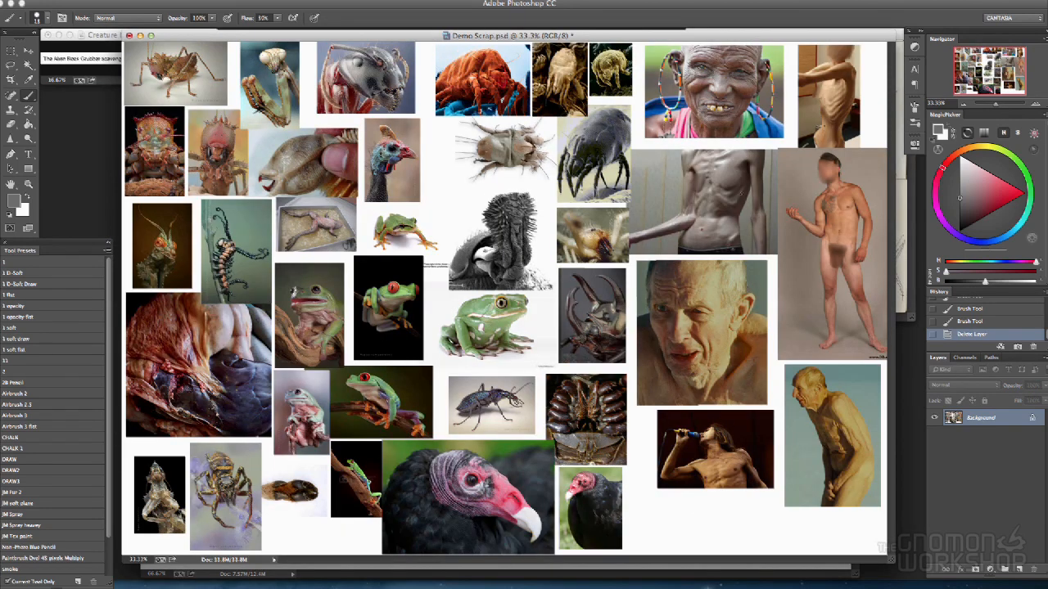
left_click_drag(799, 41, 706, 48)
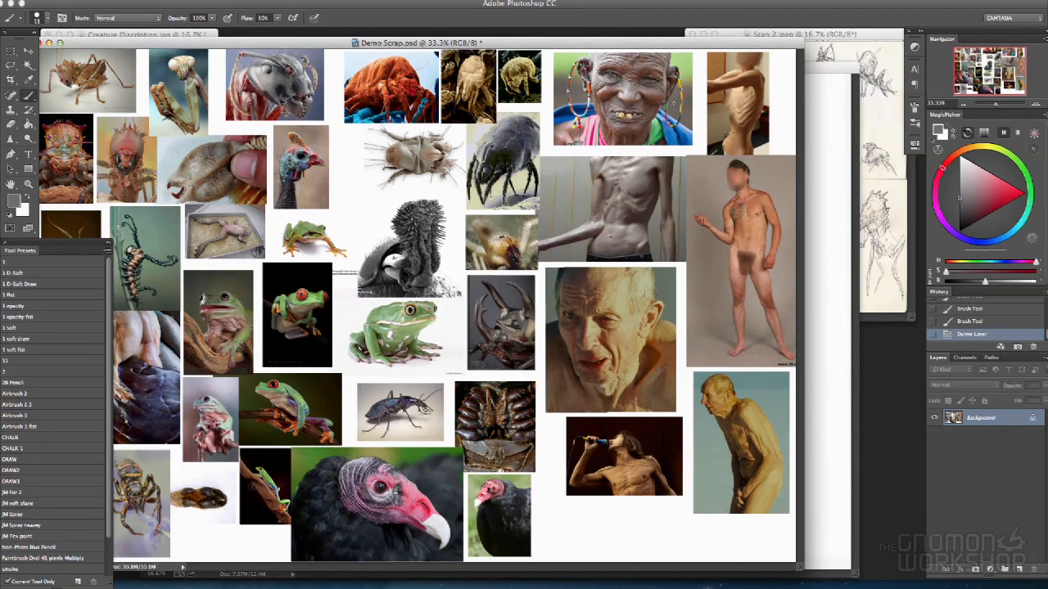
key("super+minus")
key("super+minus")
key("super+minus")
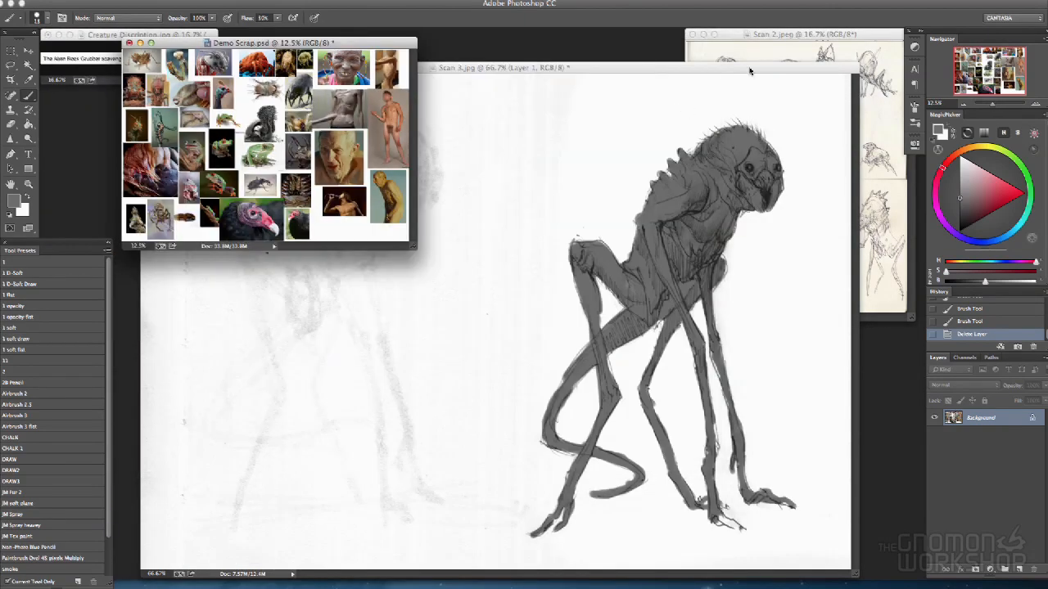
left_click(667, 74)
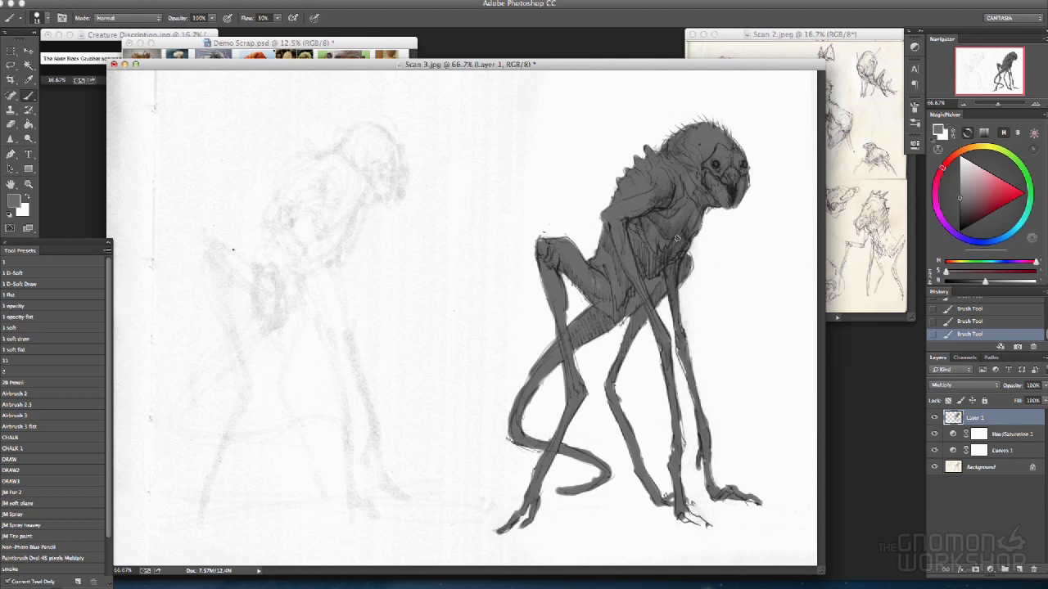
- Refine the hip, front limbs and near front foot with a 10 px brush, and check the silhouette by loading and clearing its selection
mouse_move(684, 252)
left_mouse_down()
mouse_move(696, 258)
mouse_move(693, 273)
left_mouse_up()
key("[")
left_click_drag(683, 519, 709, 525)
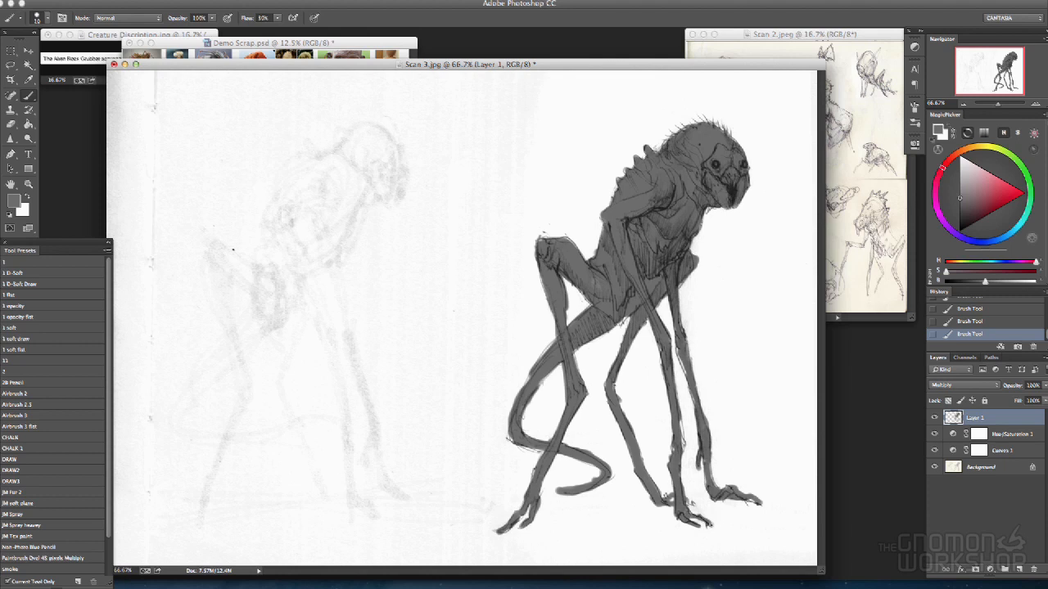
mouse_move(678, 449)
left_mouse_down()
mouse_move(683, 429)
mouse_move(678, 439)
left_mouse_up()
left_click_drag(677, 349, 693, 395)
left_click(953, 419, "super")
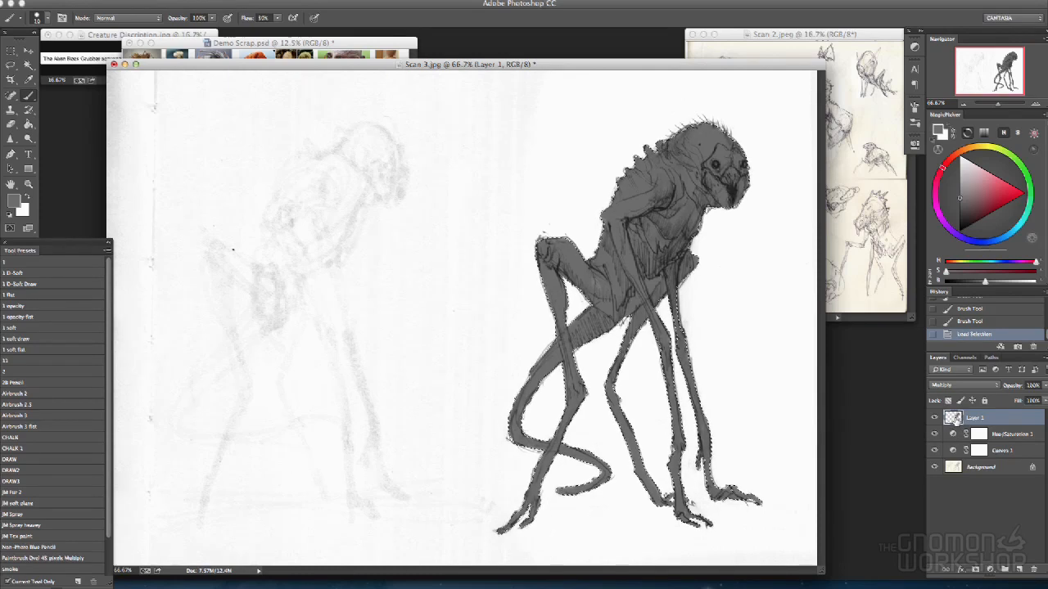
key("super+d")
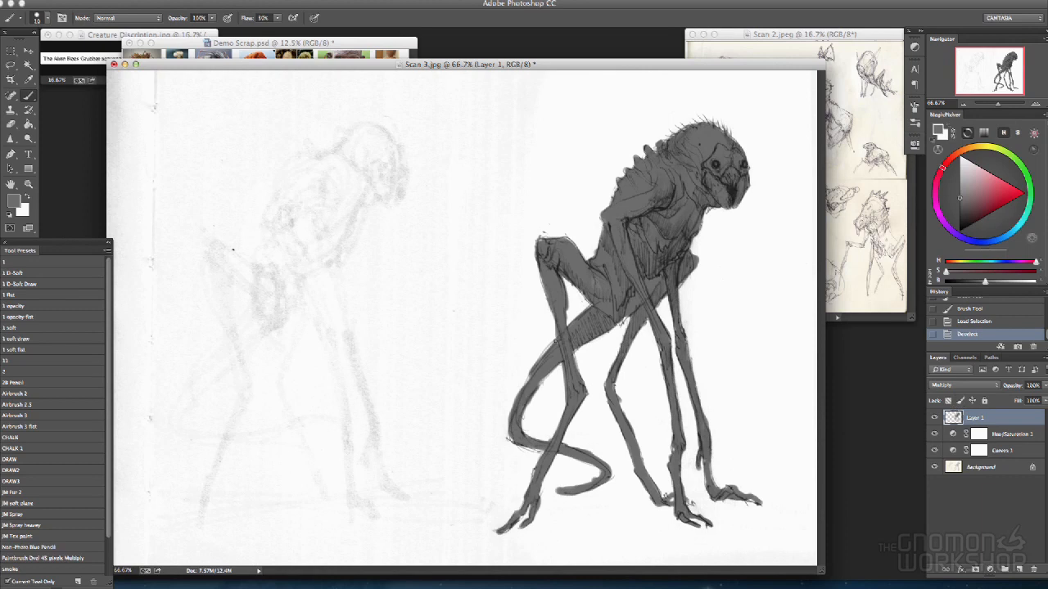
- Touch up the dark grey on the tail and far hind leg, and view the drawing briefly without the interface panels
left_click_drag(574, 331, 522, 390)
left_click_drag(627, 346, 664, 291)
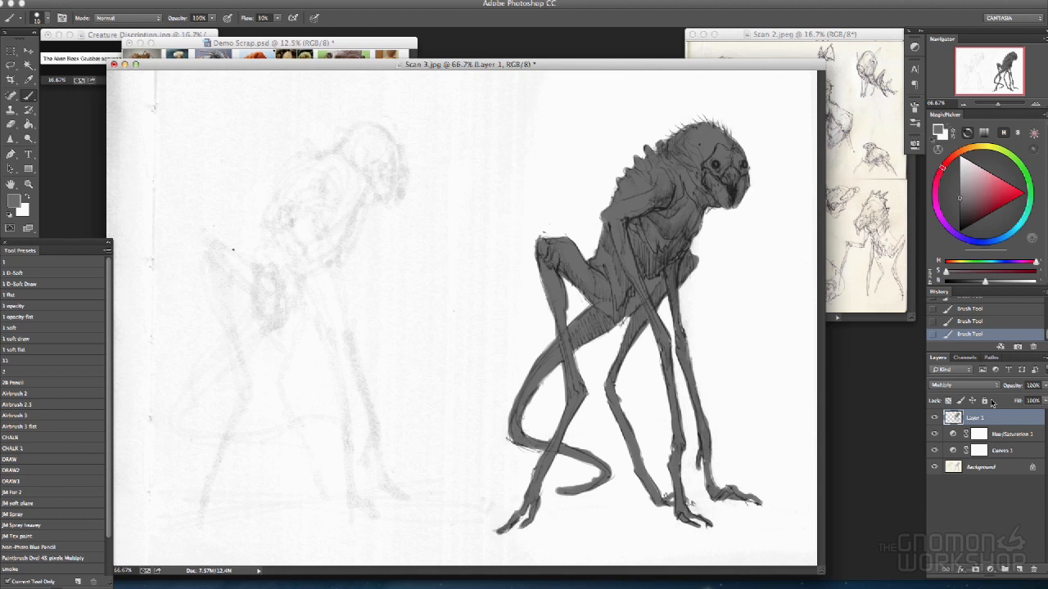
key("Tab")
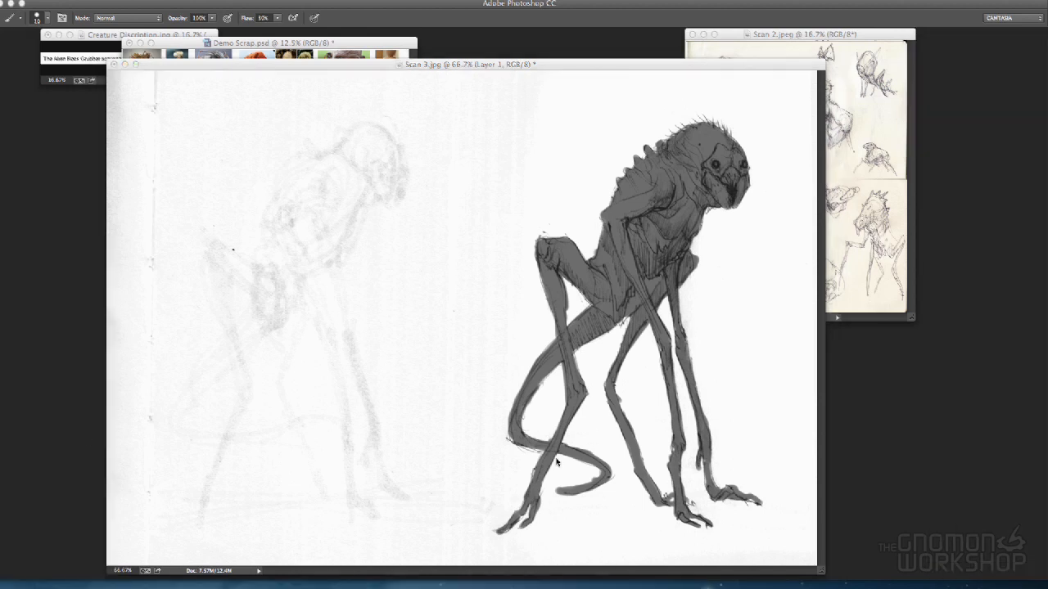
key("Tab")
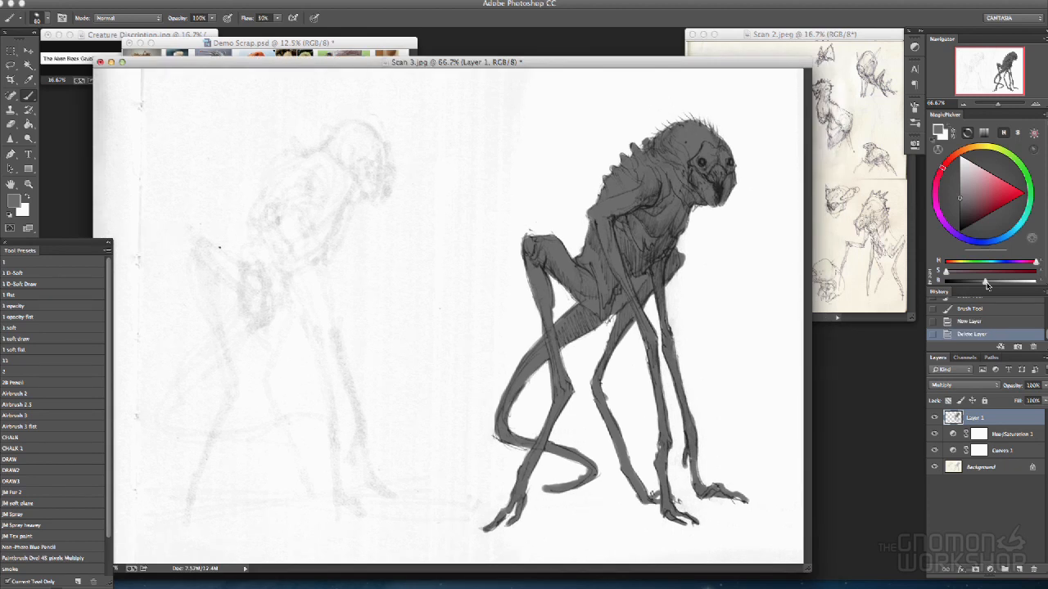
- Choose a lighter grey, load Layer 1's silhouette as a selection, and undo a broad test stroke over the head
left_click_drag(987, 284, 1003, 284)
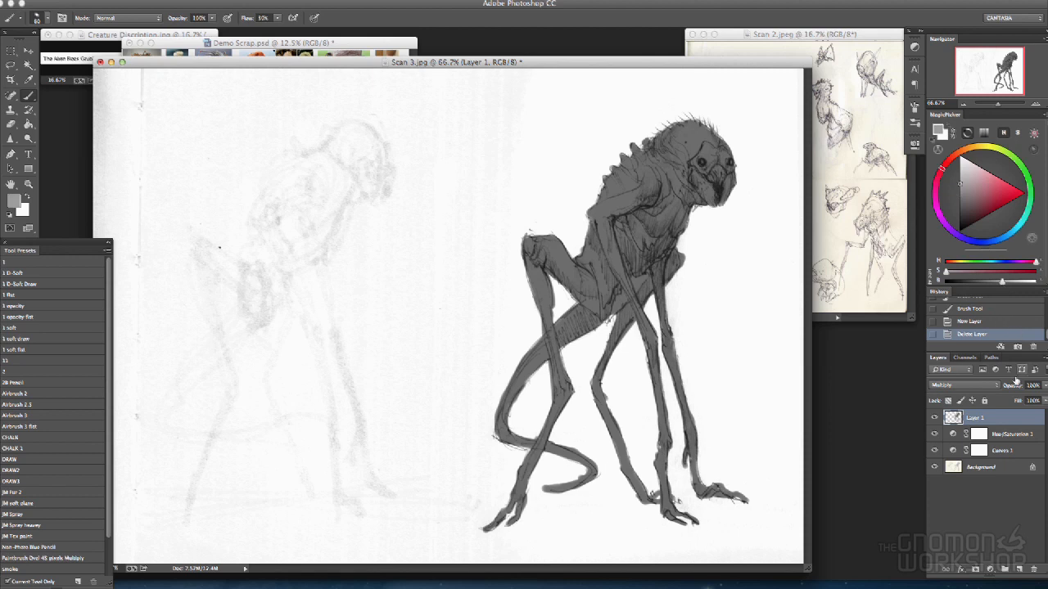
left_click(952, 418, "super")
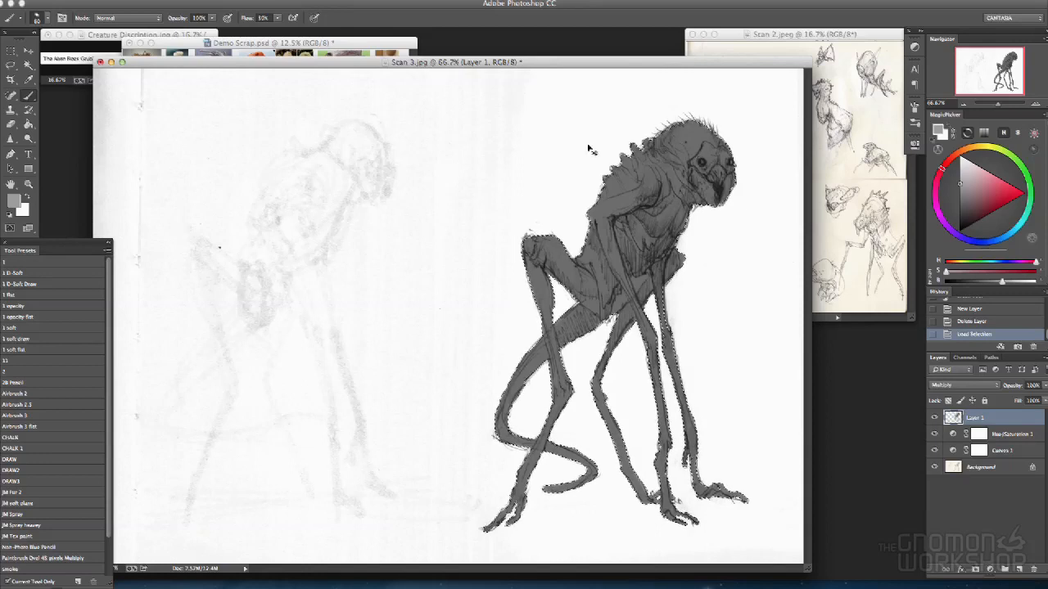
left_click_drag(699, 177, 709, 189)
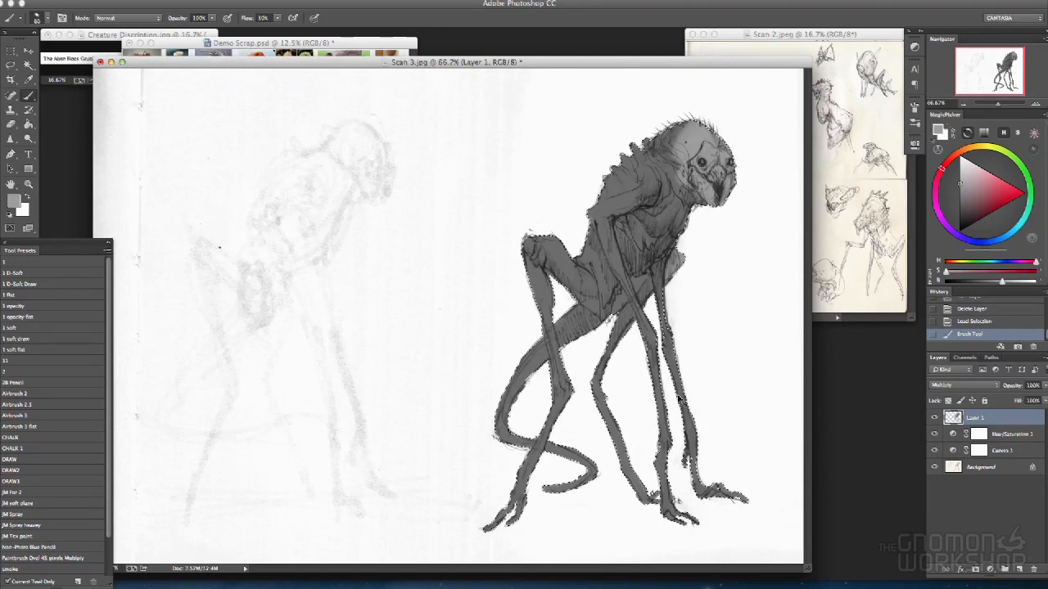
key("super+z")
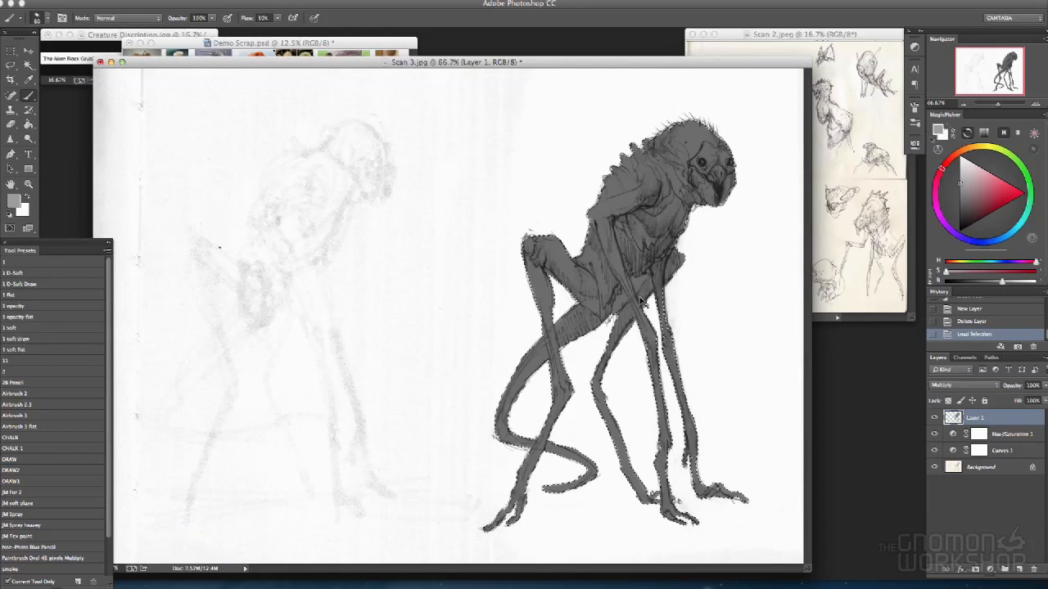
- Hide the selection edges and paint lighter grey onto the head, face, neck and shoulder with a 10 to 20 px brush
key("super+h")
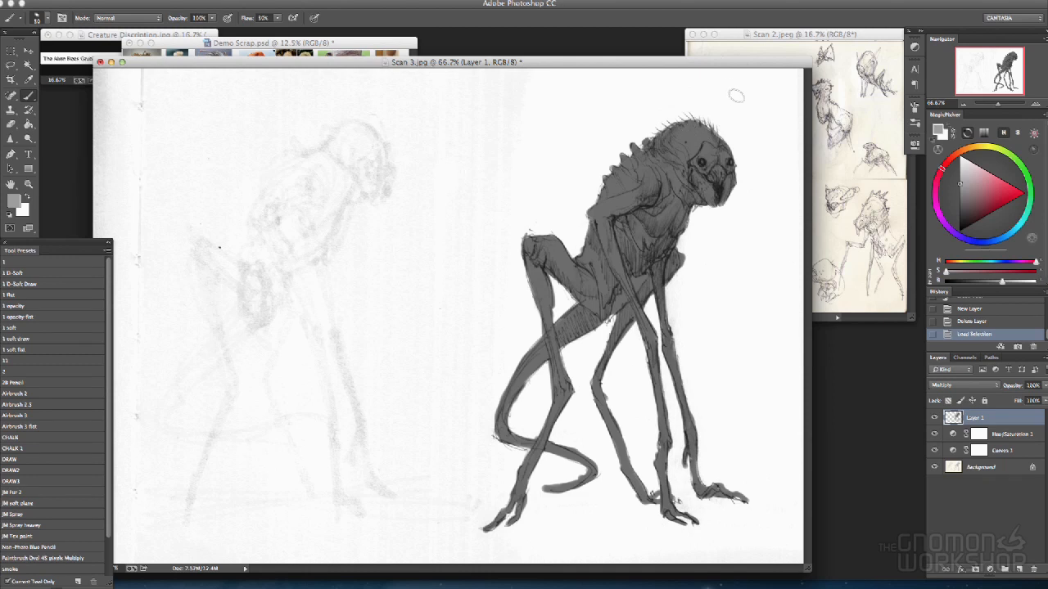
key("[")
key("[")
key("[")
key("[")
key("[")
key("[")
mouse_move(692, 137)
left_mouse_down()
mouse_move(697, 178)
mouse_move(695, 144)
mouse_move(716, 163)
mouse_move(708, 152)
mouse_move(710, 166)
mouse_move(691, 165)
mouse_move(673, 132)
mouse_move(689, 152)
mouse_move(671, 141)
mouse_move(702, 140)
mouse_move(727, 177)
mouse_move(706, 190)
left_mouse_up()
mouse_move(682, 154)
left_mouse_down()
mouse_move(649, 192)
mouse_move(591, 211)
mouse_move(663, 194)
mouse_move(671, 182)
left_mouse_up()
key("]")
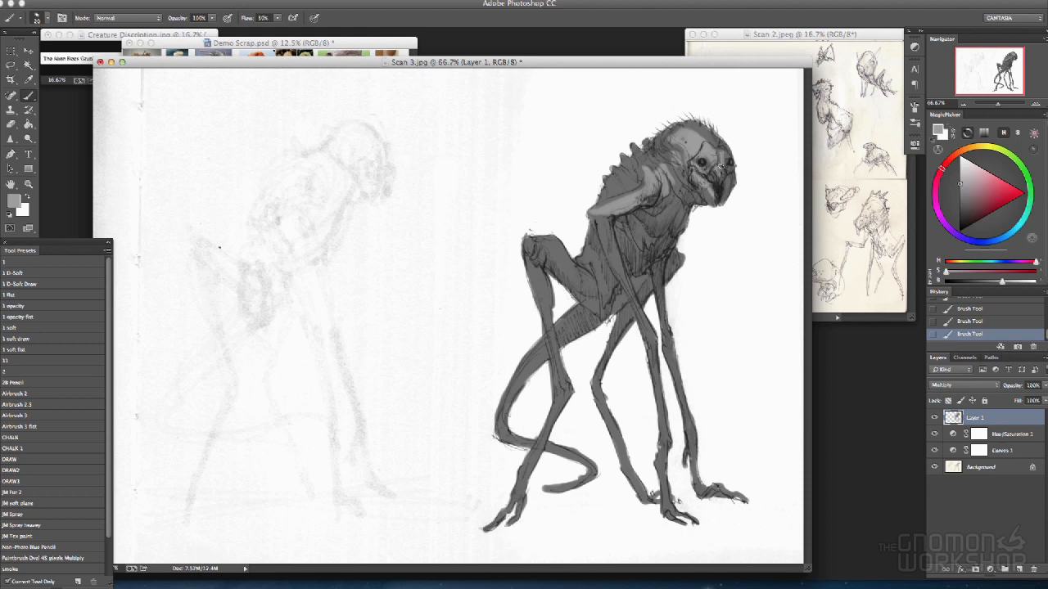
left_click_drag(700, 128, 718, 144)
- Lighten the near arm, chest, upper back, spines and hind thigh in the same grey with a 25 px brush
key("]")
left_click_drag(601, 220, 637, 307)
left_click_drag(622, 264, 655, 348)
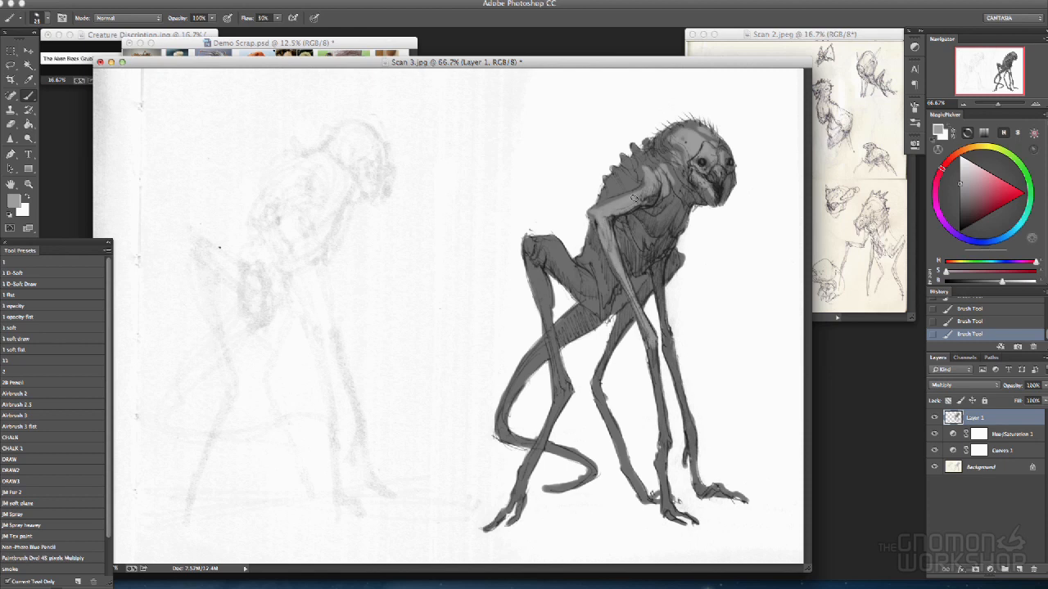
mouse_move(664, 203)
left_mouse_down()
mouse_move(650, 223)
mouse_move(676, 206)
mouse_move(673, 194)
left_mouse_up()
mouse_move(648, 148)
left_mouse_down()
mouse_move(653, 155)
mouse_move(666, 138)
left_mouse_up()
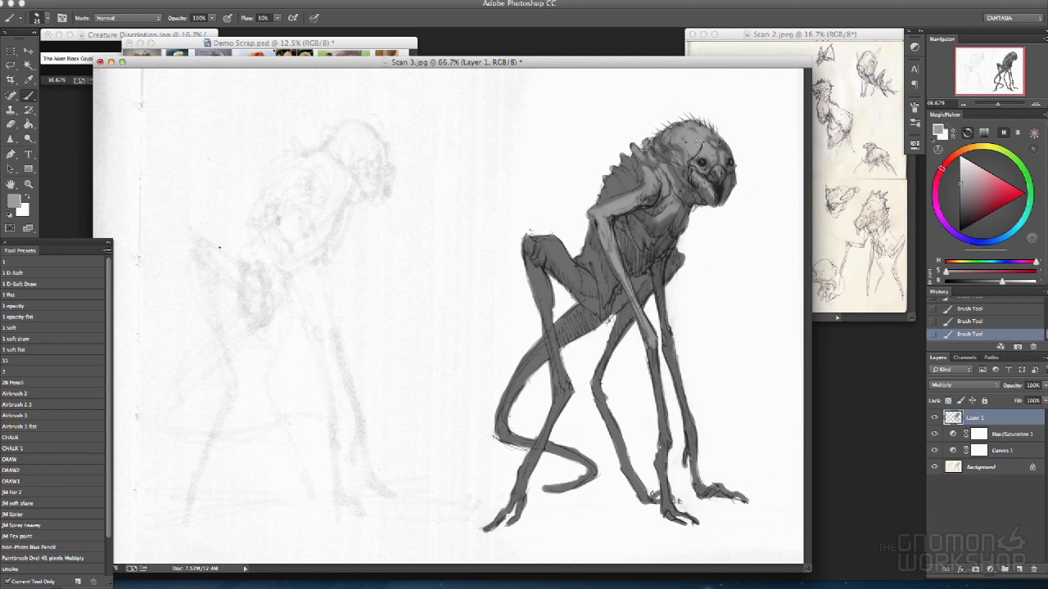
left_click_drag(628, 158, 603, 181)
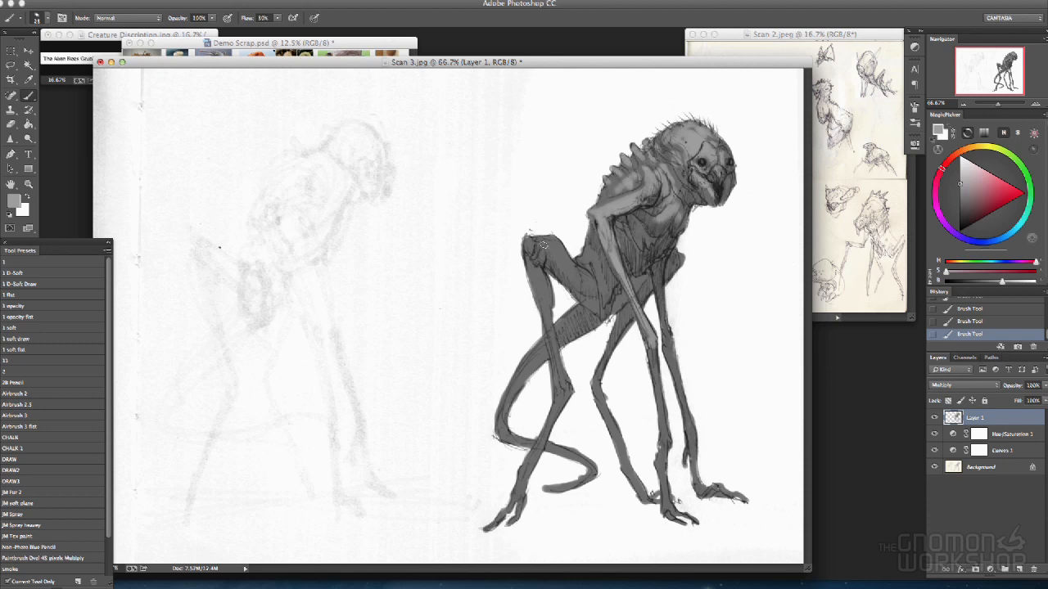
mouse_move(529, 243)
left_mouse_down()
mouse_move(562, 254)
mouse_move(551, 239)
mouse_move(590, 284)
left_mouse_up()
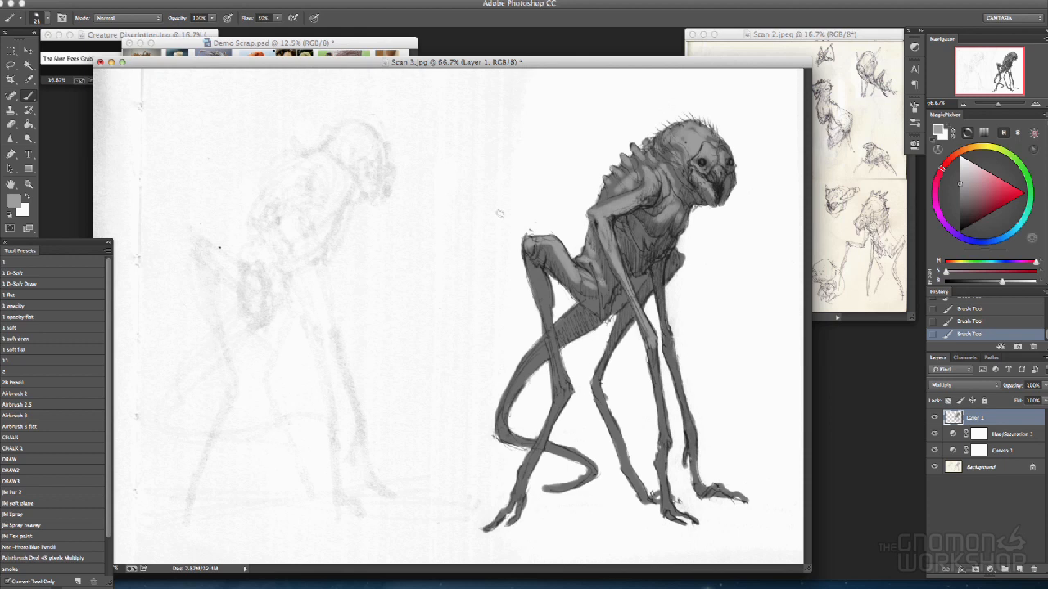
- Enlarge the Demo Scrap.psd reference sheet to 33.3% and place its window beside the creature drawing
left_click_drag(677, 70, 848, 68)
left_click(337, 44)
key("super+plus")
key("super+plus")
left_click_drag(703, 43, 506, 61)
key("super+plus")
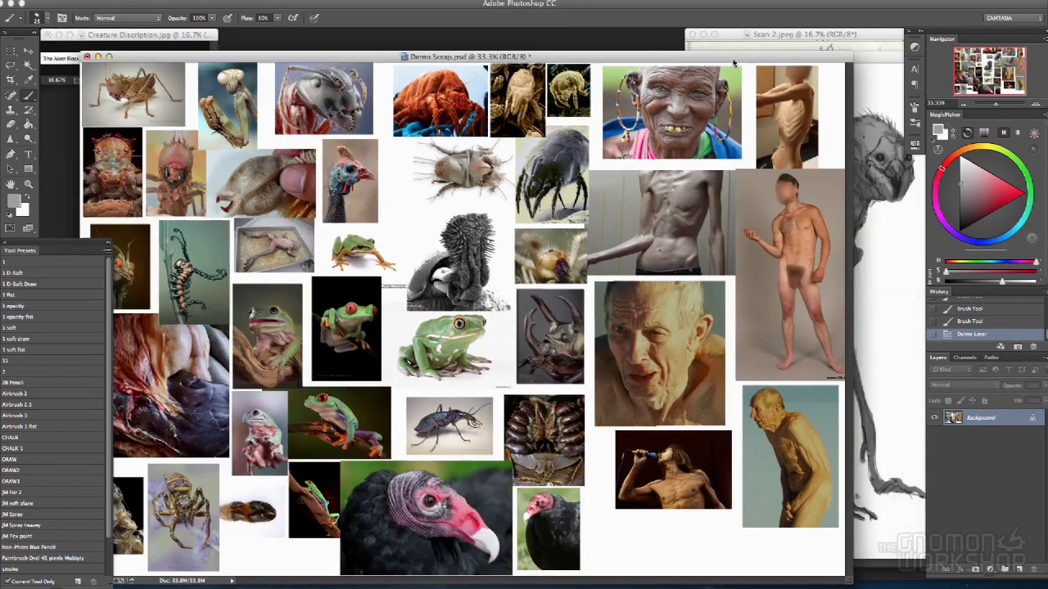
left_click_drag(733, 62, 470, 53)
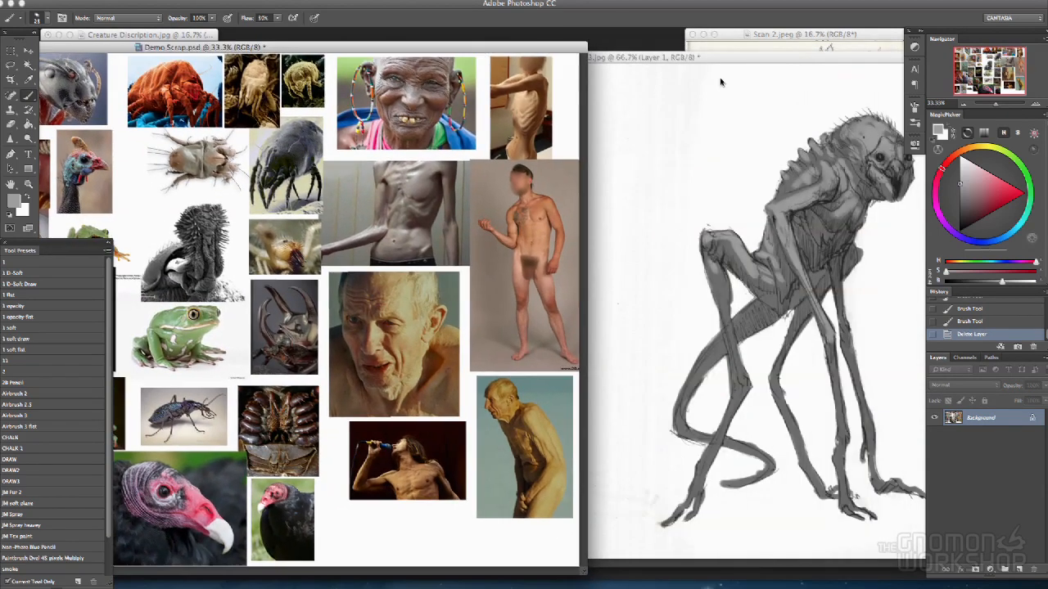
- Reposition the Scan 3.jpg window and narrow it around the shaded creature so the reference images stay visible beside it
left_click(711, 59)
left_click_drag(710, 59, 595, 58)
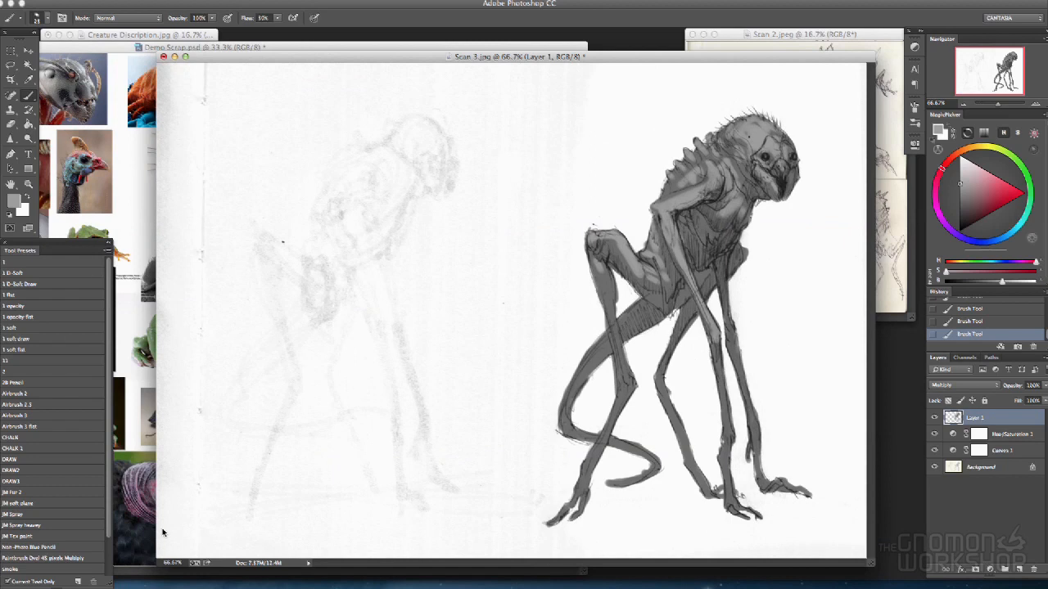
left_click_drag(158, 565, 522, 550)
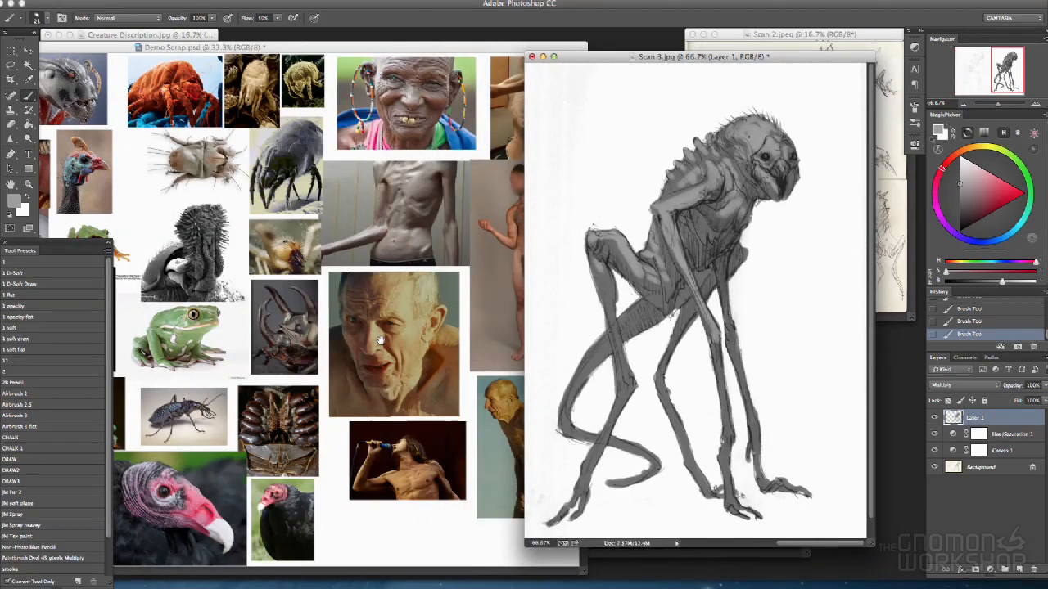
- Reposition the Scan 3.jpg window and paint the chest below the near shoulder with a darkened grey sampled from the head
left_click_drag(658, 58, 685, 49)
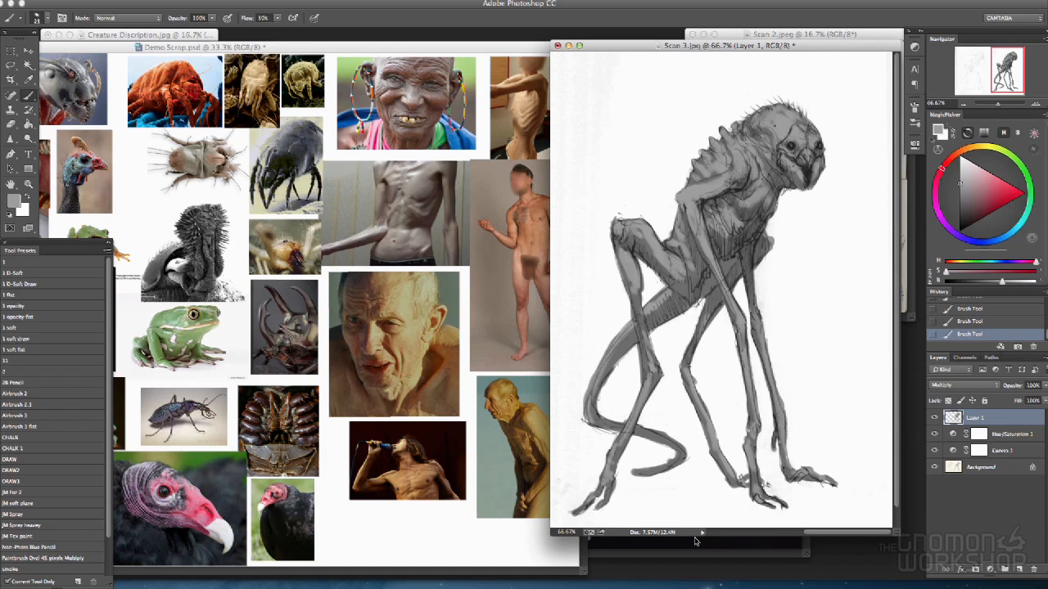
left_click(770, 126, "alt")
left_click_drag(987, 282, 976, 282)
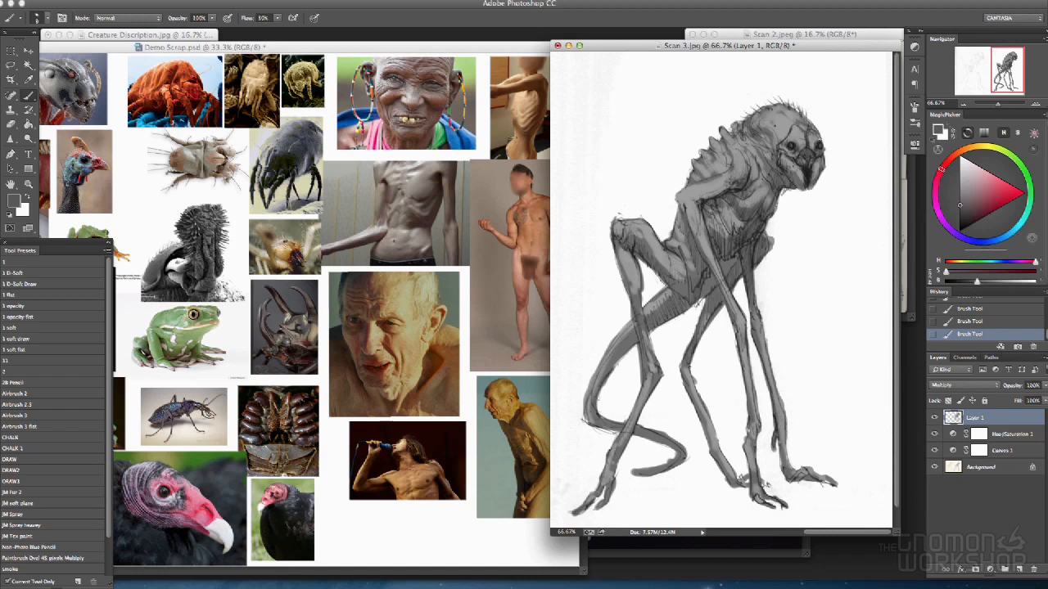
mouse_move(749, 191)
left_mouse_down()
mouse_move(726, 196)
mouse_move(751, 194)
mouse_move(748, 164)
left_mouse_up()
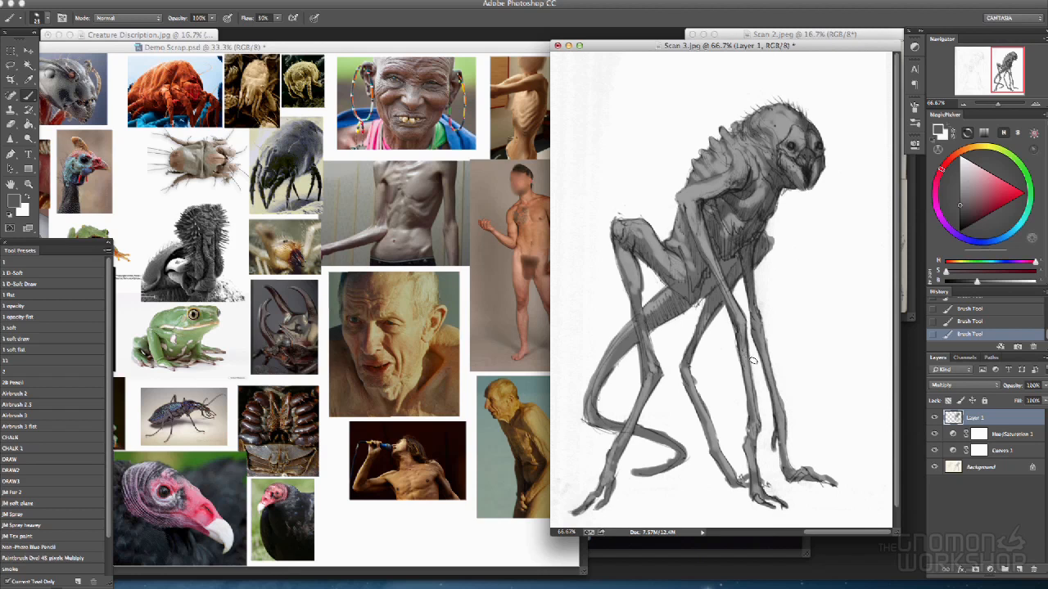
- Darken the lower sections and feet of both front legs with the same dark grey
mouse_move(737, 344)
left_mouse_down()
mouse_move(752, 406)
mouse_move(742, 341)
mouse_move(748, 472)
left_mouse_up()
mouse_move(745, 433)
left_mouse_down()
mouse_move(751, 503)
mouse_move(782, 506)
mouse_move(758, 490)
mouse_move(754, 411)
left_mouse_up()
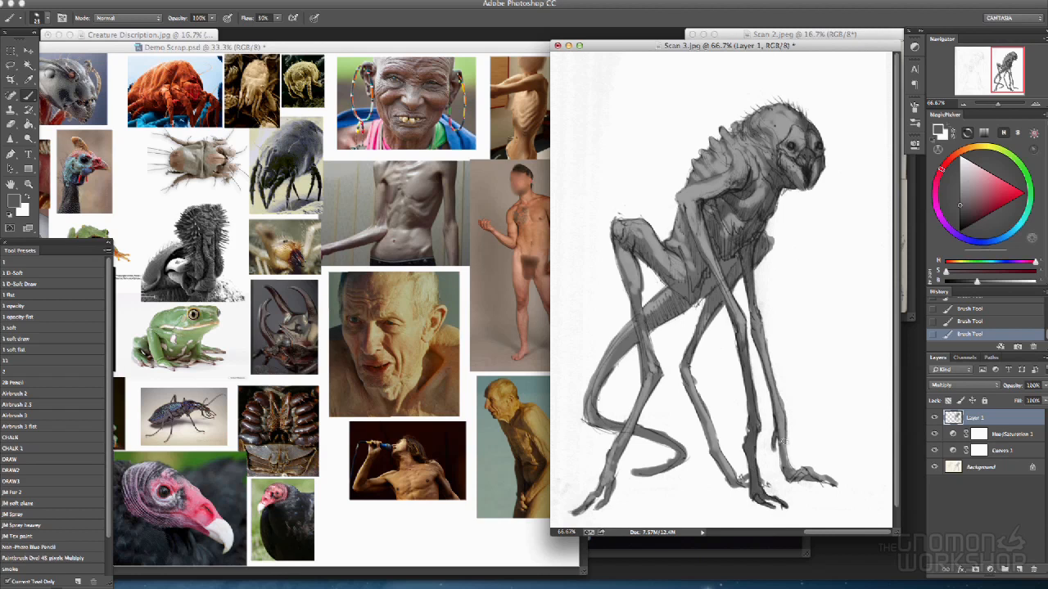
mouse_move(786, 464)
left_mouse_down()
mouse_move(781, 416)
mouse_move(787, 478)
mouse_move(838, 484)
left_mouse_up()
left_click_drag(778, 428, 776, 406)
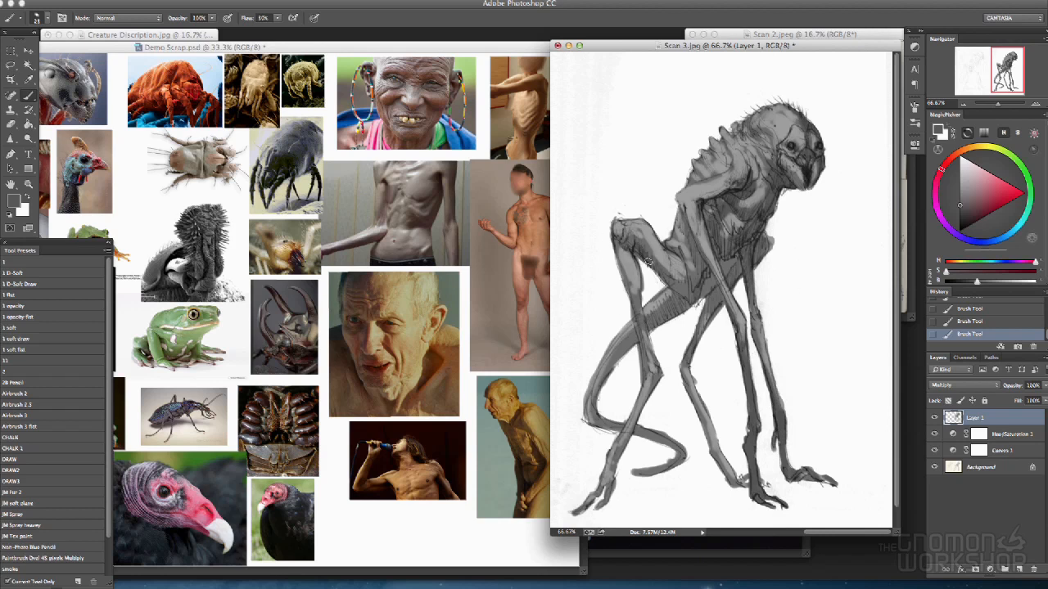
- Shade the underside of the hind thigh, the belly, the far legs, the near hind leg and the tail in dark grey
mouse_move(671, 284)
left_mouse_down()
mouse_move(687, 305)
mouse_move(674, 296)
mouse_move(666, 317)
mouse_move(701, 298)
left_mouse_up()
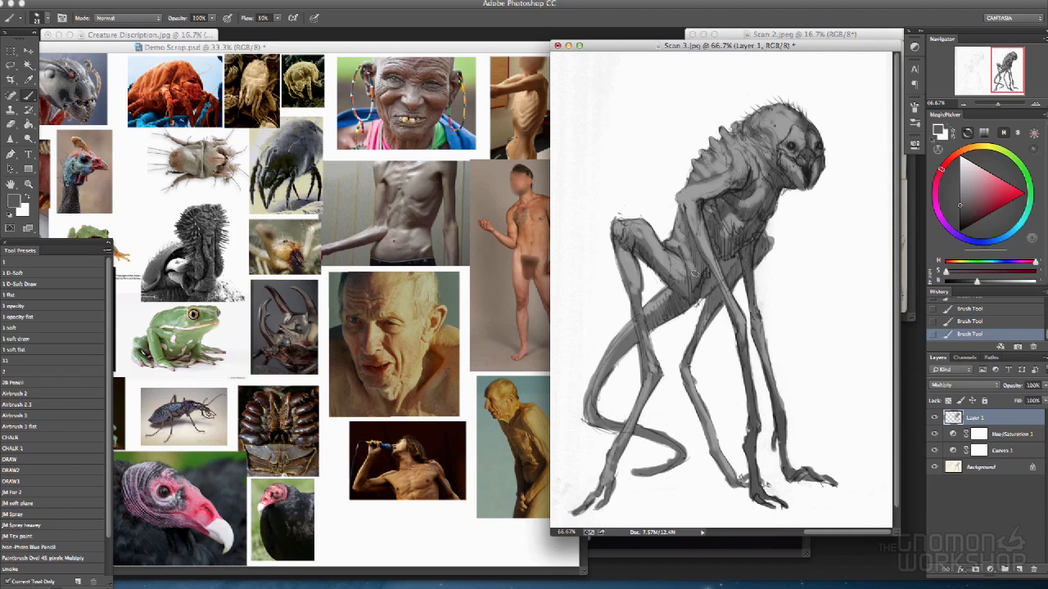
mouse_move(709, 274)
left_mouse_down()
mouse_move(704, 294)
mouse_move(738, 272)
left_mouse_up()
left_click_drag(769, 240, 763, 260)
left_click_drag(727, 293, 688, 377)
left_click_drag(706, 413, 695, 372)
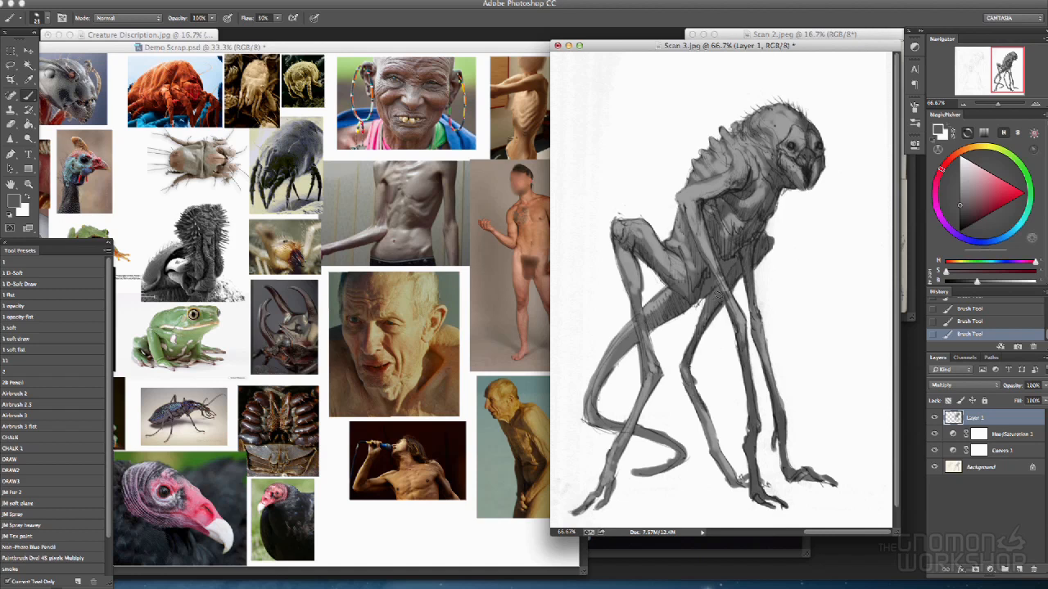
mouse_move(635, 253)
left_mouse_down()
mouse_move(651, 352)
mouse_move(642, 408)
mouse_move(609, 497)
mouse_move(572, 518)
left_mouse_up()
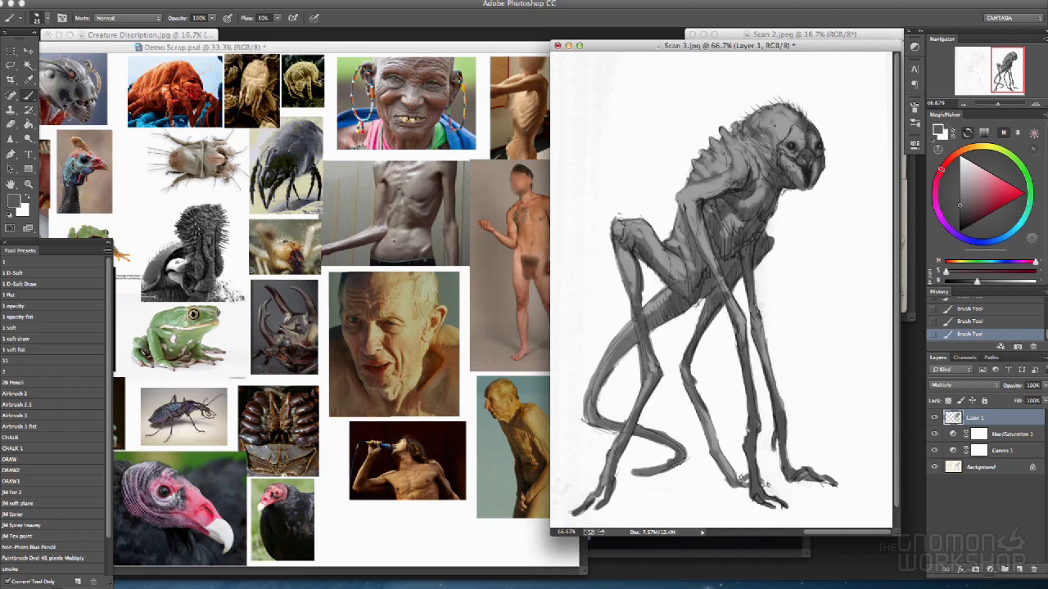
left_click_drag(633, 346, 595, 409)
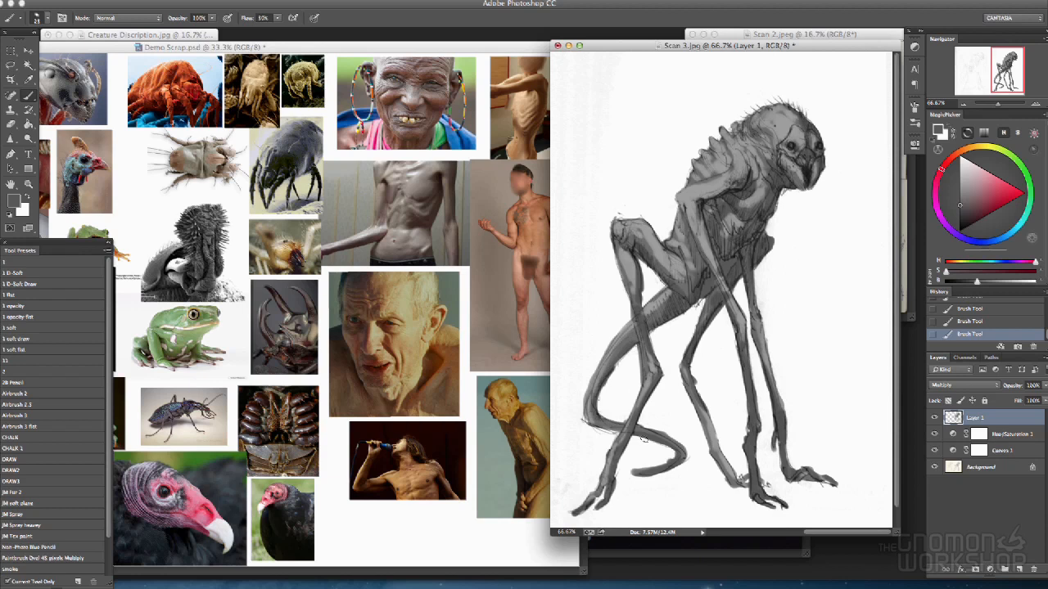
key("Tab")
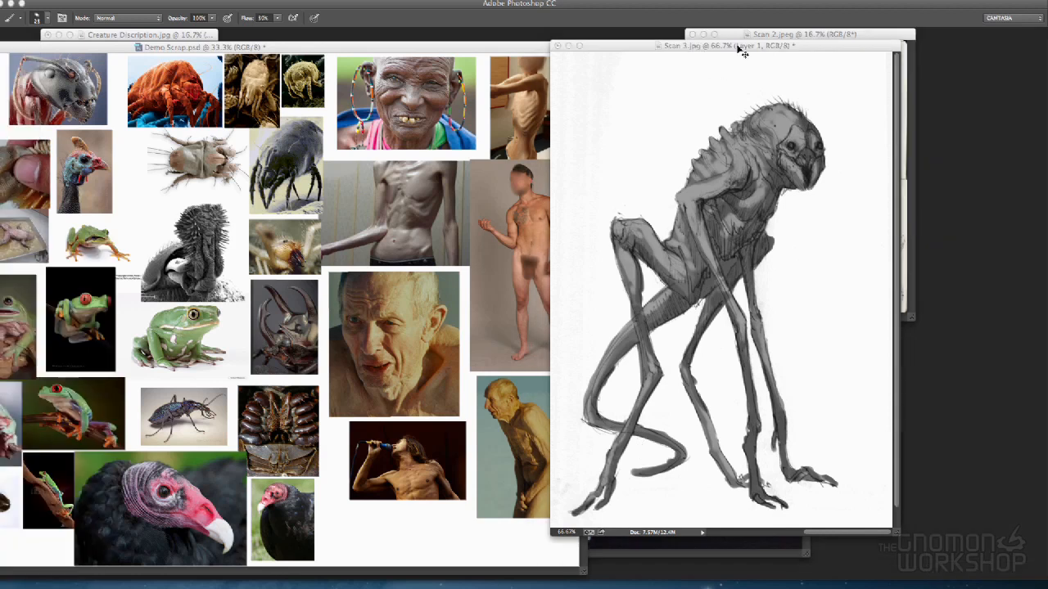
key("Tab")
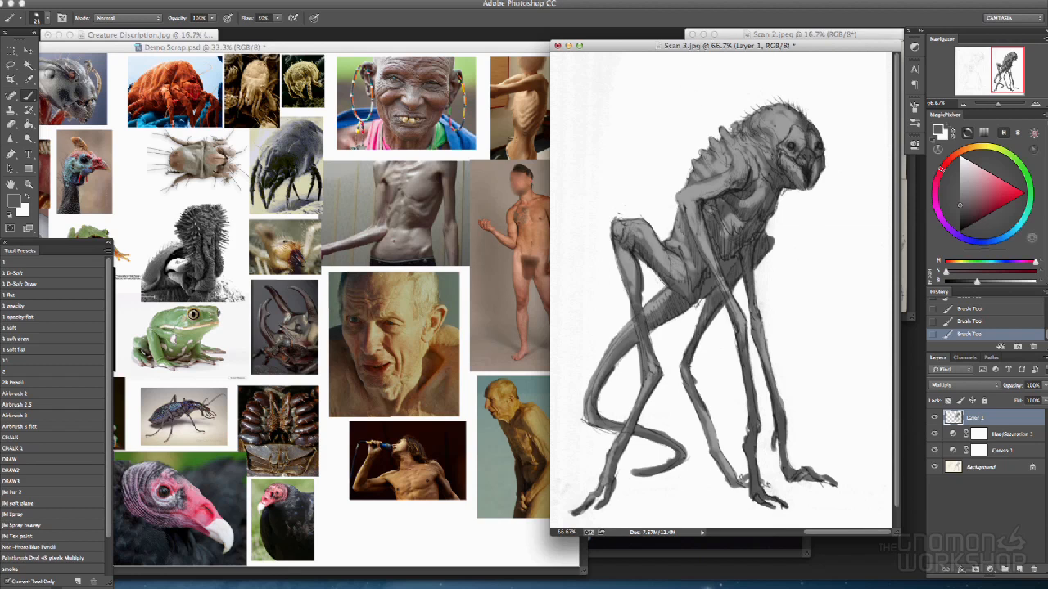
key("Tab")
key("Tab")
- Lighten the near hind leg with a lighter grey sampled from its upper part and nudge the Scan 3.jpg window
left_click(628, 270, "alt")
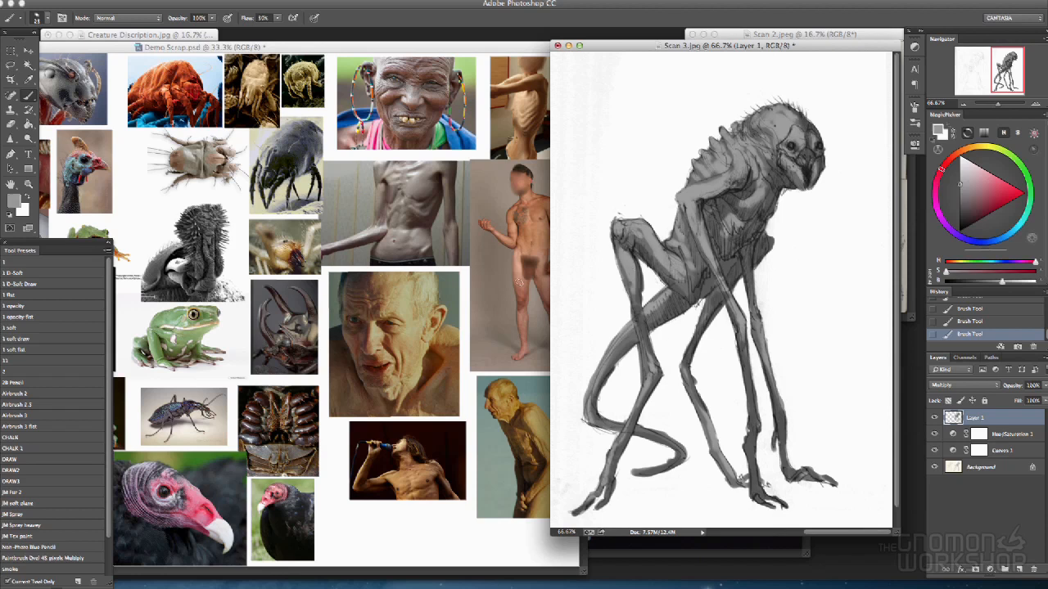
left_click_drag(635, 300, 649, 349)
left_click_drag(640, 311, 634, 283)
left_click_drag(743, 46, 741, 48)
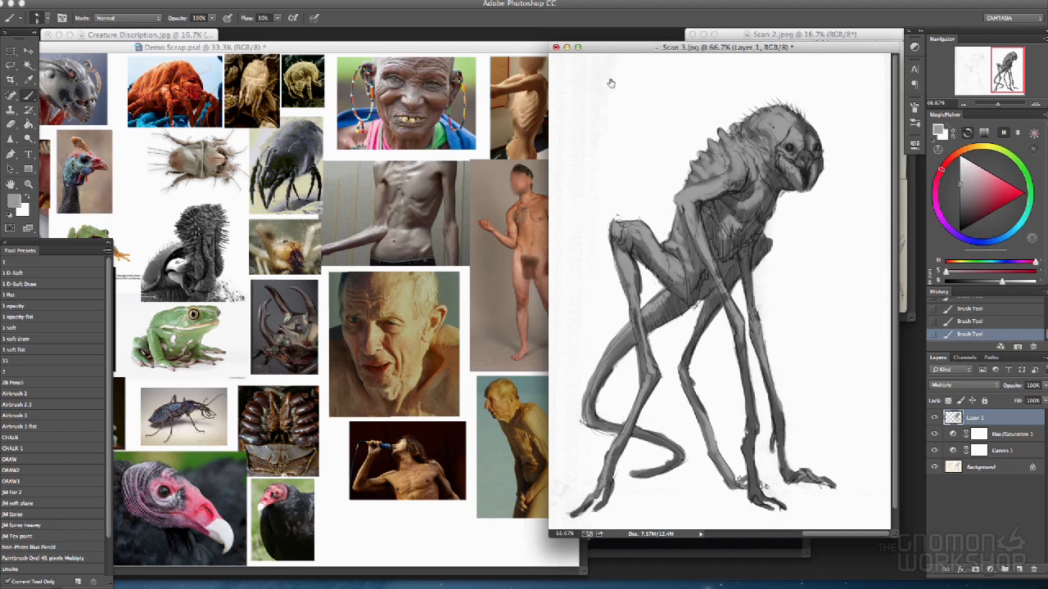
- Try Layer 1 in Normal blend mode, restore Multiply, and toggle the layer's visibility to compare the shading
left_click(996, 385)
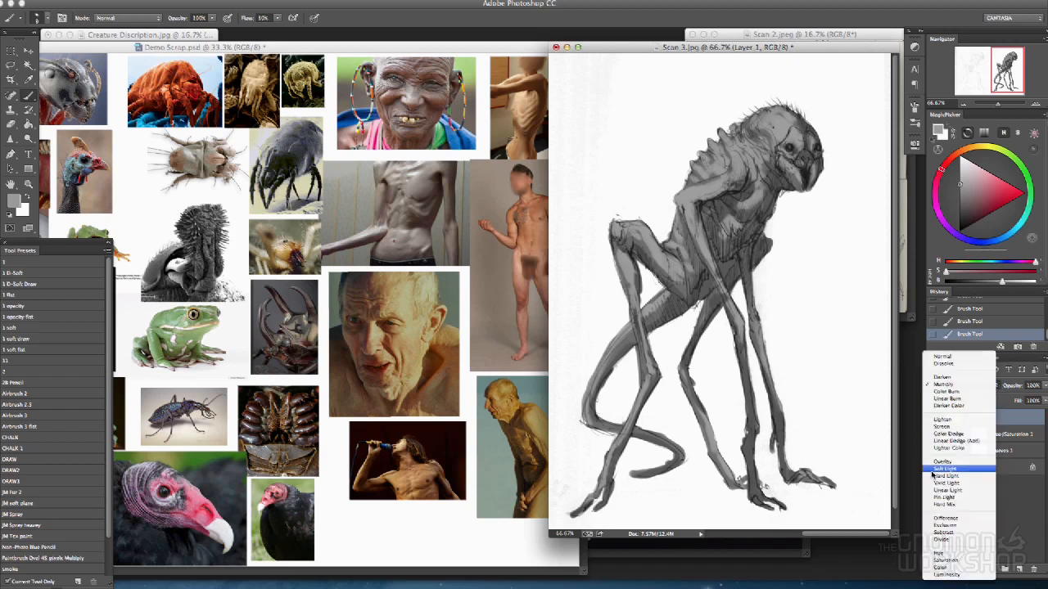
left_click(952, 360)
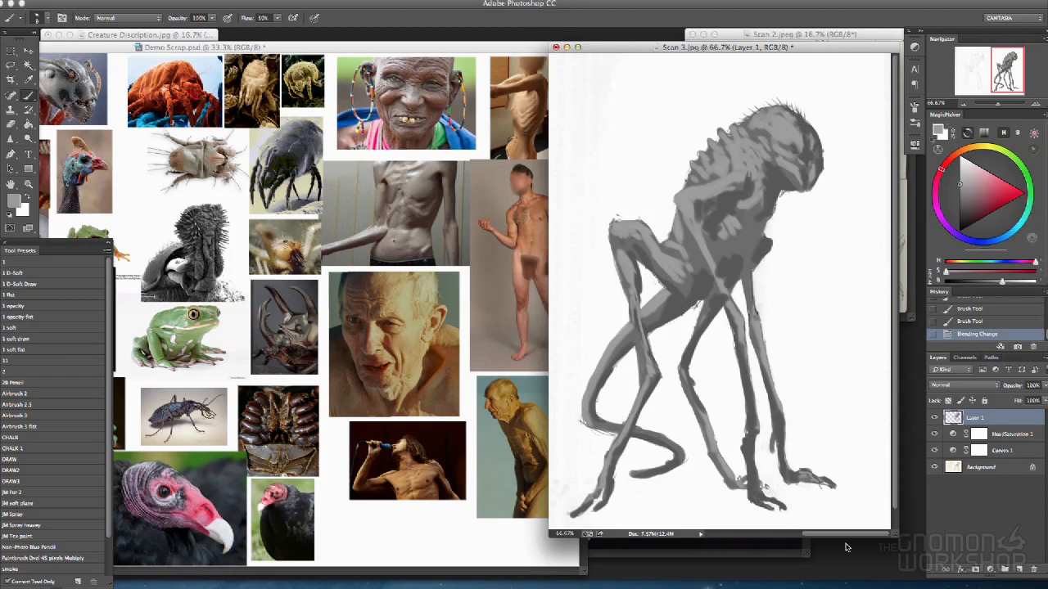
left_click(987, 387)
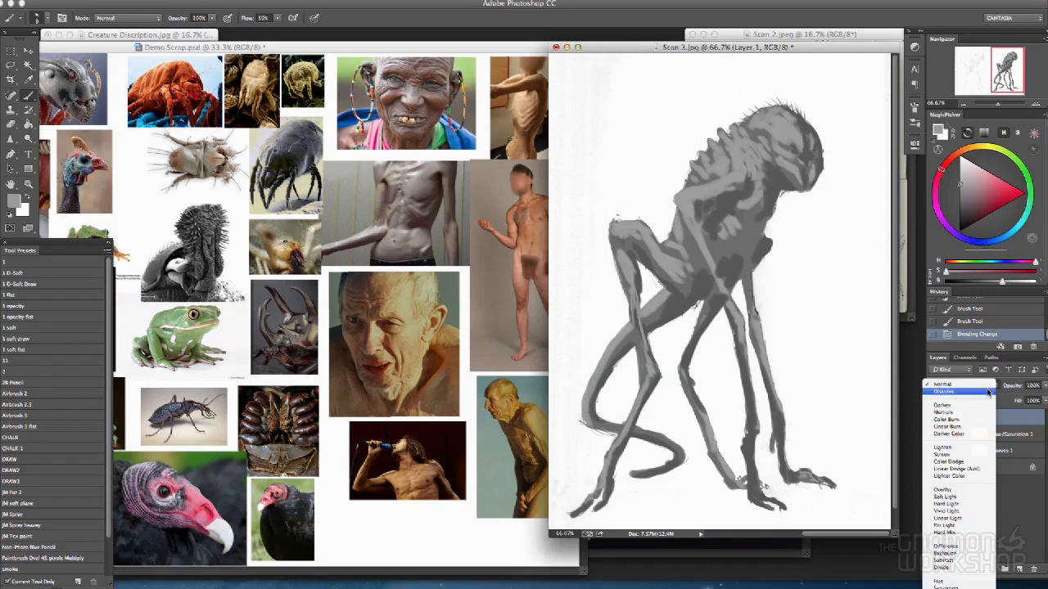
left_click(980, 412)
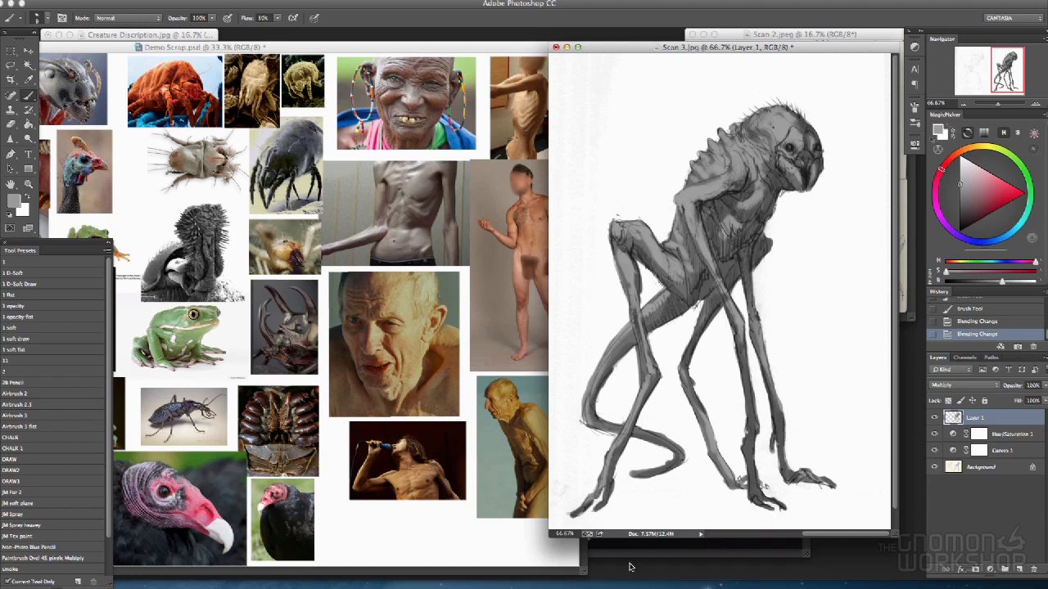
left_click(935, 418)
left_click(935, 417)
- Paint lighter grey along the near front leg and the lower part of the far front leg
left_click_drag(747, 322, 740, 312)
left_click_drag(710, 263, 746, 384)
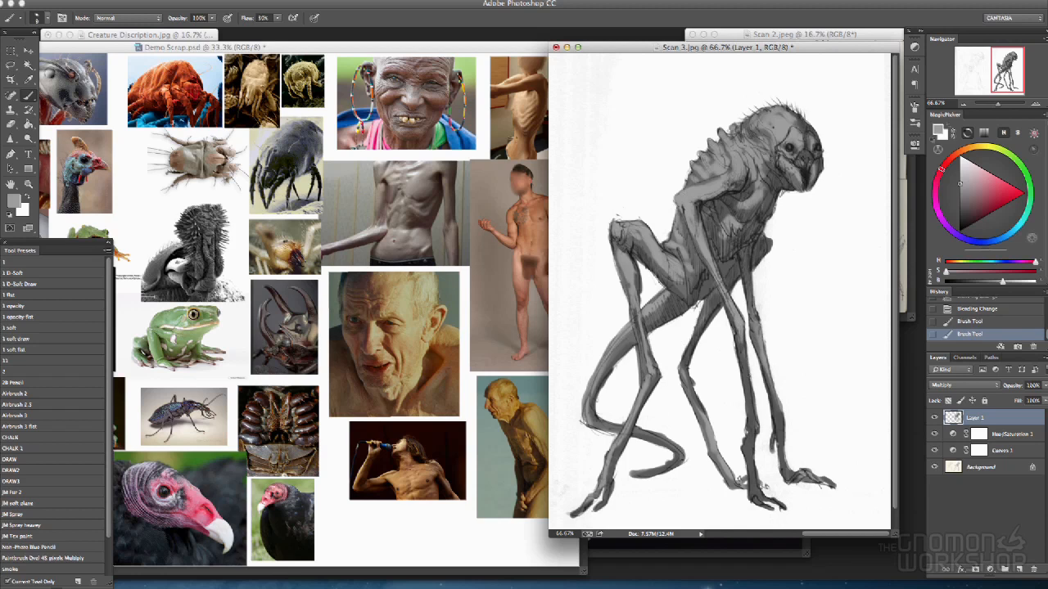
left_click_drag(736, 330, 744, 366)
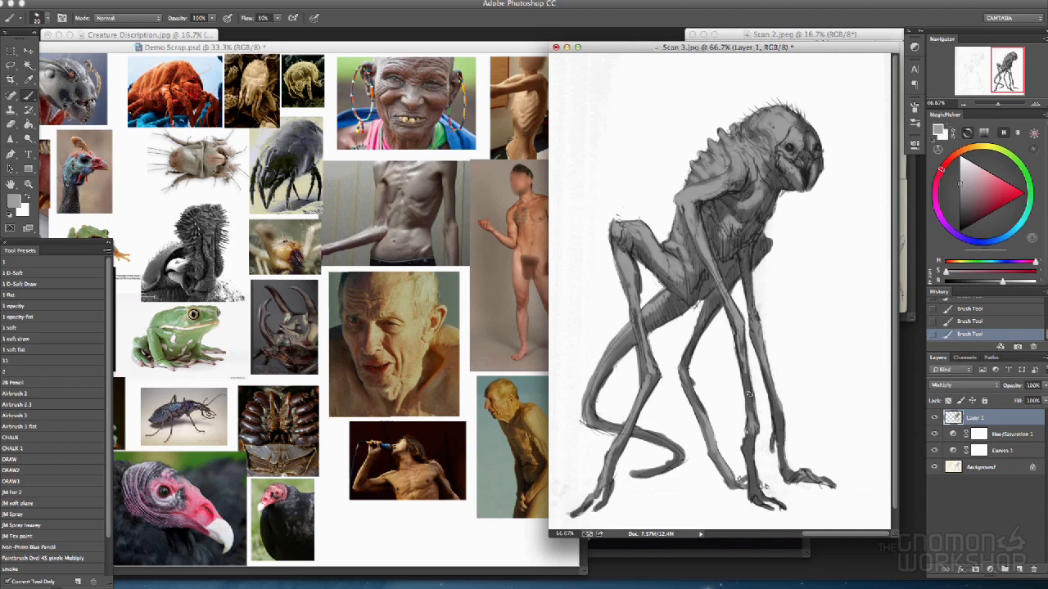
left_click_drag(775, 392, 782, 418)
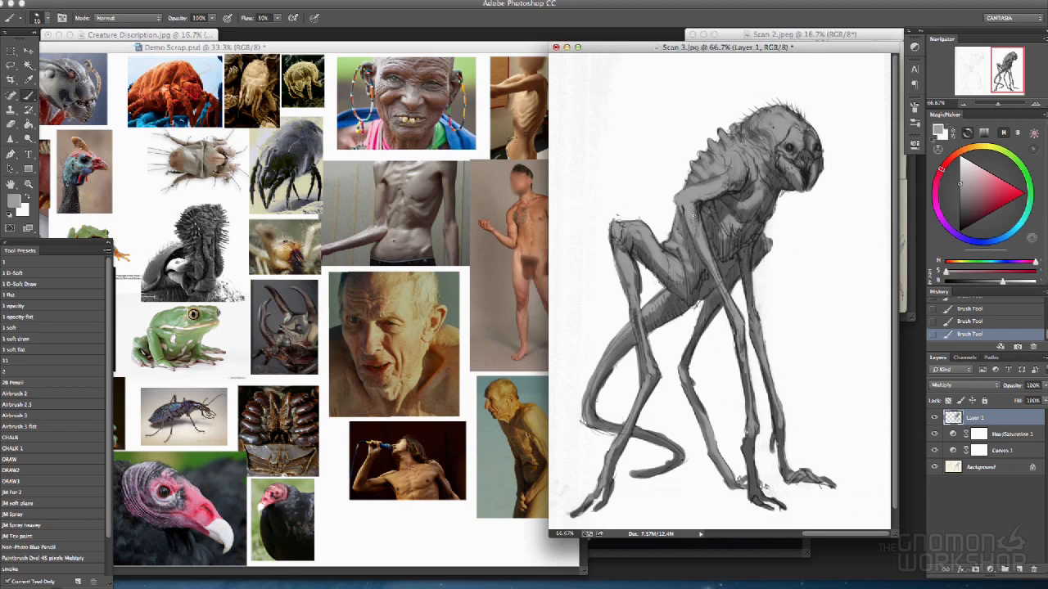
- Paint dark accents down the centre of the face and beneath the near shoulder with darker greys sampled from the face
left_click(809, 140, "alt")
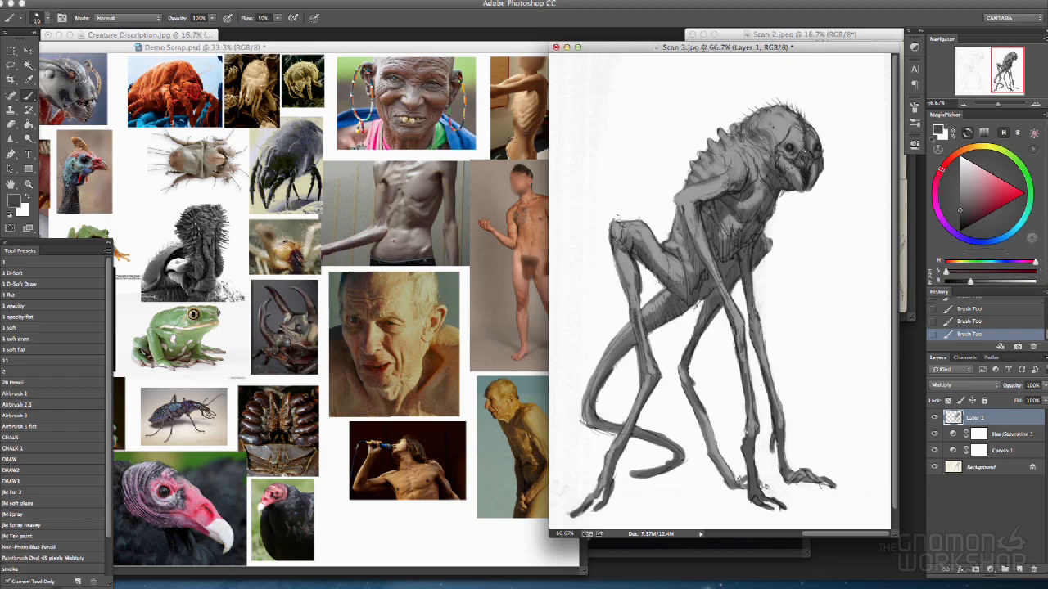
left_click(806, 180, "alt")
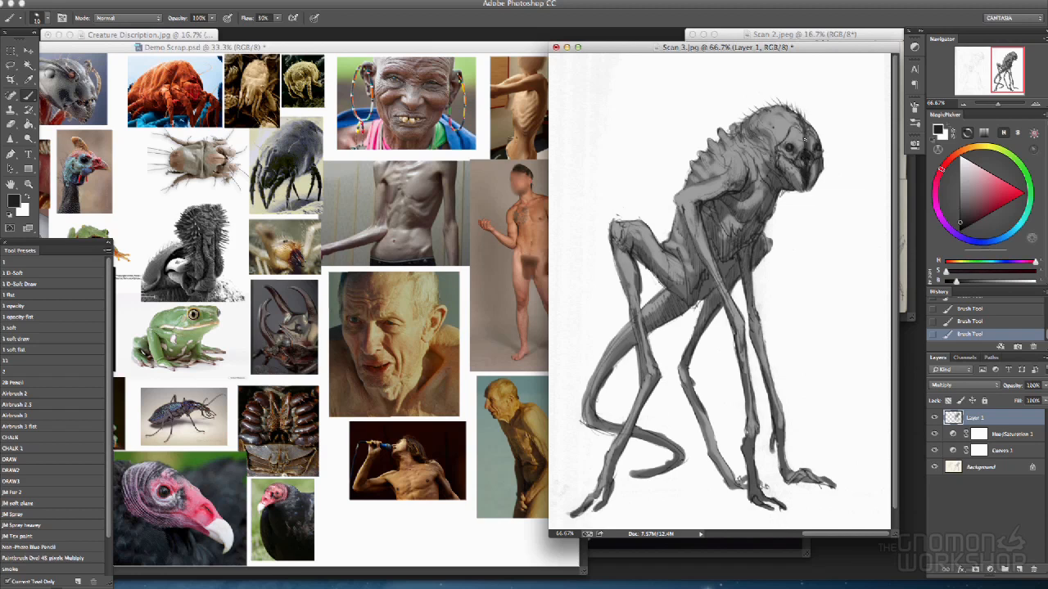
mouse_move(804, 145)
left_mouse_down()
mouse_move(807, 154)
mouse_move(804, 133)
left_mouse_up()
left_click_drag(727, 187, 744, 180)
- Compare the drawing with and without Layer 1, sample greys from the head, and reposition the Scan 3.jpg window over the references
left_click(770, 128, "alt")
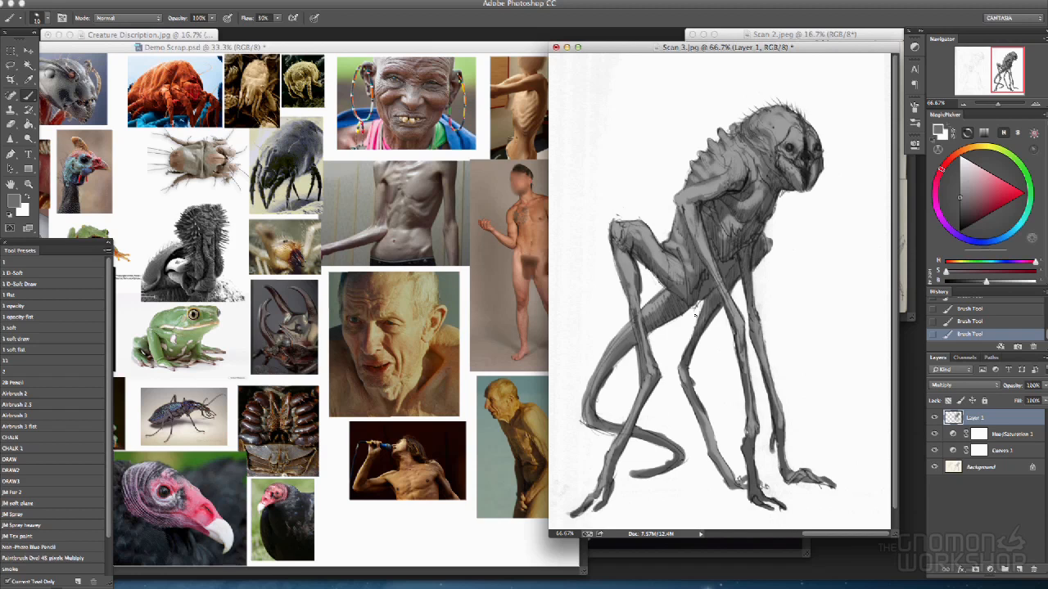
left_click(934, 417)
left_click(934, 417)
left_click_drag(837, 47, 812, 45)
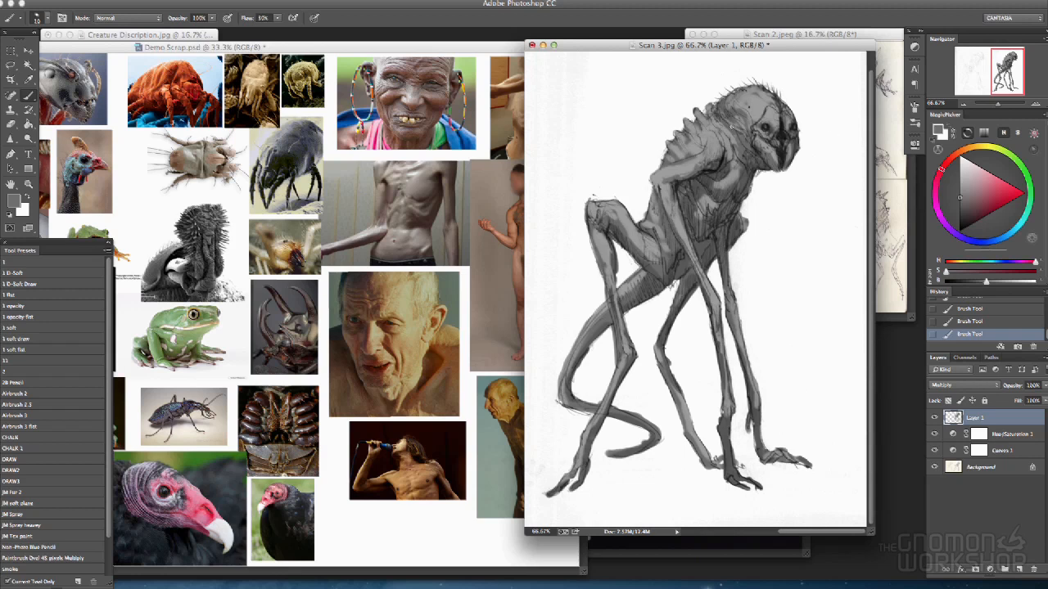
left_click(776, 131, "alt")
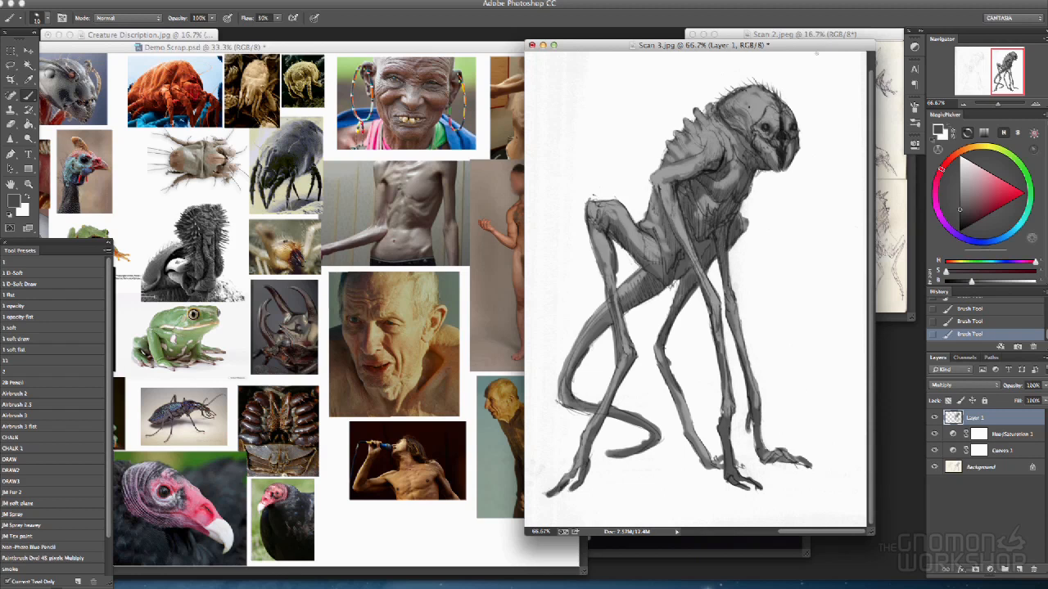
mouse_move(817, 46)
left_mouse_down()
mouse_move(779, 59)
mouse_move(835, 49)
mouse_move(825, 53)
left_mouse_up()
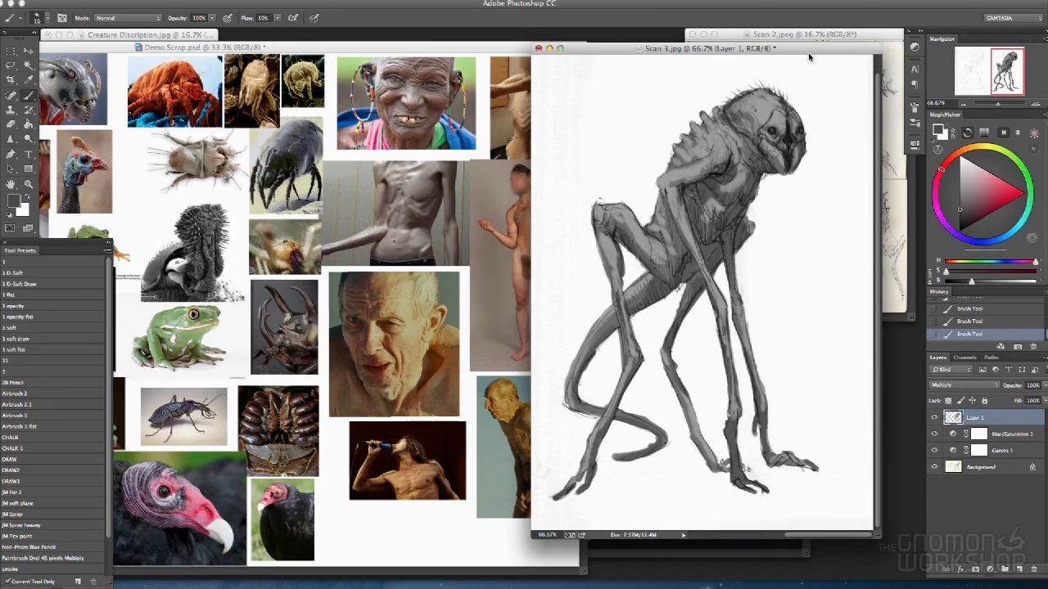
mouse_move(806, 47)
left_mouse_down()
mouse_move(792, 40)
mouse_move(802, 41)
left_mouse_up()
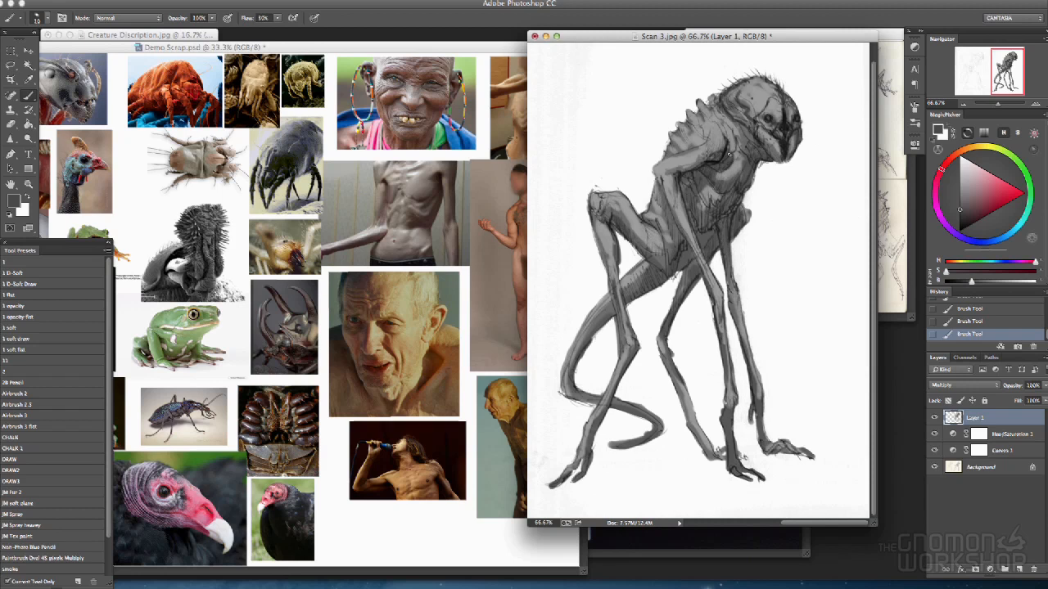
- Add a new layer above Layer 1 and mix a lighter grey from a tone sampled on the creature's head
left_click(1018, 569)
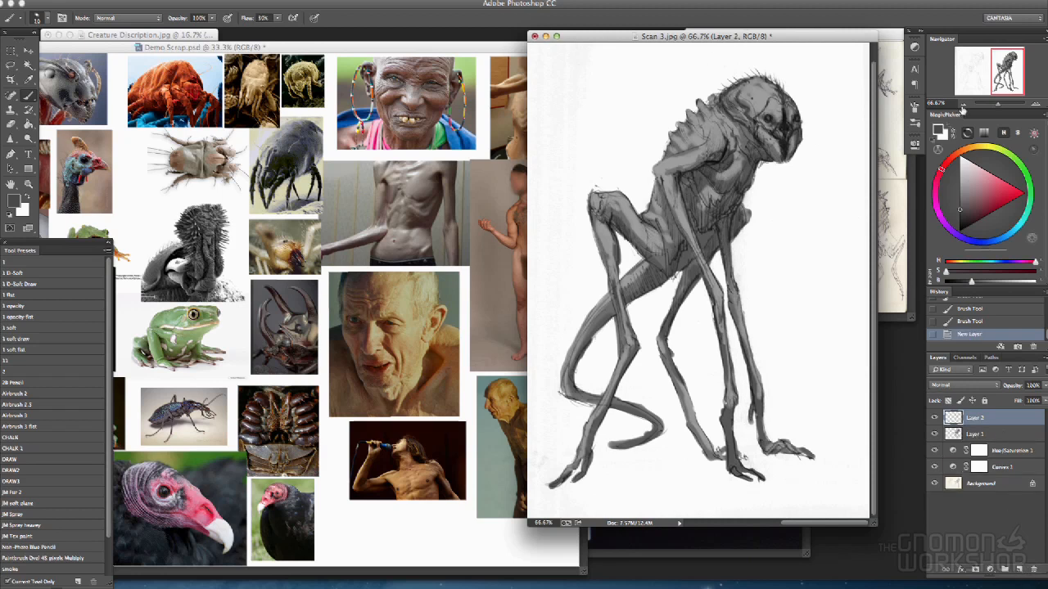
left_click(1035, 104)
left_click(1035, 104)
left_click_drag(1007, 72, 1015, 60)
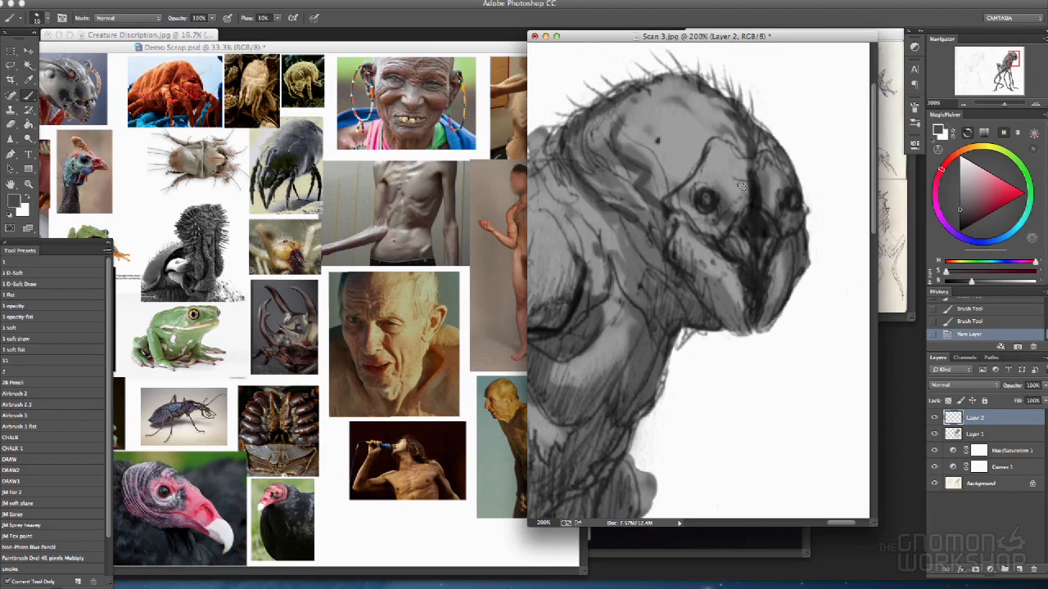
left_click(694, 156, "alt")
left_click_drag(1004, 281, 1015, 281)
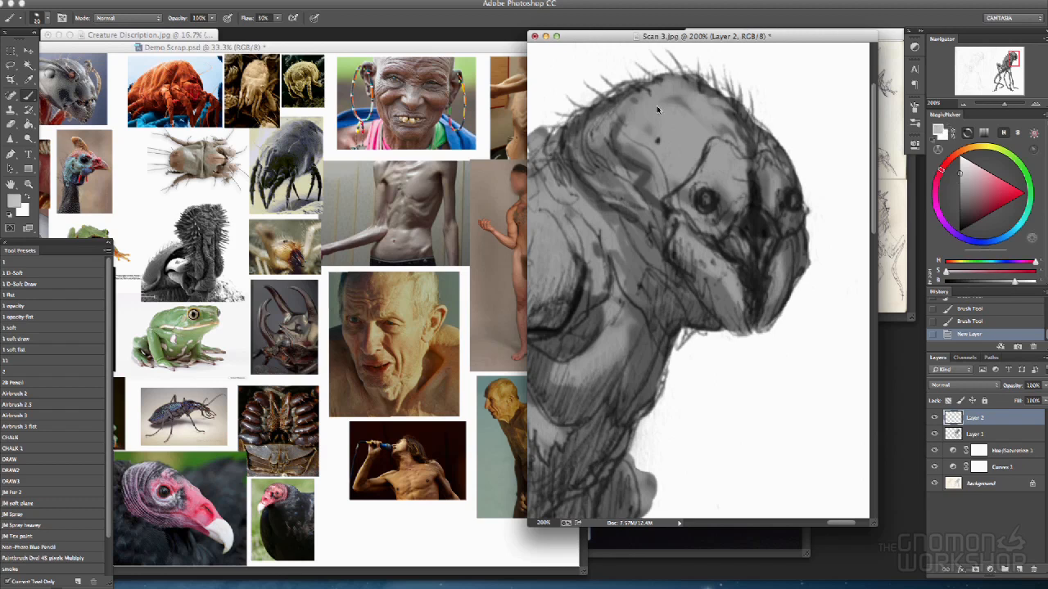
left_click(965, 104)
left_click(965, 104)
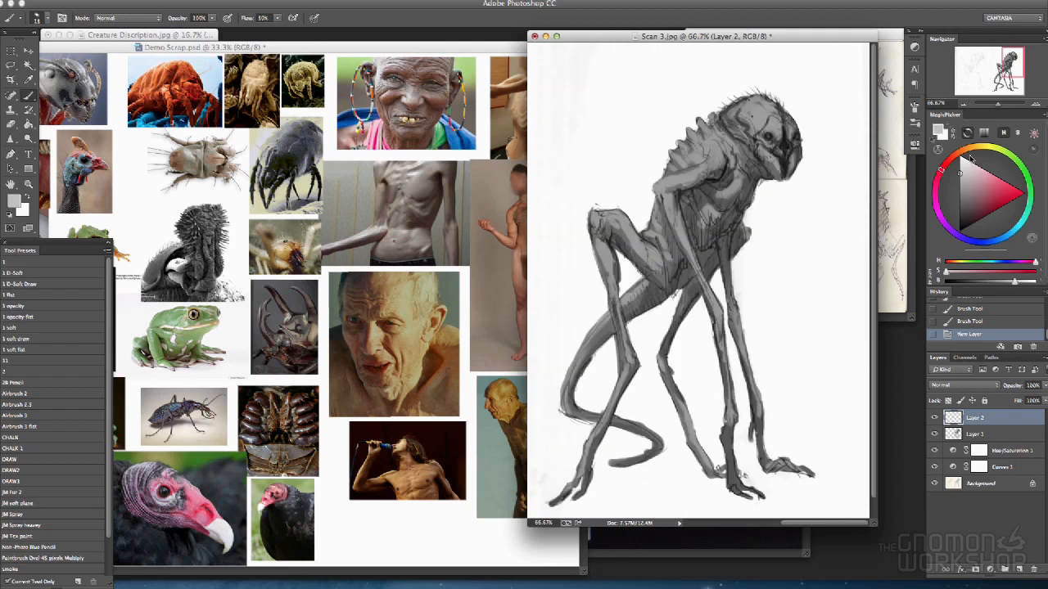
- Clear the selection of the creature's silhouette, reload it from Layer 1 and clear it again, and undo a test brush mark
key("ctrl+d")
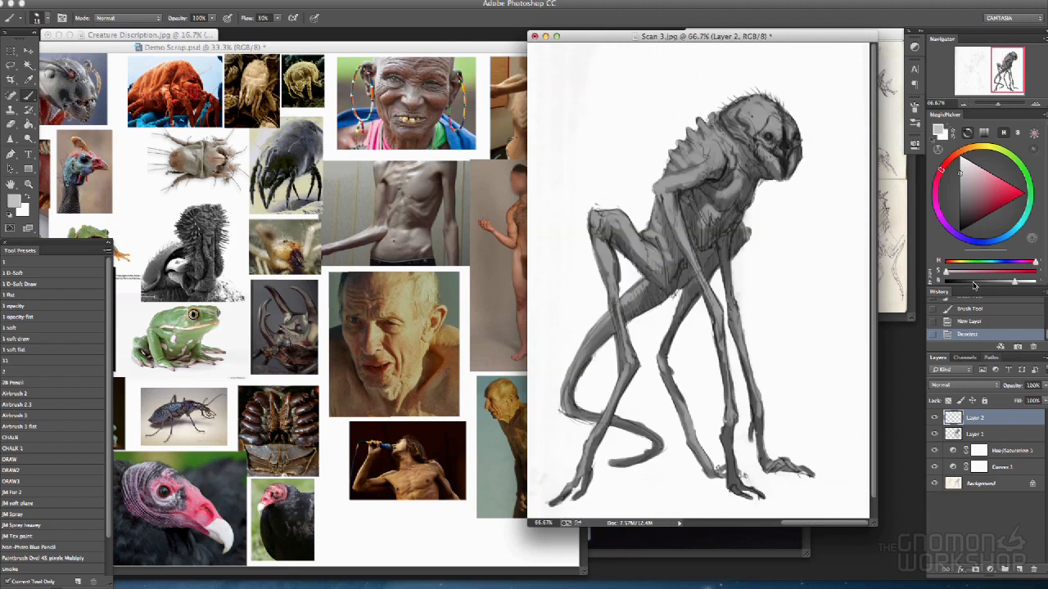
left_click(954, 435, "ctrl")
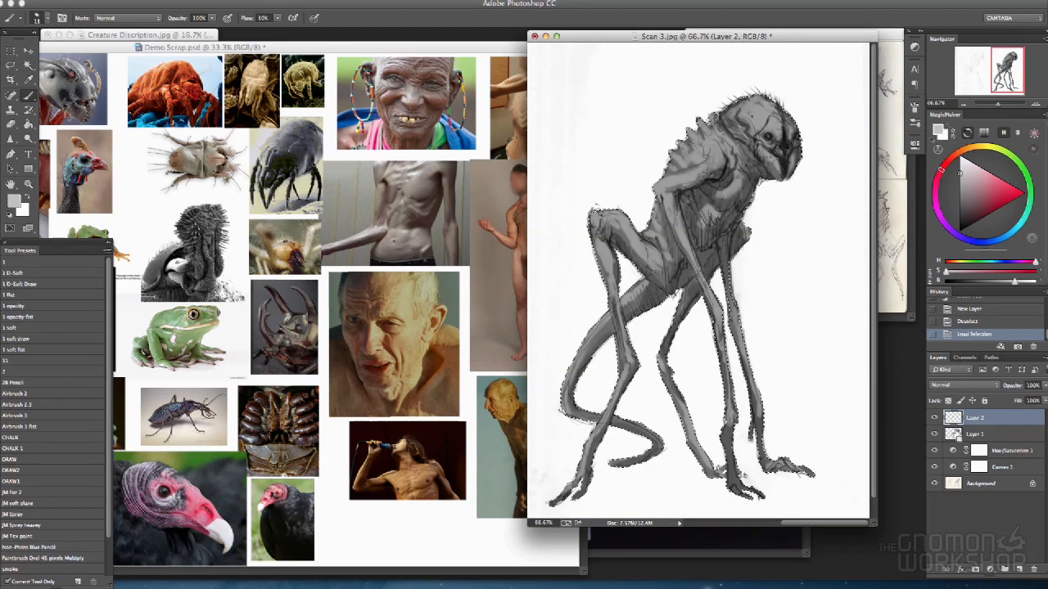
key("ctrl+d")
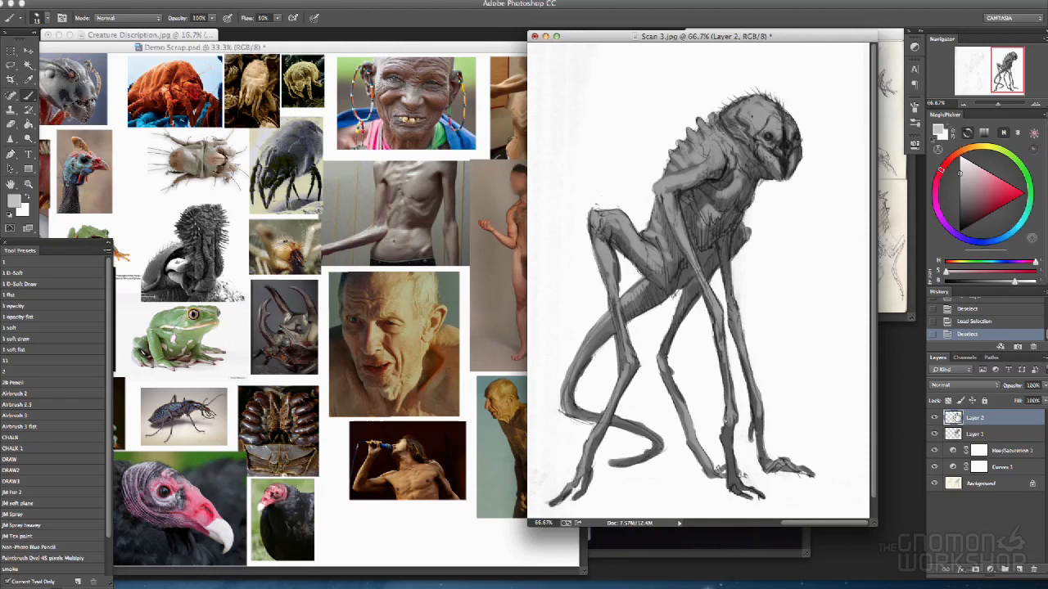
left_click(740, 54)
key("ctrl+z")
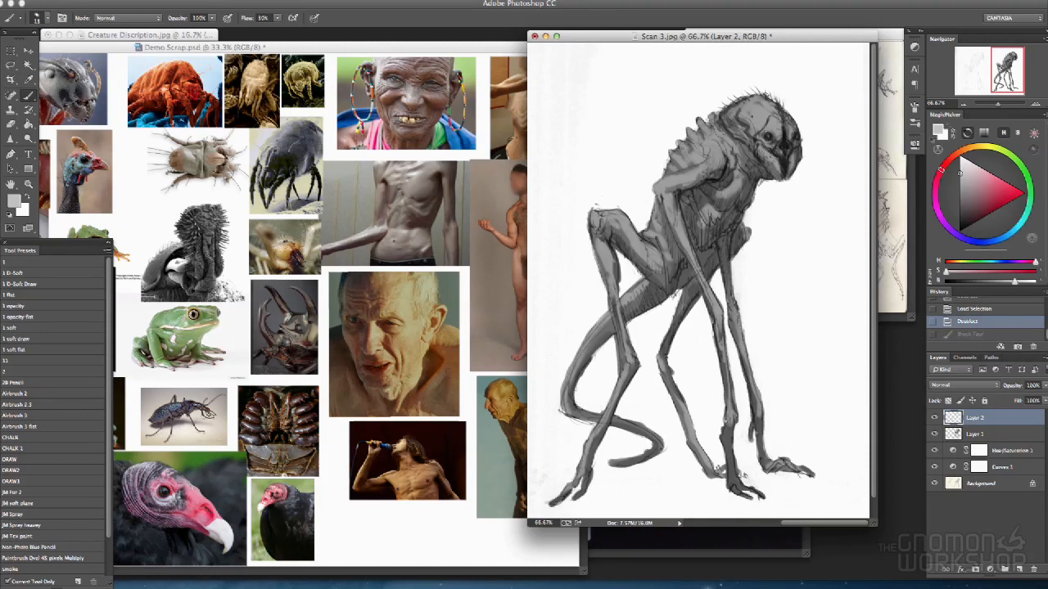
- Reset the brush colour to black and draw a small circle with a pointed light-direction marker above the creature's head
key("d")
mouse_move(720, 51)
left_mouse_down()
mouse_move(705, 58)
mouse_move(714, 52)
left_mouse_up()
left_click_drag(707, 57, 723, 73)
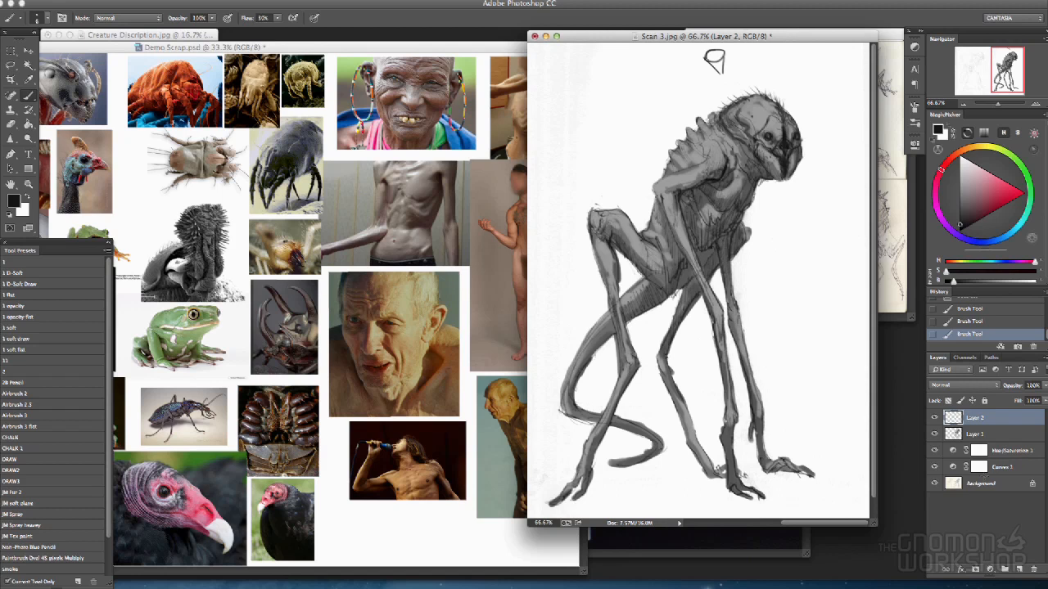
- Sample a grey from the creature's head and lighten it for the next rendering strokes
left_click(1033, 104)
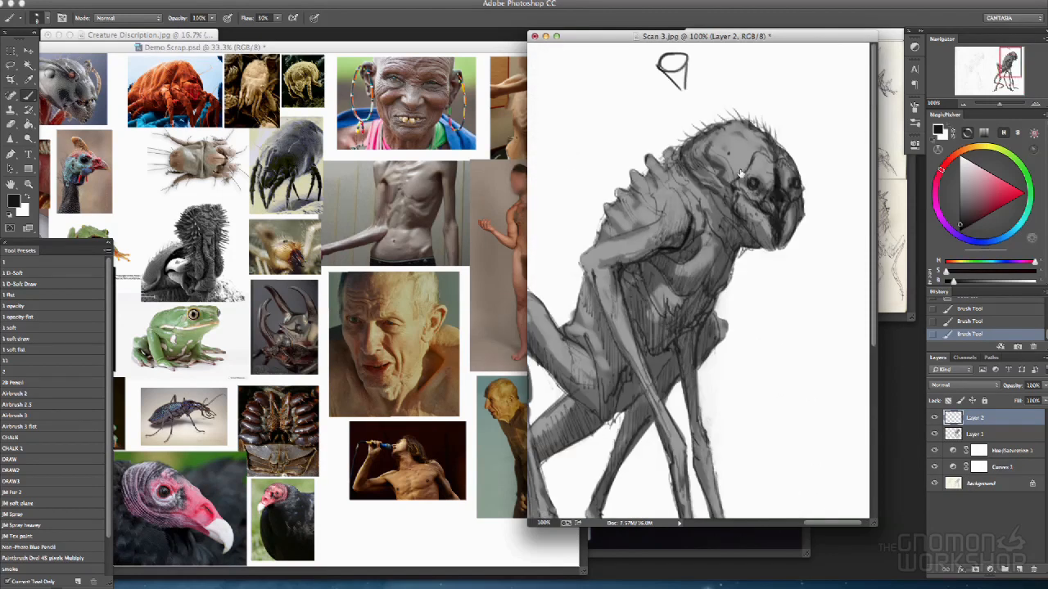
left_click(707, 144, "alt")
left_click_drag(1004, 283, 1013, 282)
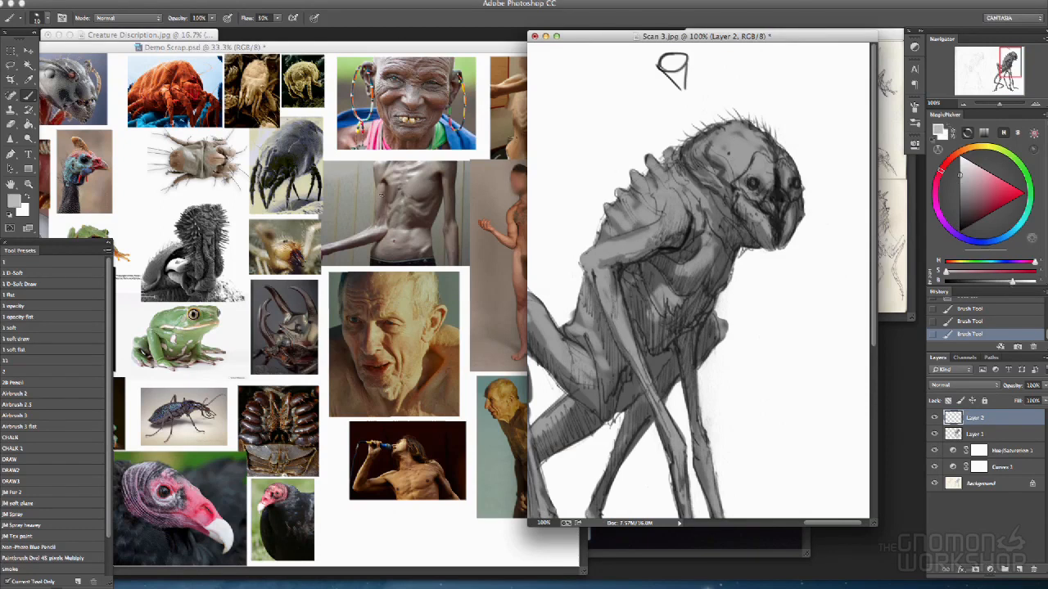
- Enlarge the Demo Scrap.psd anatomy references to 66.67% and reposition the Scan 3.jpg window and drawing beside them
left_click_drag(432, 51, 375, 49)
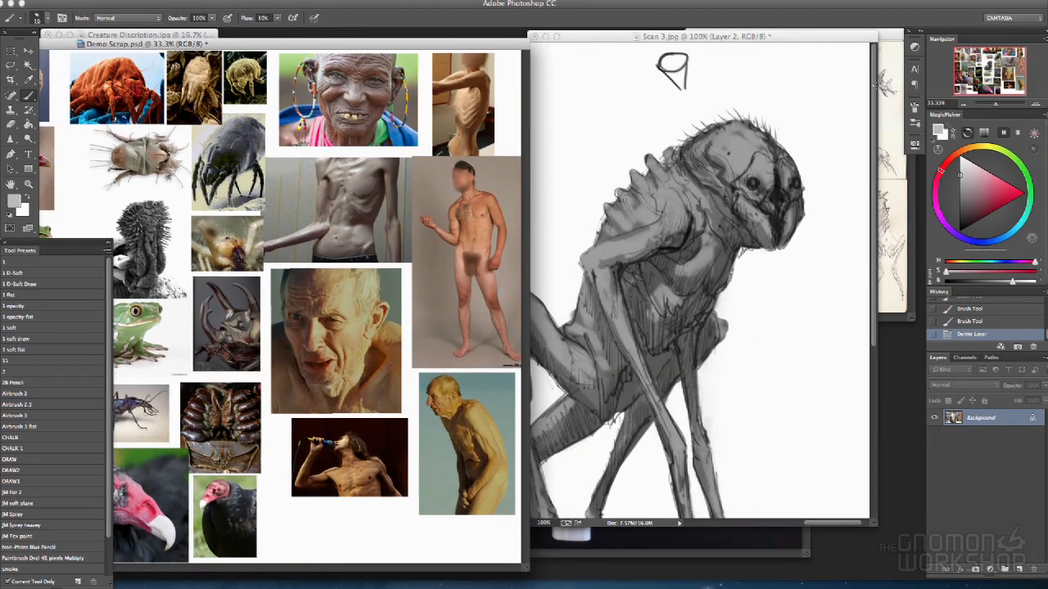
left_click(1034, 103)
left_click(1035, 103)
left_click_drag(996, 73, 1008, 60)
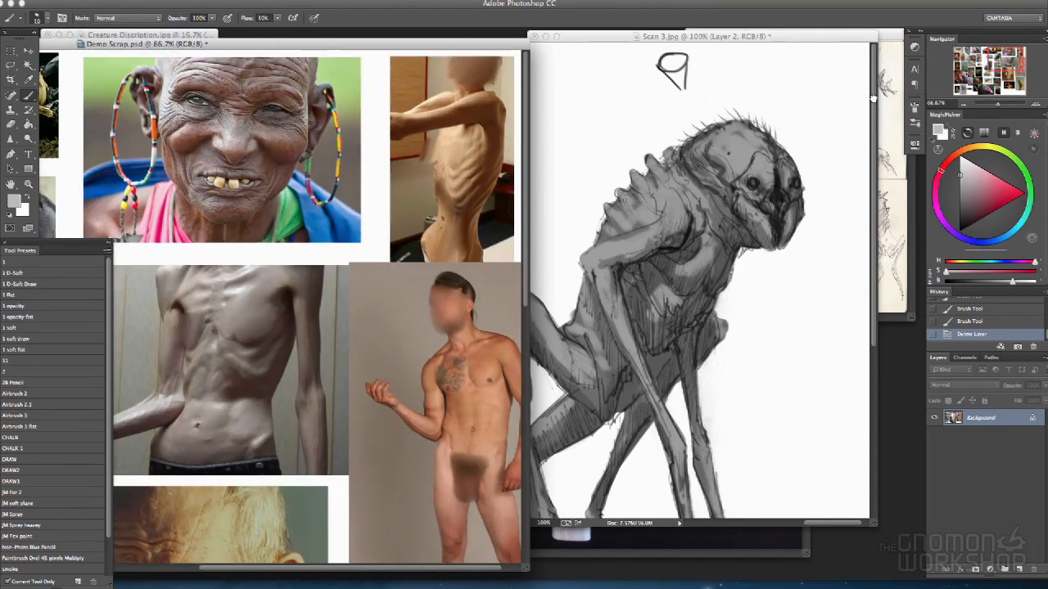
left_click_drag(787, 37, 825, 42)
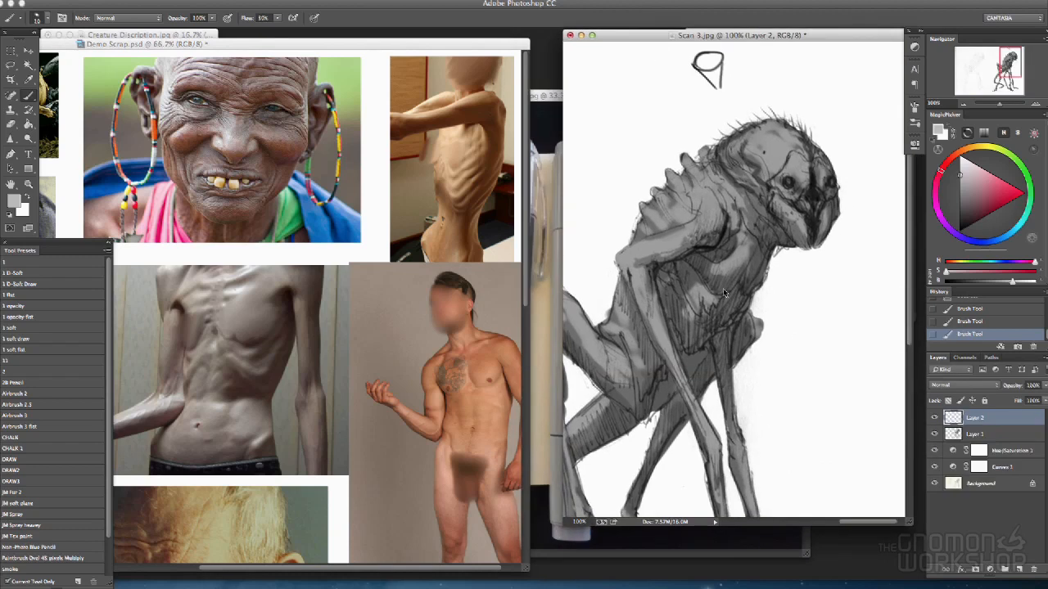
left_click_drag(760, 324, 805, 321)
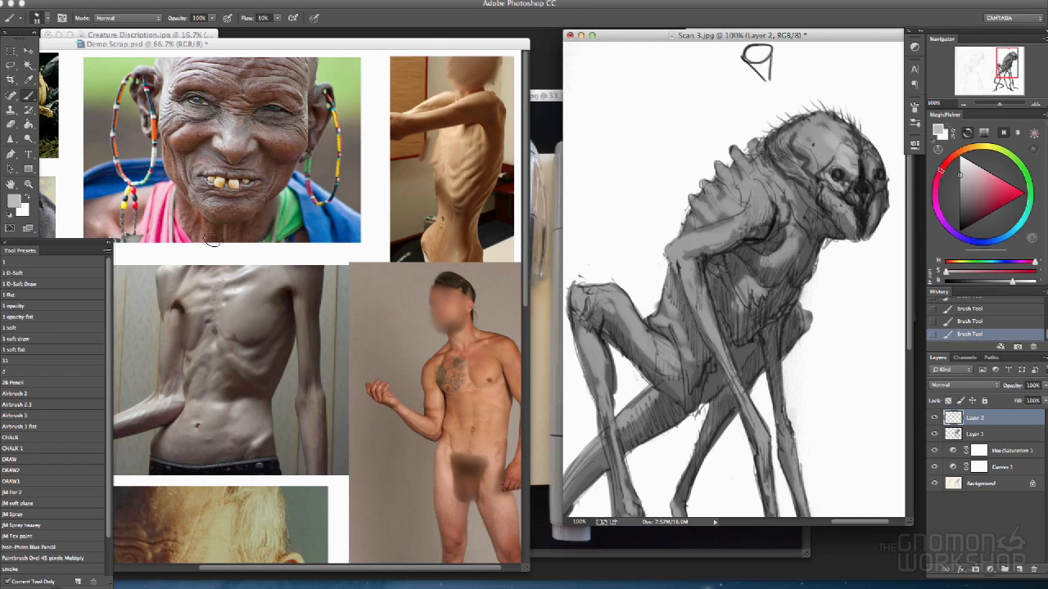
- Raise the brush flow to 28% and paint lighter grey planes on the creature's head and near shoulder
left_click_drag(279, 17, 253, 26)
left_click(827, 131)
mouse_move(758, 199)
left_mouse_down()
mouse_move(766, 215)
mouse_move(732, 232)
left_mouse_up()
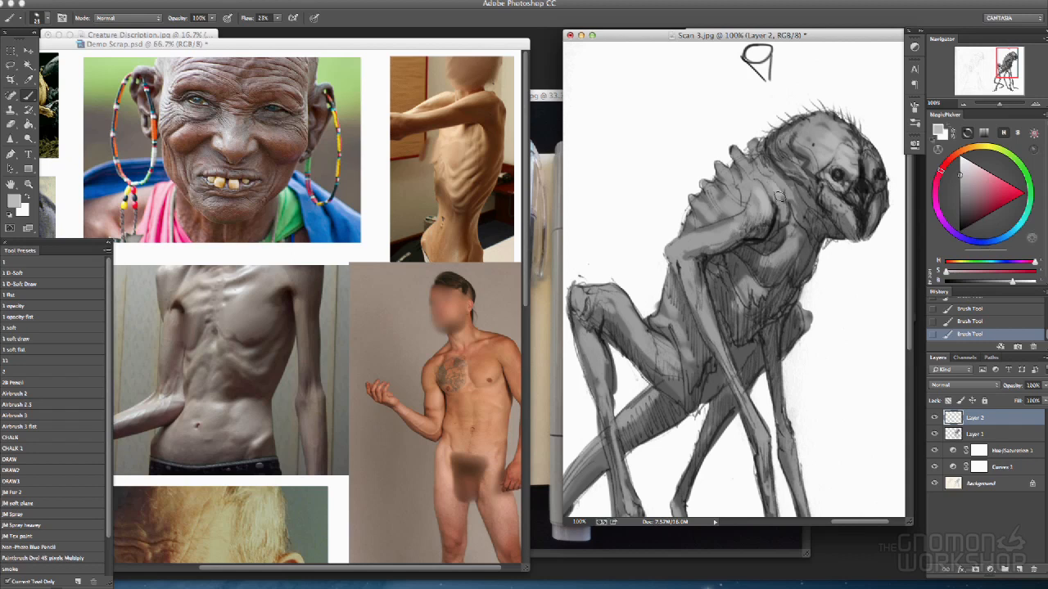
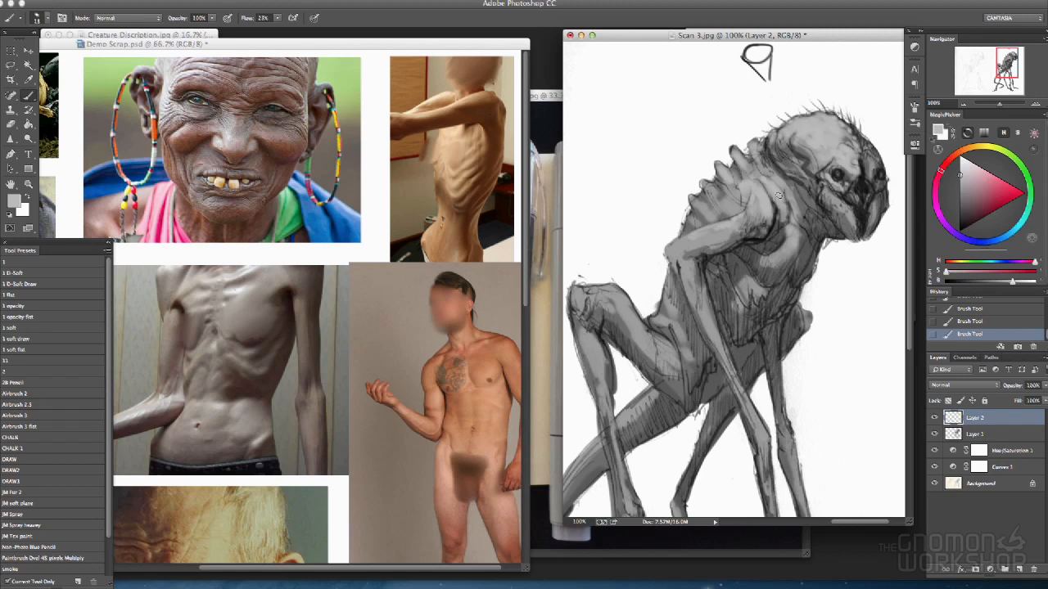
- Adjust the brush size and lighten the upper back of the creature's head
key("bracketleft")
key("bracketleft")
key("bracketleft")
key("bracketright")
key("bracketright")
key("bracketright")
left_click_drag(798, 134, 787, 146)
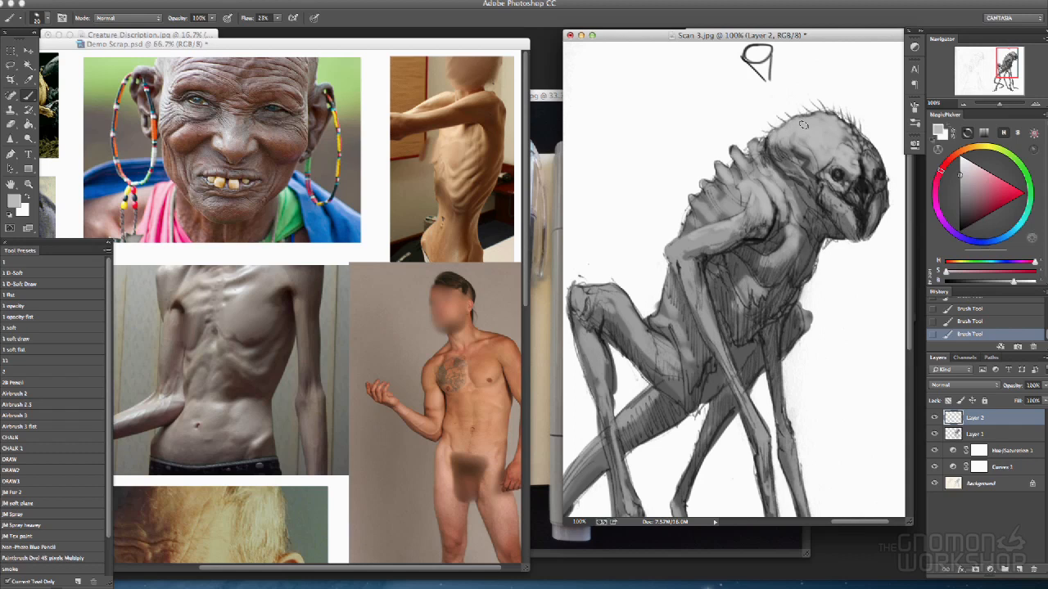
- Refine the jaw and mouth plates with light, middle and dark greys sampled from around the mouth
left_click(848, 214, "alt")
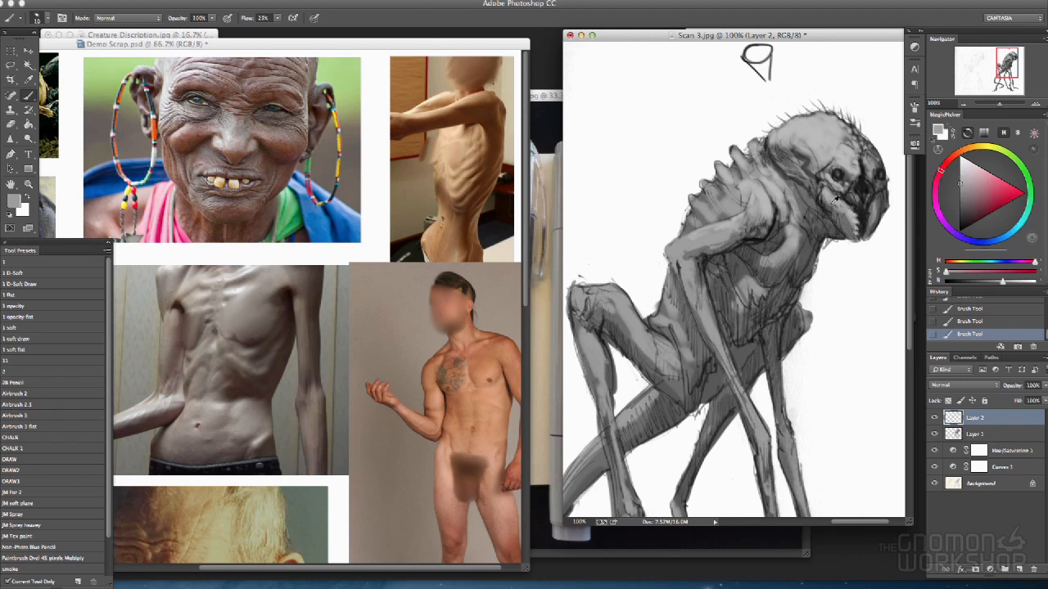
left_click(832, 211, "alt")
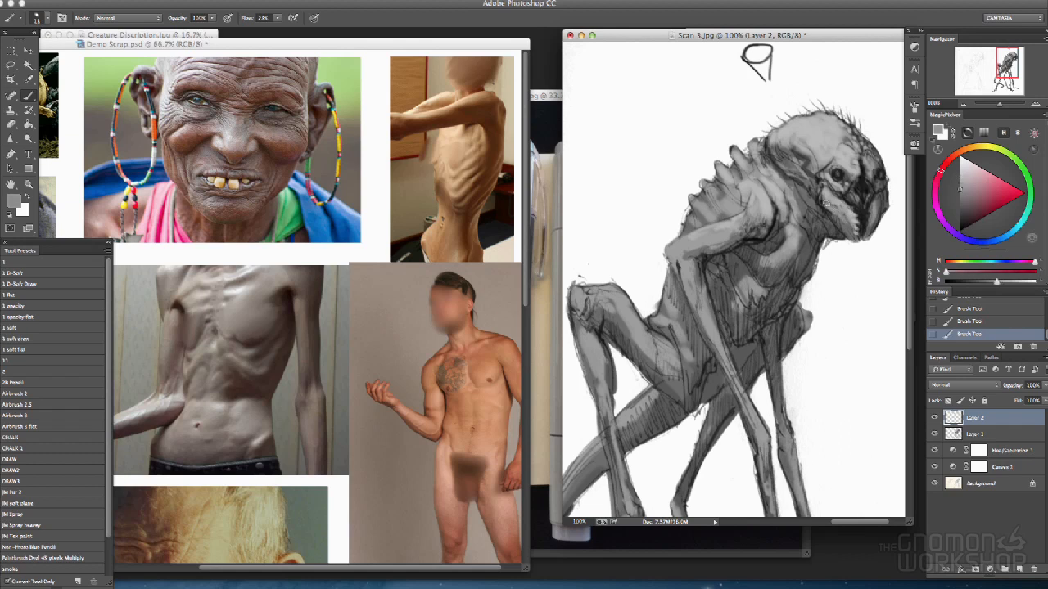
left_click(824, 203, "alt")
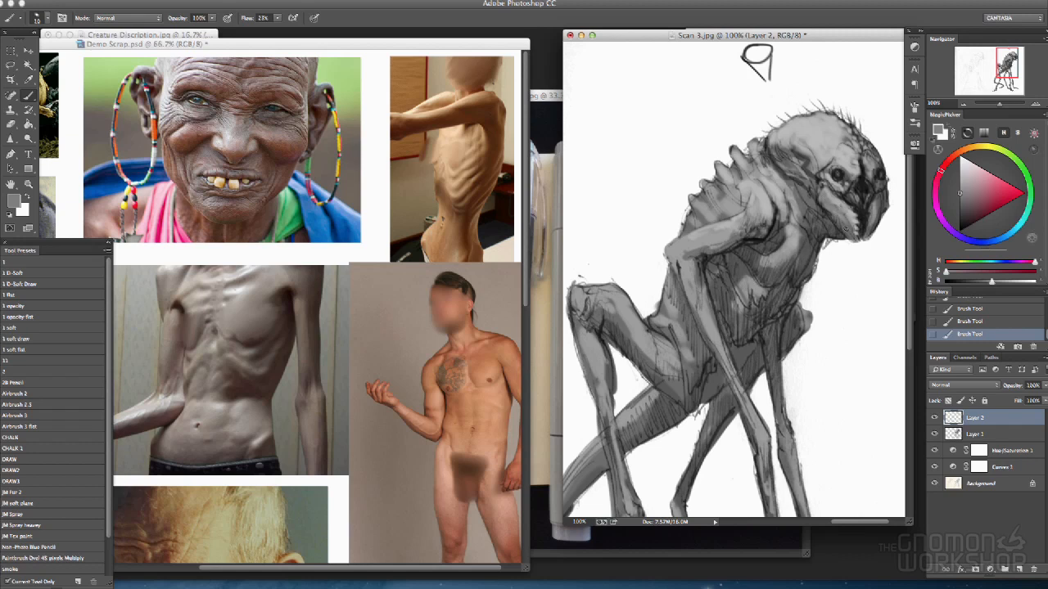
left_click(829, 209, "alt")
left_click(825, 204, "alt")
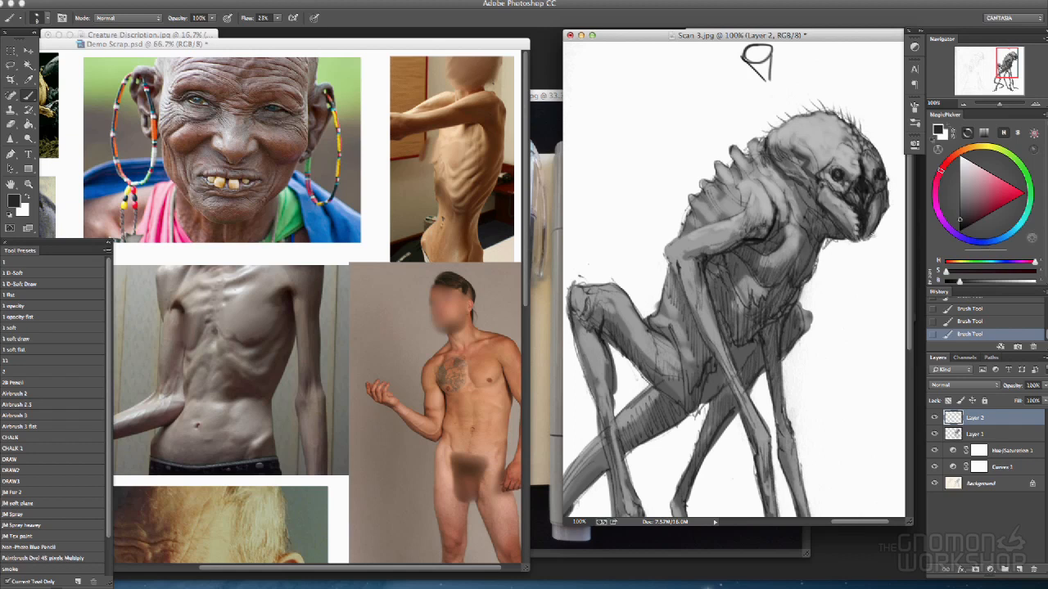
left_click(855, 211, "alt")
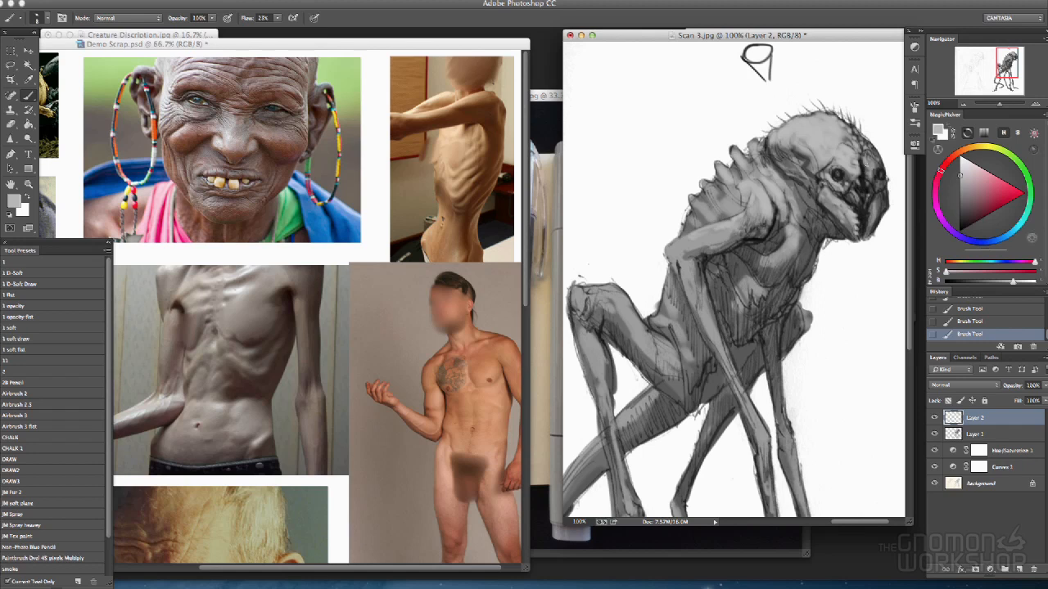
- Add small white glints to the eyes and deepen the dark shapes between them with tones sampled from the face
left_click(733, 131, "alt")
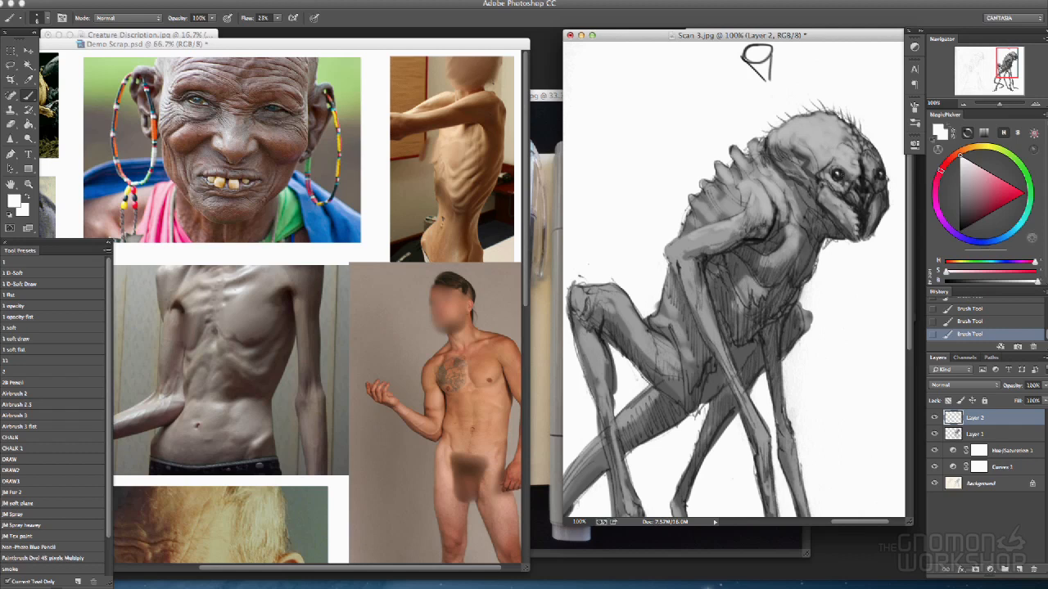
left_click(838, 174, "alt")
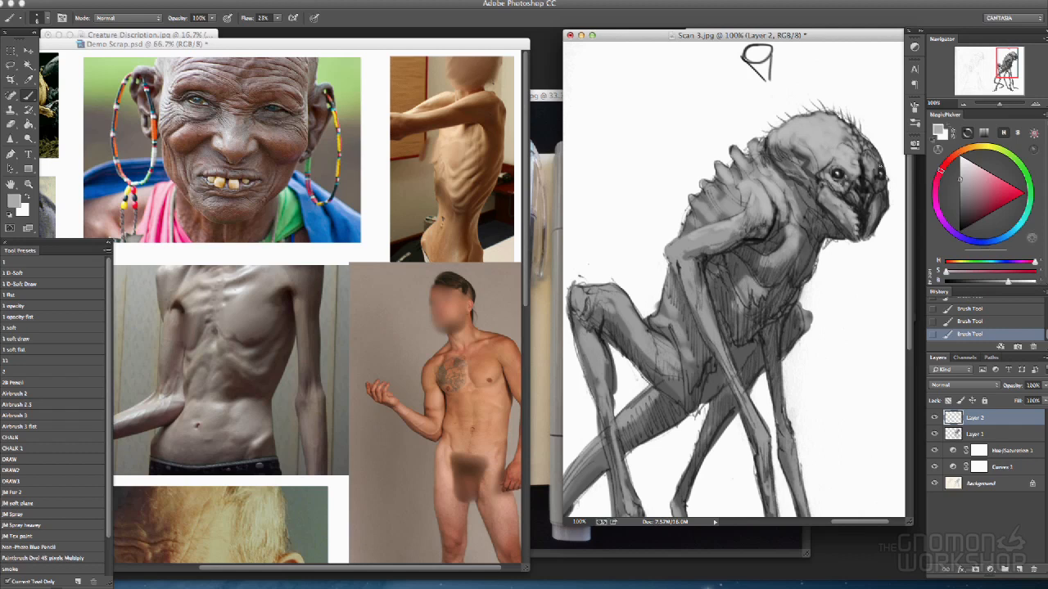
left_click(861, 176, "alt")
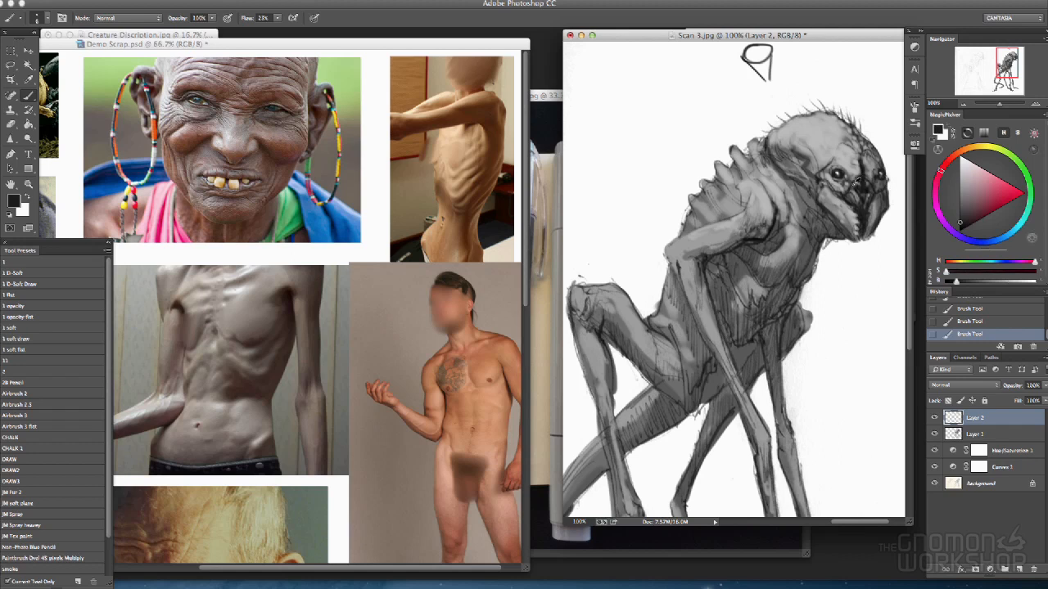
left_click_drag(857, 172, 864, 180)
- View the ant-head, bird and frog references in Demo Scrap.psd and return to the Scan 3.jpg drawing
left_click(376, 168)
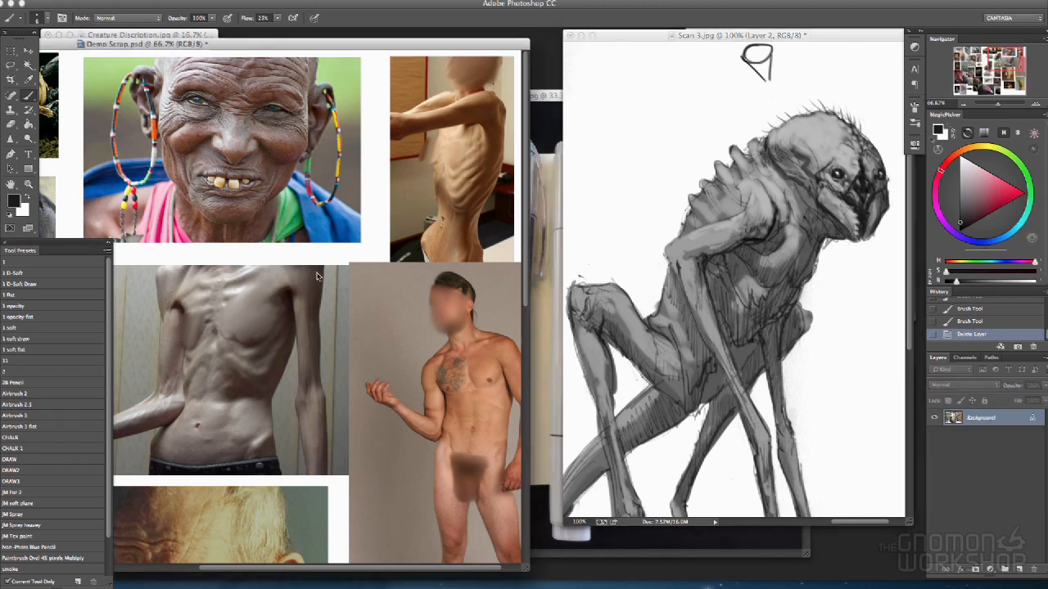
scroll(401, 275, "down", 10)
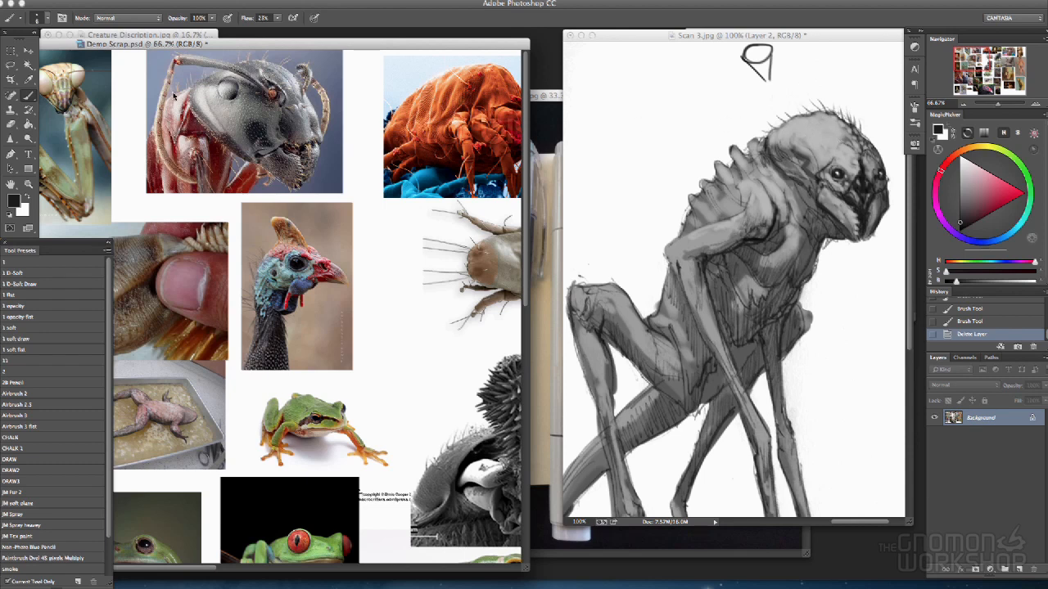
left_click(769, 155)
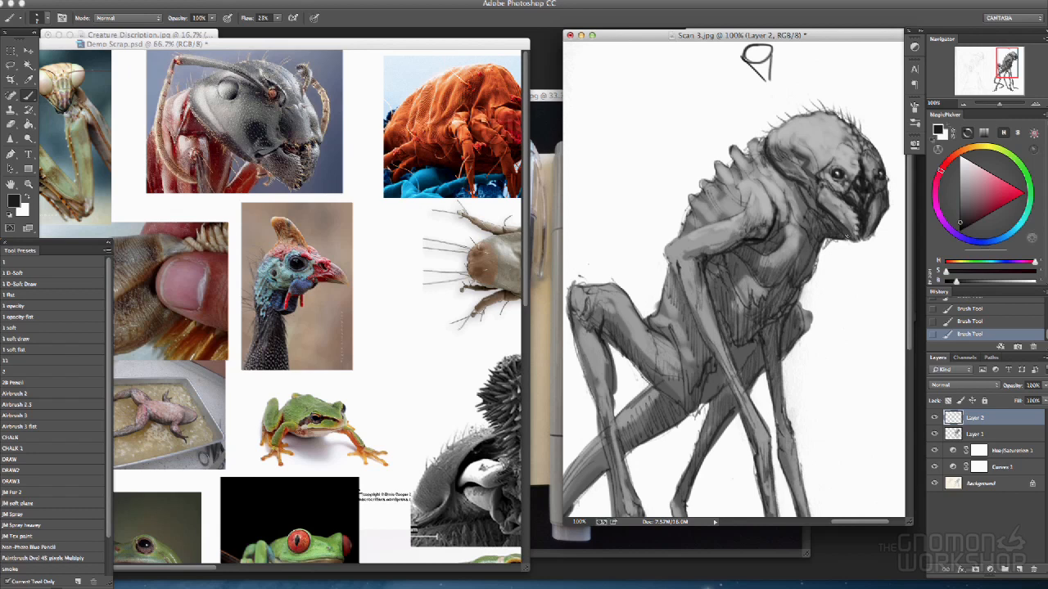
- Reinforce the dark lines of the face, the spines along the back and the rear edge of the head
mouse_move(822, 186)
left_mouse_down()
mouse_move(846, 202)
mouse_move(829, 191)
mouse_move(882, 190)
left_mouse_up()
left_click_drag(737, 211, 740, 199)
left_click_drag(735, 158, 764, 139)
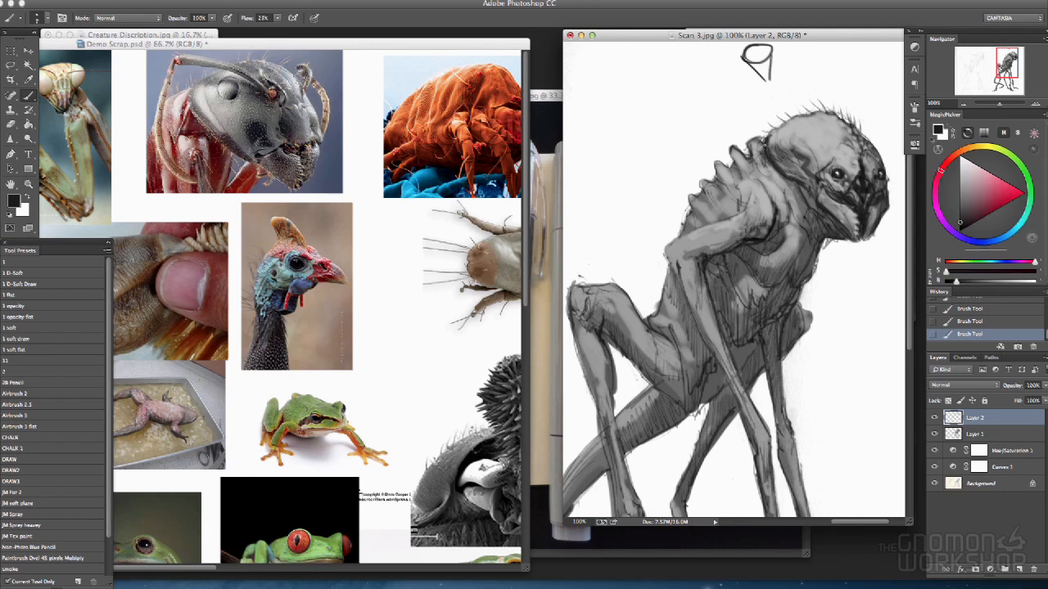
left_click_drag(762, 140, 776, 128)
- Switch to white with a larger brush and paint highlights on the side of the head and the near shoulder
key("x")
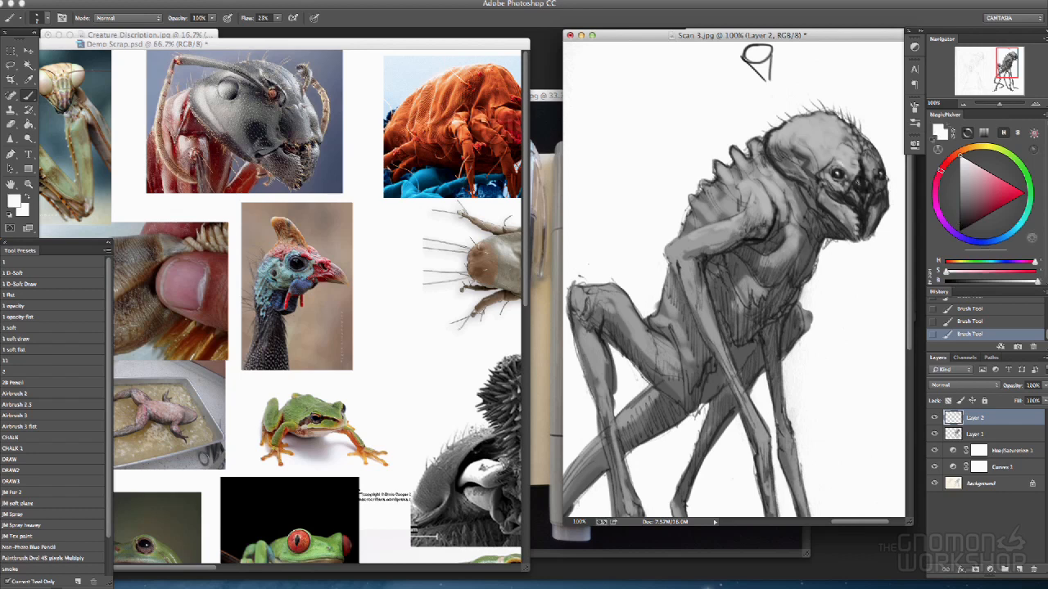
key("]")
key("]")
key("]")
mouse_move(824, 141)
left_mouse_down()
mouse_move(848, 164)
mouse_move(826, 187)
mouse_move(815, 133)
mouse_move(836, 129)
mouse_move(823, 159)
left_mouse_up()
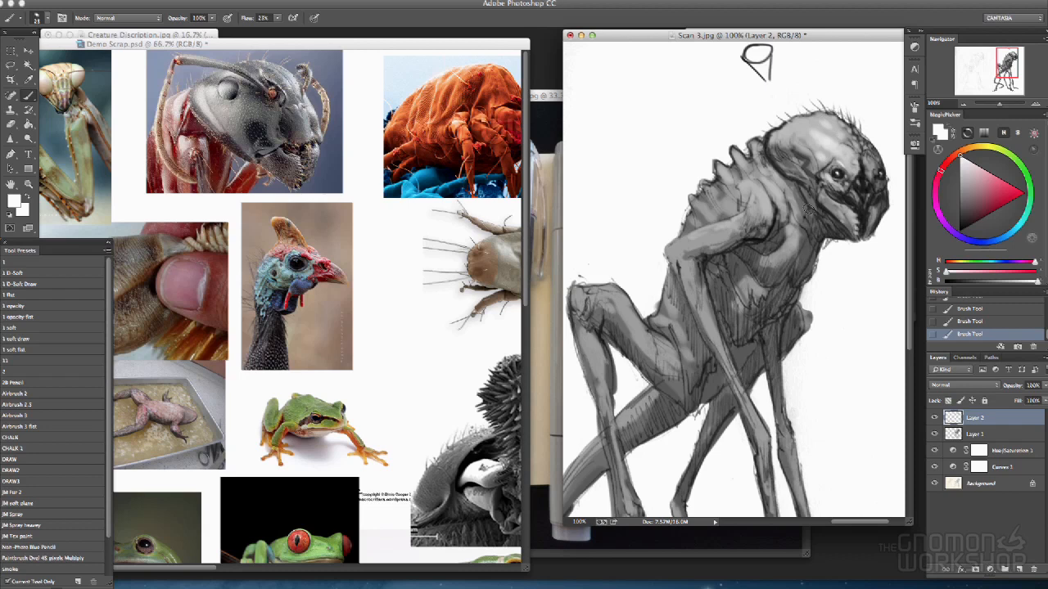
mouse_move(757, 194)
left_mouse_down()
mouse_move(737, 235)
mouse_move(779, 178)
left_mouse_up()
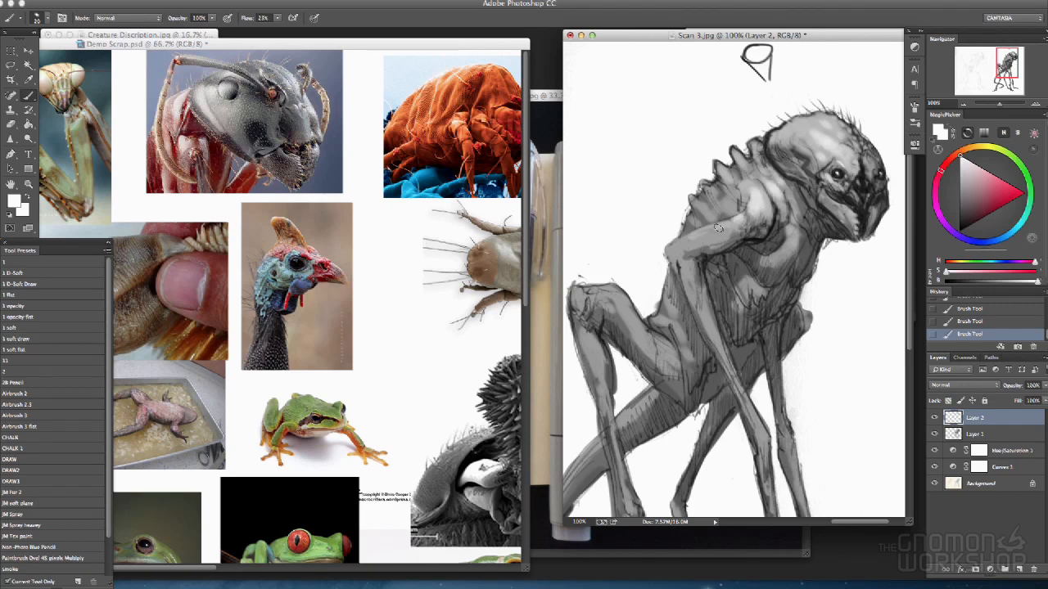
- Sample light greys from the face and shoulder and paint highlights along the near upper arm down to the elbow
left_click(962, 103)
left_click(963, 103)
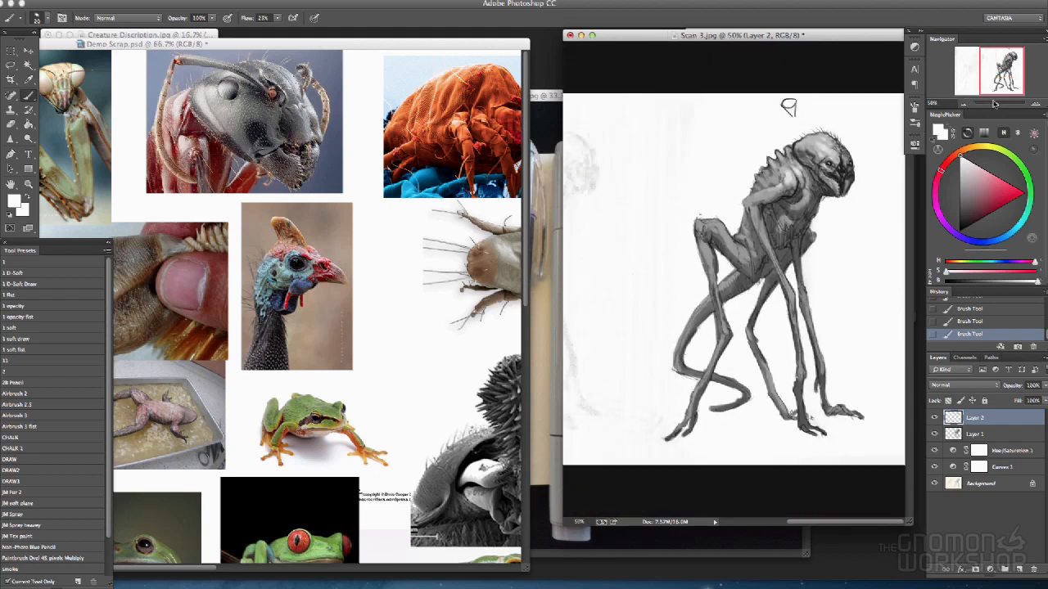
left_click(1035, 103)
left_click_drag(755, 78, 733, 88)
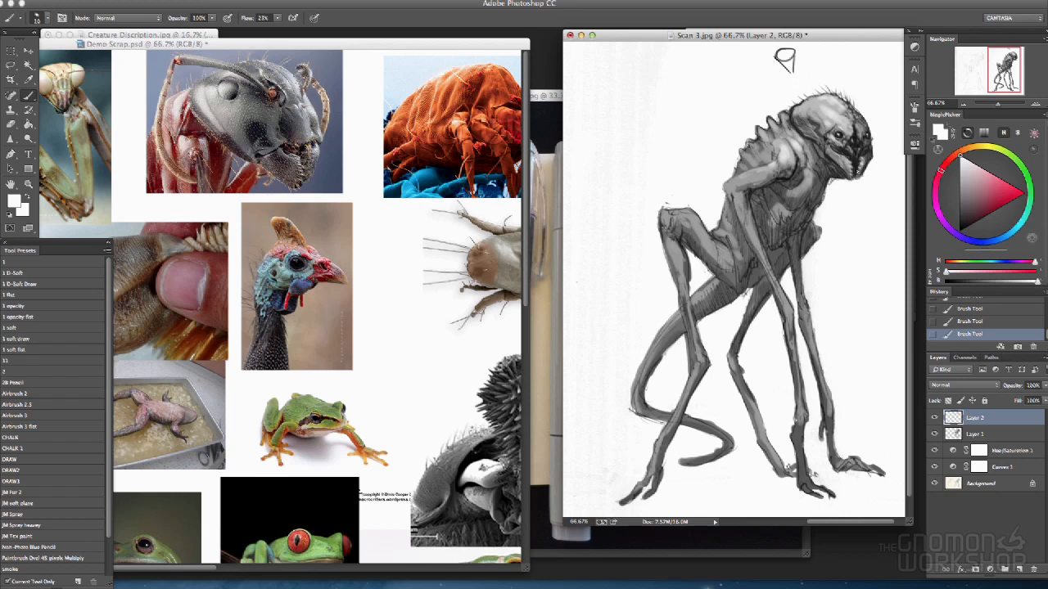
left_click(870, 156, "alt")
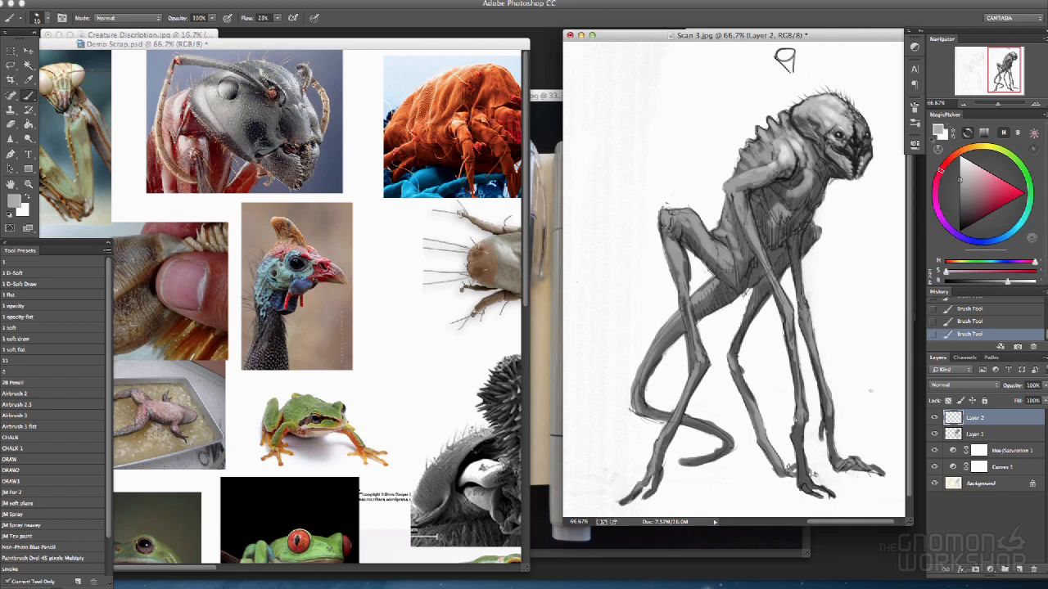
left_click(779, 149, "alt")
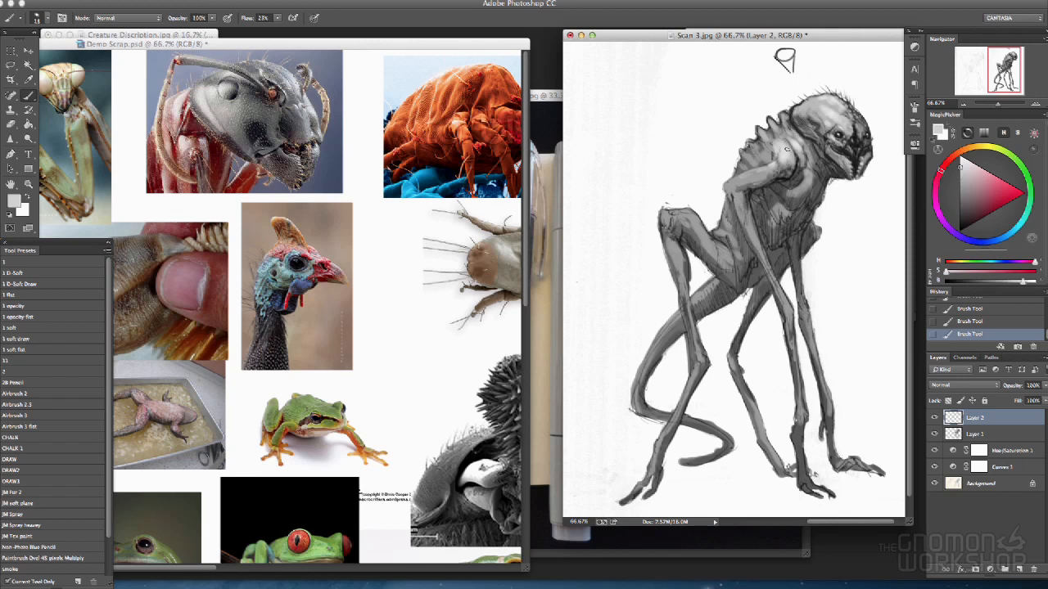
mouse_move(737, 178)
left_mouse_down()
mouse_move(726, 183)
mouse_move(751, 173)
left_mouse_up()
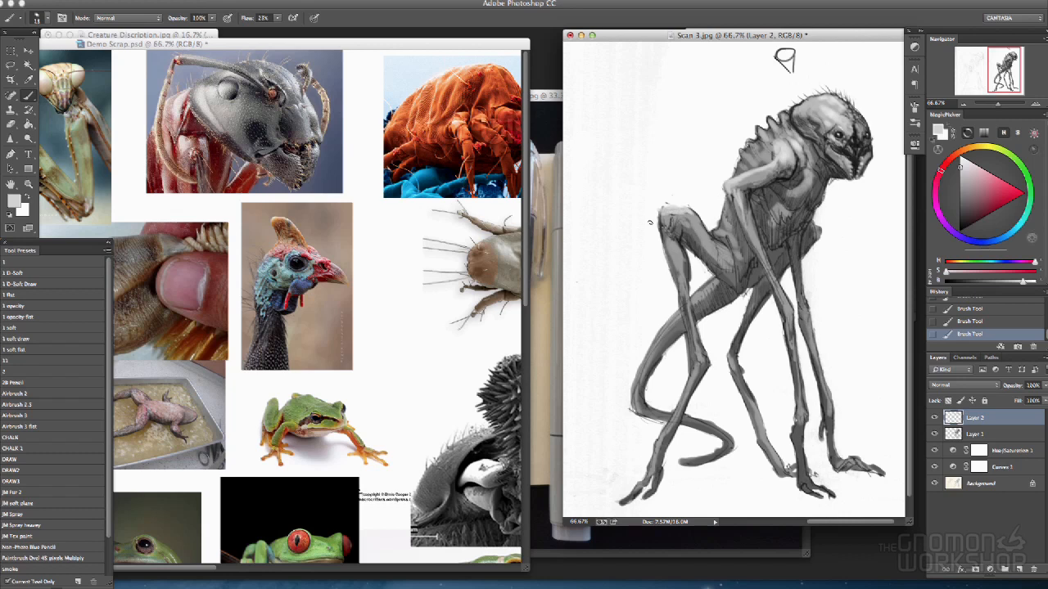
- Sample greys from the raised knee and near arm and paint over the knee, lower near arm and thigh
left_click(686, 218, "alt")
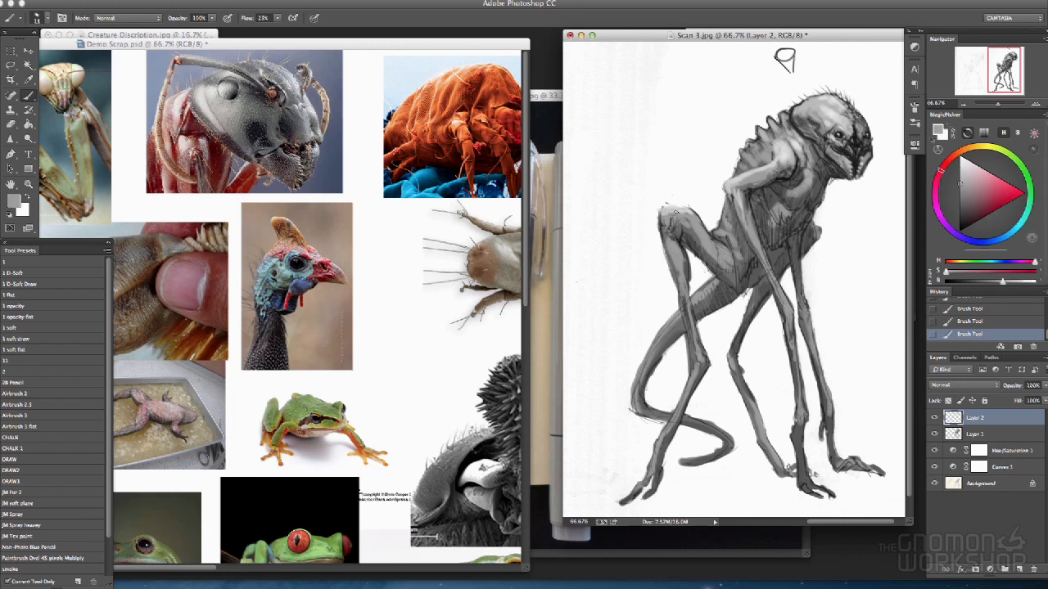
left_click_drag(693, 212, 661, 209)
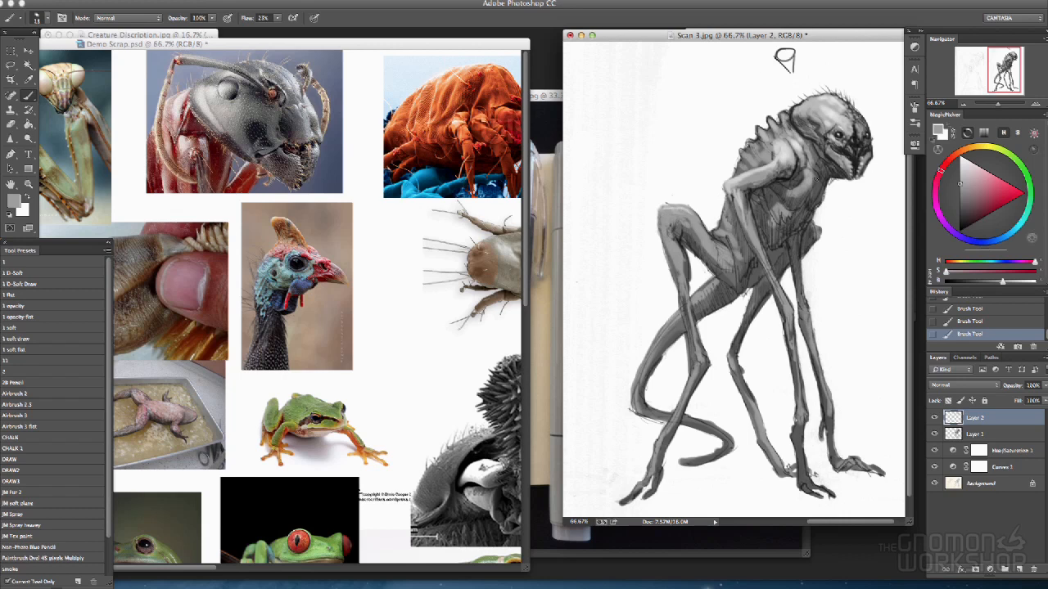
left_click(735, 194, "alt")
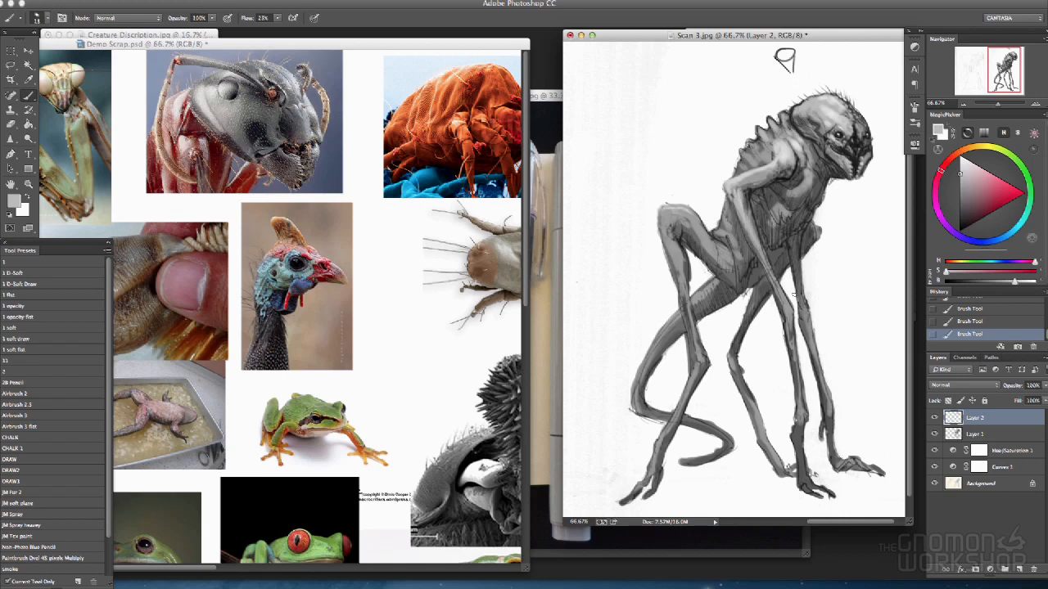
mouse_move(802, 306)
left_mouse_down()
mouse_move(816, 361)
mouse_move(796, 347)
mouse_move(778, 292)
mouse_move(788, 327)
left_mouse_up()
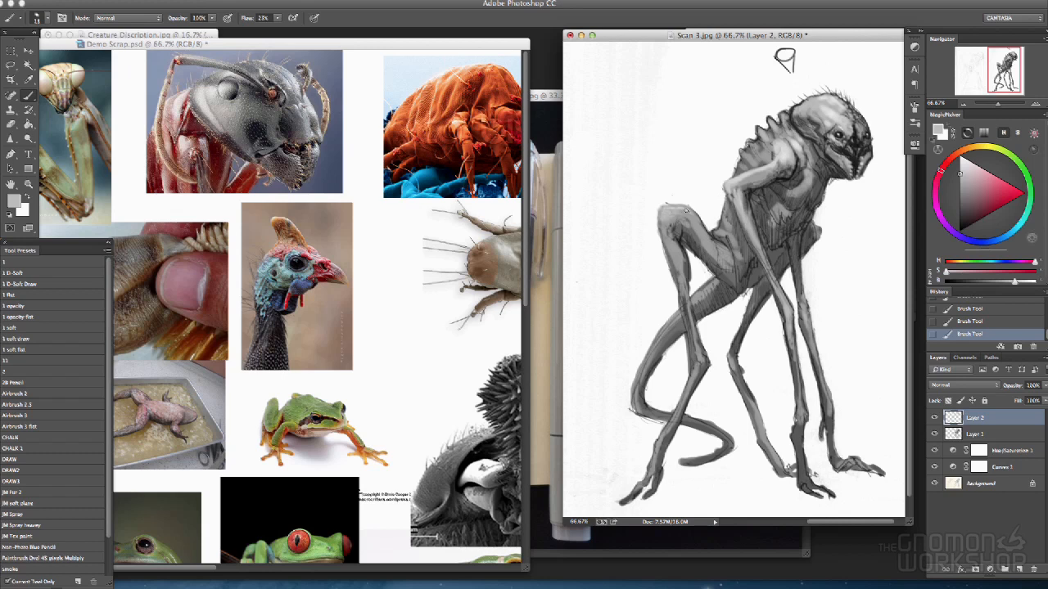
left_click_drag(685, 213, 731, 250)
- Sample greys from the far shoulder, face and chest and refine the shading of the torso and head
left_click(809, 232, "alt")
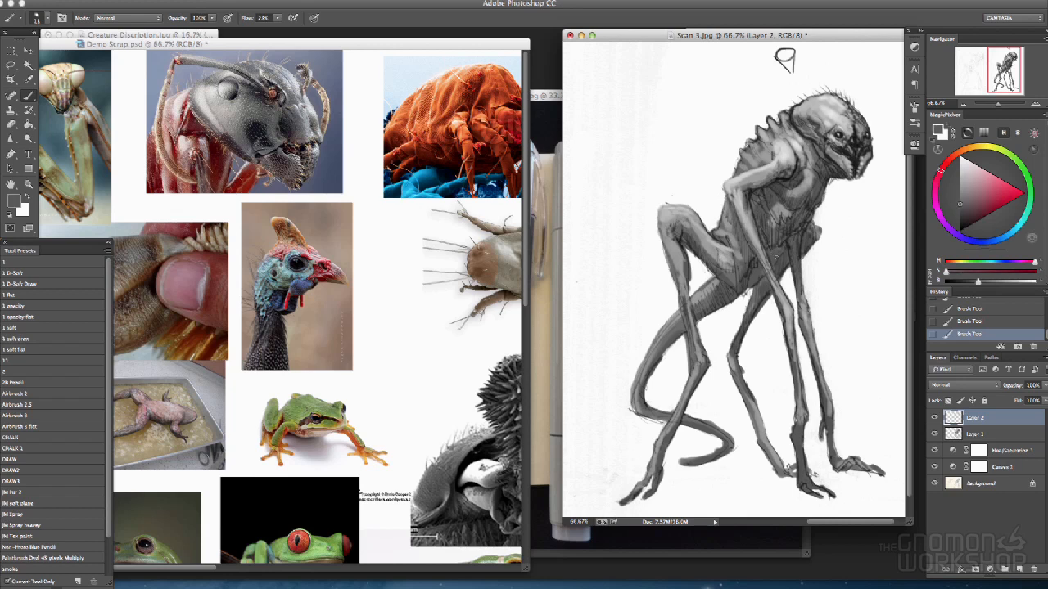
left_click(851, 128, "alt")
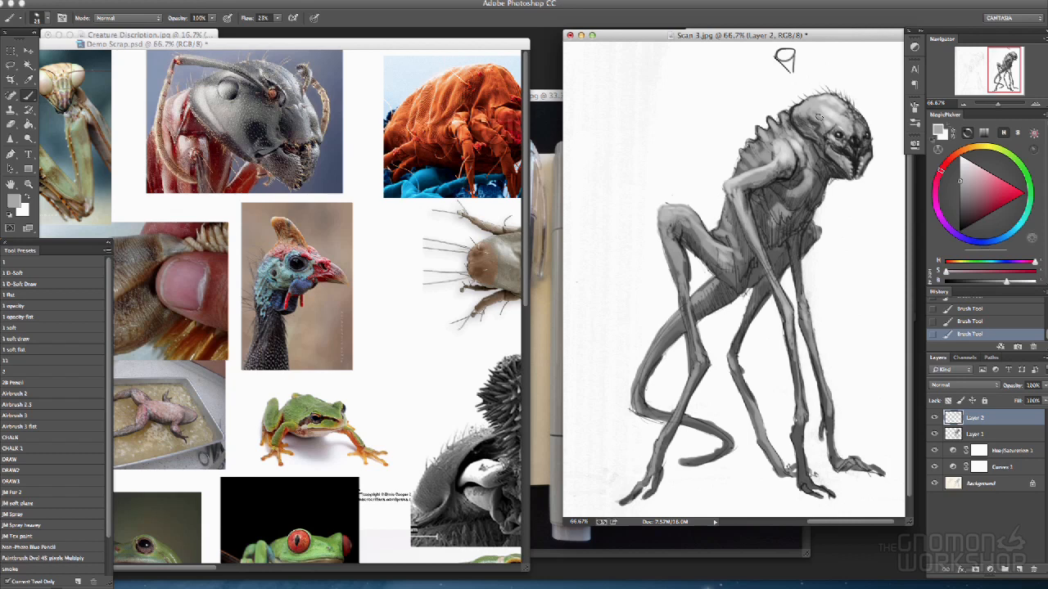
left_click(788, 175, "alt")
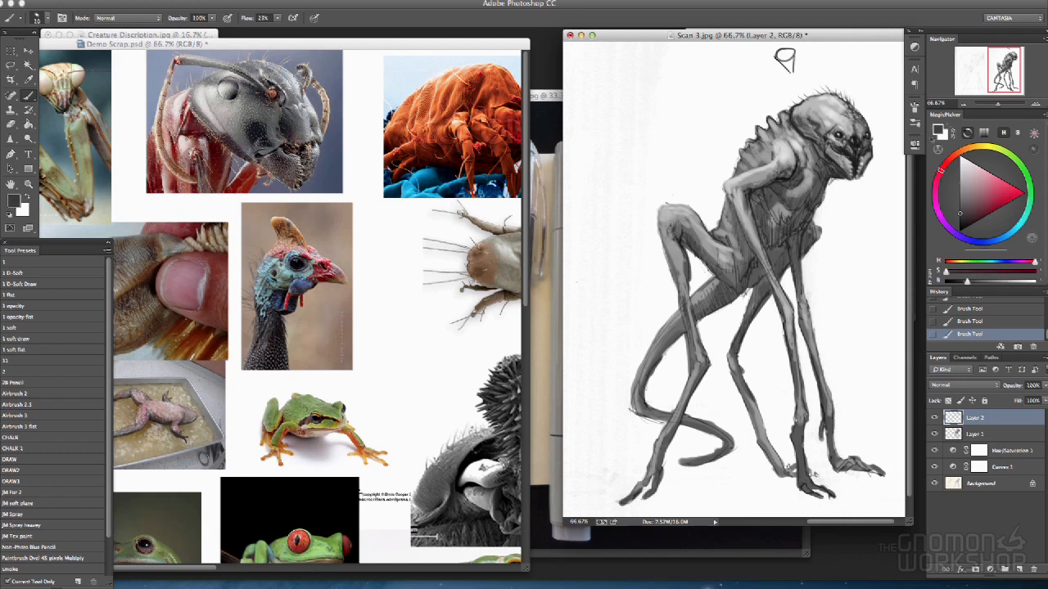
- On a new layer, paint a wide soft ground shadow under the creature's feet and move that layer below Layer 1
key("super+minus")
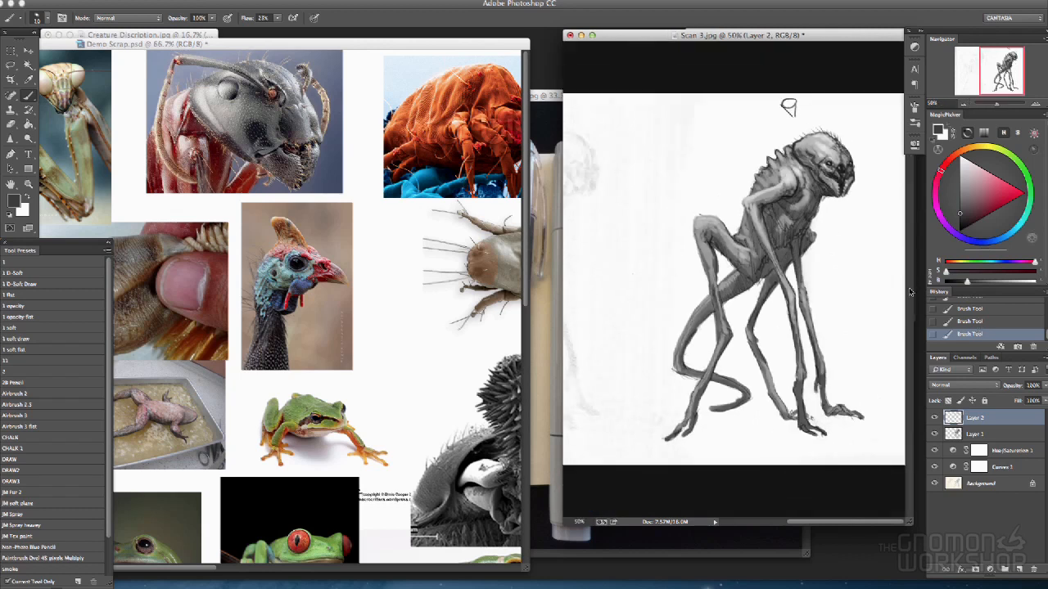
key("Tab")
key("Tab")
left_click_drag(889, 37, 701, 48)
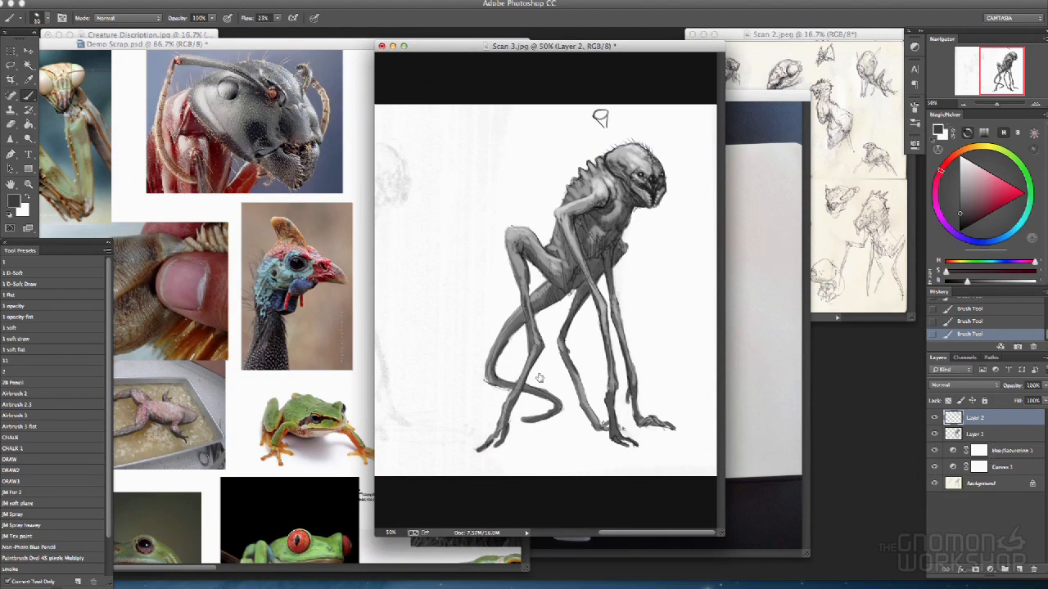
left_click(1019, 569)
left_click_drag(646, 50, 686, 52)
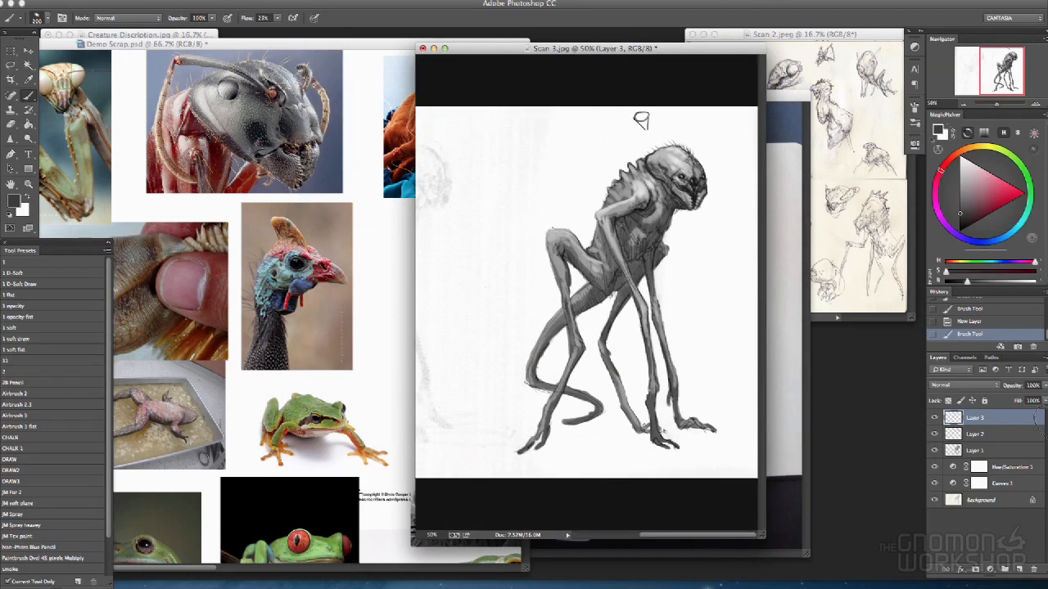
mouse_move(554, 448)
left_mouse_down()
mouse_move(573, 444)
mouse_move(524, 428)
mouse_move(691, 453)
left_mouse_up()
left_click_drag(510, 460, 733, 460)
mouse_move(545, 469)
left_mouse_down()
mouse_move(744, 458)
mouse_move(733, 460)
left_mouse_up()
left_click_drag(536, 446, 437, 447)
left_click_drag(1003, 421, 999, 459)
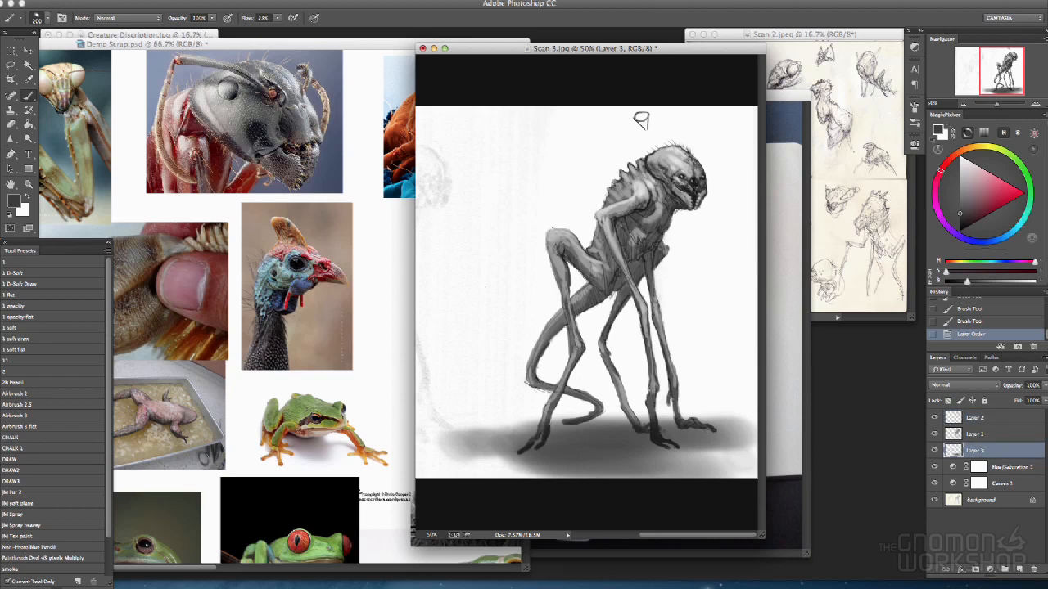
- Crop away the faint leftover sketch beside the creature and enlarge the cropped drawing to 66.7% in a bigger window
left_click_drag(763, 538, 843, 572)
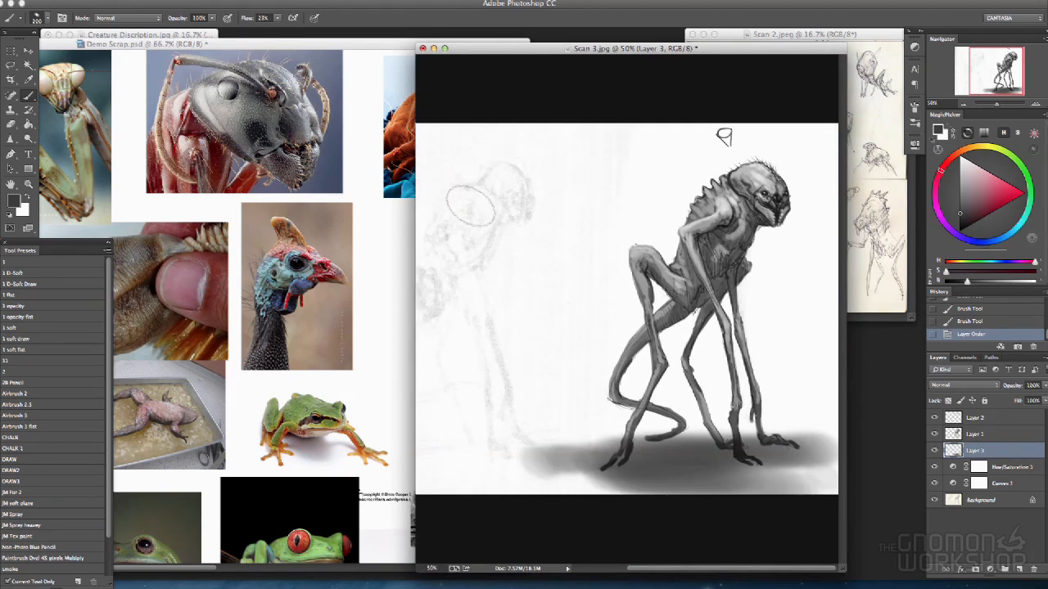
left_click(11, 79)
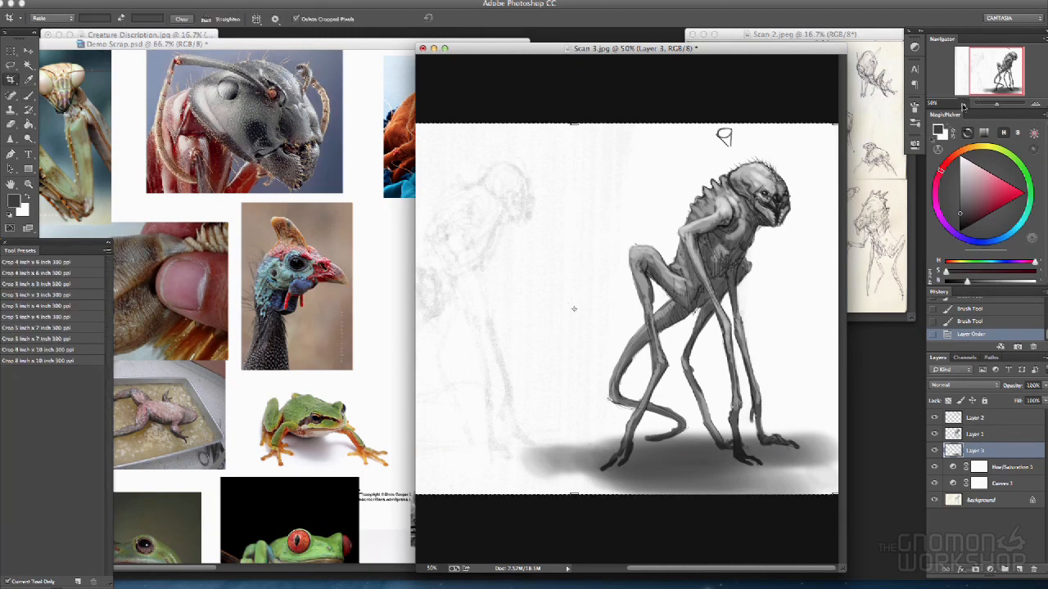
key("super+minus")
left_click_drag(452, 309, 528, 308)
key("Return")
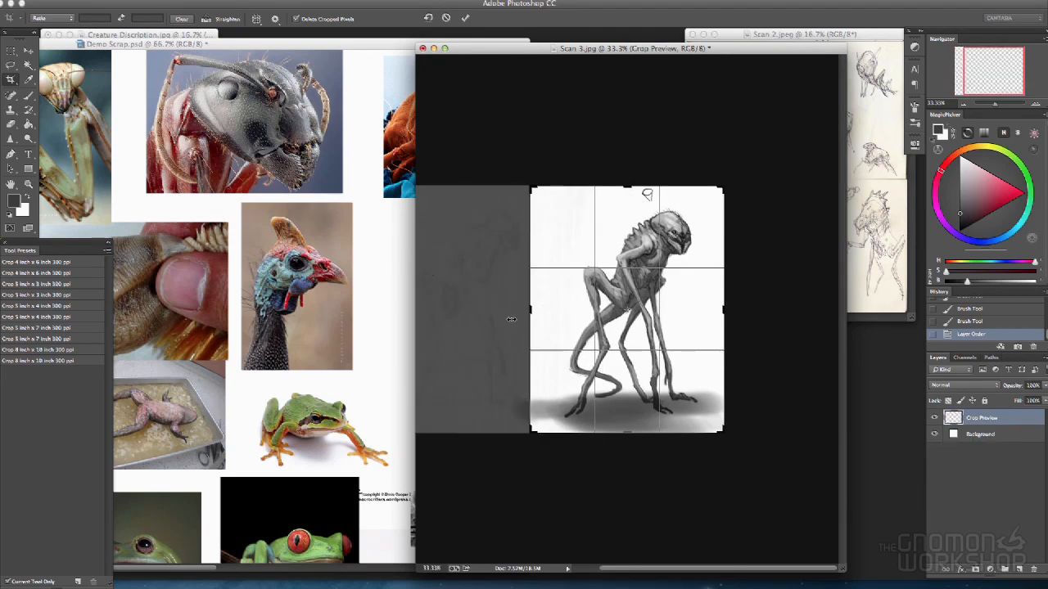
left_click_drag(813, 50, 617, 28)
key("super+equal")
key("super+equal")
left_click_drag(670, 535, 718, 582)
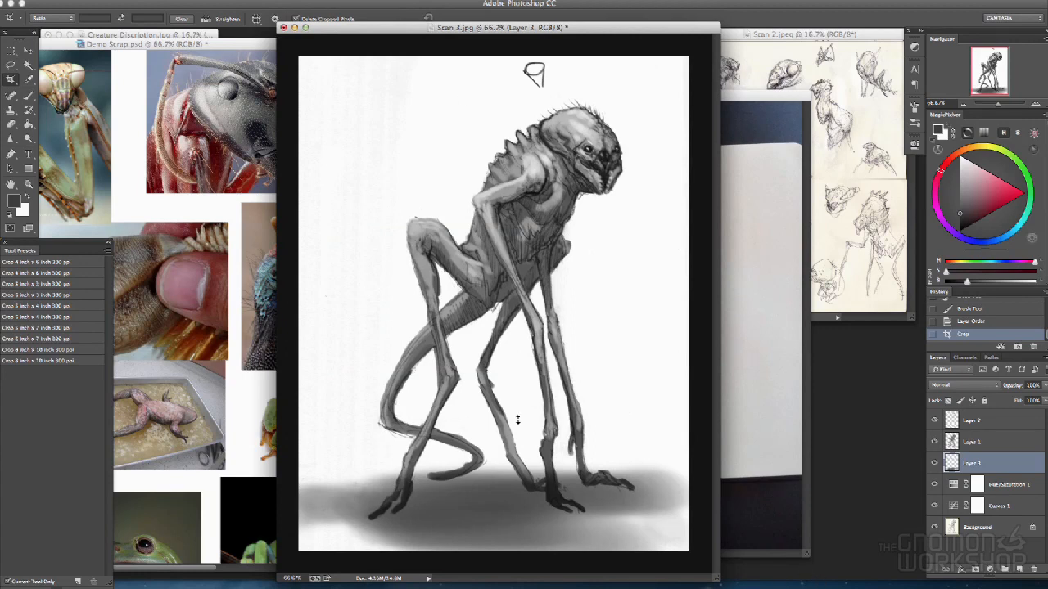
left_click_drag(578, 34, 608, 32)
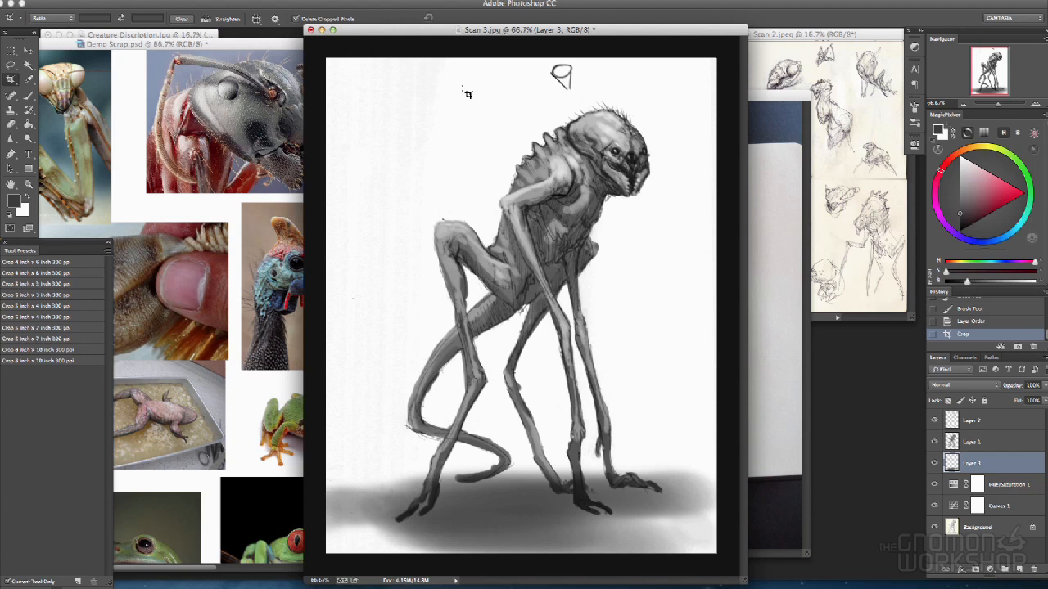
left_click_drag(635, 33, 655, 33)
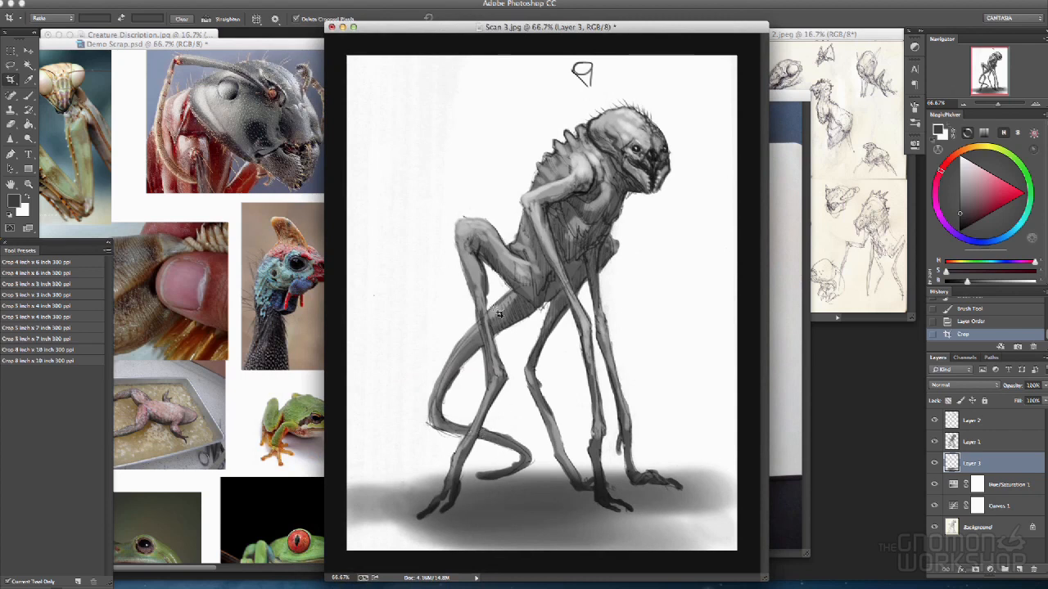
left_click_drag(655, 31, 647, 30)
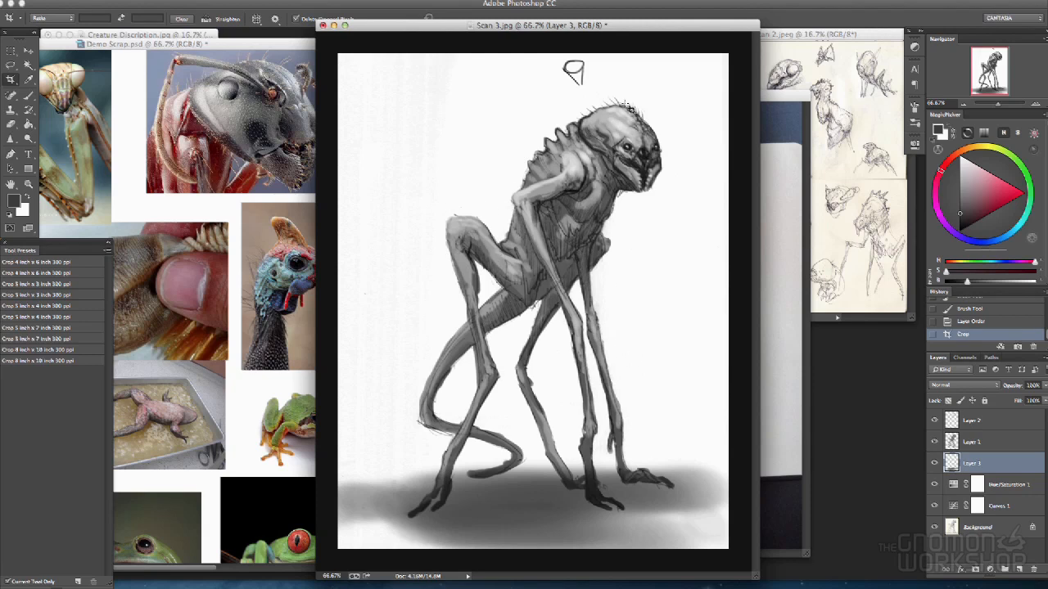
left_click_drag(675, 29, 742, 31)
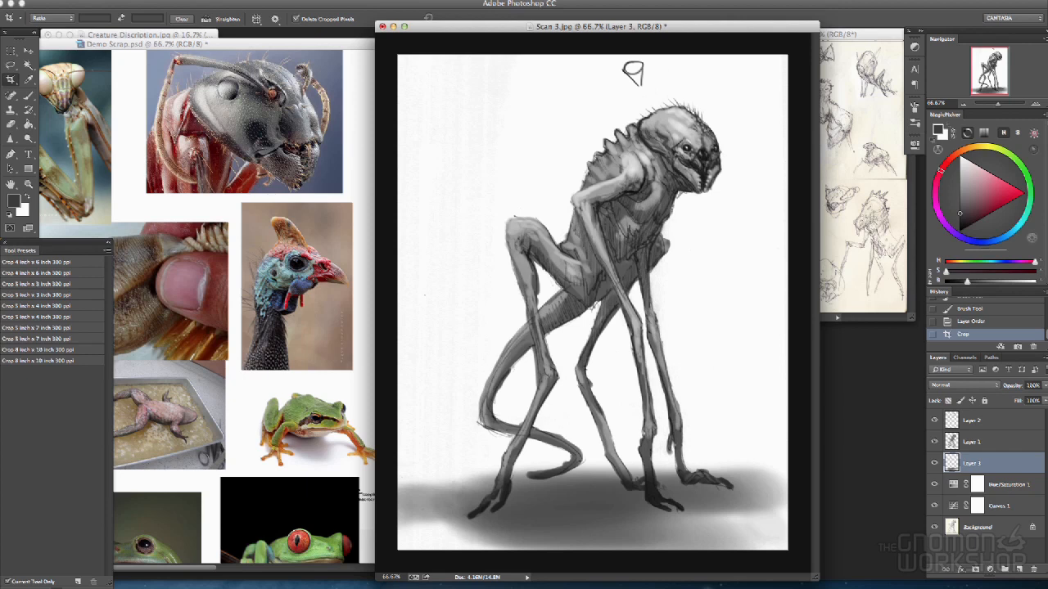
- Stamp all visible layers into a new merged layer above Layer 2
left_click(1000, 423)
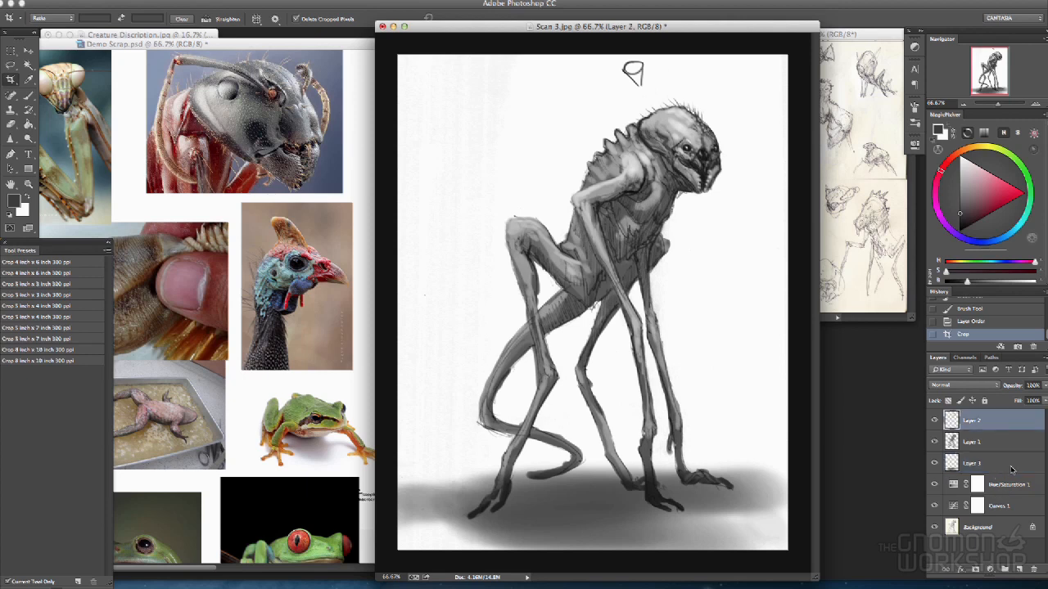
key("ctrl+alt+shift+e")
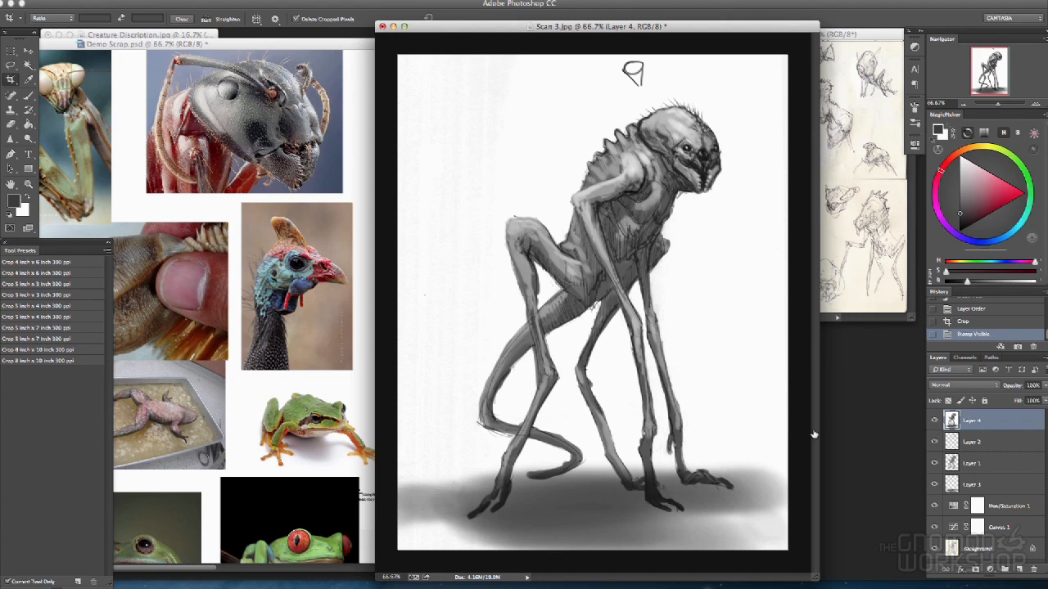
left_click_drag(677, 194, 531, 220)
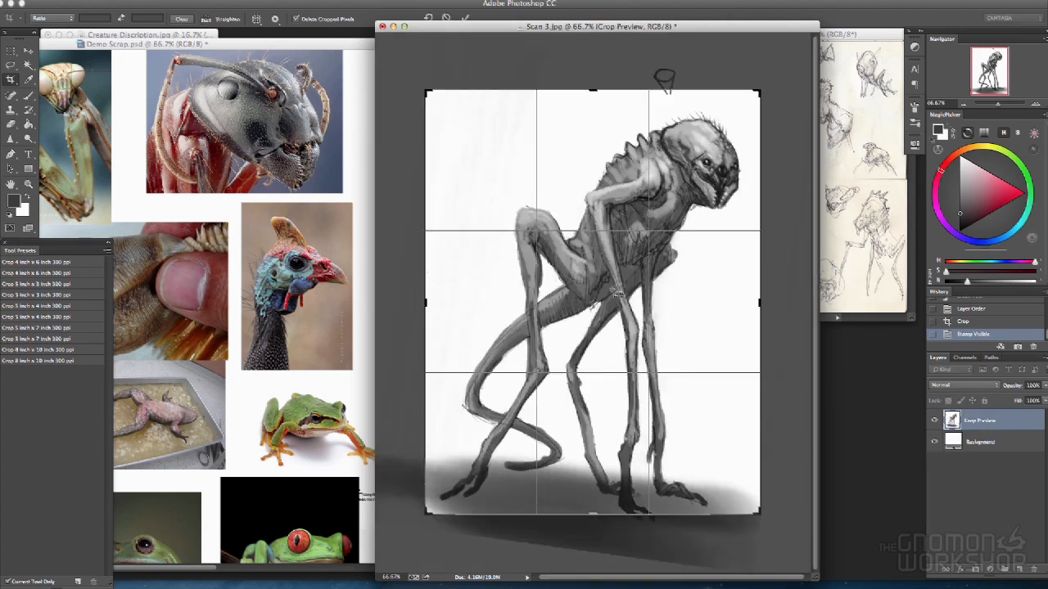
key("Escape")
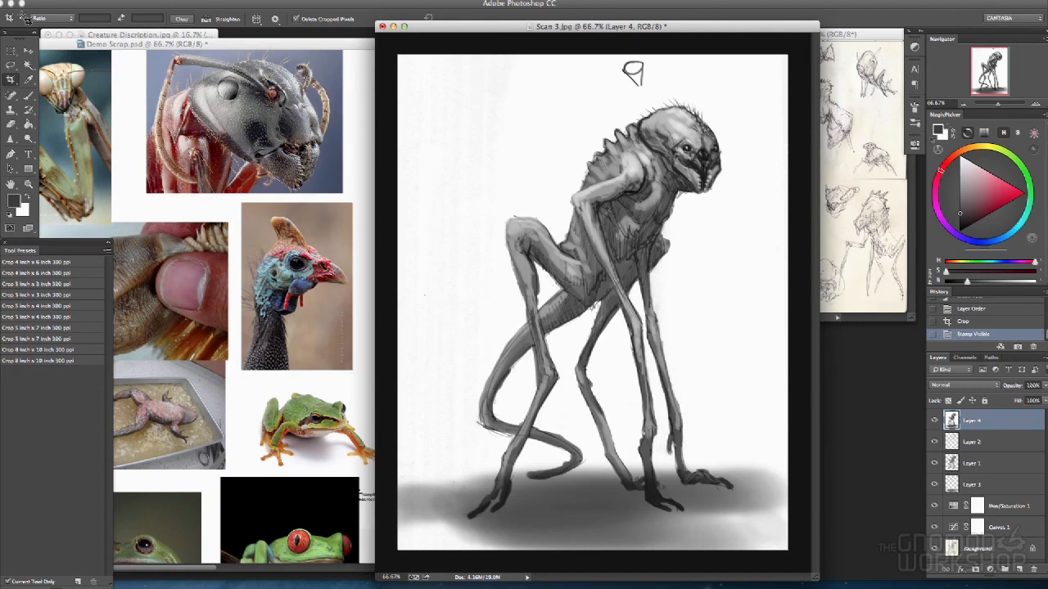
left_click(18, 50)
left_click_drag(687, 197, 657, 215)
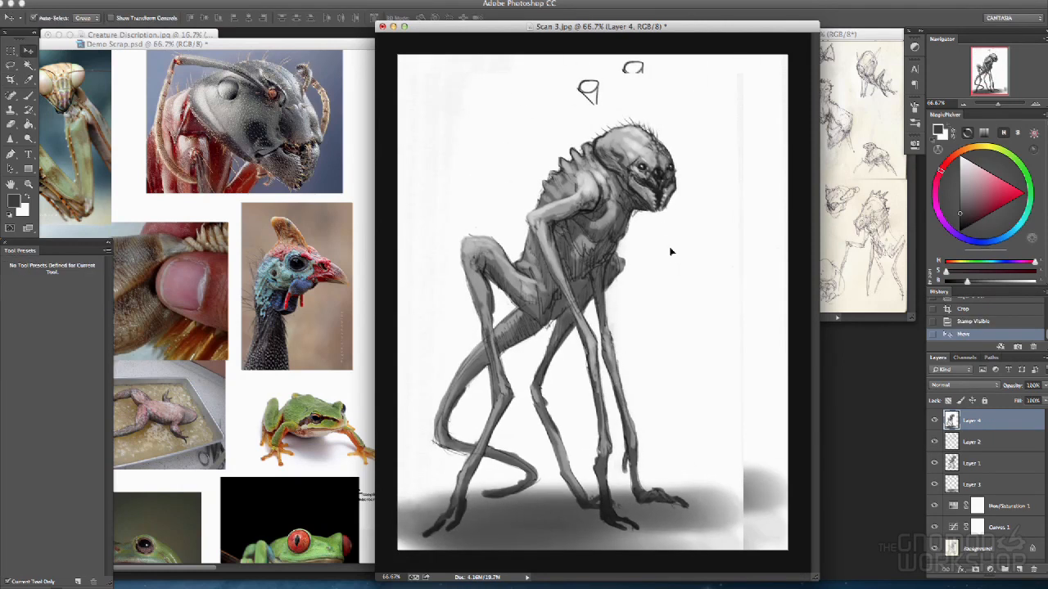
key("ctrl+z")
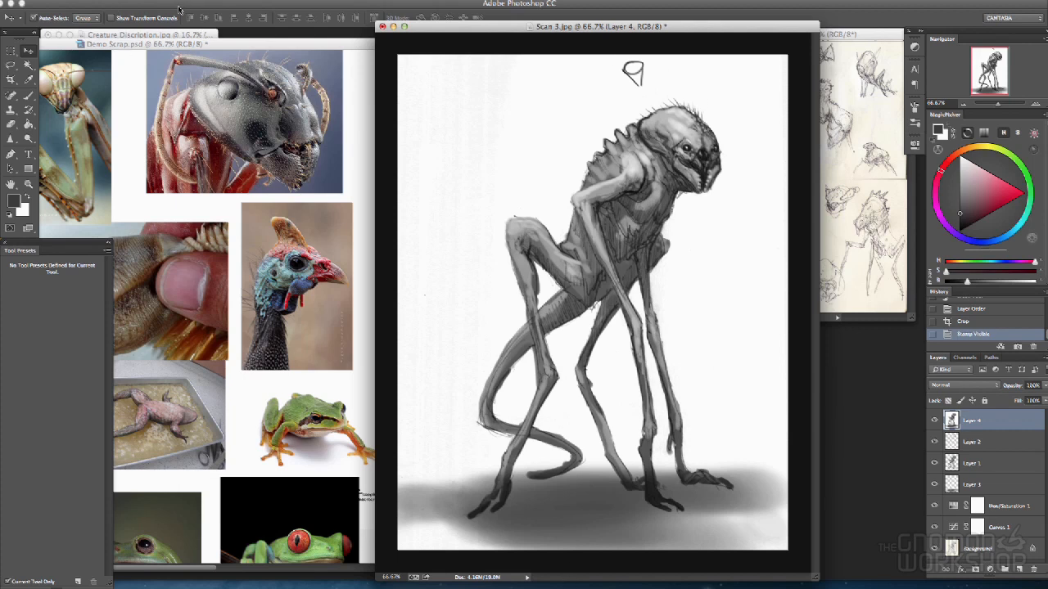
- Sharpen the merged layer with Unsharp Mask at an amount of 77% and a radius of 3.8 pixels
left_click(98, 1)
left_click(99, 1)
left_click(98, 1)
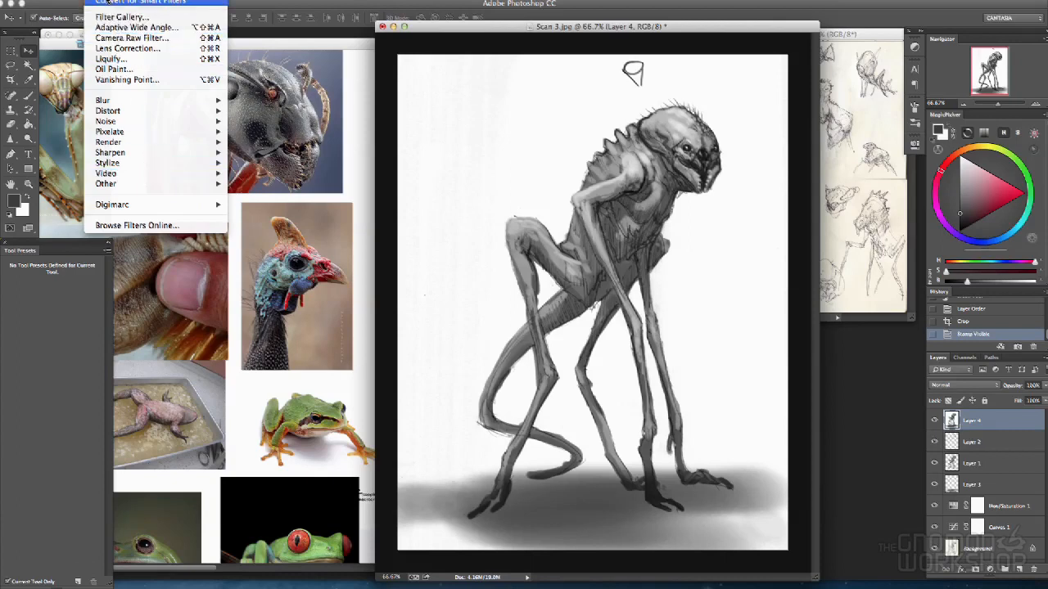
mouse_move(144, 158)
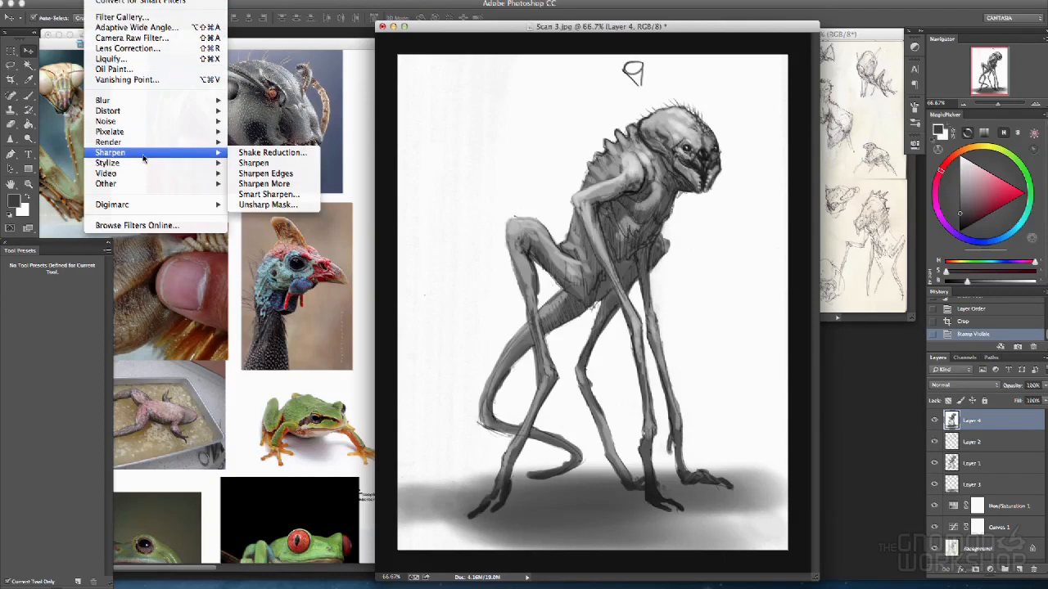
left_click(285, 206)
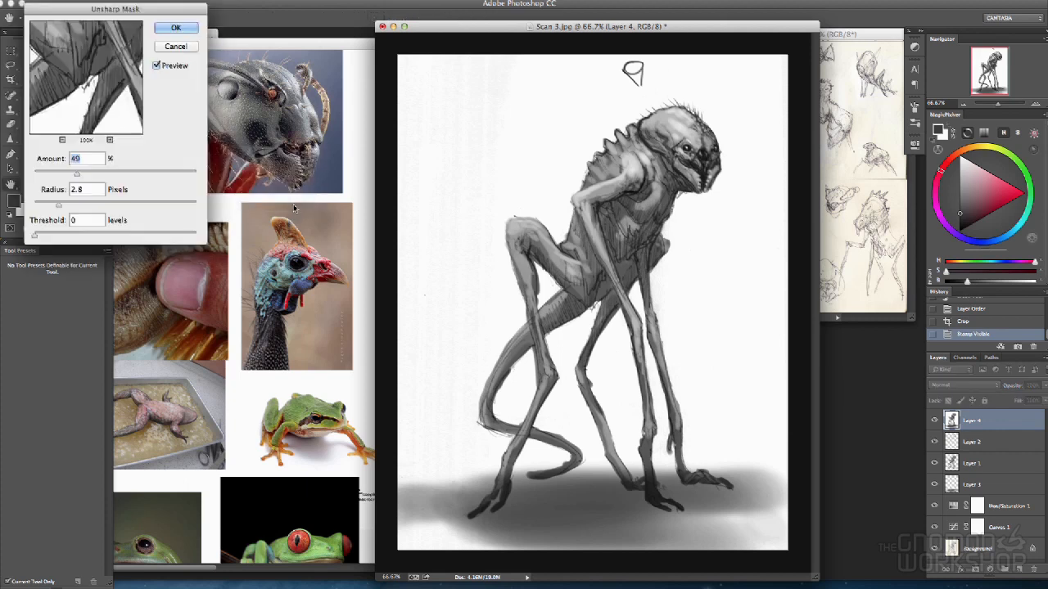
left_click_drag(76, 170, 101, 172)
left_click_drag(66, 206, 69, 206)
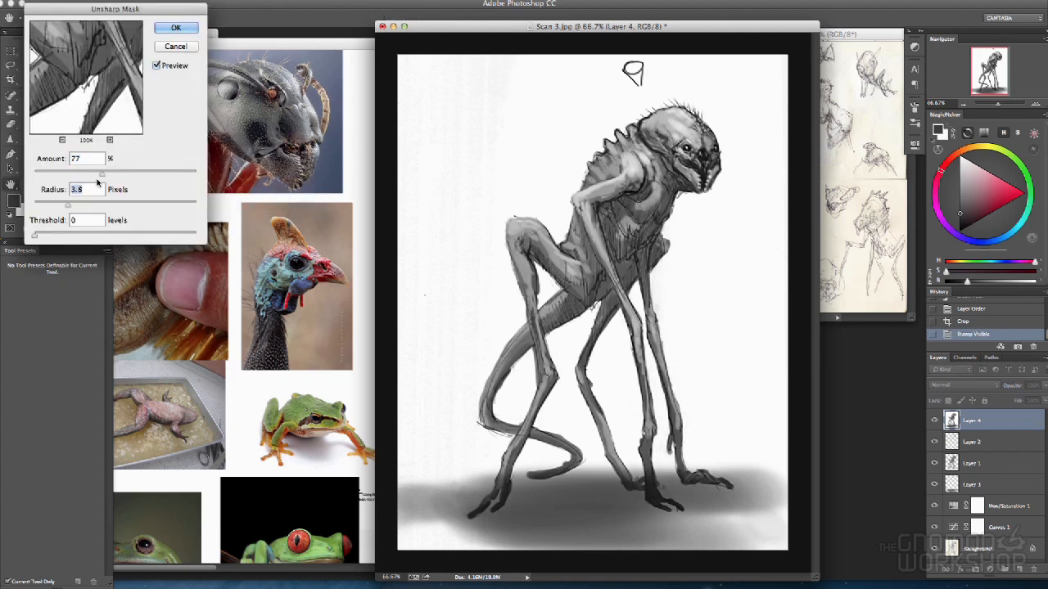
key("Return")
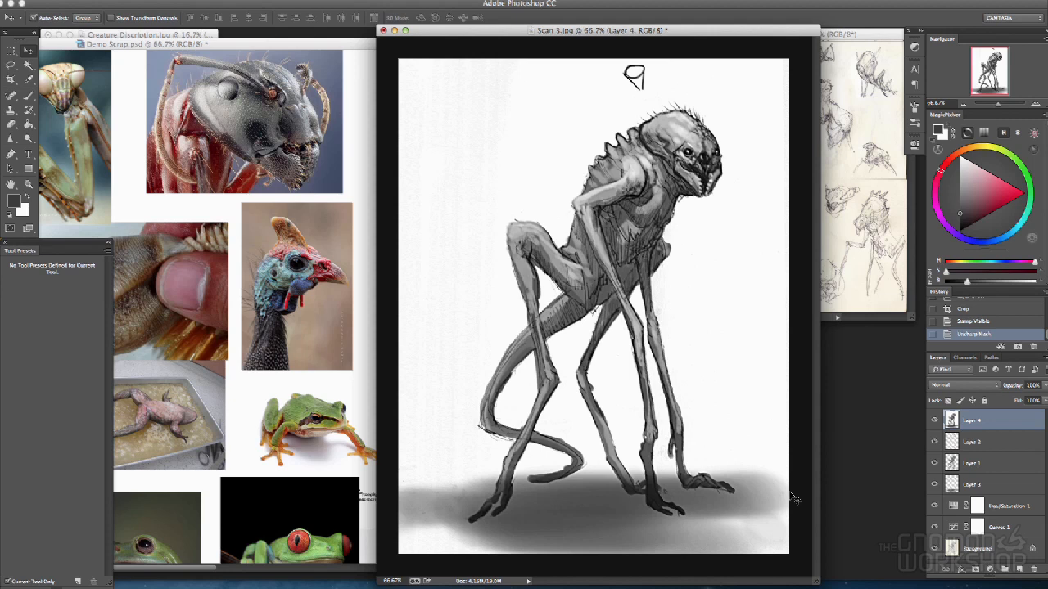
- Zoom in on the creature's upper body to examine the sharpened detail
key("Tab")
key("Tab")
left_click_drag(712, 28, 605, 33)
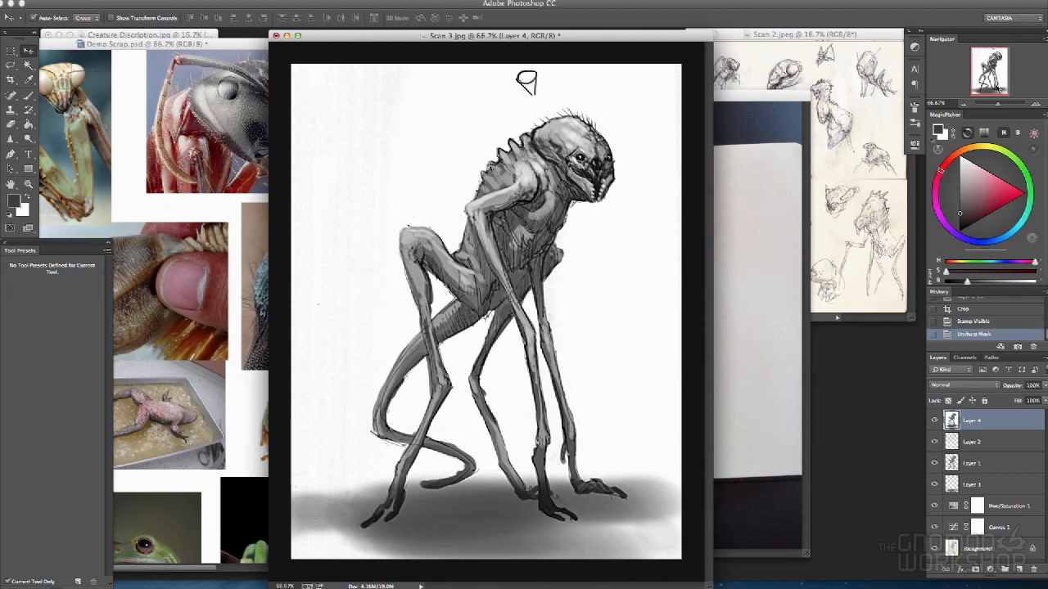
left_click(1035, 104)
left_click(1034, 104)
left_click_drag(996, 73, 1006, 61)
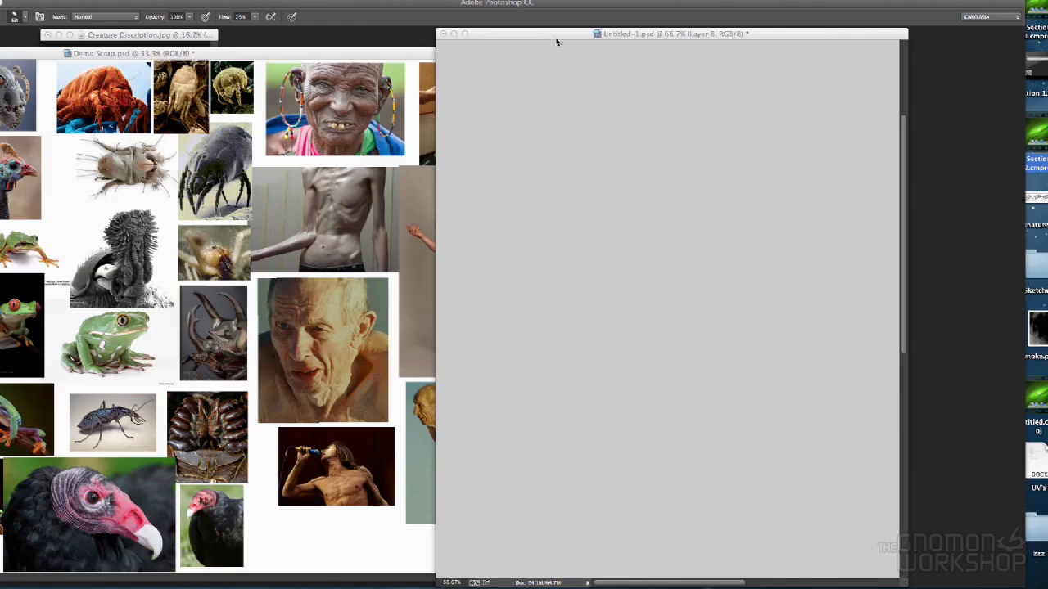
- Show the panels again and enlarge the Untitled-1.psd window beside the reference sheet, framing an empty part of its grey canvas
key("Tab")
mouse_move(482, 41)
left_mouse_down()
mouse_move(435, 26)
mouse_move(468, 33)
left_mouse_up()
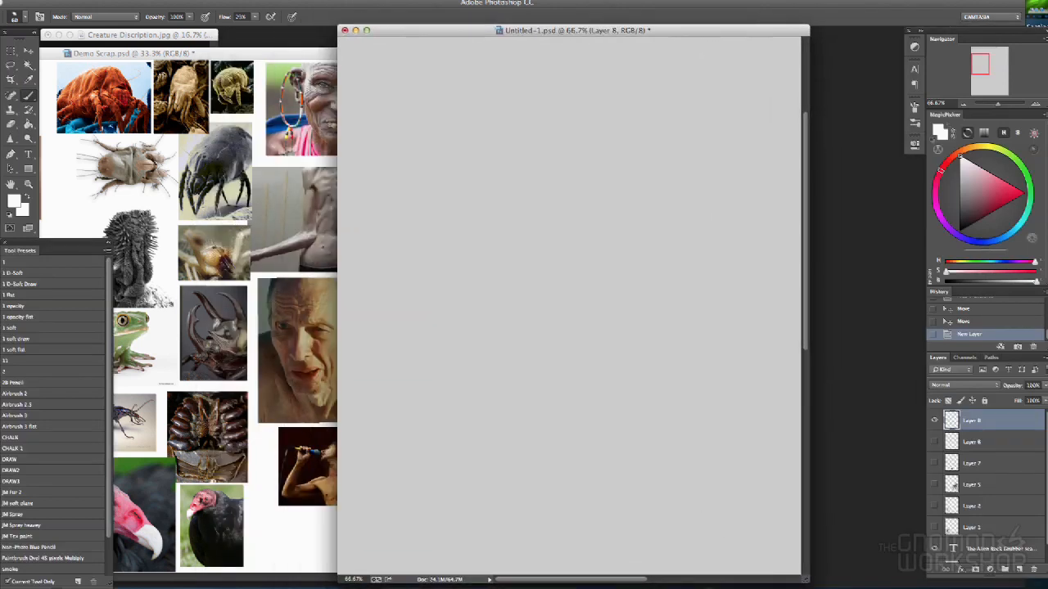
mouse_move(791, 32)
left_mouse_down()
mouse_move(800, 57)
mouse_move(786, 39)
left_mouse_up()
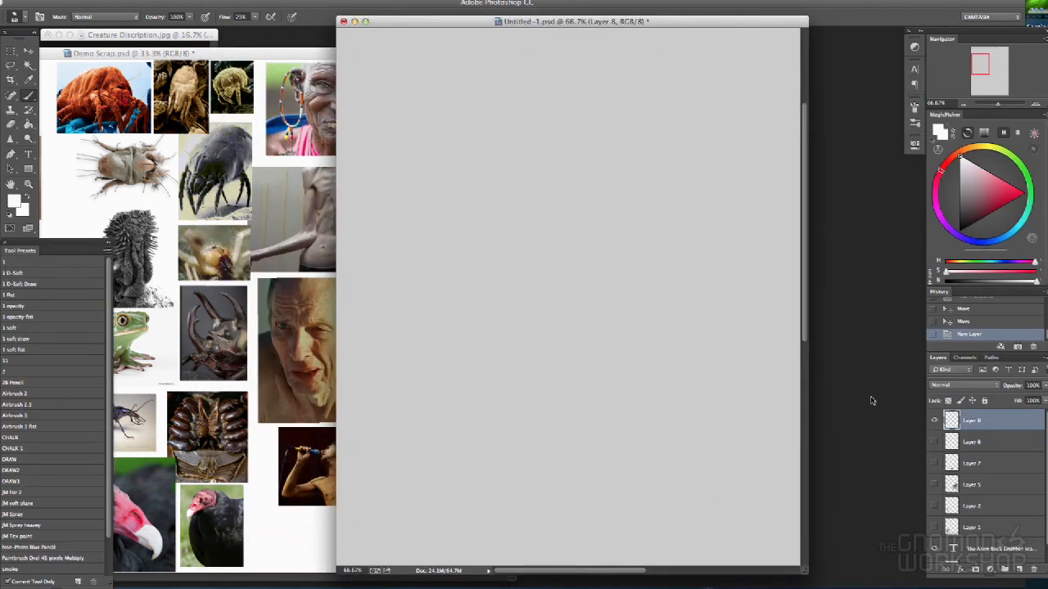
left_click_drag(804, 570, 825, 588)
mouse_move(986, 65)
left_mouse_down()
mouse_move(994, 60)
mouse_move(991, 90)
mouse_move(990, 76)
left_mouse_up()
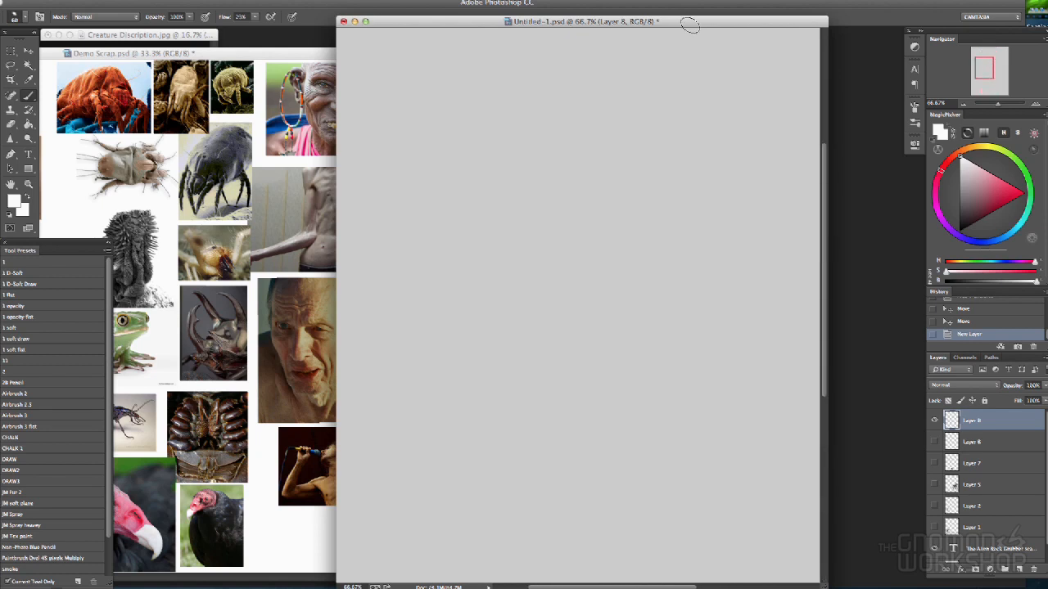
- Set the foreground colour to a mid grey and move the Untitled-1.psd window aside to uncover more of the reference sheet
left_click_drag(702, 24, 686, 26)
mouse_move(987, 71)
left_mouse_down()
mouse_move(981, 57)
mouse_move(990, 73)
left_mouse_up()
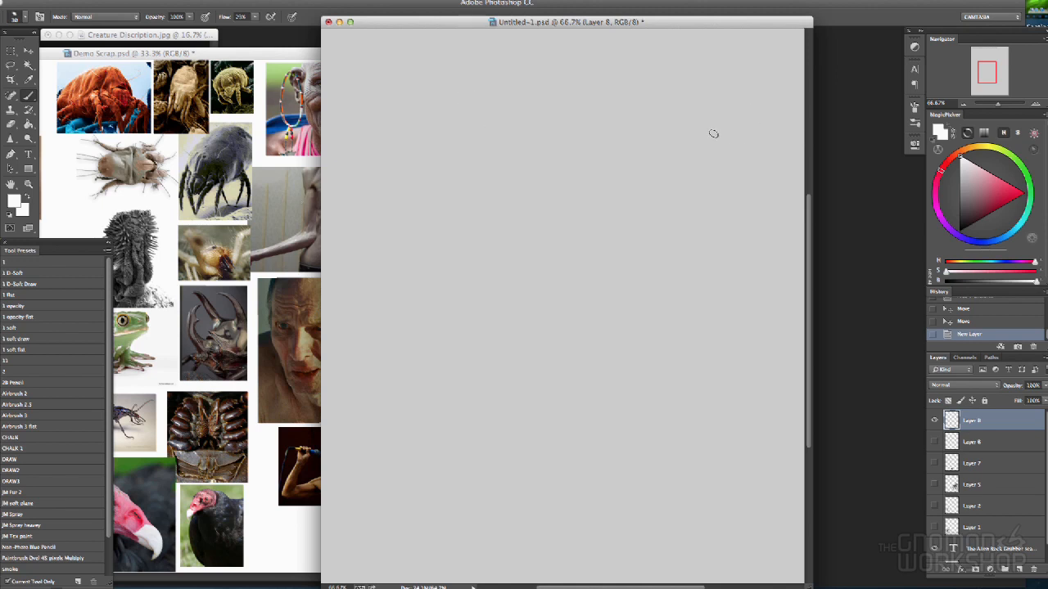
left_click_drag(1035, 282, 978, 285)
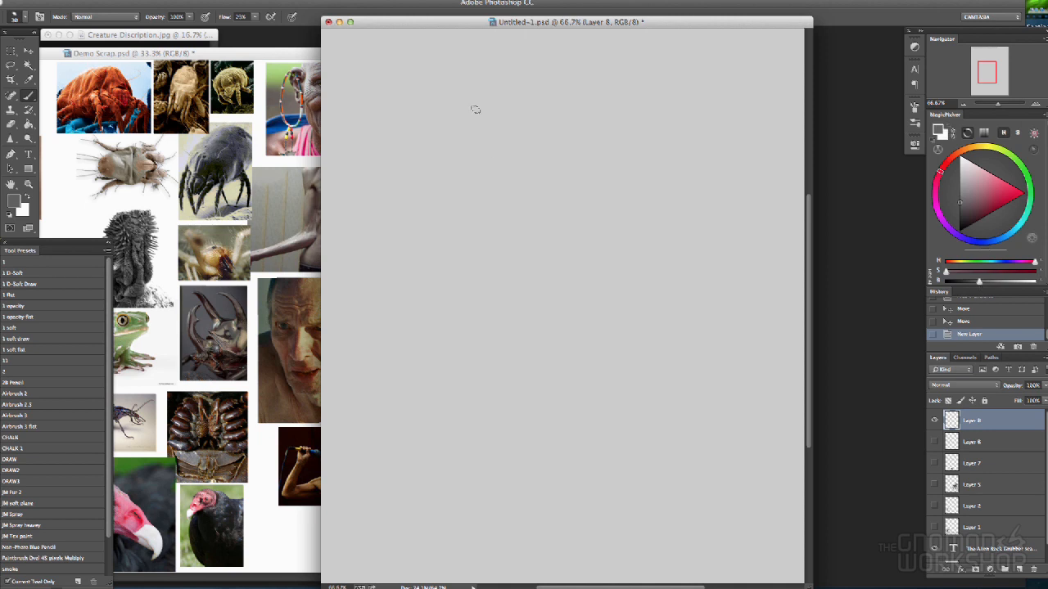
left_click_drag(440, 21, 524, 14)
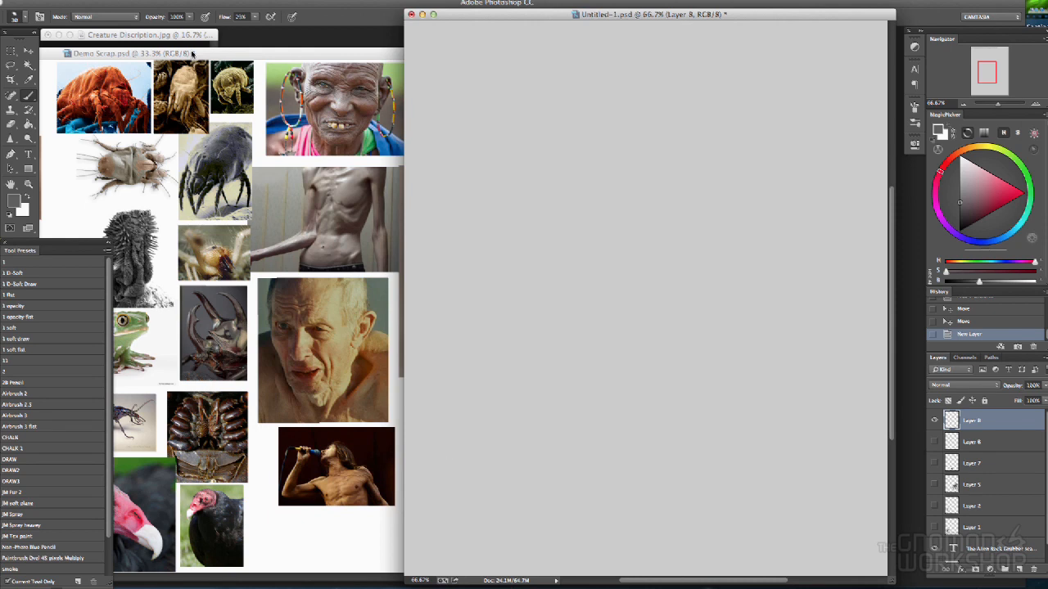
left_click_drag(209, 55, 445, 39)
left_click(768, 16)
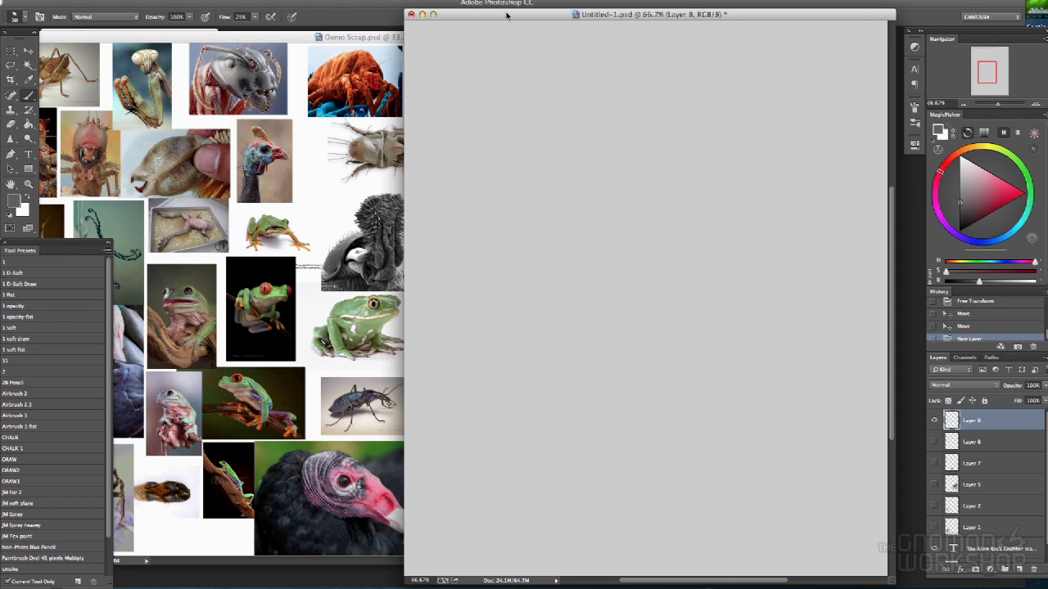
left_click_drag(507, 17, 614, 12)
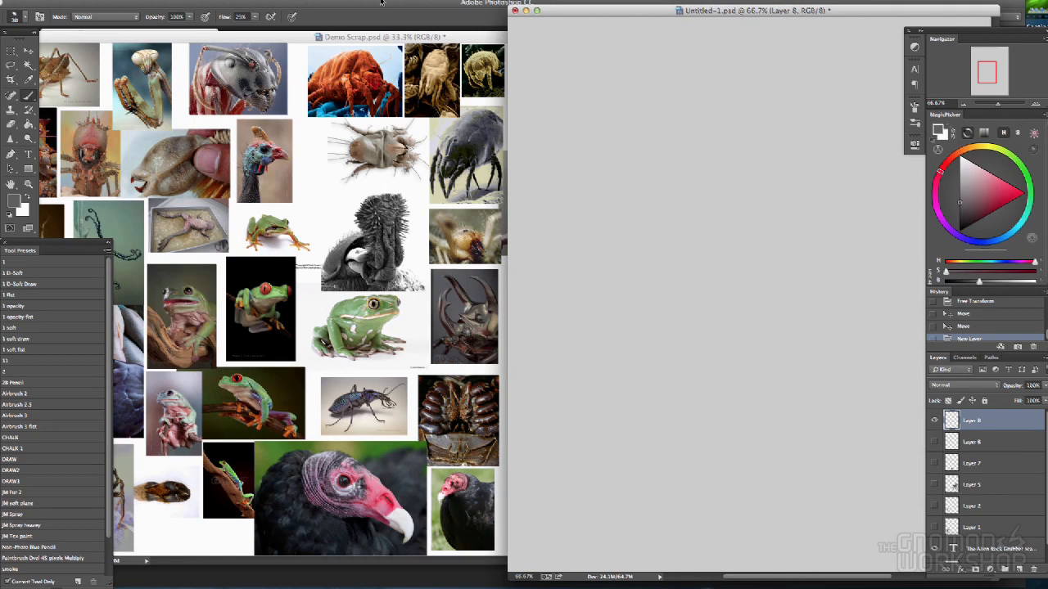
- Enlarge the reference sheet to 66.7%, frame the mite photos and place the Untitled-1.psd window beside them
double_click(433, 37)
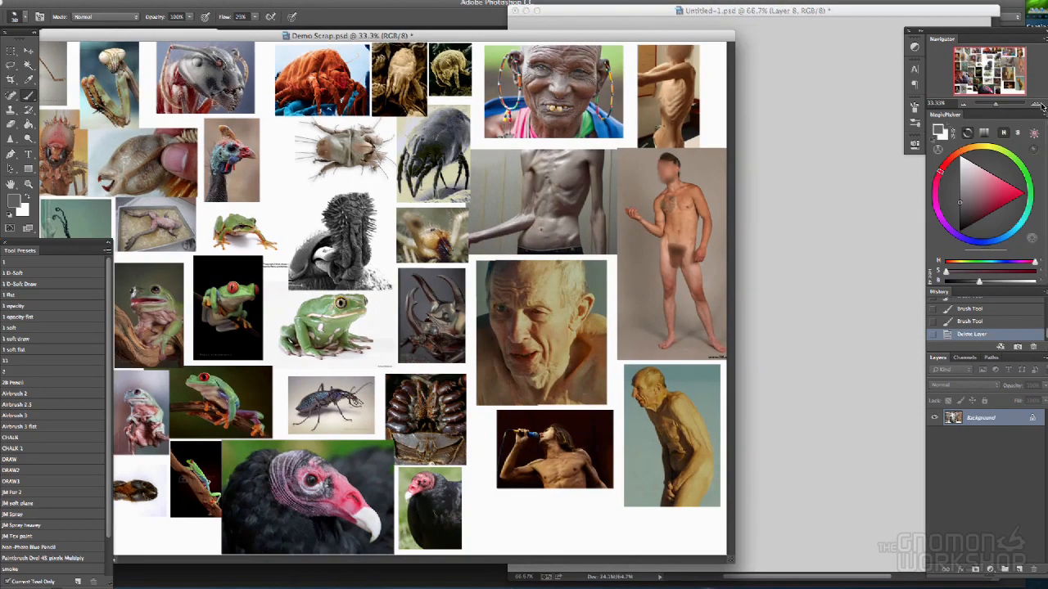
left_click(1036, 104)
left_click(1036, 104)
left_click_drag(996, 69, 1000, 53)
left_click_drag(843, 12, 788, 14)
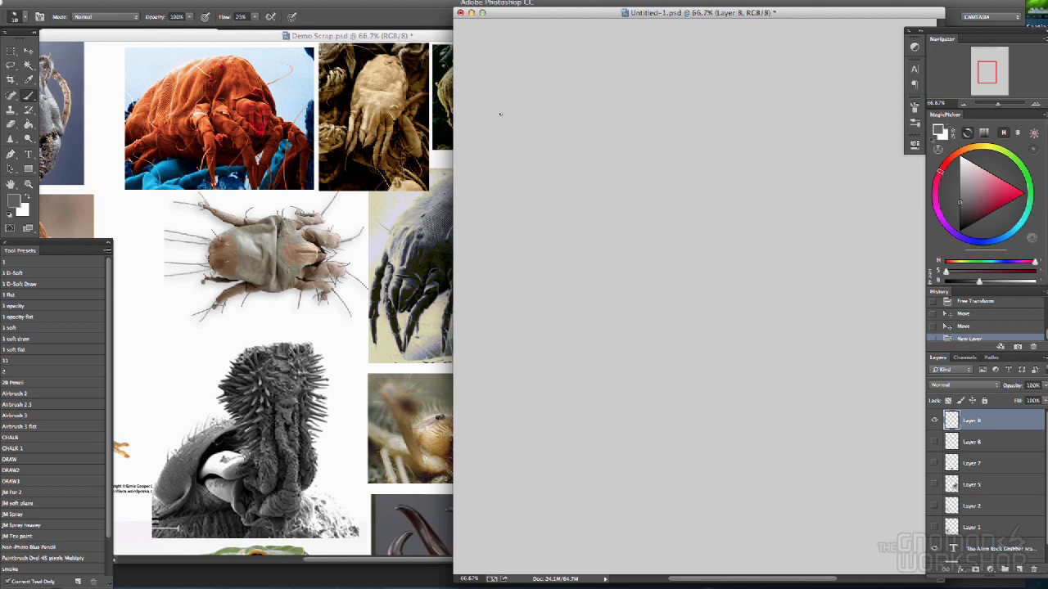
- Sketch a domed mite-like body with a smaller circle beside it and crossed ground lines beneath, using a thin brush
right_click(538, 96)
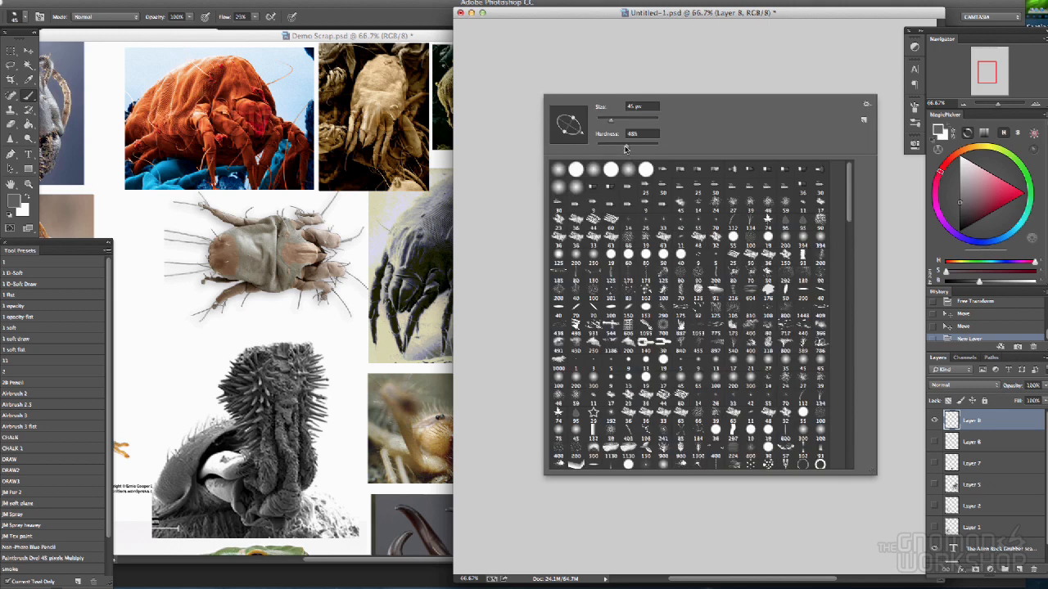
left_click(596, 17)
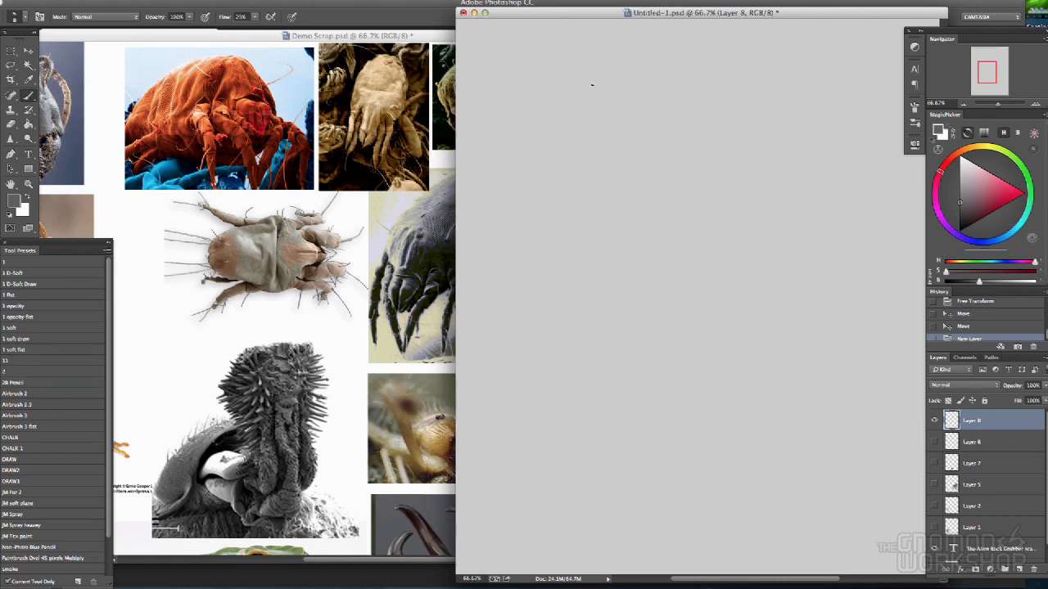
mouse_move(598, 79)
left_mouse_down()
mouse_move(582, 127)
mouse_move(568, 79)
mouse_move(600, 98)
mouse_move(545, 140)
left_mouse_up()
mouse_move(538, 115)
left_mouse_down()
mouse_move(545, 140)
mouse_move(534, 137)
mouse_move(585, 124)
mouse_move(549, 141)
mouse_move(612, 109)
mouse_move(597, 82)
mouse_move(614, 121)
mouse_move(602, 130)
mouse_move(625, 126)
mouse_move(617, 104)
mouse_move(628, 103)
mouse_move(613, 122)
mouse_move(600, 89)
mouse_move(594, 131)
left_mouse_up()
mouse_move(534, 147)
left_mouse_down()
mouse_move(537, 108)
mouse_move(533, 121)
mouse_move(565, 125)
mouse_move(560, 133)
mouse_move(591, 129)
left_mouse_up()
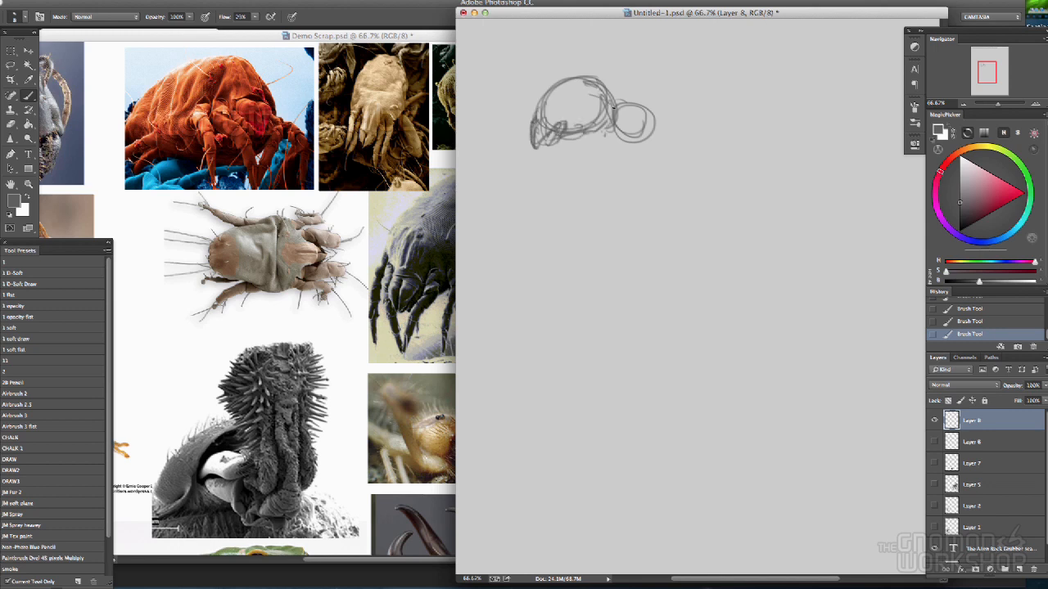
mouse_move(492, 164)
left_mouse_down()
mouse_move(651, 143)
mouse_move(685, 160)
left_mouse_up()
left_click_drag(542, 154, 655, 158)
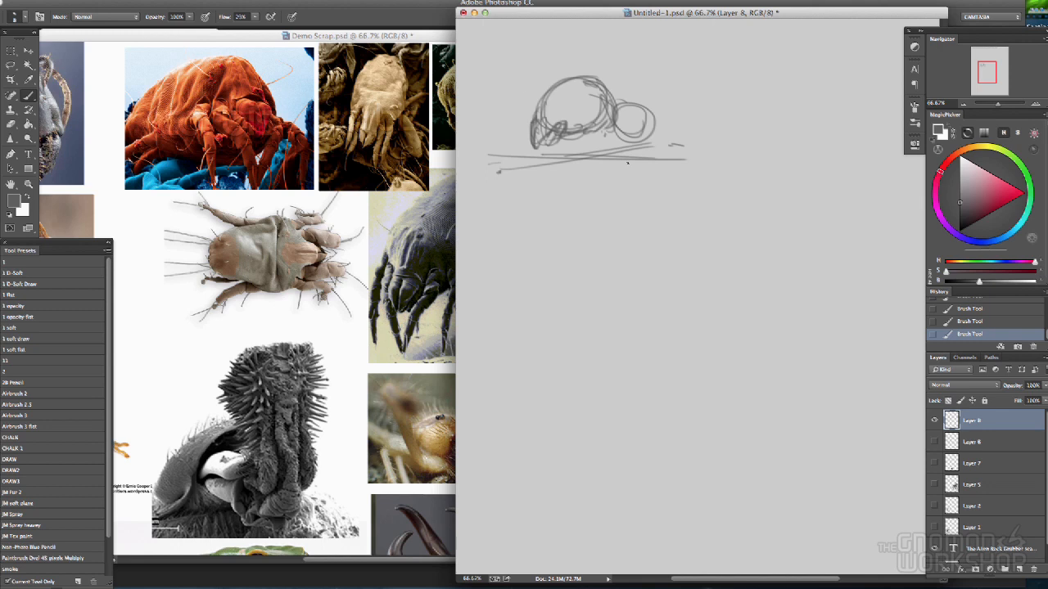
mouse_move(573, 83)
left_mouse_down()
mouse_move(589, 123)
mouse_move(569, 80)
mouse_move(581, 124)
mouse_move(558, 103)
mouse_move(574, 81)
mouse_move(604, 97)
left_mouse_up()
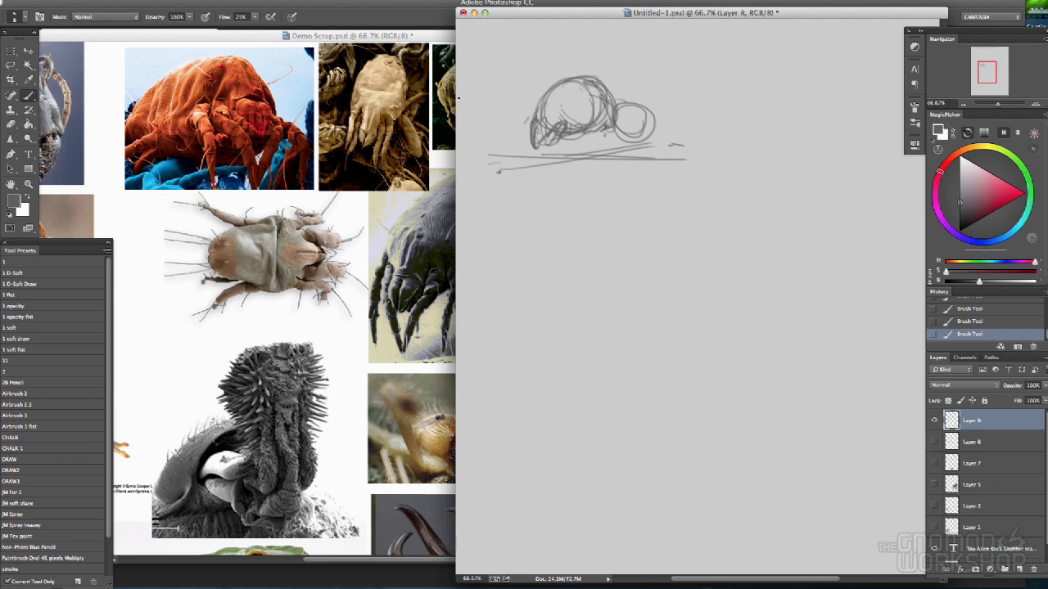
- Sketch the mite creature's jointed legs down to the ground lines and curved contour lines across its domed body
mouse_move(527, 131)
left_mouse_down()
mouse_move(488, 145)
mouse_move(480, 162)
mouse_move(507, 126)
mouse_move(531, 146)
left_mouse_up()
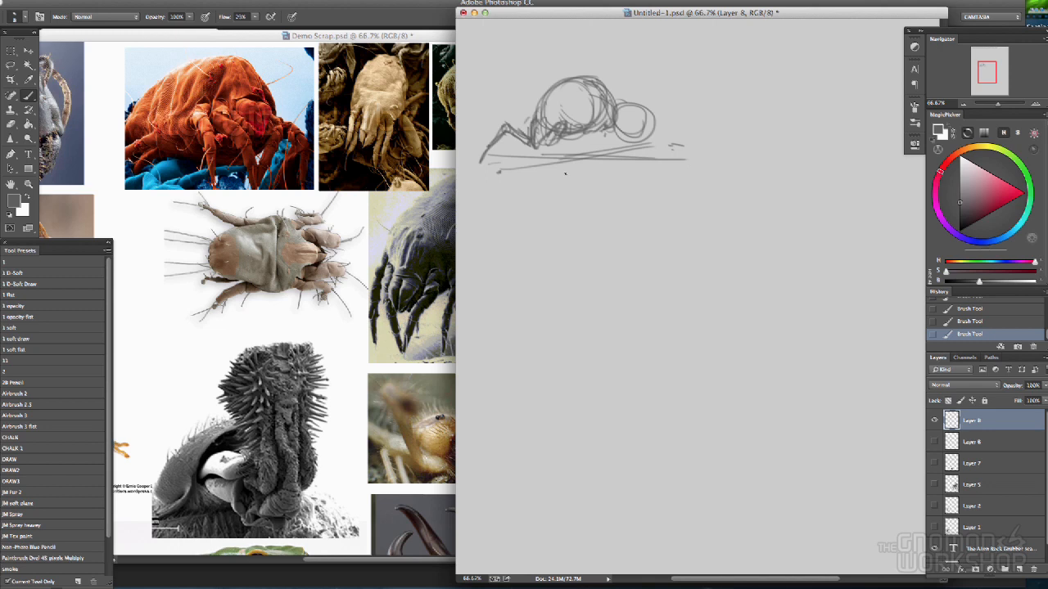
mouse_move(568, 127)
left_mouse_down()
mouse_move(566, 168)
mouse_move(560, 135)
mouse_move(588, 132)
left_mouse_up()
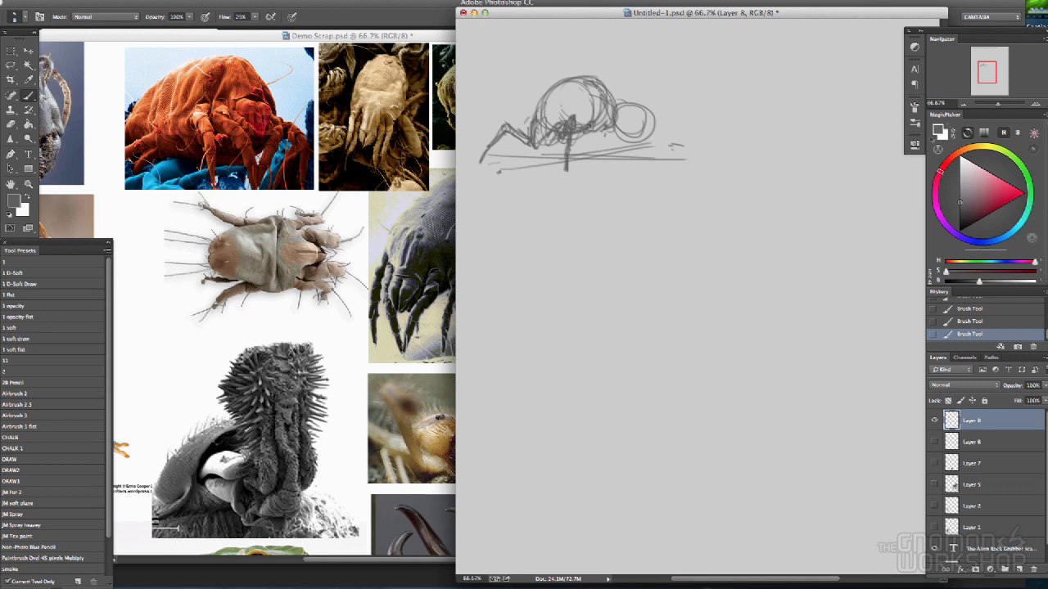
left_click_drag(615, 95, 614, 120)
left_click_drag(534, 118, 528, 136)
mouse_move(573, 86)
left_mouse_down()
mouse_move(555, 104)
mouse_move(573, 109)
left_mouse_up()
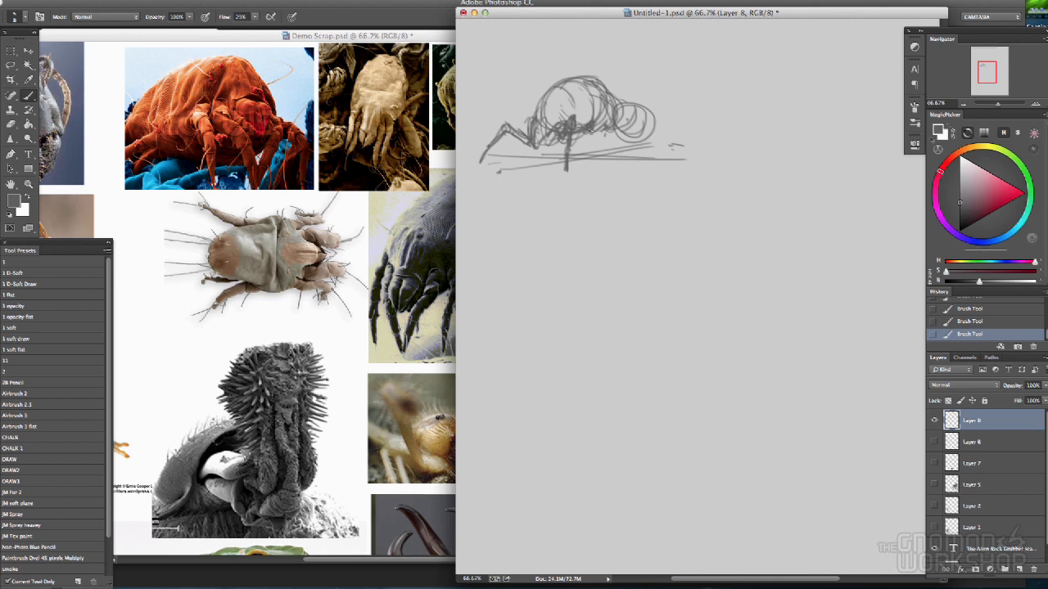
mouse_move(594, 120)
left_mouse_down()
mouse_move(624, 161)
mouse_move(585, 116)
mouse_move(550, 152)
mouse_move(567, 172)
left_mouse_up()
mouse_move(574, 135)
left_mouse_down()
mouse_move(571, 166)
mouse_move(575, 109)
left_mouse_up()
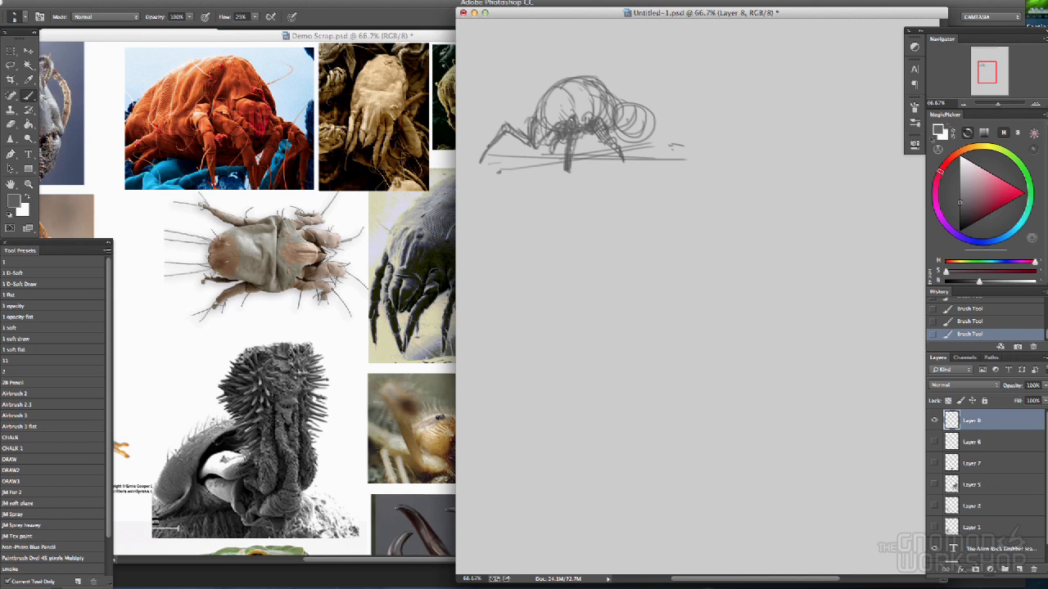
mouse_move(491, 144)
left_mouse_down()
mouse_move(478, 163)
mouse_move(529, 135)
left_mouse_up()
mouse_move(617, 121)
left_mouse_down()
mouse_move(609, 135)
mouse_move(635, 129)
mouse_move(649, 153)
mouse_move(627, 135)
mouse_move(650, 144)
mouse_move(640, 150)
mouse_move(650, 156)
mouse_move(648, 146)
left_mouse_up()
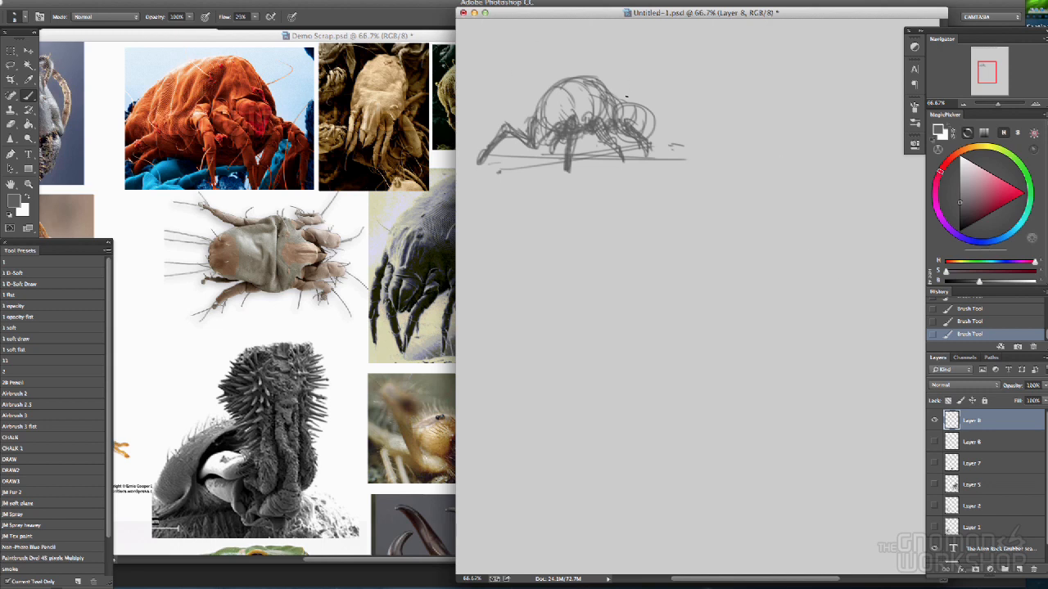
- Add short hairs and more contour lines to the mite creature, and draw a narrow upright scale figure beside it
left_click_drag(590, 132, 583, 145)
left_click_drag(545, 97, 639, 118)
left_click_drag(531, 104, 540, 95)
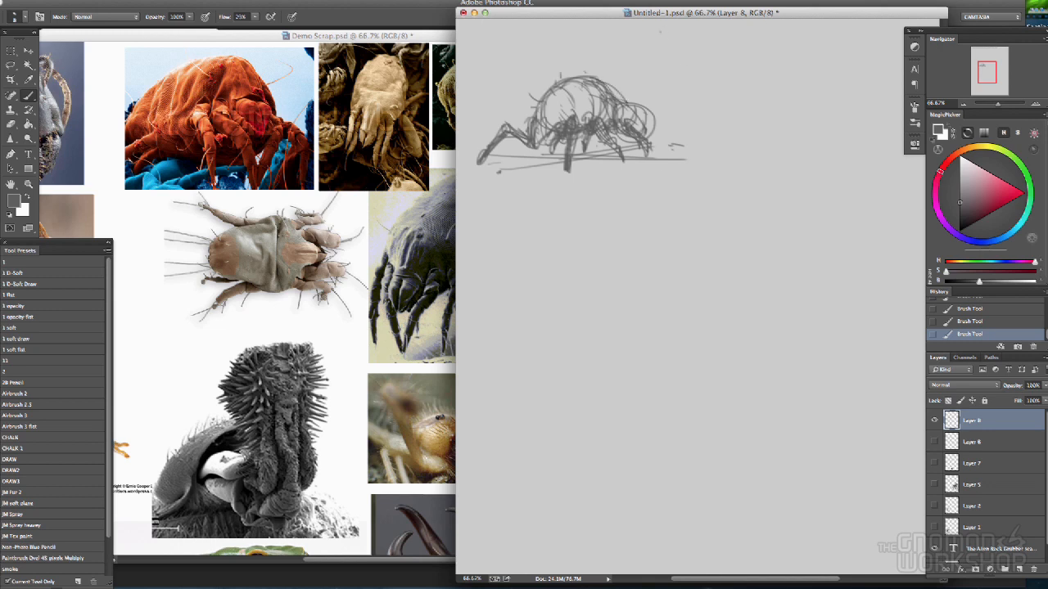
mouse_move(637, 130)
left_mouse_down()
mouse_move(634, 120)
mouse_move(641, 131)
left_mouse_up()
mouse_move(544, 95)
left_mouse_down()
mouse_move(530, 121)
mouse_move(563, 88)
mouse_move(556, 125)
left_mouse_up()
mouse_move(678, 78)
left_mouse_down()
mouse_move(684, 151)
mouse_move(678, 77)
left_mouse_up()
left_click_drag(681, 136, 682, 150)
mouse_move(489, 152)
left_mouse_down()
mouse_move(478, 162)
mouse_move(505, 138)
mouse_move(537, 150)
mouse_move(526, 135)
mouse_move(543, 101)
mouse_move(555, 143)
left_mouse_up()
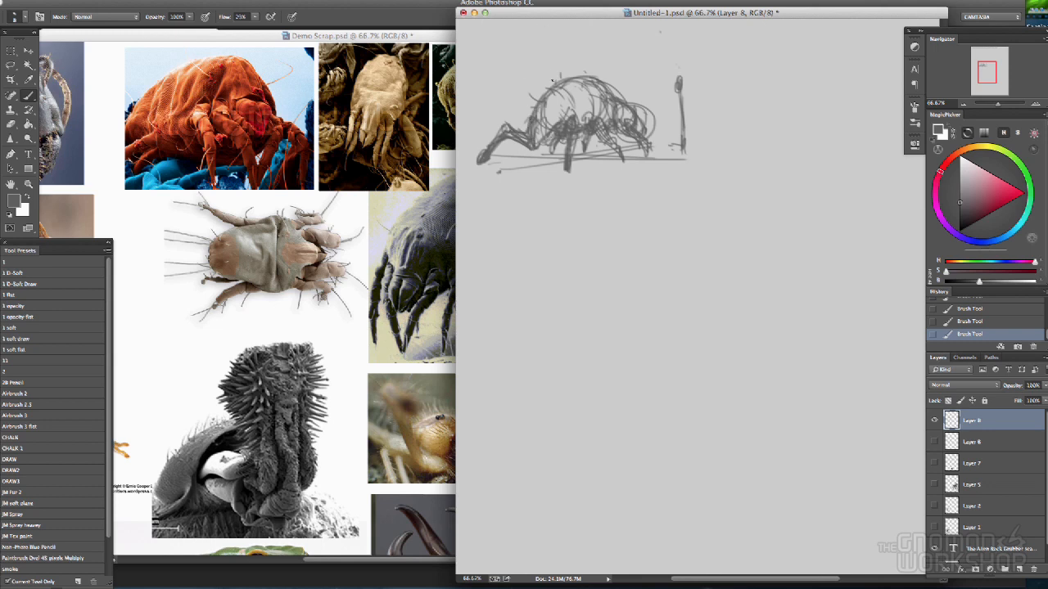
- Shade the mite creature's body and legs in soft grey, and erase the upright figure and the loose circle outline
mouse_move(565, 92)
left_mouse_down()
mouse_move(533, 128)
mouse_move(539, 136)
mouse_move(557, 110)
mouse_move(539, 141)
mouse_move(575, 112)
mouse_move(567, 164)
mouse_move(571, 130)
mouse_move(591, 130)
mouse_move(568, 80)
mouse_move(590, 125)
mouse_move(596, 89)
mouse_move(602, 118)
mouse_move(605, 105)
mouse_move(613, 125)
mouse_move(620, 109)
mouse_move(641, 129)
mouse_move(600, 133)
mouse_move(619, 158)
mouse_move(625, 119)
mouse_move(649, 152)
left_mouse_up()
left_click_drag(623, 108, 632, 124)
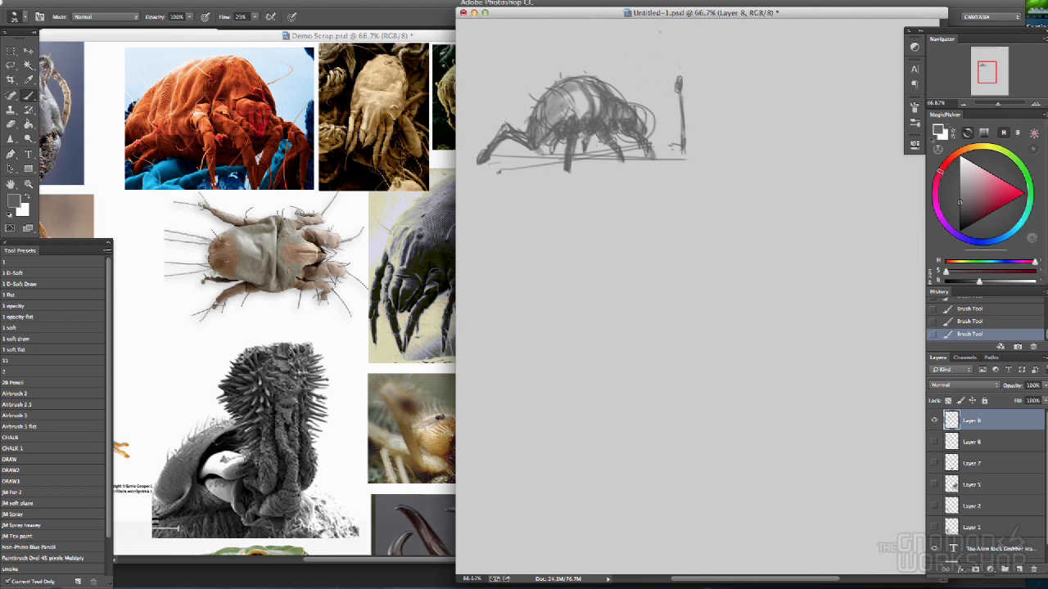
mouse_move(659, 135)
left_mouse_down()
mouse_move(621, 139)
mouse_move(651, 141)
mouse_move(658, 118)
mouse_move(661, 130)
mouse_move(678, 87)
left_mouse_up()
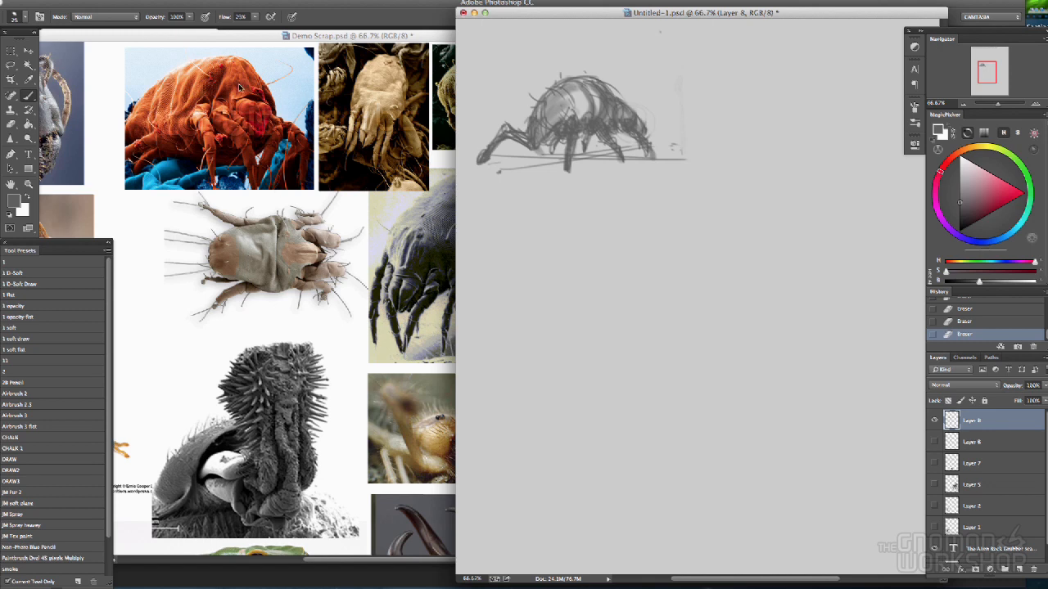
- Frame the horned beetle photo on the reference sheet and sketch thin appendages above the mite creature's long outstretched leg
left_click(334, 38)
left_click_drag(367, 178, 606, 16)
left_click_drag(692, 252, 362, 244)
left_click_drag(489, 391, 427, 189)
left_click(615, 12)
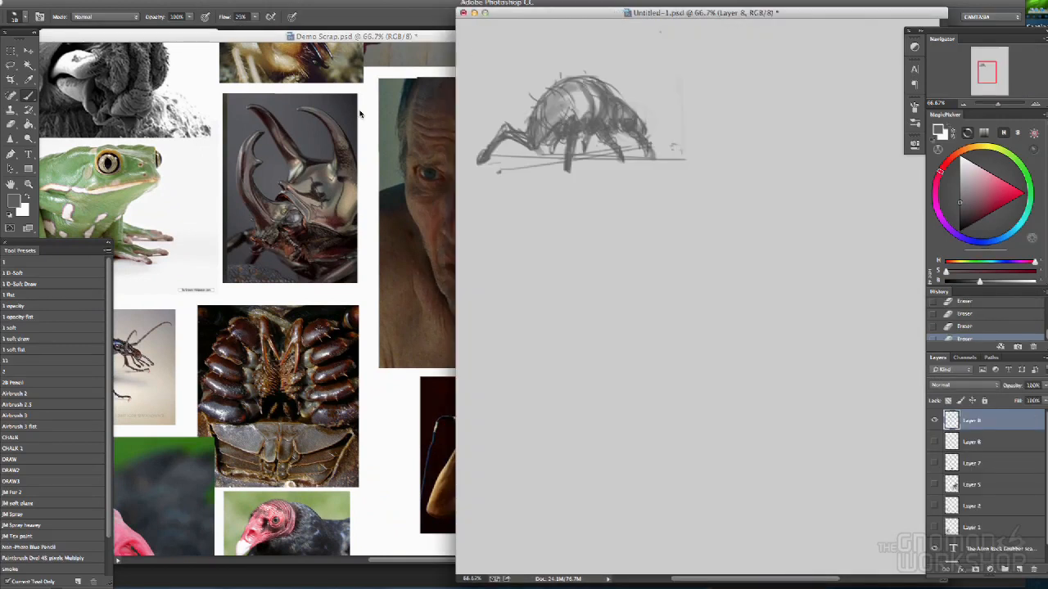
mouse_move(532, 132)
left_mouse_down()
mouse_move(519, 113)
mouse_move(533, 127)
left_mouse_up()
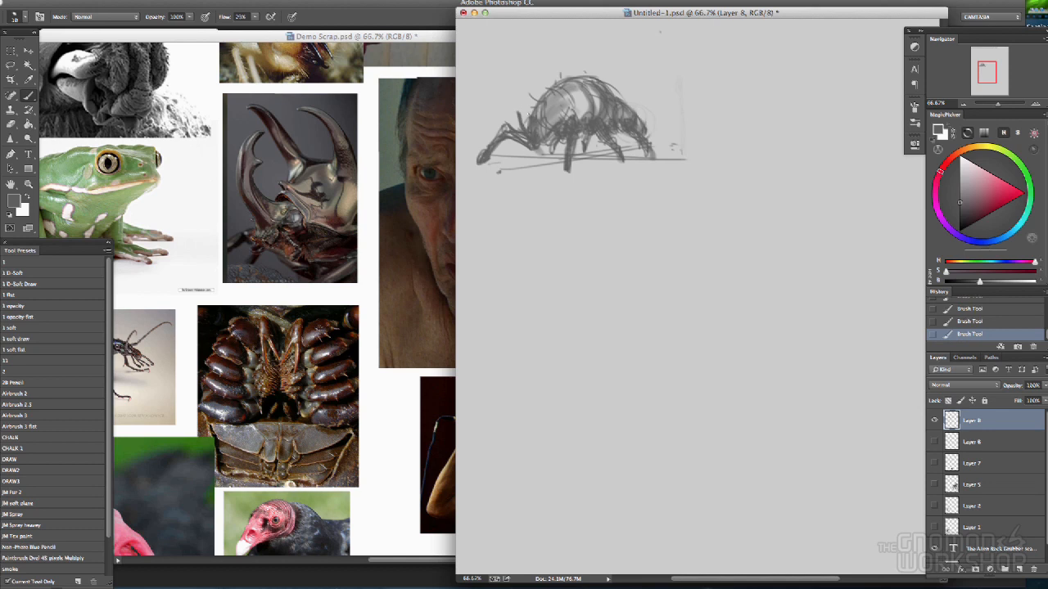
left_click_drag(538, 125, 537, 143)
- Frame the mite photos again on the reference sheet and reinforce the legs under the sketched mite creature
left_click(196, 311)
left_click_drag(249, 301, 916, 501)
left_click_drag(616, 97, 180, 309)
left_click(760, 16)
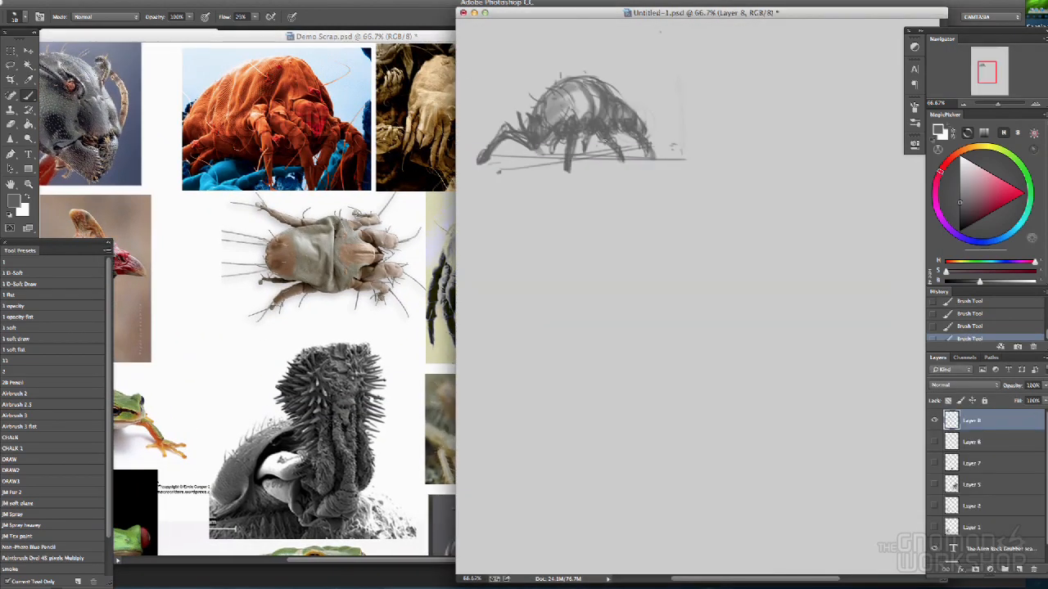
left_click_drag(596, 125, 624, 160)
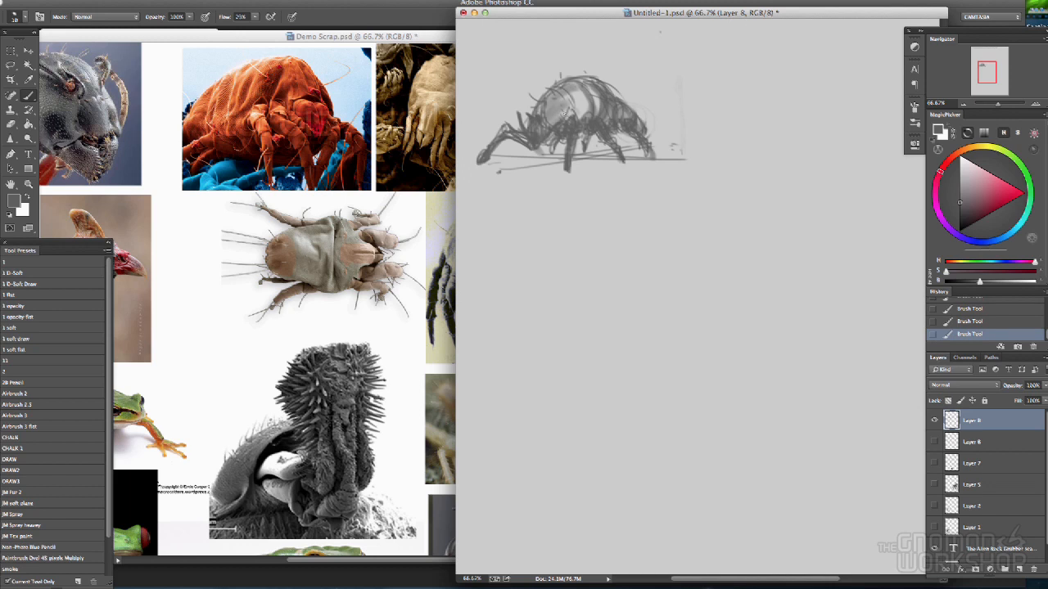
- Move the mite sketch to the lower right of the canvas and create a new layer above it
mouse_move(567, 138)
left_mouse_down()
mouse_move(592, 336)
mouse_move(604, 70)
mouse_move(859, 63)
mouse_move(815, 91)
mouse_move(564, 87)
mouse_move(574, 130)
mouse_move(821, 351)
mouse_move(796, 458)
left_mouse_up()
left_click(1021, 569)
- Undo the stray stroke on the reference sheet and frame its tree frog photos beside the Untitled-1.psd canvas
left_click(324, 38)
left_click_drag(217, 300, 376, 152)
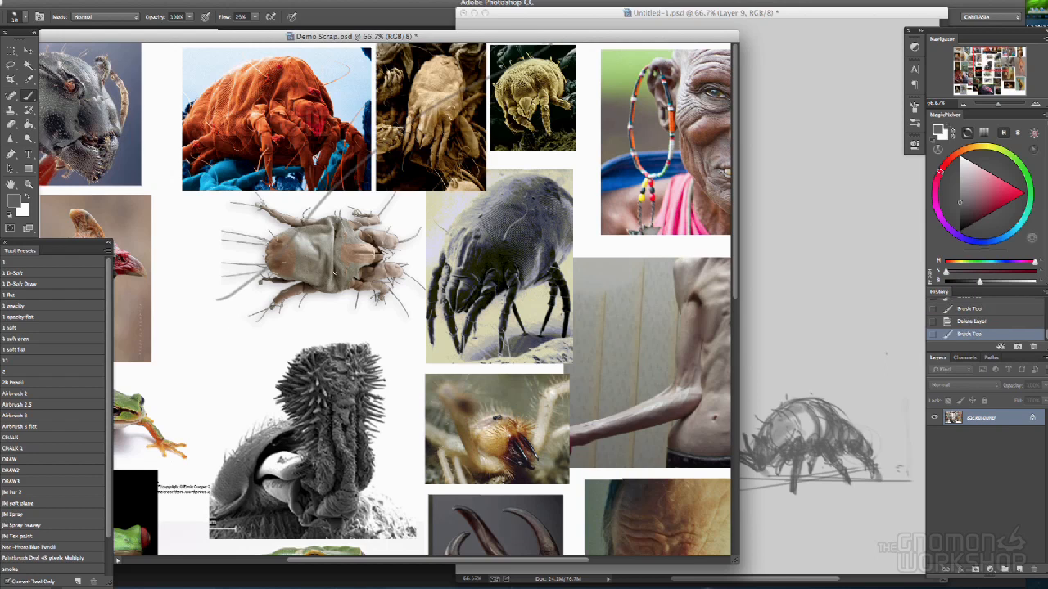
key("ctrl+z")
mouse_move(333, 283)
left_mouse_down()
mouse_move(336, 311)
mouse_move(611, 22)
left_mouse_up()
left_click_drag(374, 311, 575, 114)
left_click_drag(638, 109, 319, 97)
left_click(687, 15)
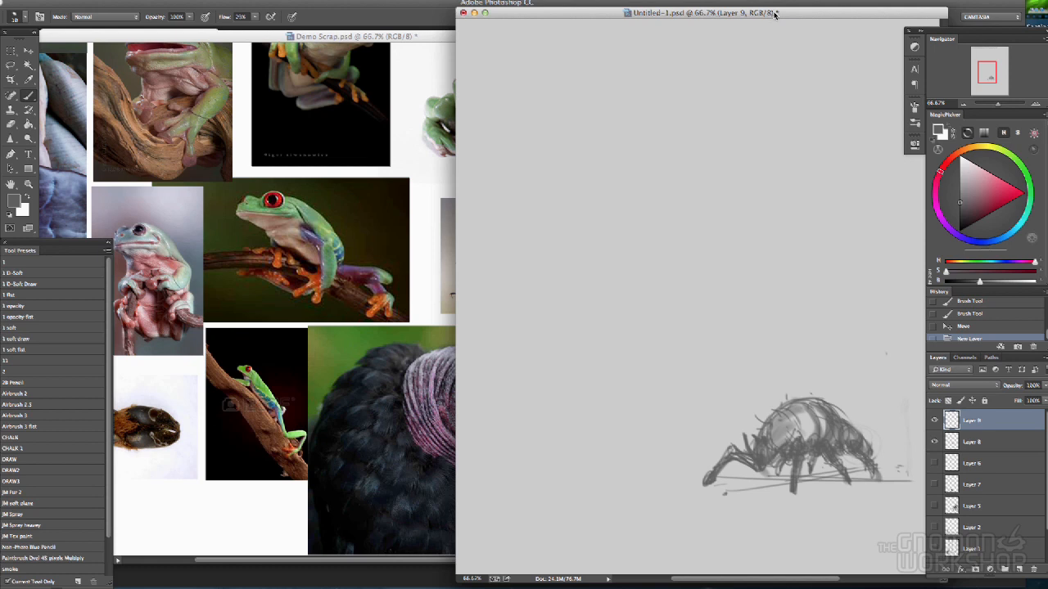
left_click_drag(775, 16, 772, 17)
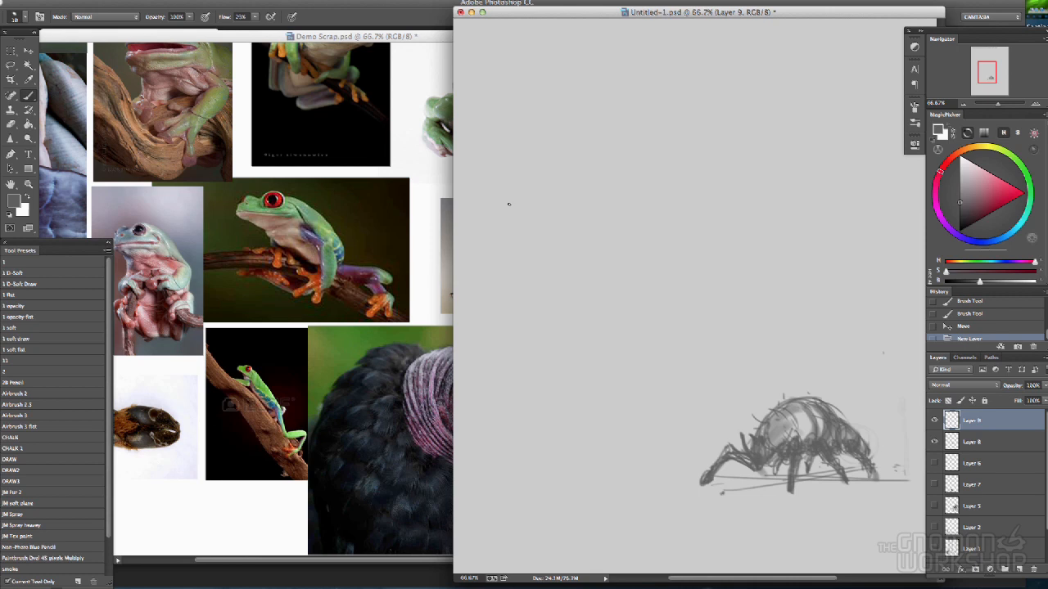
left_click(407, 41)
left_click_drag(400, 164, 366, 195)
left_click(775, 15)
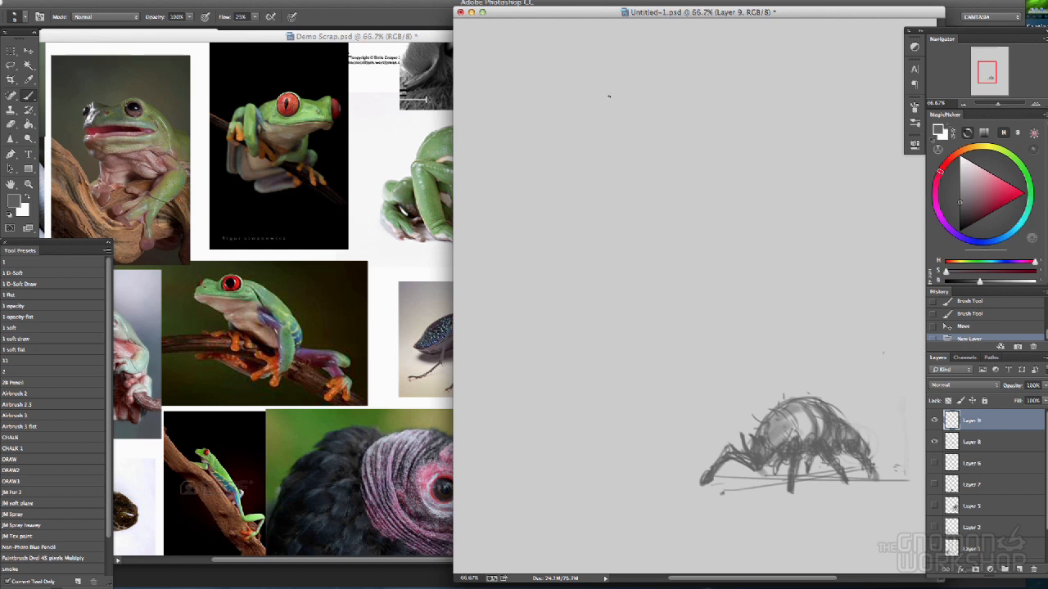
- Sketch a second, hunched creature with a rounded body and head and two long thin front legs in the upper canvas
mouse_move(666, 92)
left_mouse_down()
mouse_move(661, 117)
mouse_move(630, 98)
mouse_move(655, 73)
mouse_move(645, 151)
mouse_move(614, 110)
mouse_move(651, 151)
mouse_move(696, 100)
mouse_move(698, 77)
mouse_move(689, 105)
mouse_move(705, 115)
mouse_move(700, 78)
mouse_move(709, 115)
mouse_move(711, 100)
mouse_move(684, 105)
left_mouse_up()
mouse_move(676, 107)
left_mouse_down()
mouse_move(708, 111)
mouse_move(691, 74)
mouse_move(670, 98)
mouse_move(679, 87)
mouse_move(683, 111)
mouse_move(671, 95)
mouse_move(693, 79)
mouse_move(712, 115)
mouse_move(711, 92)
mouse_move(702, 107)
mouse_move(651, 72)
left_mouse_up()
mouse_move(630, 115)
left_mouse_down()
mouse_move(615, 129)
mouse_move(661, 103)
left_mouse_up()
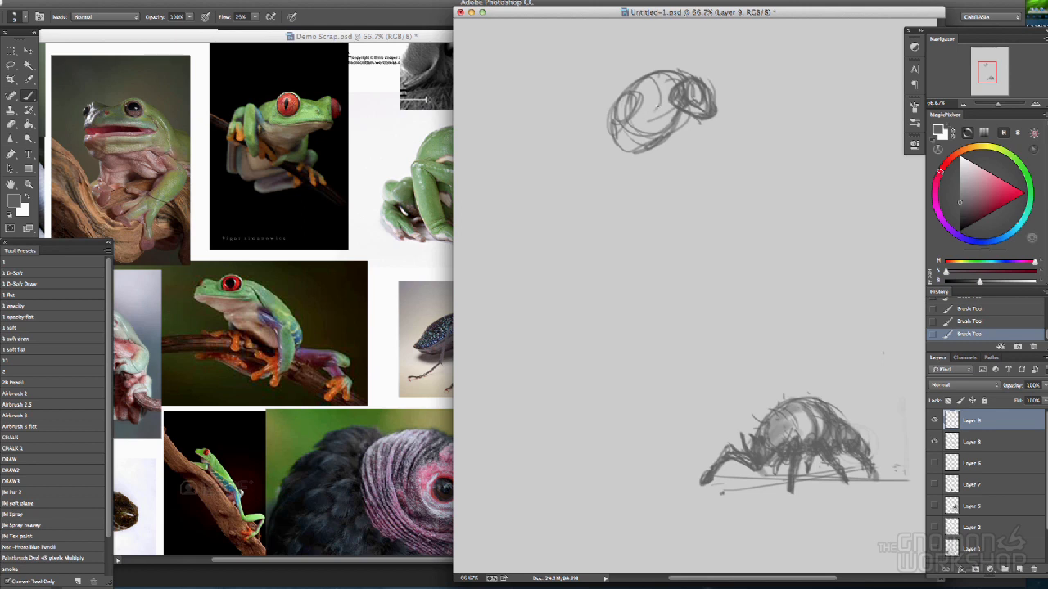
mouse_move(658, 99)
left_mouse_down()
mouse_move(636, 148)
mouse_move(642, 139)
mouse_move(669, 229)
mouse_move(633, 164)
mouse_move(642, 188)
mouse_move(654, 102)
left_mouse_up()
mouse_move(681, 134)
left_mouse_down()
mouse_move(678, 183)
mouse_move(696, 219)
left_mouse_up()
mouse_move(675, 139)
left_mouse_down()
mouse_move(676, 116)
mouse_move(671, 126)
mouse_move(691, 122)
mouse_move(664, 112)
mouse_move(666, 121)
mouse_move(668, 95)
mouse_move(662, 104)
mouse_move(688, 78)
mouse_move(665, 102)
mouse_move(683, 122)
left_mouse_up()
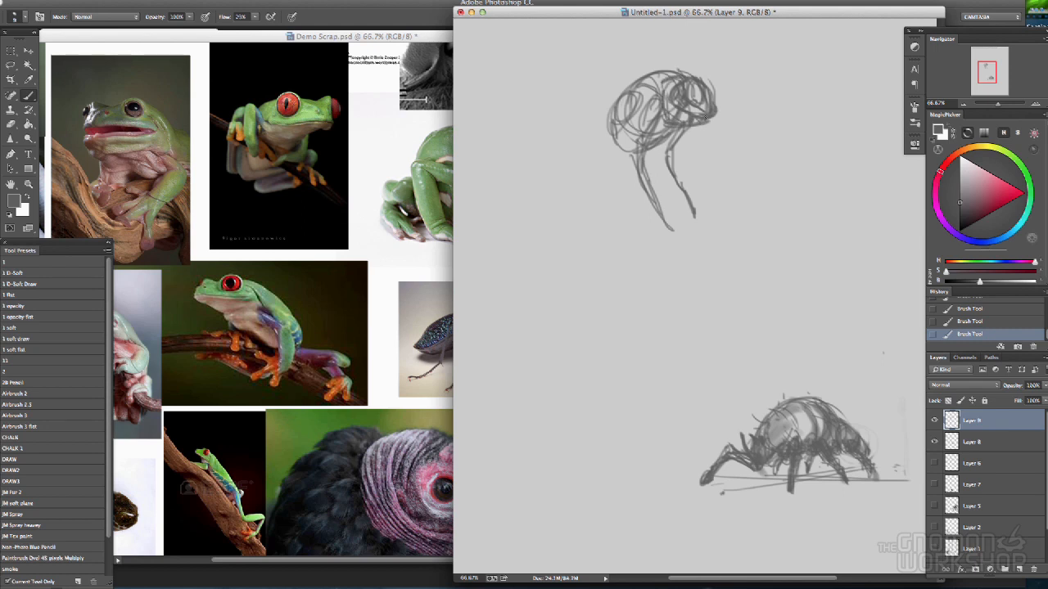
- Sketch the hunched creature's hind legs and draw crossed ground lines beneath its feet
mouse_move(610, 143)
left_mouse_down()
mouse_move(583, 160)
mouse_move(610, 131)
mouse_move(582, 161)
mouse_move(640, 148)
left_mouse_up()
left_click_drag(635, 100, 591, 140)
mouse_move(621, 103)
left_mouse_down()
mouse_move(583, 153)
mouse_move(613, 109)
left_mouse_up()
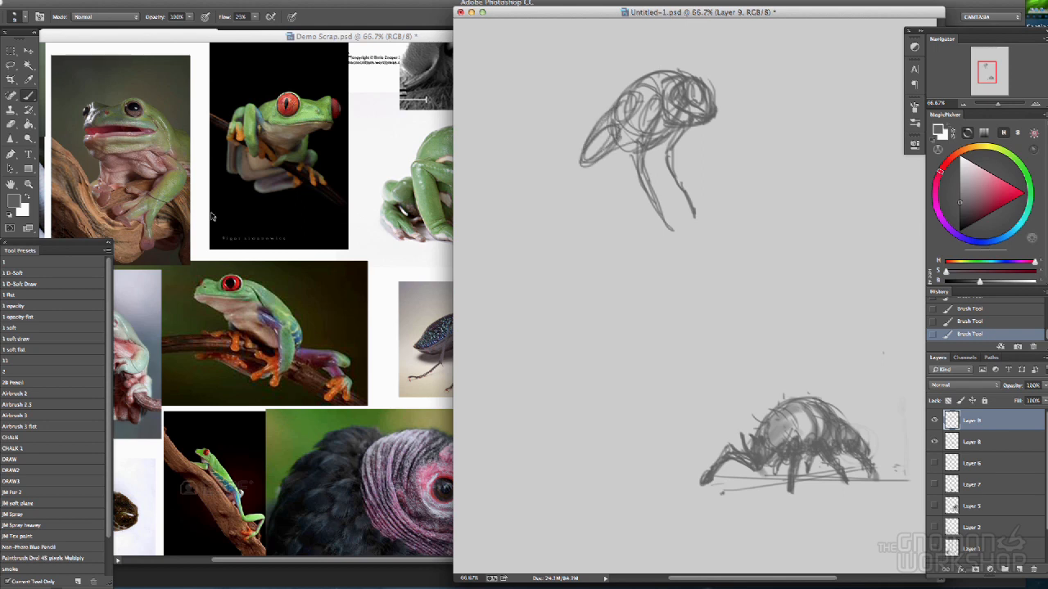
left_click_drag(635, 183, 658, 226)
left_click_drag(550, 228, 704, 206)
left_click_drag(527, 209, 716, 222)
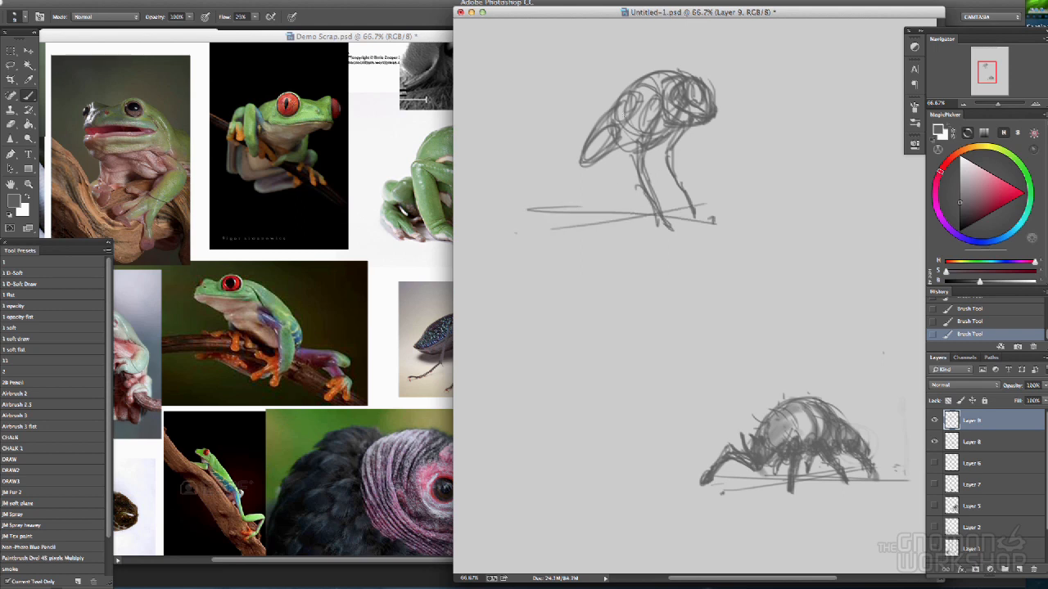
mouse_move(594, 164)
left_mouse_down()
mouse_move(552, 191)
mouse_move(536, 221)
mouse_move(562, 185)
mouse_move(624, 144)
mouse_move(663, 179)
mouse_move(619, 194)
mouse_move(641, 211)
mouse_move(637, 190)
left_mouse_up()
- Frame the large vulture portrait on the reference sheet and give the hunched creature's head a hooked beak
left_click(386, 367)
mouse_move(479, 330)
left_mouse_down()
mouse_move(505, 266)
mouse_move(496, 249)
mouse_move(275, 246)
left_mouse_up()
left_click(766, 22)
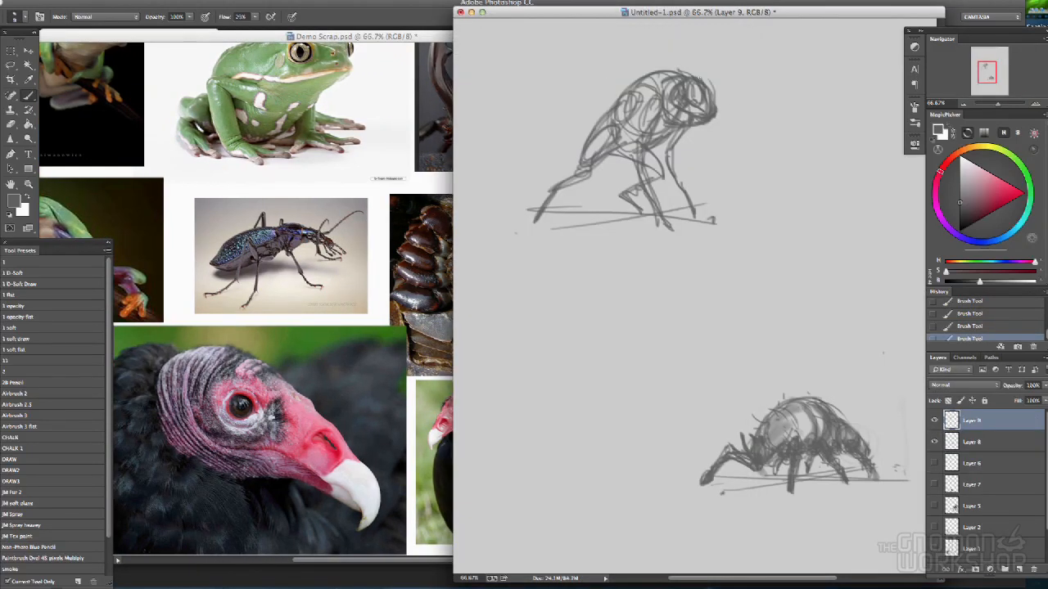
mouse_move(702, 99)
left_mouse_down()
mouse_move(693, 113)
mouse_move(712, 123)
left_mouse_up()
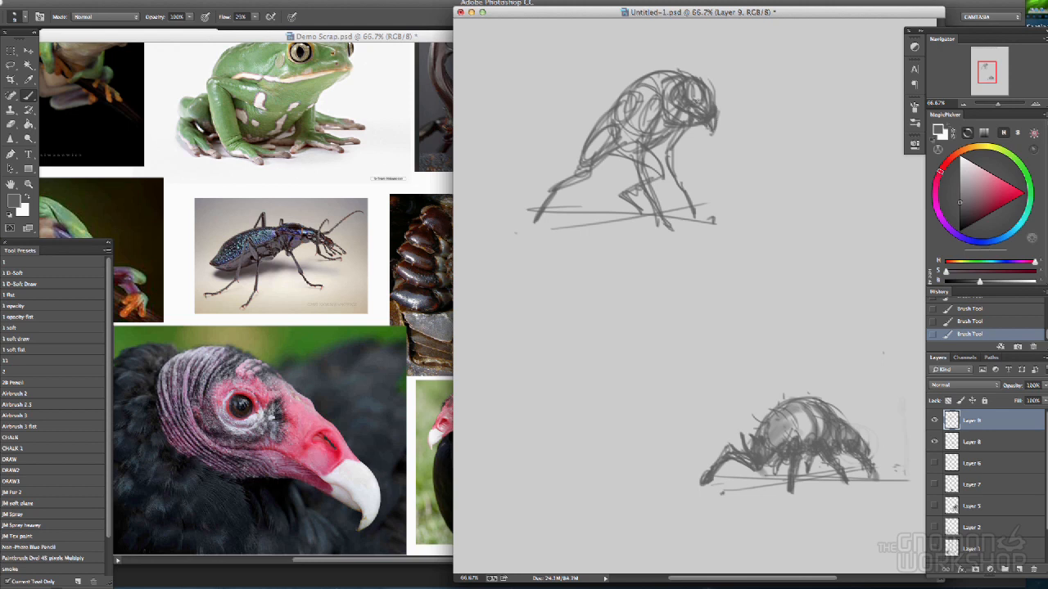
- Refine the hunched creature's head and ribbed torso, thicken its legs, and define its feet and knee joint
left_click_drag(712, 99, 697, 78)
mouse_move(645, 123)
left_mouse_down()
mouse_move(635, 144)
mouse_move(659, 215)
left_mouse_up()
left_click_drag(639, 163, 641, 176)
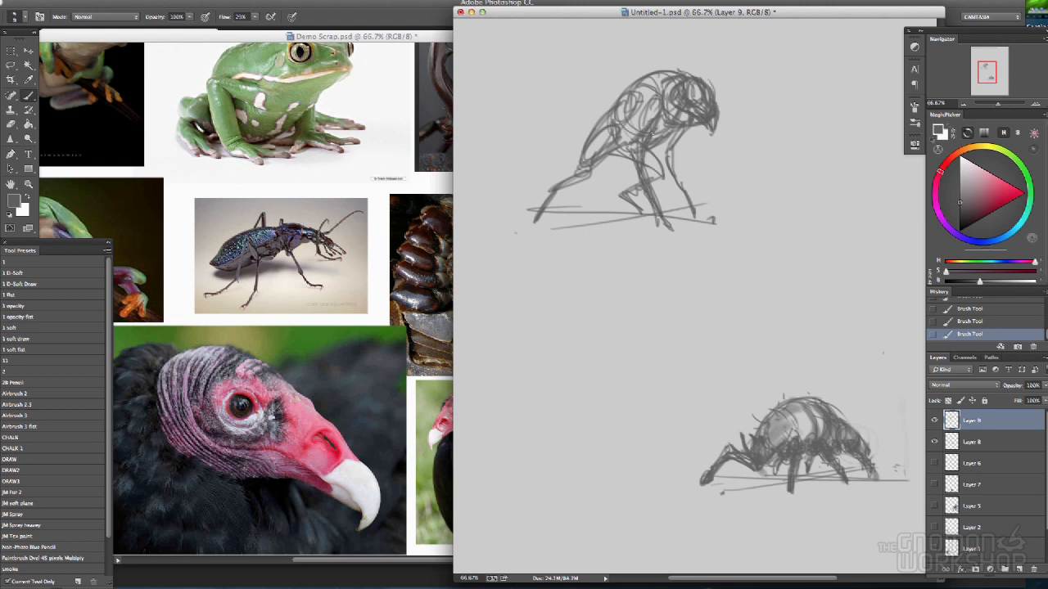
mouse_move(656, 90)
left_mouse_down()
mouse_move(651, 117)
mouse_move(639, 91)
left_mouse_up()
mouse_move(670, 131)
left_mouse_down()
mouse_move(692, 214)
mouse_move(674, 184)
mouse_move(707, 225)
left_mouse_up()
left_click_drag(540, 206, 519, 229)
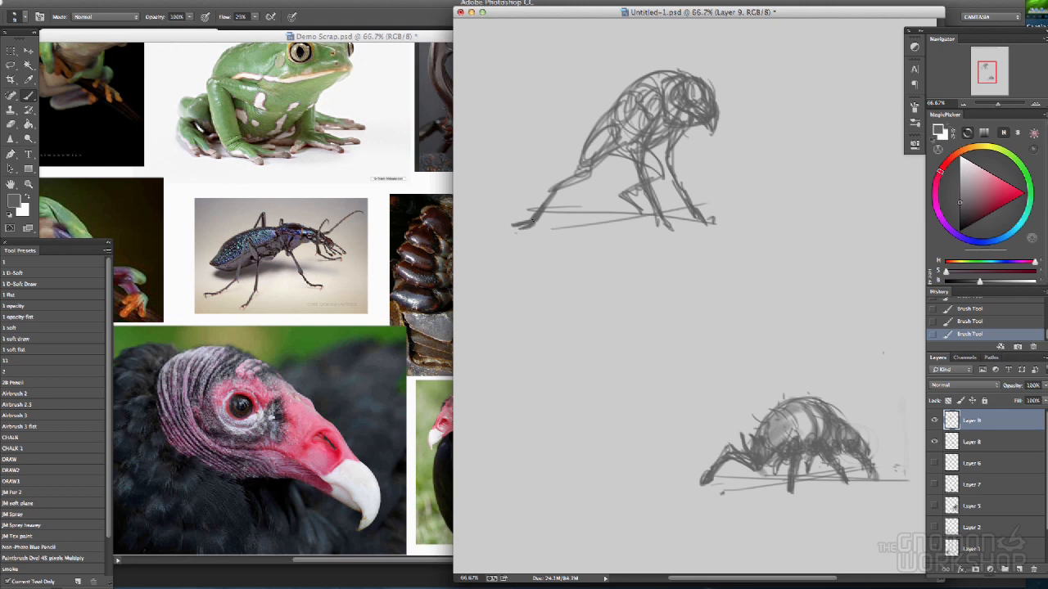
mouse_move(547, 196)
left_mouse_down()
mouse_move(587, 164)
mouse_move(593, 177)
mouse_move(616, 147)
left_mouse_up()
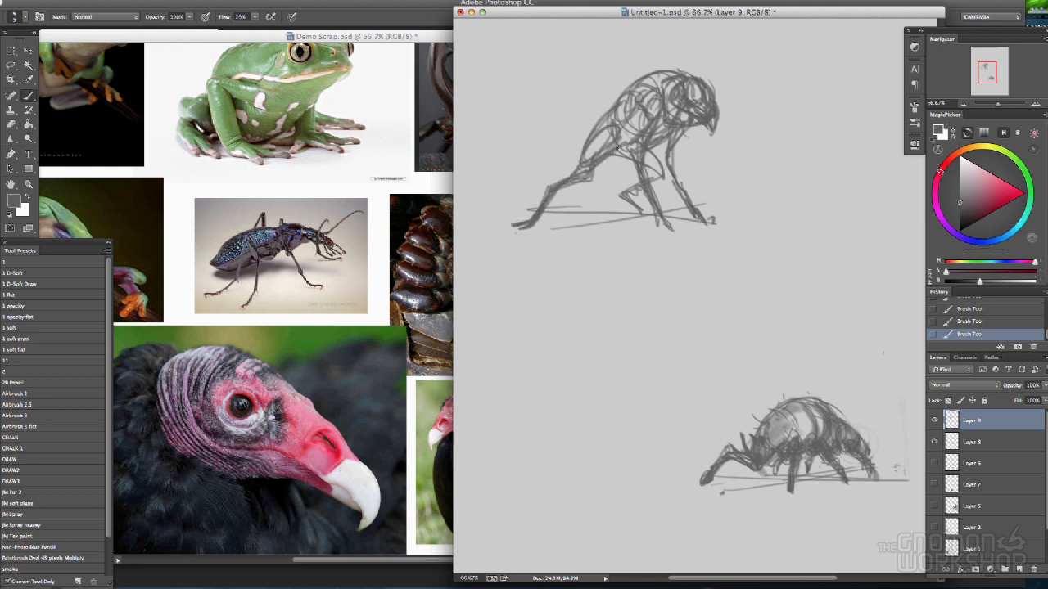
mouse_move(632, 208)
left_mouse_down()
mouse_move(631, 197)
mouse_move(665, 177)
mouse_move(654, 166)
mouse_move(618, 194)
left_mouse_up()
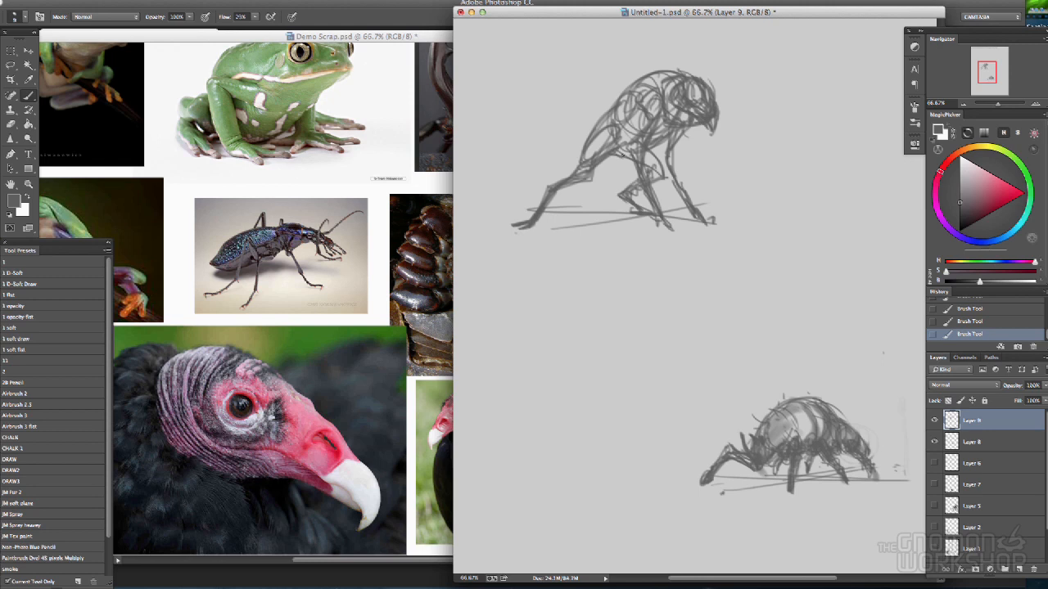
mouse_move(700, 216)
left_mouse_down()
mouse_move(711, 219)
mouse_move(672, 233)
left_mouse_up()
- Move the hunched creature sketch down beside the domed creature and add a new layer
mouse_move(715, 117)
left_mouse_down()
mouse_move(680, 146)
mouse_move(689, 385)
mouse_move(673, 390)
left_mouse_up()
left_click(1019, 568)
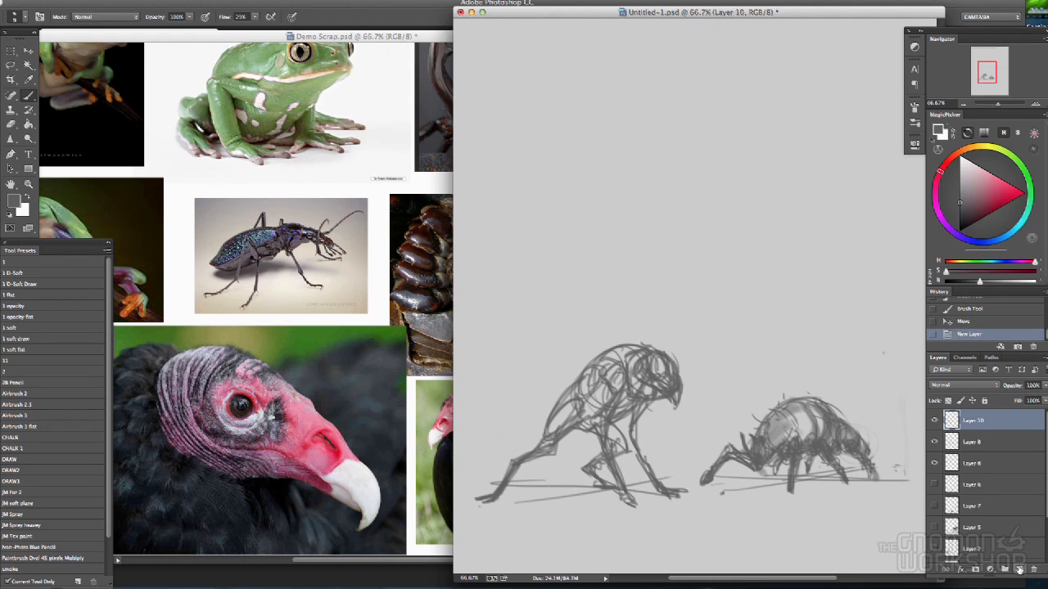
- Examine the frog, vulture, beetle and insect photos across the Demo Scrap.psd reference sheet for the next creature's features
left_click(419, 37)
left_click_drag(360, 227, 647, 345)
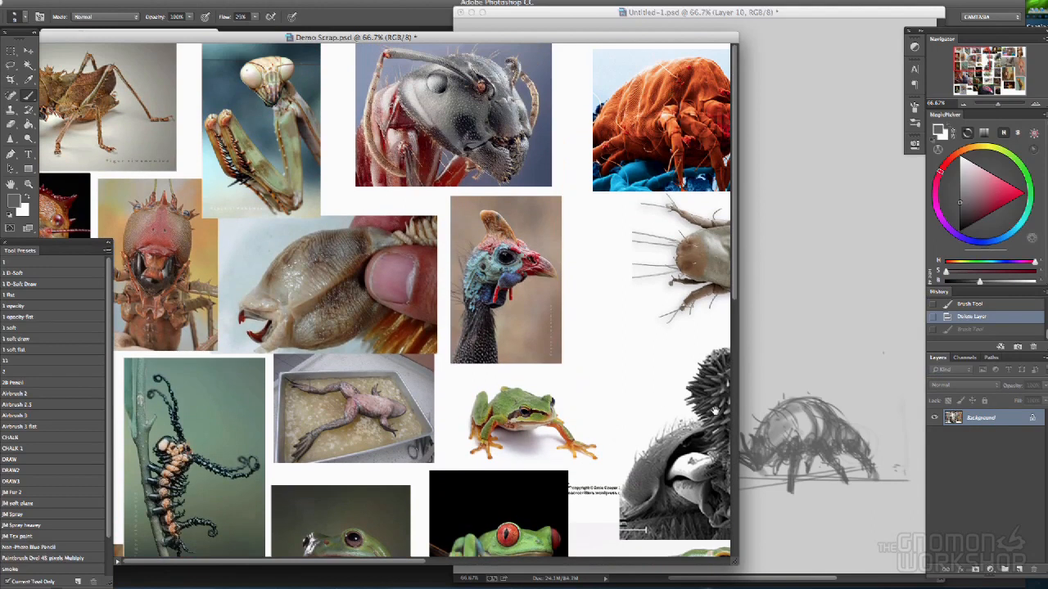
left_click_drag(386, 427, 414, 100)
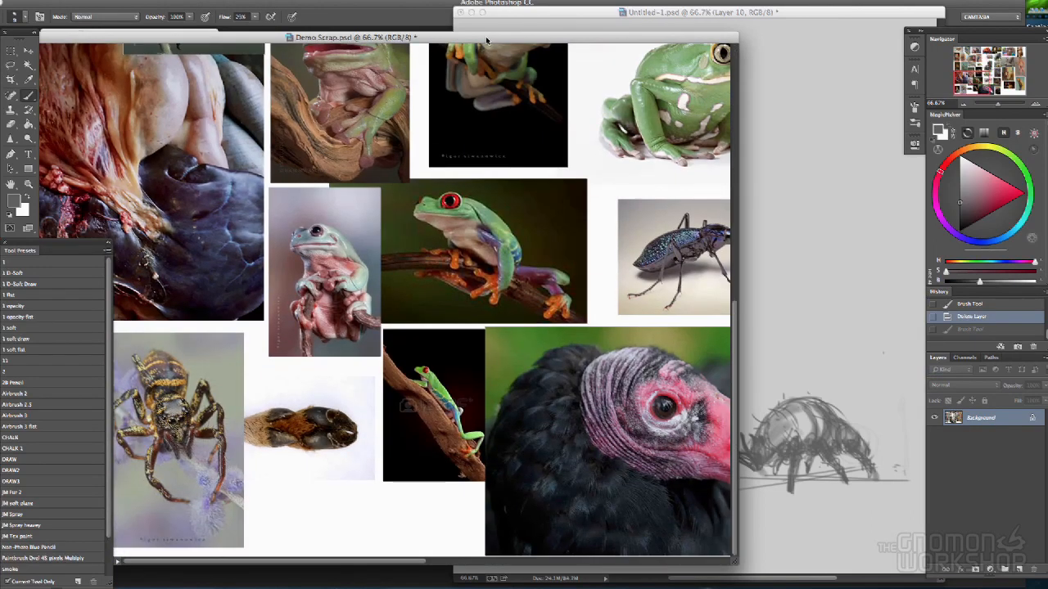
left_click_drag(446, 39, 550, 34)
left_click_drag(747, 238, 406, 258)
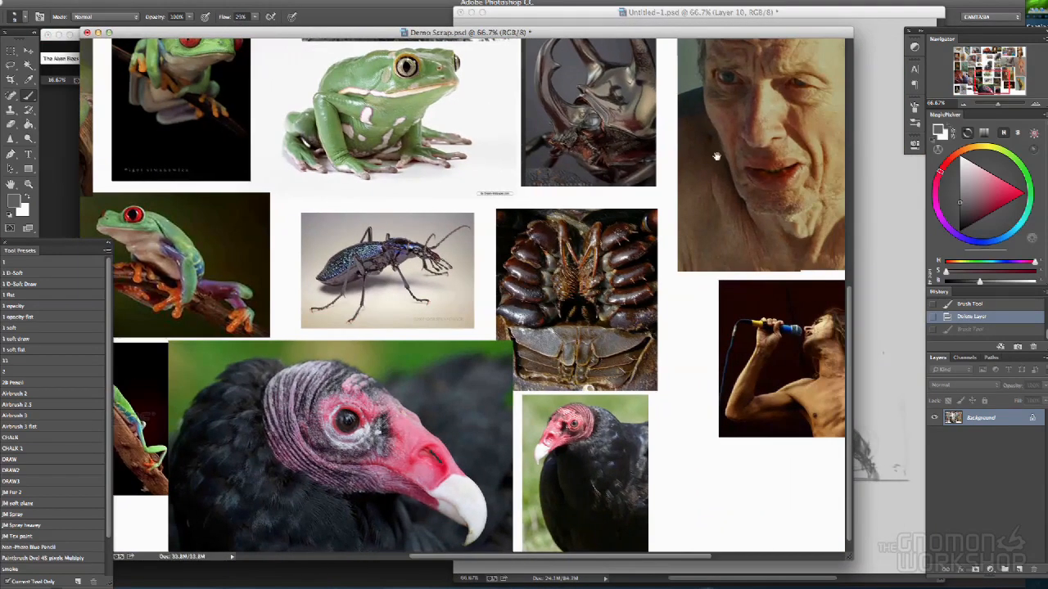
left_click_drag(712, 156, 360, 131)
left_click_drag(532, 124, 512, 401)
left_click_drag(362, 331, 765, 379)
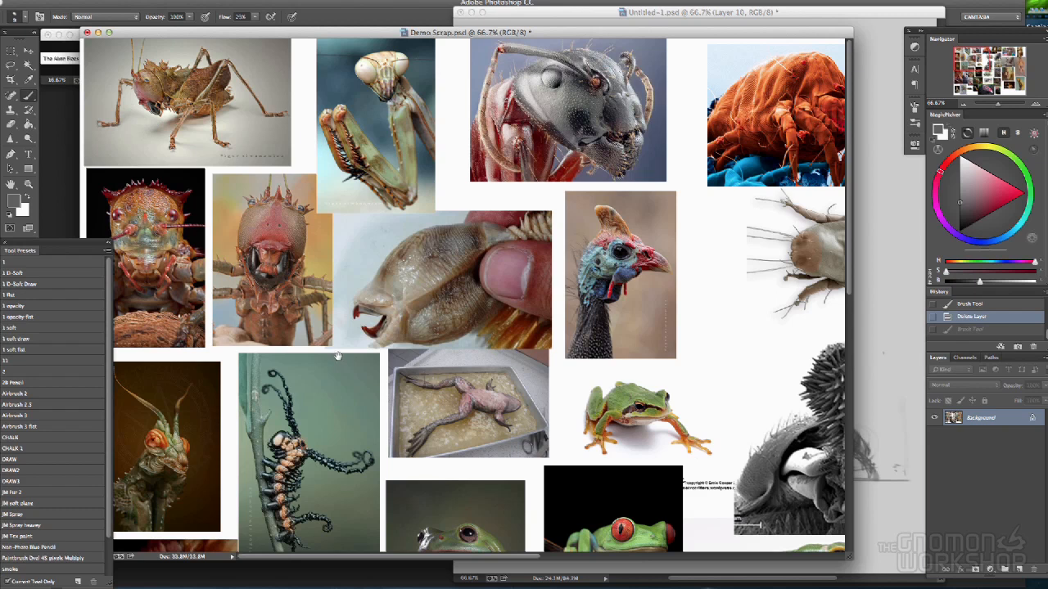
- Arrange the reference sheet and Untitled-1.psd windows so the spiny insect and mantis photos sit beside the canvas
left_click_drag(857, 15, 829, 13)
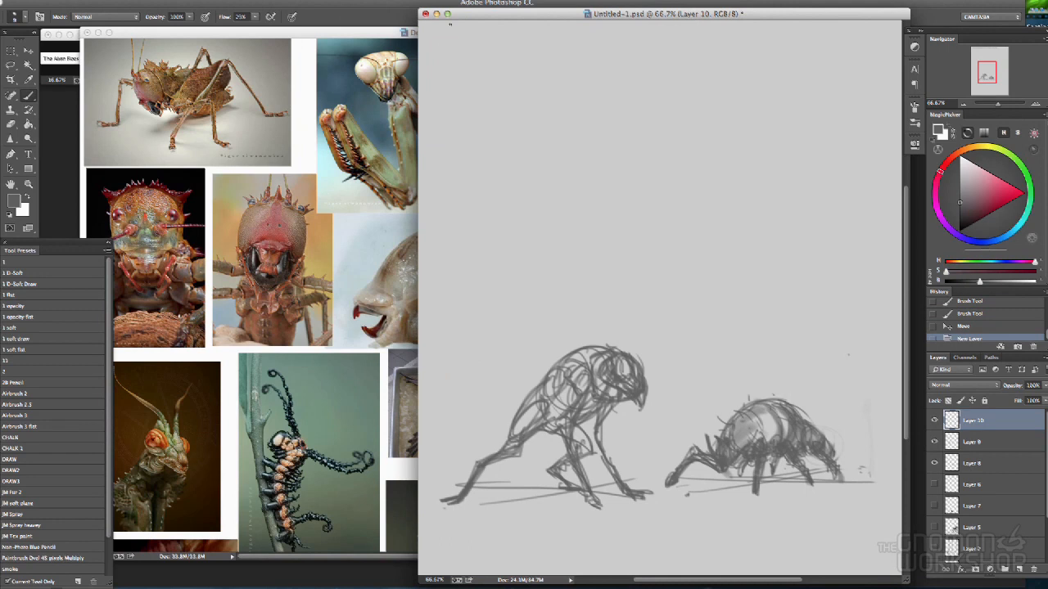
mouse_move(506, 20)
left_mouse_down()
mouse_move(404, 100)
mouse_move(508, 23)
left_mouse_up()
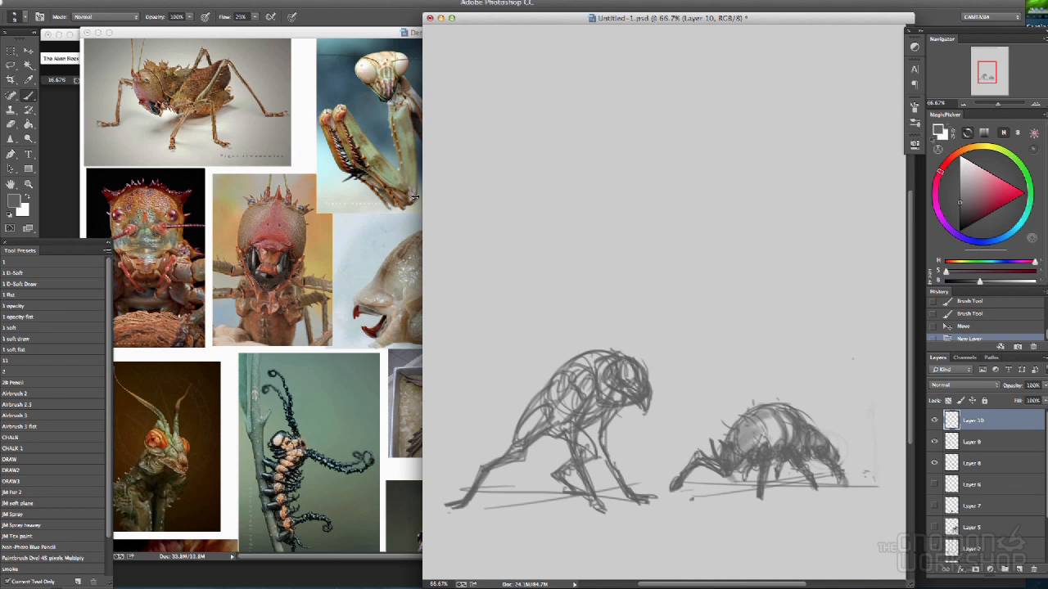
mouse_move(514, 23)
left_mouse_down()
mouse_move(382, 24)
mouse_move(508, 19)
left_mouse_up()
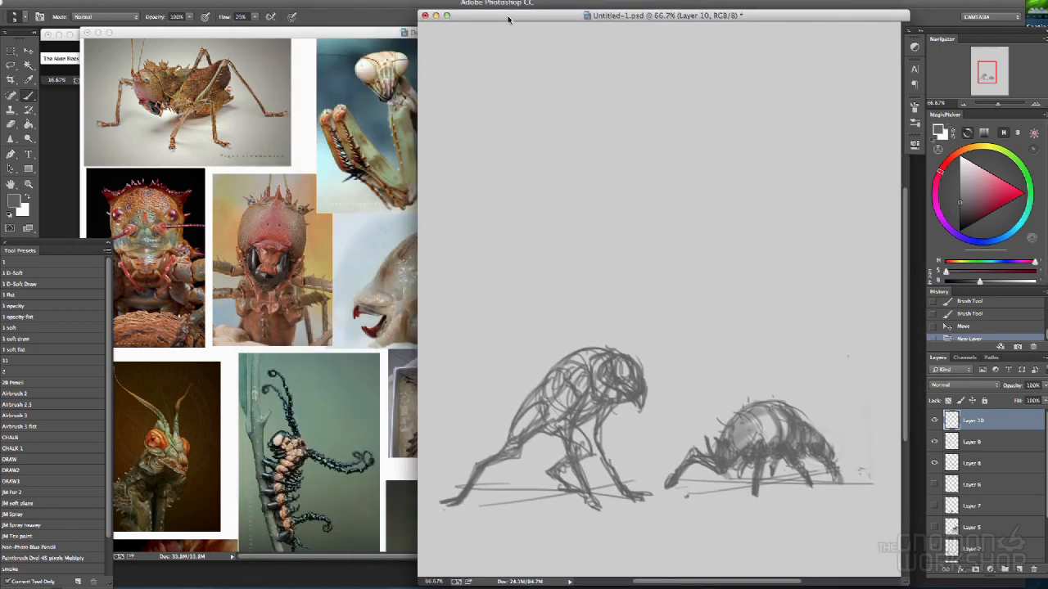
left_click(360, 33)
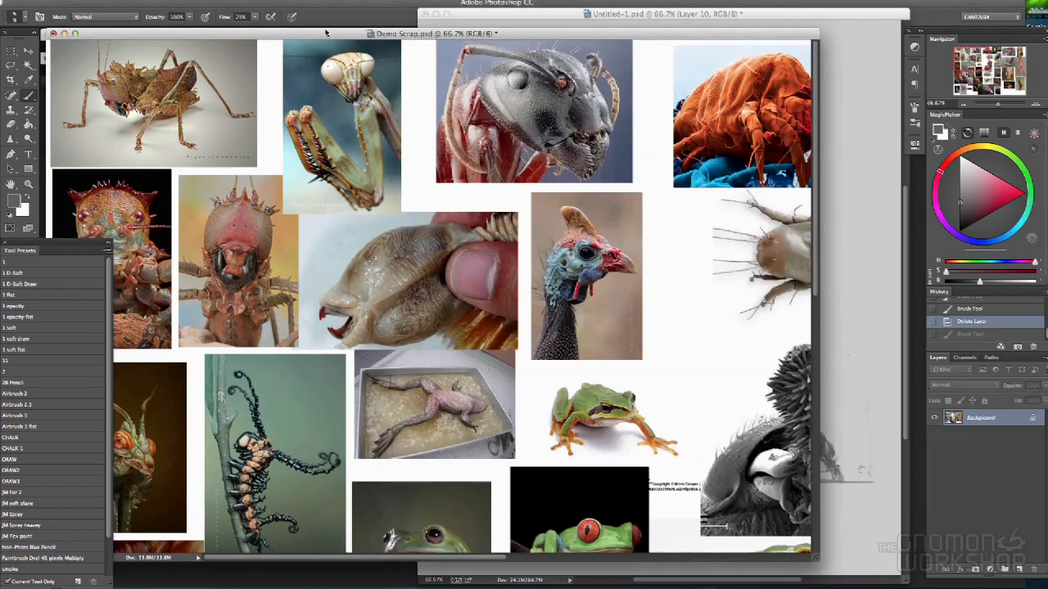
left_click(774, 17)
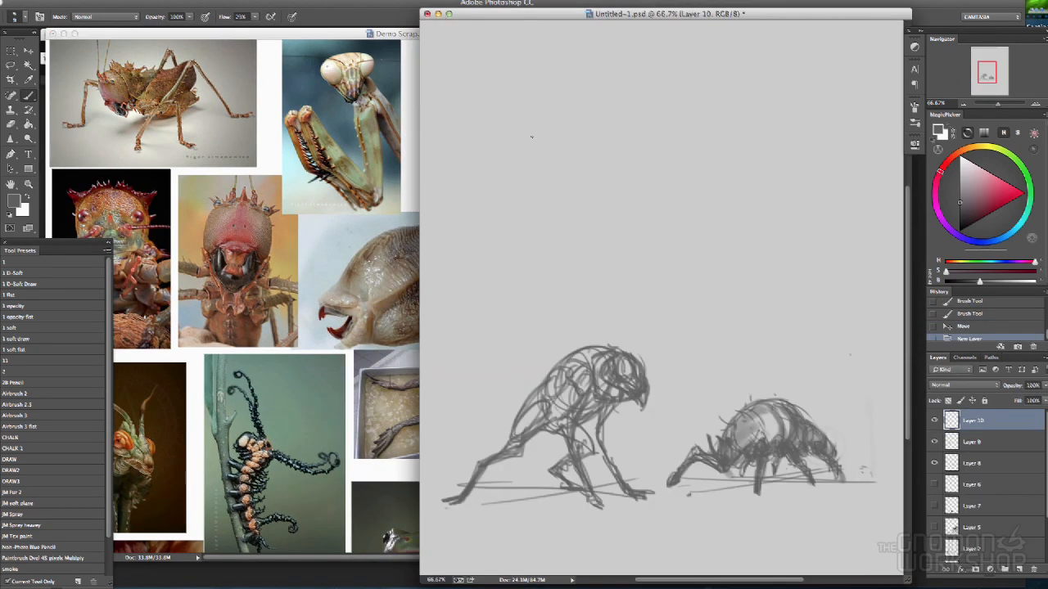
- Sketch a third creature's small head, upright upper torso and segmented abdomen trailing behind in the upper canvas
mouse_move(594, 85)
left_mouse_down()
mouse_move(601, 128)
mouse_move(606, 90)
left_mouse_up()
left_click_drag(607, 88, 624, 67)
left_click(934, 419)
left_click(934, 420)
mouse_move(568, 141)
left_mouse_down()
mouse_move(555, 165)
mouse_move(573, 173)
mouse_move(576, 156)
mouse_move(552, 183)
mouse_move(491, 209)
mouse_move(544, 172)
mouse_move(487, 211)
mouse_move(577, 163)
mouse_move(561, 114)
mouse_move(584, 74)
mouse_move(596, 114)
mouse_move(609, 90)
mouse_move(600, 82)
mouse_move(594, 95)
mouse_move(585, 66)
mouse_move(616, 69)
mouse_move(617, 91)
mouse_move(598, 99)
mouse_move(605, 88)
mouse_move(585, 111)
mouse_move(591, 139)
mouse_move(573, 127)
mouse_move(582, 148)
left_mouse_up()
left_click_drag(609, 134, 580, 169)
mouse_move(578, 182)
left_mouse_down()
mouse_move(557, 174)
mouse_move(542, 196)
left_mouse_up()
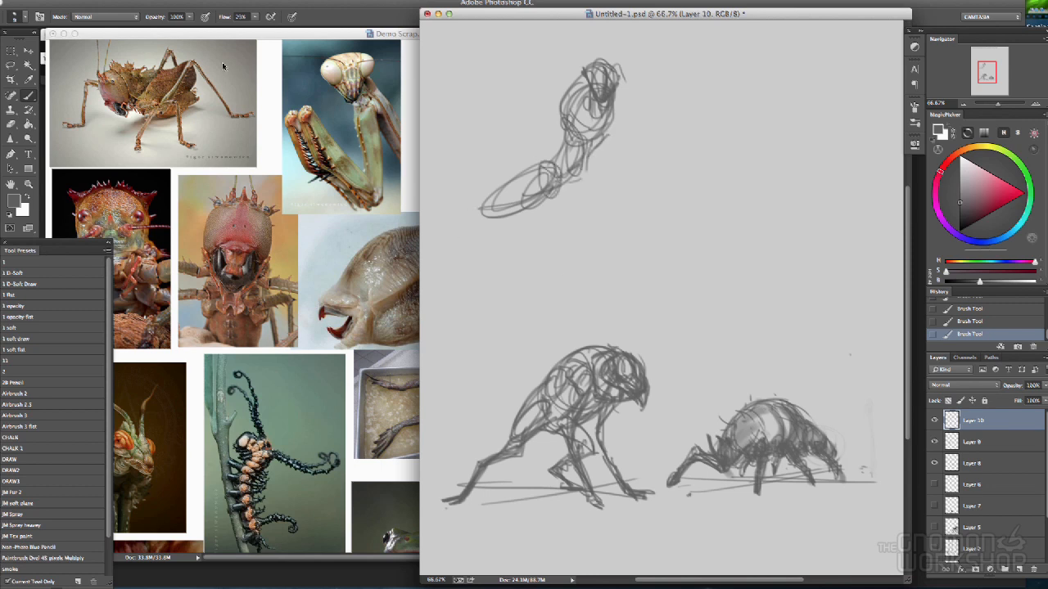
- Draw raised leg lines above the abdomen, add crossed ground lines and firm up the third creature's torso
mouse_move(523, 170)
left_mouse_down()
mouse_move(503, 192)
mouse_move(483, 141)
mouse_move(533, 173)
mouse_move(540, 199)
mouse_move(537, 164)
mouse_move(558, 181)
left_mouse_up()
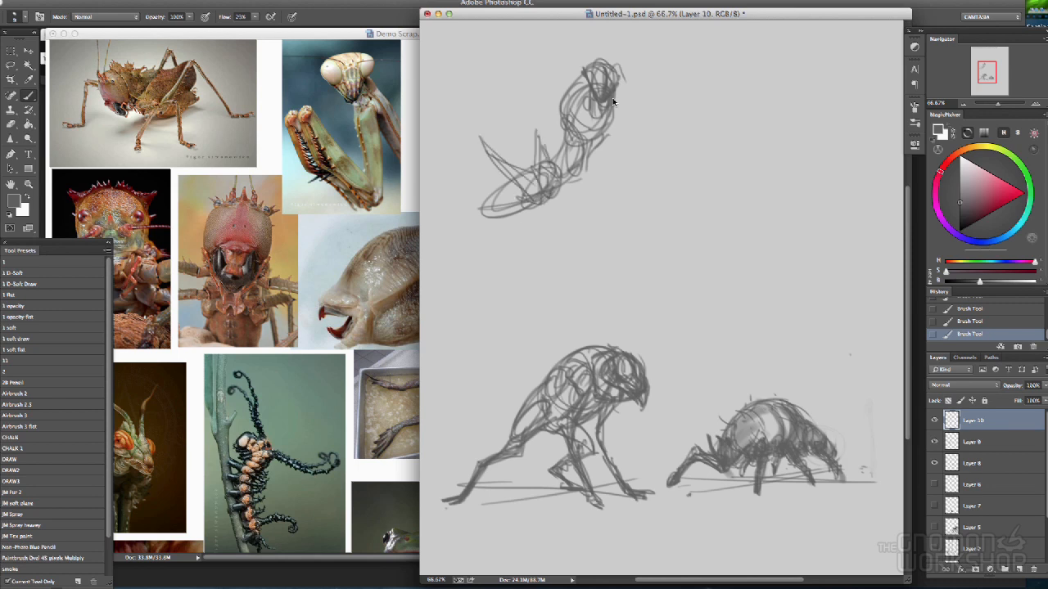
mouse_move(471, 281)
left_mouse_down()
mouse_move(695, 244)
mouse_move(584, 273)
left_mouse_up()
mouse_move(462, 256)
left_mouse_down()
mouse_move(686, 274)
mouse_move(673, 276)
left_mouse_up()
mouse_move(575, 88)
left_mouse_down()
mouse_move(567, 104)
mouse_move(614, 106)
mouse_move(610, 135)
mouse_move(586, 145)
mouse_move(599, 144)
mouse_move(591, 138)
mouse_move(562, 175)
mouse_move(572, 190)
left_mouse_up()
mouse_move(586, 154)
left_mouse_down()
mouse_move(579, 168)
mouse_move(600, 144)
left_mouse_up()
mouse_move(570, 180)
left_mouse_down()
mouse_move(545, 201)
mouse_move(524, 194)
left_mouse_up()
- Sketch the third creature's near hind leg with a high, pointed knee and a lower leg reaching the ground
mouse_move(495, 151)
left_mouse_down()
mouse_move(485, 153)
mouse_move(487, 201)
mouse_move(503, 224)
mouse_move(483, 259)
left_mouse_up()
left_click_drag(495, 221, 478, 277)
left_click_drag(503, 214, 488, 244)
left_click_drag(501, 215, 484, 158)
left_click_drag(487, 152, 497, 221)
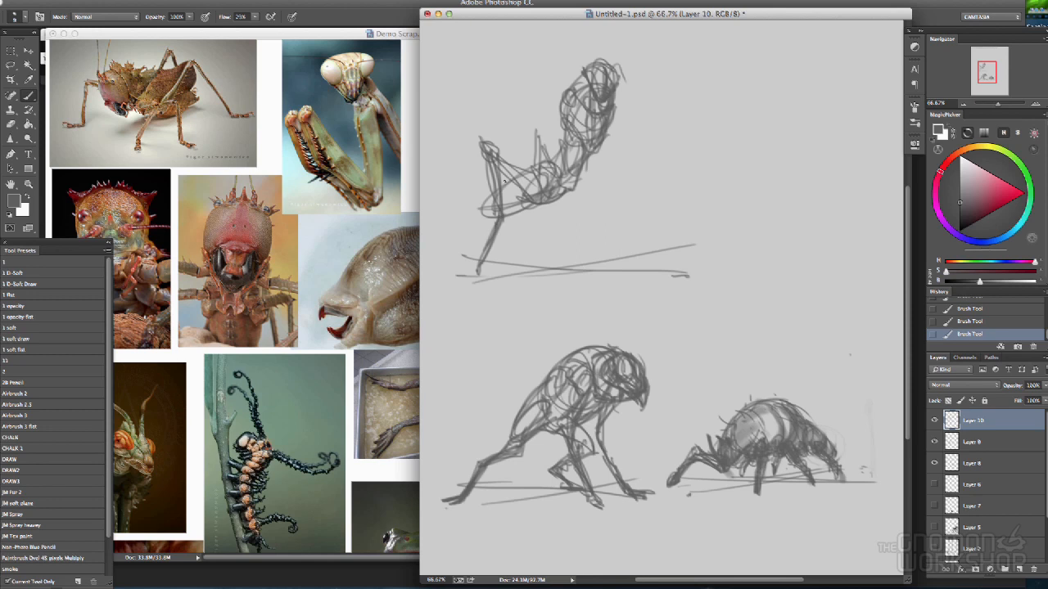
- Add the third creature's slanting middle leg and bent rearmost leg, and build up its torso lines
left_click_drag(536, 129, 537, 157)
mouse_move(541, 209)
left_mouse_down()
mouse_move(553, 236)
mouse_move(602, 268)
left_mouse_up()
mouse_move(552, 235)
left_mouse_down()
mouse_move(550, 200)
mouse_move(564, 200)
left_mouse_up()
left_click_drag(588, 143, 589, 155)
mouse_move(571, 105)
left_mouse_down()
mouse_move(587, 137)
mouse_move(576, 123)
left_mouse_up()
mouse_move(508, 211)
left_mouse_down()
mouse_move(486, 191)
mouse_move(487, 213)
mouse_move(460, 207)
mouse_move(461, 219)
mouse_move(446, 218)
mouse_move(465, 230)
mouse_move(451, 255)
left_mouse_up()
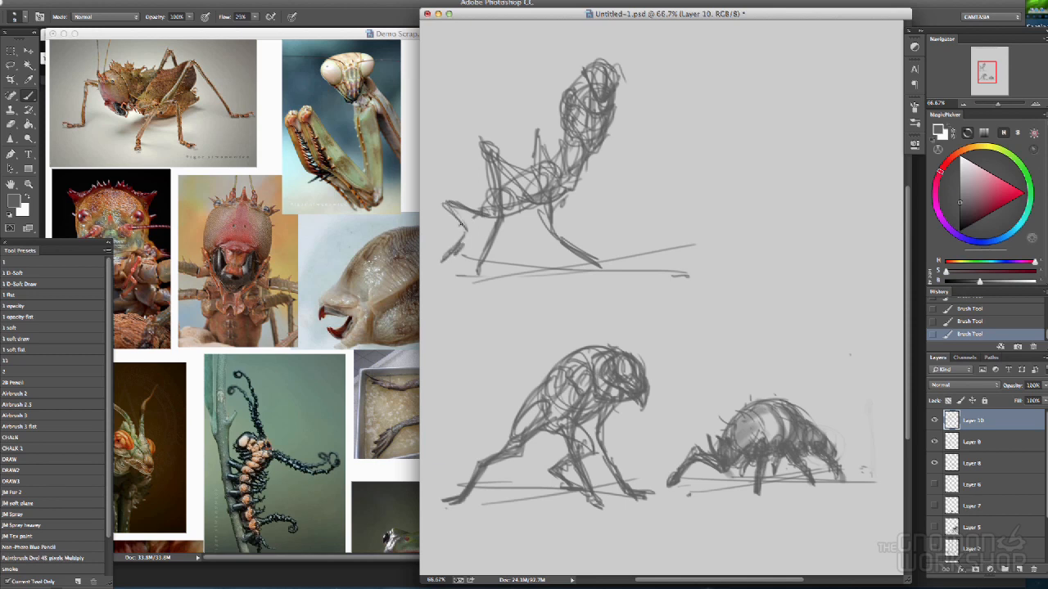
- Sketch the third creature's long near front leg and a raised bent limb extending back from its shoulder
mouse_move(491, 220)
left_mouse_down()
mouse_move(502, 255)
mouse_move(505, 200)
mouse_move(504, 214)
mouse_move(534, 188)
left_mouse_up()
mouse_move(571, 91)
left_mouse_down()
mouse_move(518, 133)
mouse_move(567, 108)
mouse_move(529, 137)
mouse_move(600, 203)
left_mouse_up()
mouse_move(524, 144)
left_mouse_down()
mouse_move(602, 217)
mouse_move(629, 273)
left_mouse_up()
left_click_drag(594, 201, 628, 273)
mouse_move(597, 212)
left_mouse_down()
mouse_move(620, 260)
mouse_move(544, 155)
mouse_move(588, 195)
left_mouse_up()
left_click_drag(514, 138, 581, 107)
- Detail the third creature's head and draw its second long front leg down to the ground
mouse_move(601, 68)
left_mouse_down()
mouse_move(589, 77)
mouse_move(600, 86)
left_mouse_up()
mouse_move(607, 70)
left_mouse_down()
mouse_move(610, 96)
mouse_move(604, 68)
left_mouse_up()
mouse_move(599, 70)
left_mouse_down()
mouse_move(598, 97)
mouse_move(606, 88)
left_mouse_up()
mouse_move(602, 149)
left_mouse_down()
mouse_move(604, 133)
mouse_move(598, 177)
left_mouse_up()
mouse_move(595, 147)
left_mouse_down()
mouse_move(595, 182)
mouse_move(636, 218)
mouse_move(650, 269)
left_mouse_up()
mouse_move(629, 214)
left_mouse_down()
mouse_move(652, 268)
mouse_move(593, 182)
mouse_move(619, 104)
mouse_move(576, 90)
mouse_move(591, 79)
left_mouse_up()
- Enlarge the brush and shade the third creature's abdomen, torso, hind leg and head
key("]")
mouse_move(493, 209)
left_mouse_down()
mouse_move(561, 177)
mouse_move(502, 203)
mouse_move(568, 188)
mouse_move(598, 131)
left_mouse_up()
mouse_move(540, 190)
left_mouse_down()
mouse_move(538, 156)
mouse_move(521, 192)
mouse_move(532, 190)
mouse_move(530, 175)
mouse_move(497, 195)
mouse_move(506, 212)
mouse_move(465, 281)
left_mouse_up()
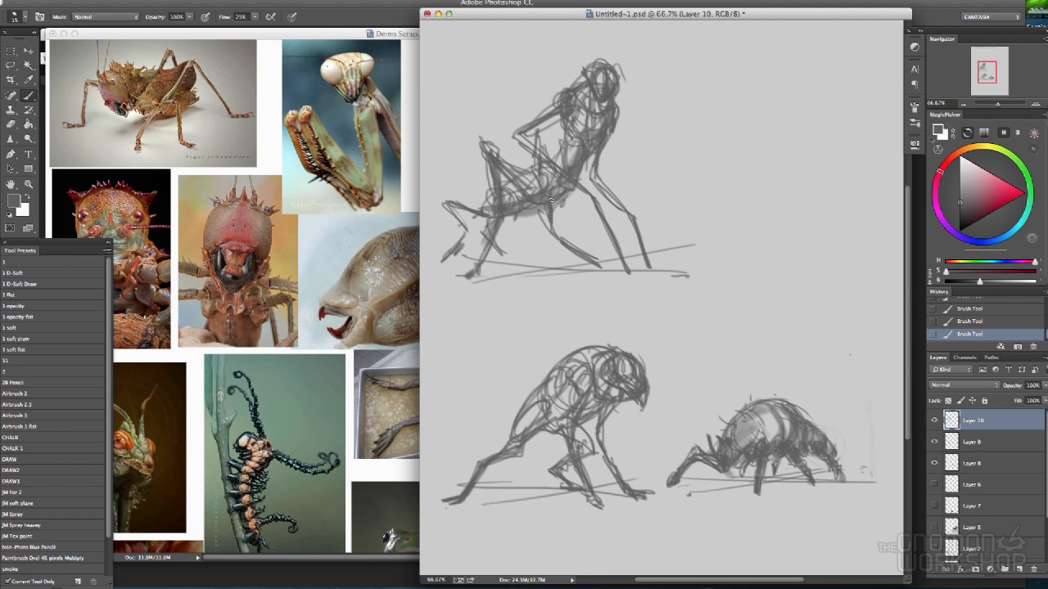
left_click_drag(611, 74, 619, 101)
- Scale the third creature down to roughly half size and place it above the domed creature
key("ctrl+t")
left_click_drag(701, 53, 571, 171)
mouse_move(529, 214)
left_mouse_down()
mouse_move(759, 289)
mouse_move(831, 342)
left_mouse_up()
left_click_drag(764, 265, 751, 257)
left_click_drag(817, 311, 826, 313)
key("Return")
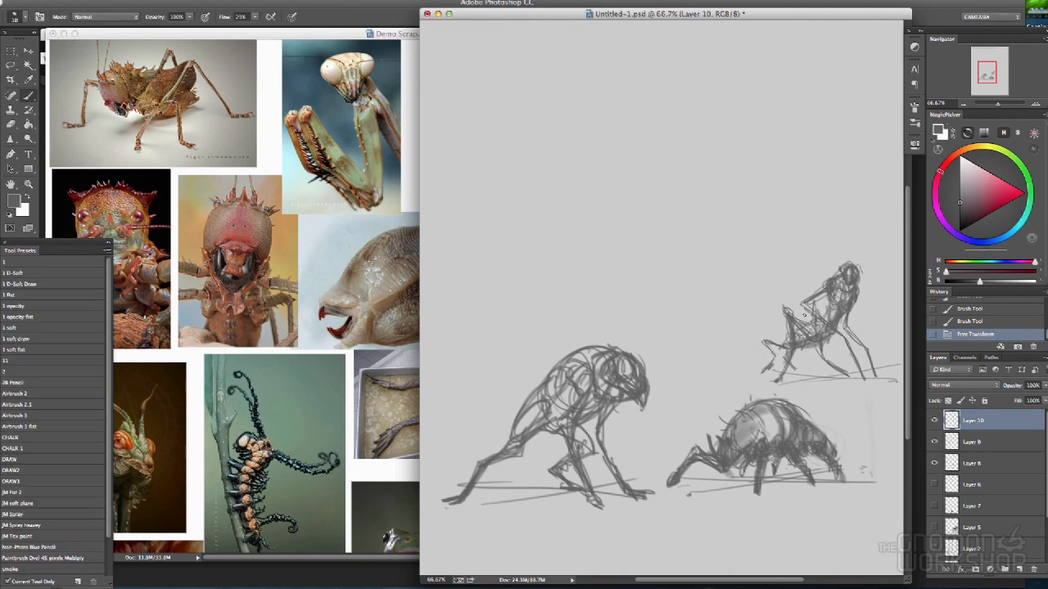
- Add a new layer and sketch a fourth creature's round head, oval chest, pelvis and long trailing rear leg
left_click(1020, 570)
mouse_move(511, 72)
left_mouse_down()
mouse_move(504, 80)
mouse_move(516, 60)
mouse_move(578, 121)
left_mouse_up()
mouse_move(520, 90)
left_mouse_down()
mouse_move(573, 115)
mouse_move(540, 105)
mouse_move(598, 160)
mouse_move(583, 164)
mouse_move(579, 140)
mouse_move(591, 144)
left_mouse_up()
mouse_move(547, 111)
left_mouse_down()
mouse_move(601, 63)
mouse_move(536, 81)
mouse_move(535, 65)
left_mouse_up()
mouse_move(573, 152)
left_mouse_down()
mouse_move(541, 185)
mouse_move(604, 162)
mouse_move(599, 152)
mouse_move(610, 197)
mouse_move(602, 156)
mouse_move(615, 203)
mouse_move(664, 223)
mouse_move(683, 254)
left_mouse_up()
left_click_drag(659, 218, 688, 258)
left_click_drag(655, 218, 663, 223)
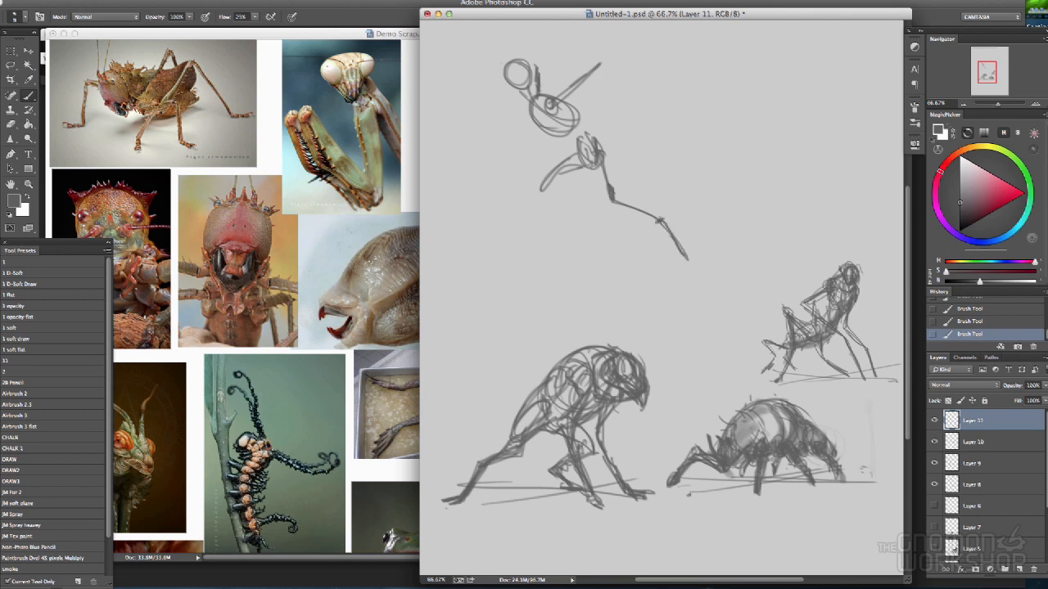
- Draw the fourth creature's bent leading leg and foot, and connect its chest to the pelvis and rear thigh
left_click_drag(538, 191, 564, 220)
mouse_move(535, 187)
left_mouse_down()
mouse_move(572, 223)
mouse_move(535, 256)
left_mouse_up()
mouse_move(566, 231)
left_mouse_down()
mouse_move(522, 259)
mouse_move(571, 224)
mouse_move(538, 179)
mouse_move(577, 163)
left_mouse_up()
mouse_move(576, 163)
left_mouse_down()
mouse_move(588, 160)
mouse_move(579, 166)
left_mouse_up()
mouse_move(564, 124)
left_mouse_down()
mouse_move(590, 154)
mouse_move(566, 144)
left_mouse_up()
mouse_move(568, 146)
left_mouse_down()
mouse_move(528, 114)
mouse_move(586, 137)
mouse_move(569, 108)
mouse_move(610, 197)
left_mouse_up()
mouse_move(603, 154)
left_mouse_down()
mouse_move(615, 197)
mouse_move(659, 221)
left_mouse_up()
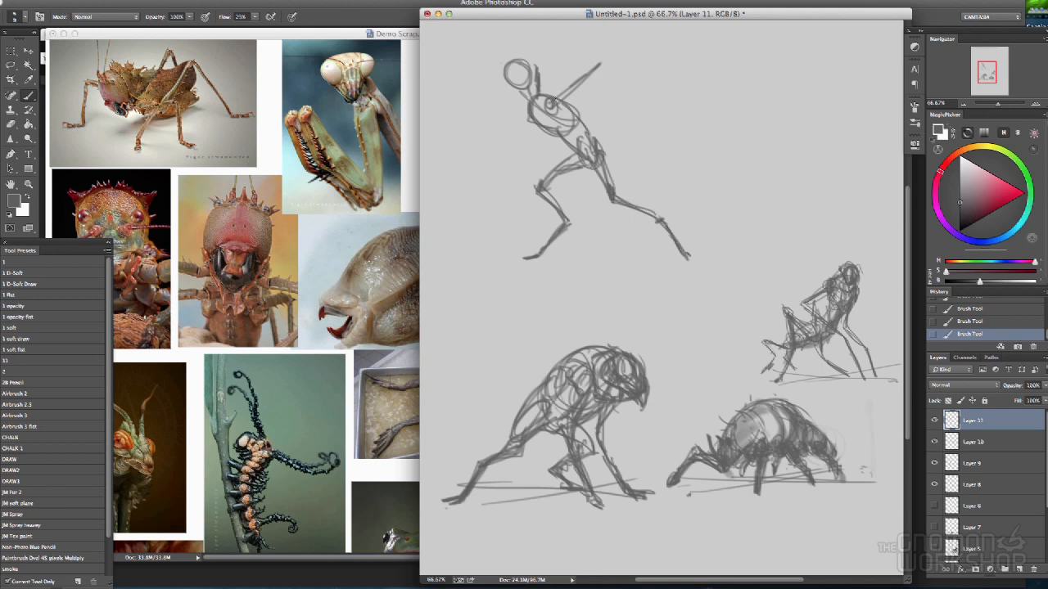
- Give the fourth creature a hooked head and add two long stilt-like arms, one bent high behind its back
mouse_move(509, 64)
left_mouse_down()
mouse_move(501, 87)
mouse_move(534, 87)
mouse_move(531, 68)
mouse_move(507, 61)
mouse_move(496, 90)
mouse_move(521, 81)
left_mouse_up()
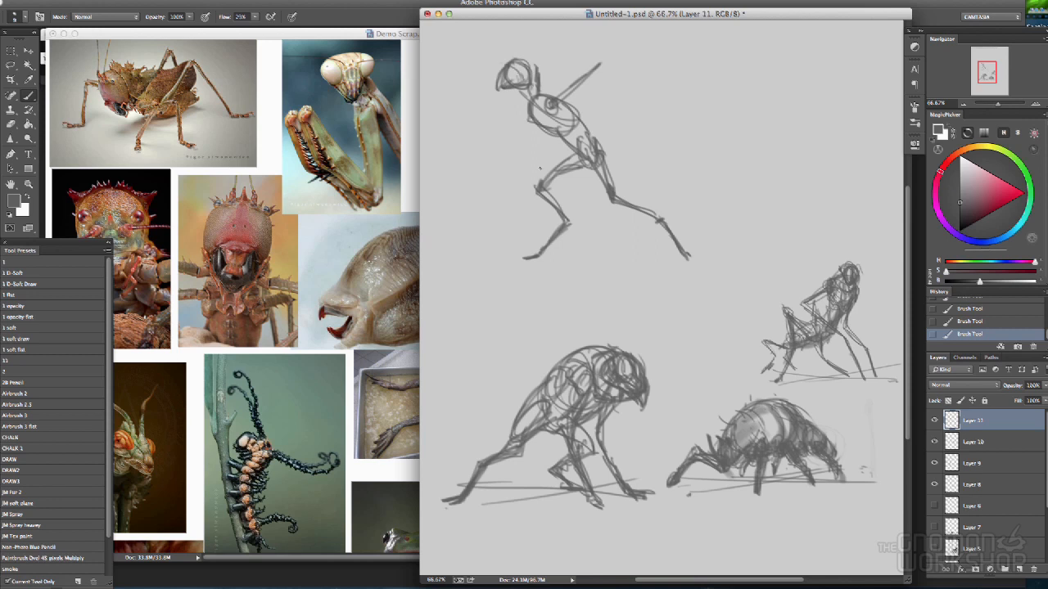
mouse_move(547, 108)
left_mouse_down()
mouse_move(528, 121)
mouse_move(530, 95)
mouse_move(573, 146)
mouse_move(572, 163)
left_mouse_up()
mouse_move(563, 95)
left_mouse_down()
mouse_move(578, 131)
mouse_move(538, 97)
mouse_move(546, 92)
left_mouse_up()
left_click_drag(600, 64, 587, 252)
left_click_drag(582, 145, 582, 218)
mouse_move(592, 125)
left_mouse_down()
mouse_move(582, 153)
mouse_move(598, 78)
mouse_move(538, 86)
left_mouse_up()
mouse_move(533, 126)
left_mouse_down()
mouse_move(525, 172)
mouse_move(470, 245)
mouse_move(463, 276)
mouse_move(498, 201)
left_mouse_up()
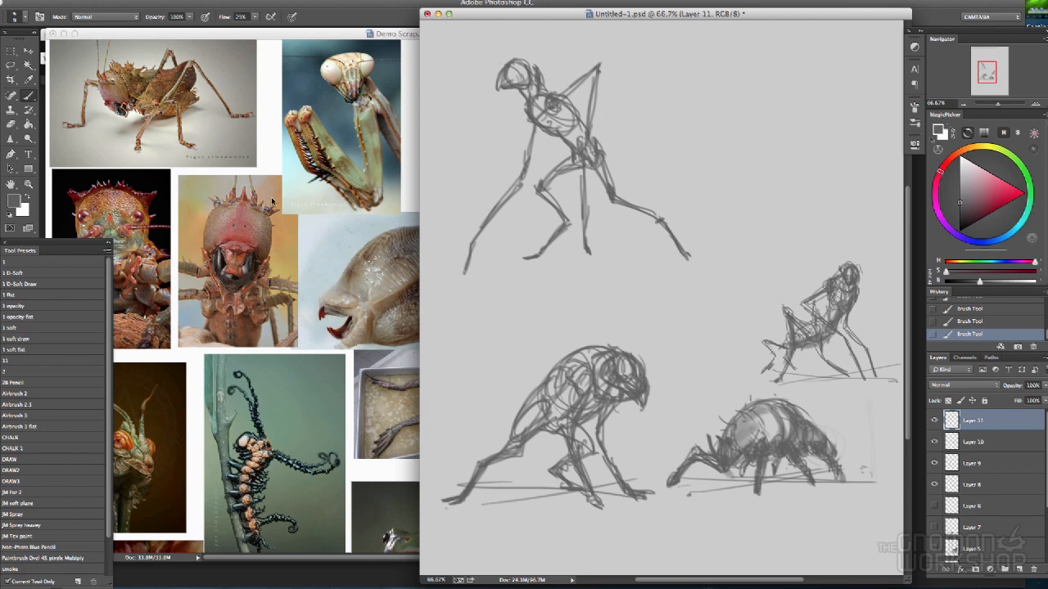
- Frame the vulture portrait, beetle and green frog photos on the reference sheet beside the Untitled-1.psd canvas
left_click(272, 203)
scroll(460, 483, "down", 10)
scroll(460, 483, "right", 4)
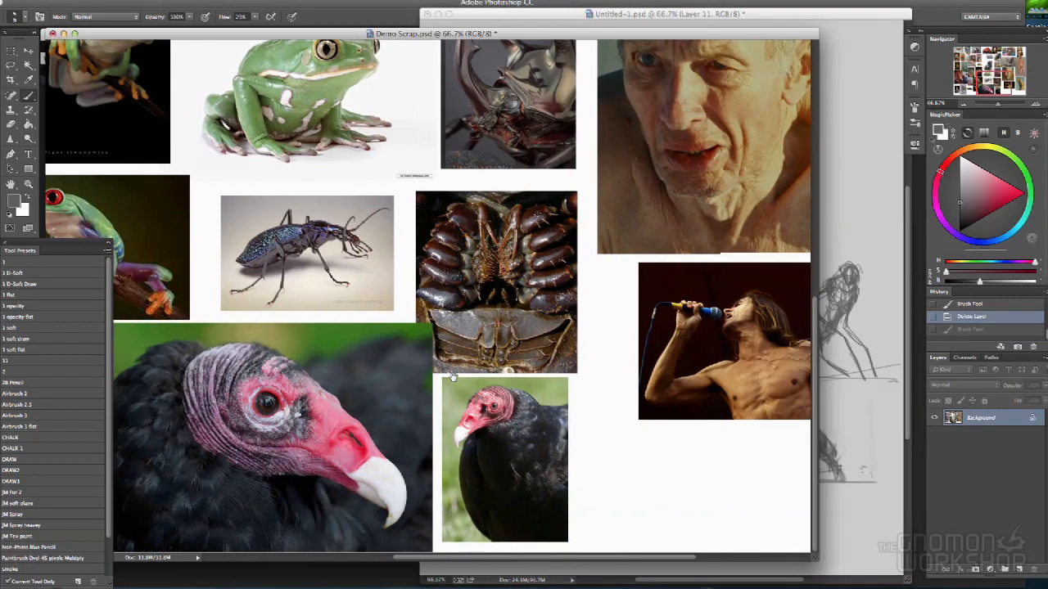
left_click(832, 29)
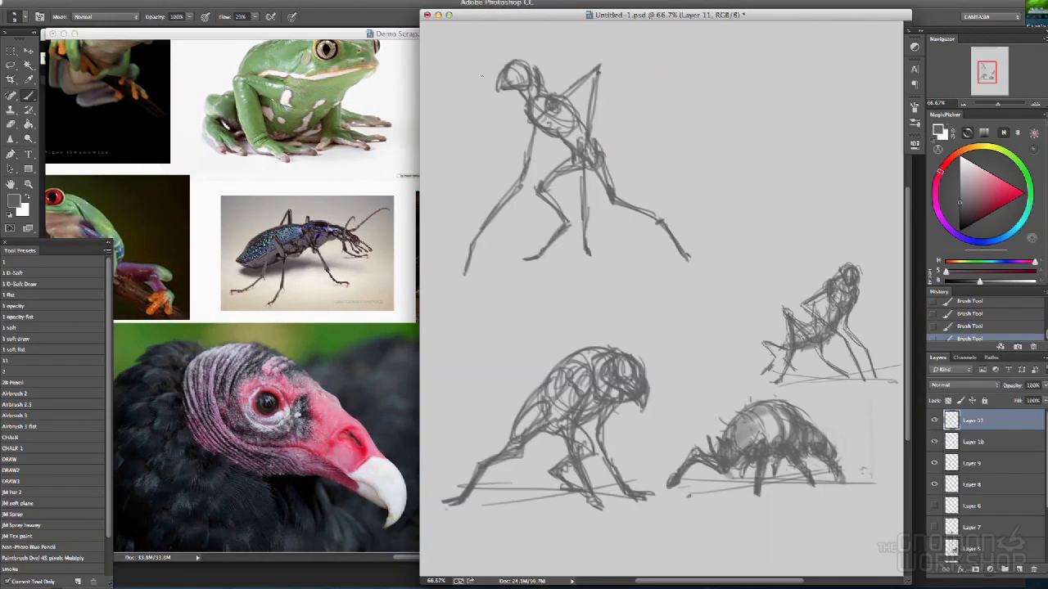
- Strengthen the fourth creature's neck, chest and thigh, extend its front foot and add small forearms beneath the chest
mouse_move(553, 134)
left_mouse_down()
mouse_move(571, 147)
mouse_move(549, 92)
mouse_move(509, 70)
left_mouse_up()
left_click_drag(584, 146, 622, 202)
mouse_move(559, 122)
left_mouse_down()
mouse_move(544, 113)
mouse_move(581, 82)
mouse_move(586, 129)
left_mouse_up()
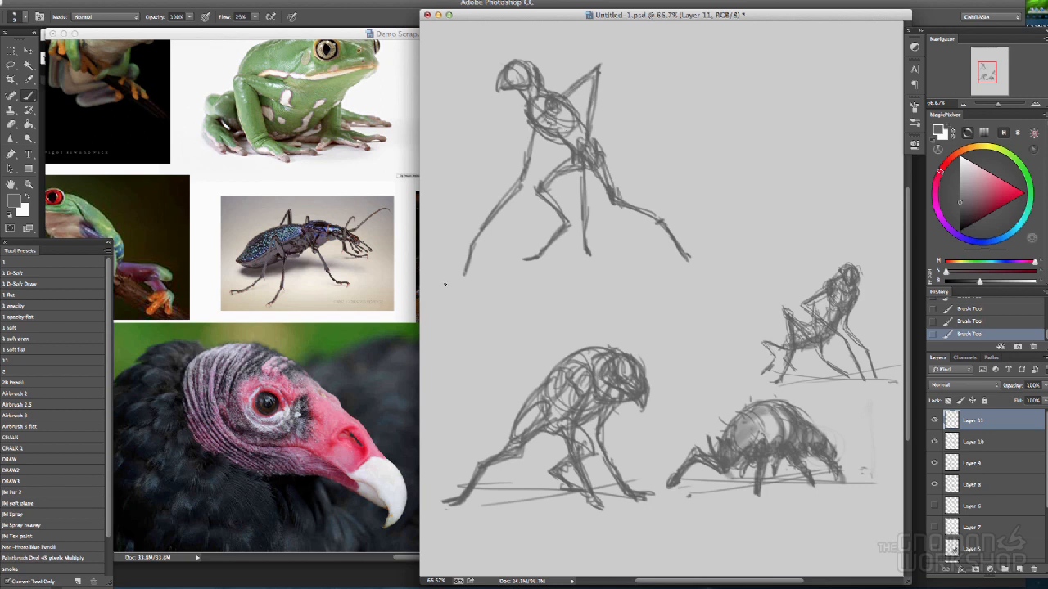
left_click_drag(472, 264, 461, 261)
mouse_move(549, 156)
left_mouse_down()
mouse_move(498, 144)
mouse_move(534, 155)
mouse_move(529, 146)
mouse_move(560, 143)
mouse_move(509, 126)
mouse_move(555, 148)
mouse_move(542, 108)
mouse_move(540, 121)
mouse_move(509, 131)
left_mouse_up()
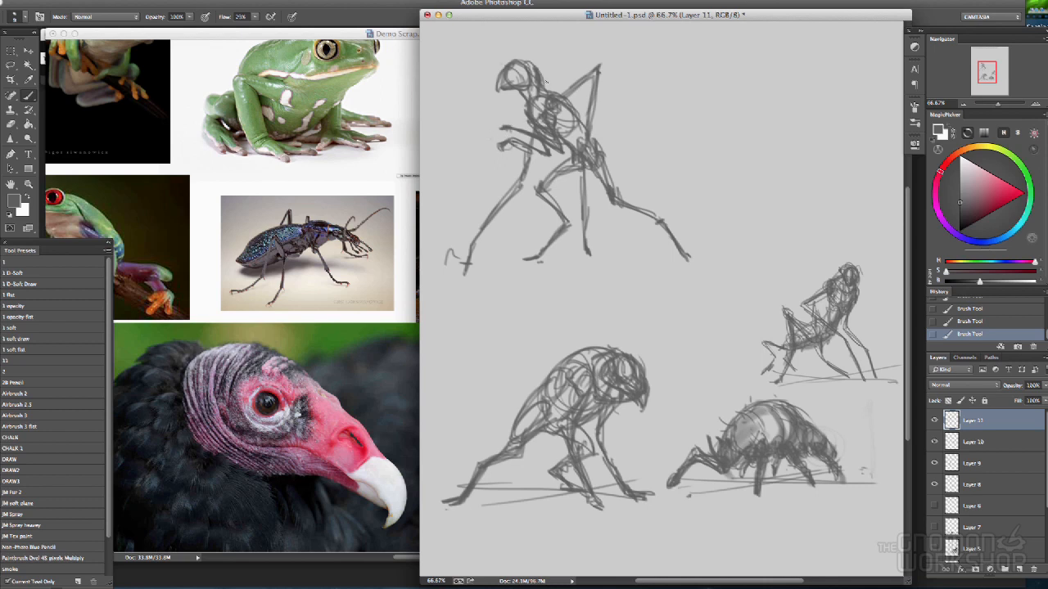
- Shade the fourth creature's chest and head, and thicken its leading thigh and trailing rear leg
mouse_move(557, 124)
left_mouse_down()
mouse_move(562, 136)
mouse_move(568, 127)
left_mouse_up()
left_click_drag(547, 188, 578, 171)
left_click_drag(545, 114, 540, 127)
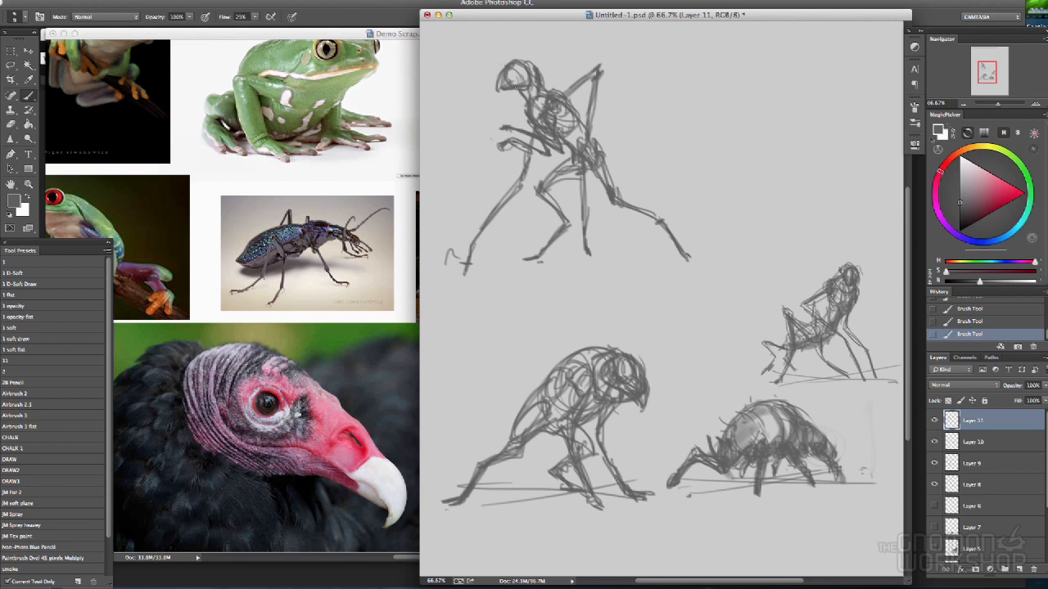
mouse_move(518, 70)
left_mouse_down()
mouse_move(531, 65)
mouse_move(541, 95)
left_mouse_up()
mouse_move(563, 139)
left_mouse_down()
mouse_move(618, 207)
mouse_move(663, 226)
mouse_move(673, 251)
left_mouse_up()
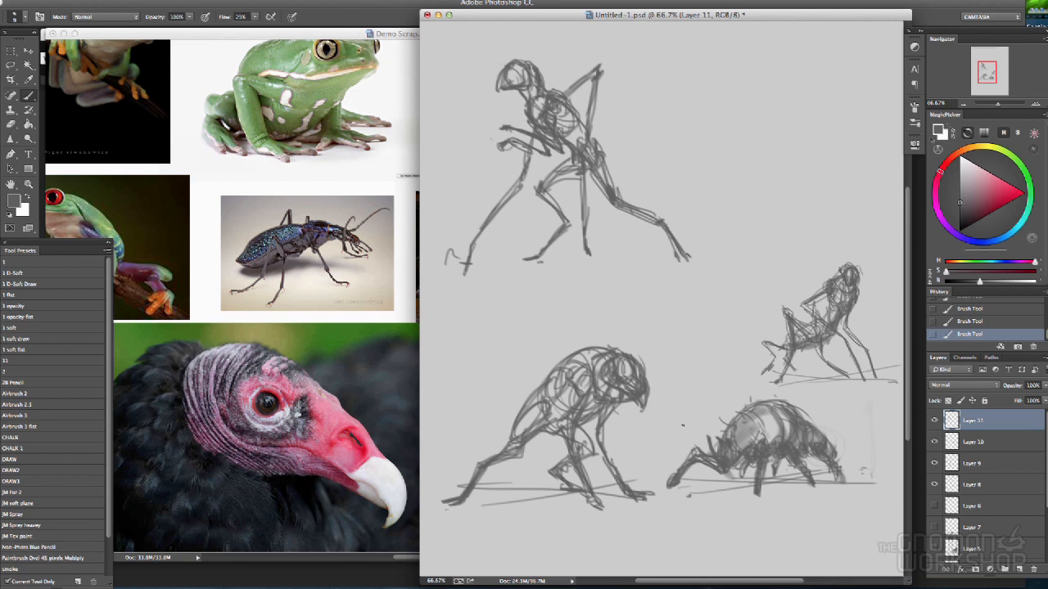
- Scale the fourth creature down, place it above the hunched creature, and add a new layer
key("Tab")
key("Tab")
left_click_drag(880, 13, 859, 16)
key("ctrl+t")
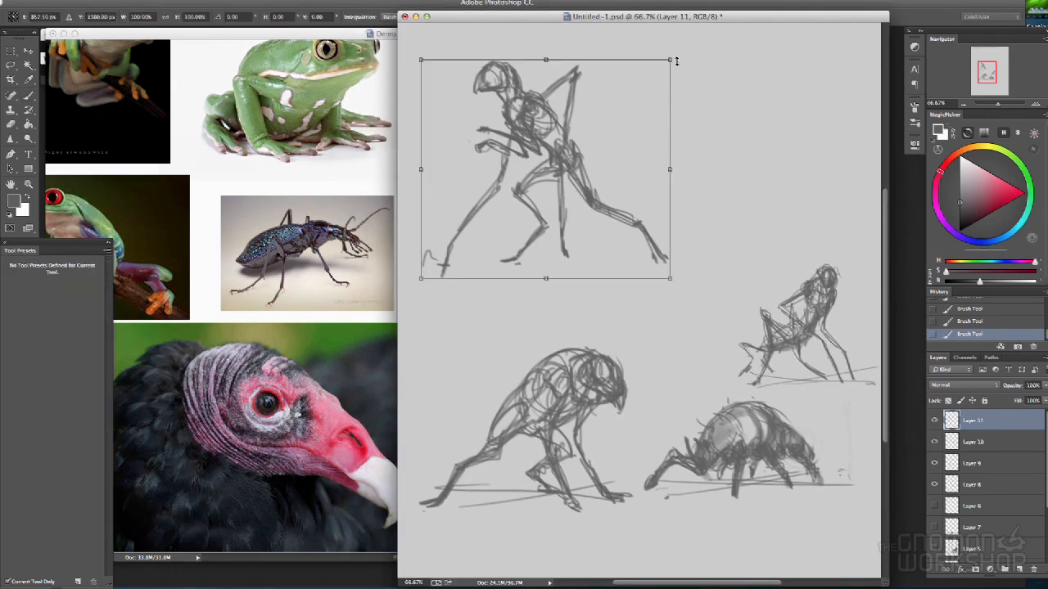
left_click_drag(662, 65, 591, 129)
mouse_move(538, 205)
left_mouse_down()
mouse_move(528, 276)
mouse_move(524, 266)
left_mouse_up()
key("Return")
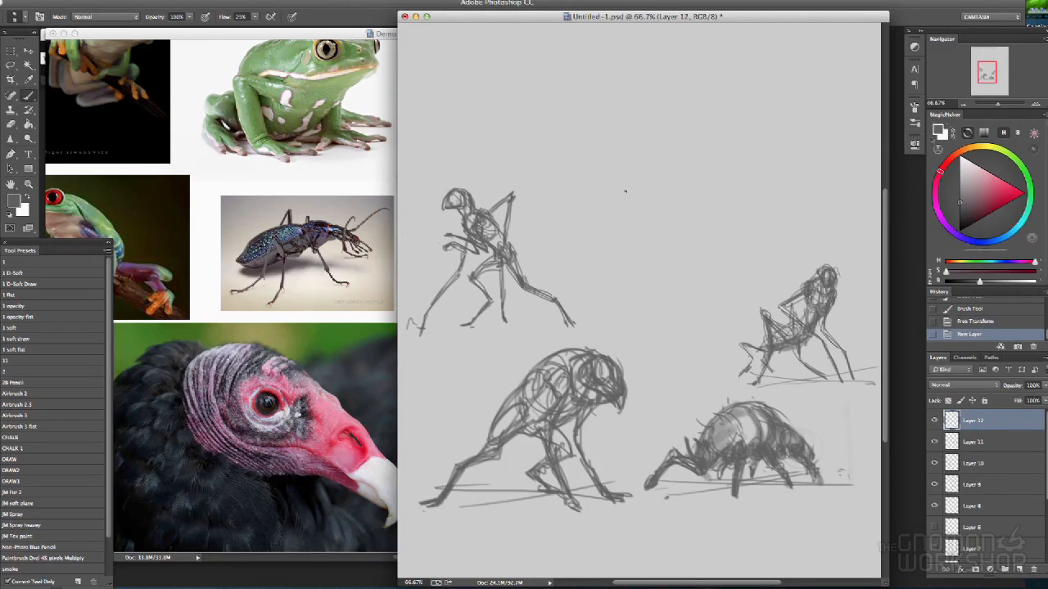
- Shift the Untitled-1.psd window aside and bring up the insect, mantis and mite photos on the reference sheet
left_click_drag(484, 22, 526, 13)
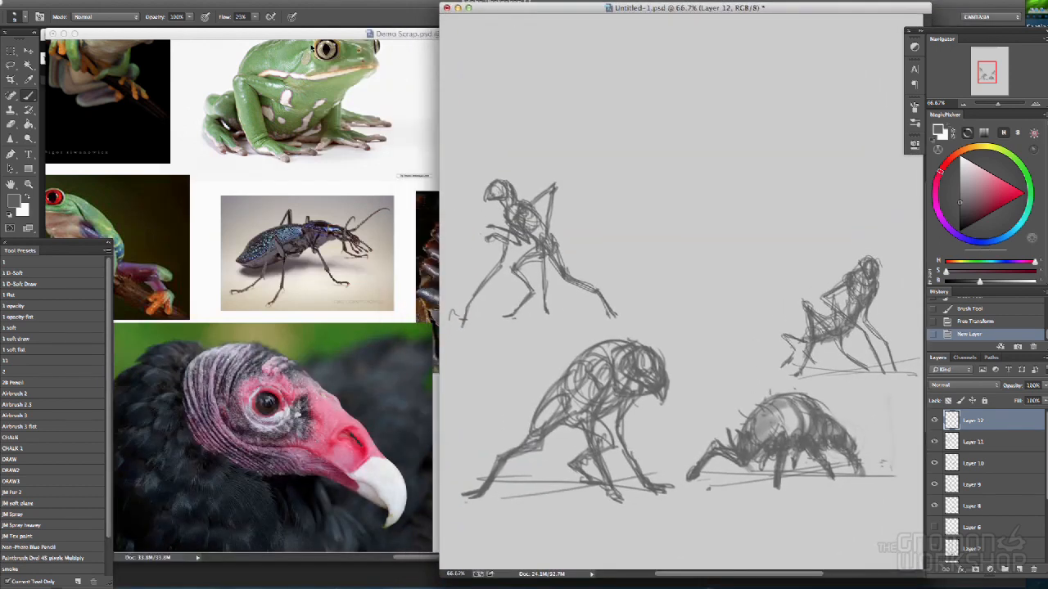
left_click(312, 48)
left_click_drag(267, 215, 887, 215)
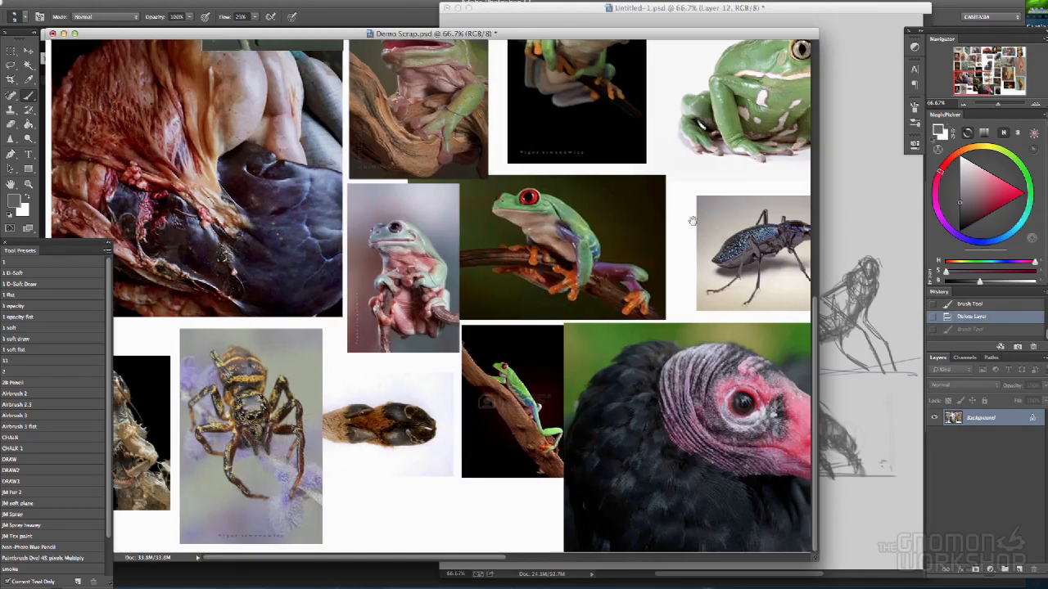
scroll(668, 302, "up", 8)
scroll(673, 430, "up", 2)
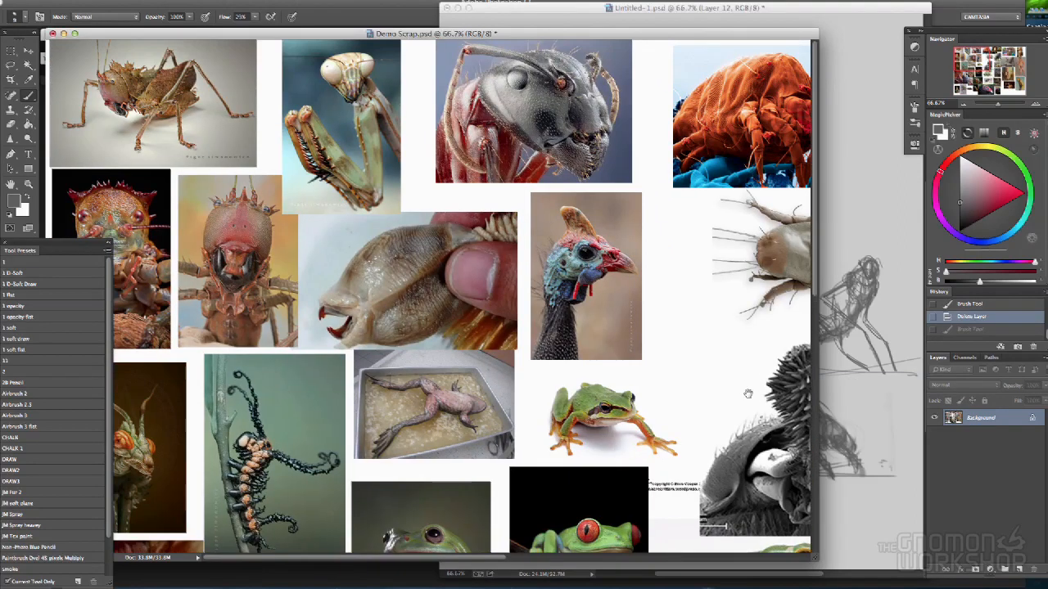
- With the mite photos in view, sketch a fifth creature's oval body and crossed ground lines in the upper middle of Untitled-1.psd
left_click_drag(735, 260, 228, 274)
left_click(830, 9)
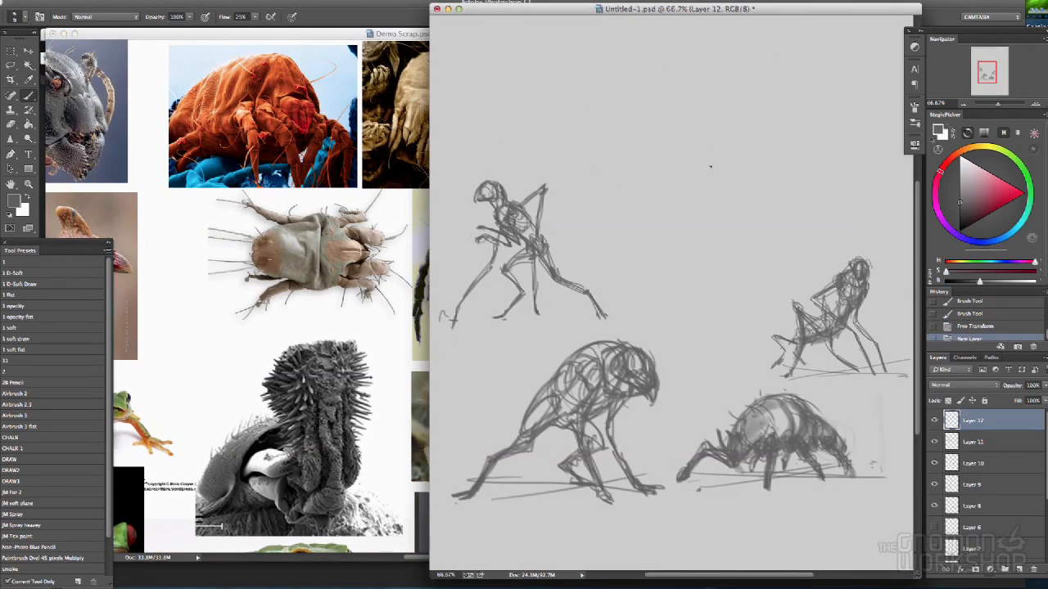
left_click_drag(717, 125, 734, 171)
mouse_move(717, 129)
left_mouse_down()
mouse_move(726, 167)
mouse_move(692, 178)
mouse_move(687, 166)
mouse_move(684, 155)
mouse_move(723, 136)
mouse_move(722, 167)
mouse_move(706, 184)
mouse_move(738, 184)
mouse_move(730, 164)
mouse_move(703, 177)
mouse_move(722, 190)
mouse_move(696, 144)
mouse_move(725, 146)
mouse_move(699, 156)
left_mouse_up()
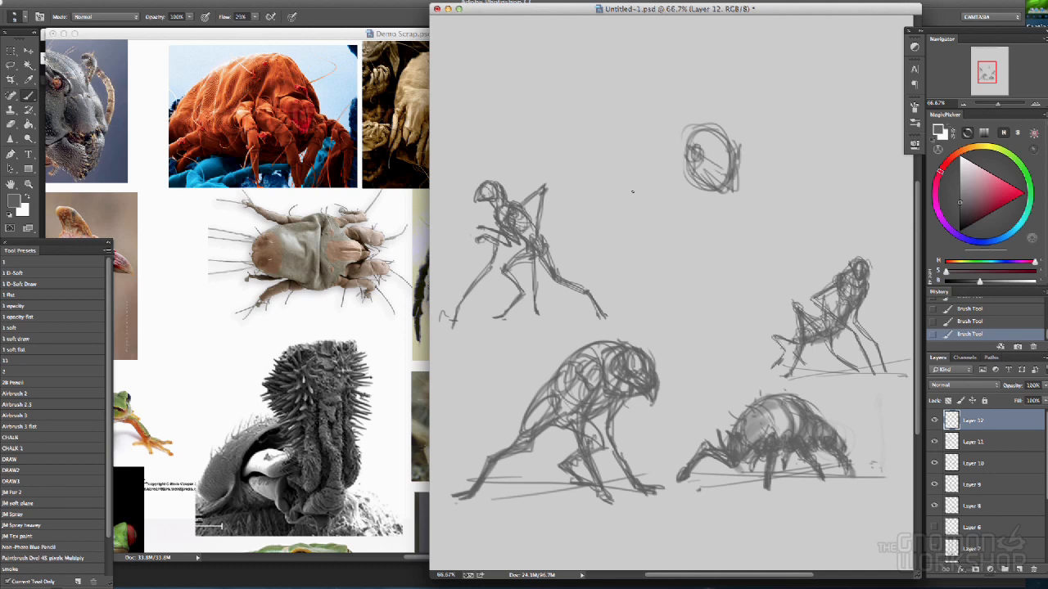
mouse_move(720, 216)
left_mouse_down()
mouse_move(613, 238)
mouse_move(753, 237)
left_mouse_up()
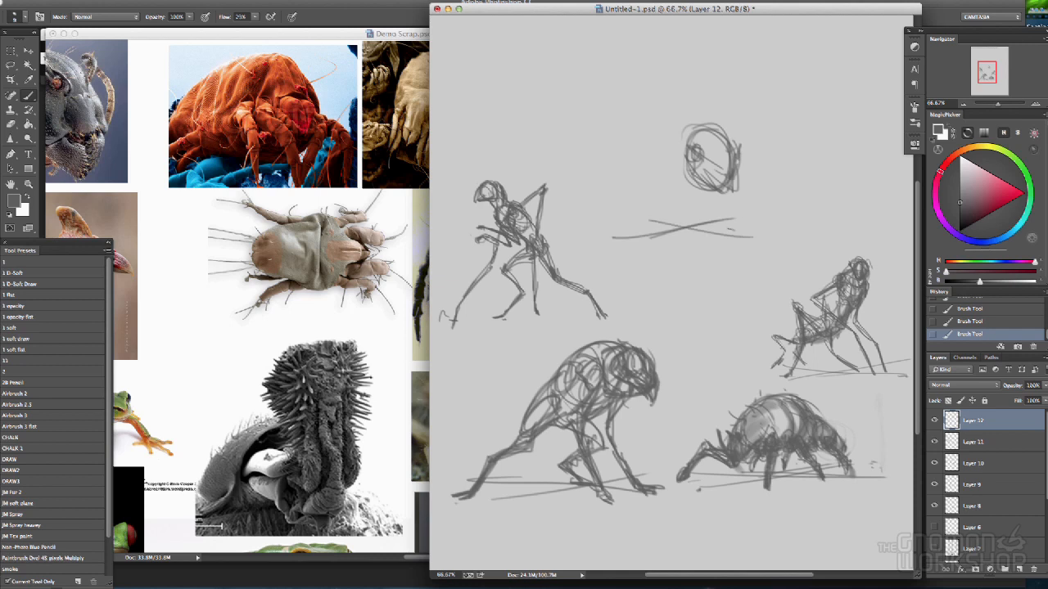
- Add the fifth creature's raised upper limbs on both sides of the oval body, with a small V-shaped joint study beside it
left_click_drag(673, 139, 696, 161)
mouse_move(689, 146)
left_mouse_down()
mouse_move(648, 108)
mouse_move(705, 167)
left_mouse_up()
left_click_drag(648, 121, 710, 163)
left_click_drag(745, 119, 735, 146)
mouse_move(735, 146)
left_mouse_down()
mouse_move(745, 119)
mouse_move(801, 123)
left_mouse_up()
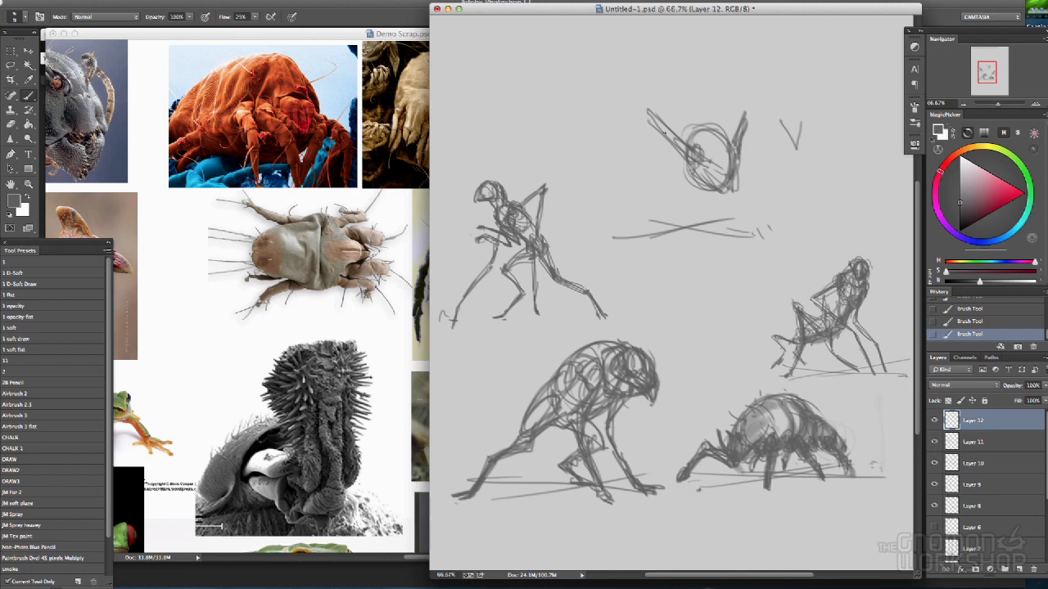
- Draw the fifth creature's lower legs from the raised joints to the ground and thicken the front one
left_click_drag(645, 115, 677, 199)
left_click_drag(655, 137, 701, 245)
mouse_move(745, 129)
left_mouse_down()
mouse_move(744, 193)
mouse_move(785, 237)
left_mouse_up()
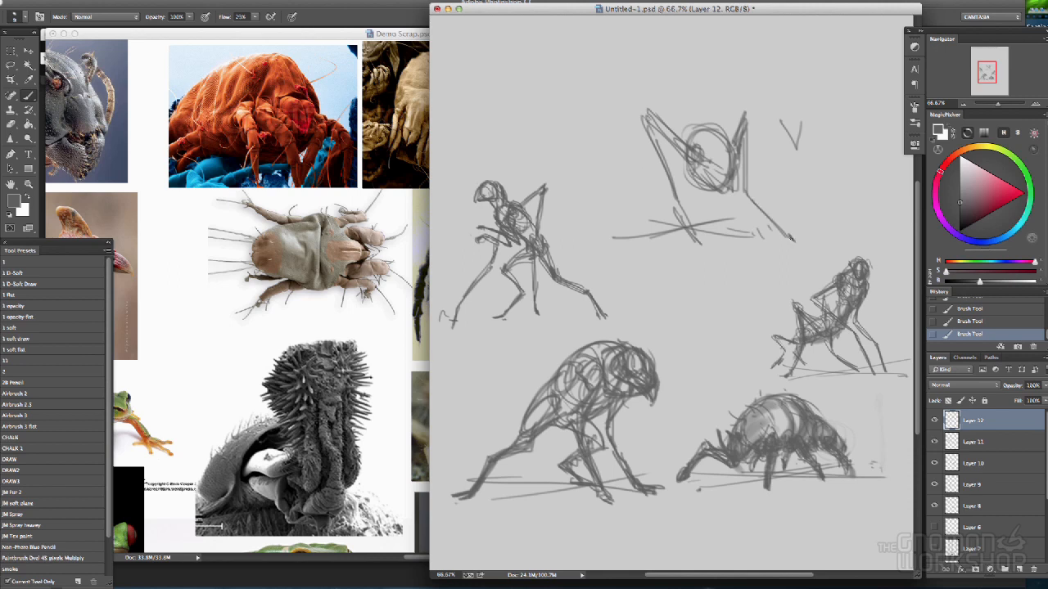
left_click_drag(670, 185, 688, 246)
left_click_drag(719, 163, 735, 199)
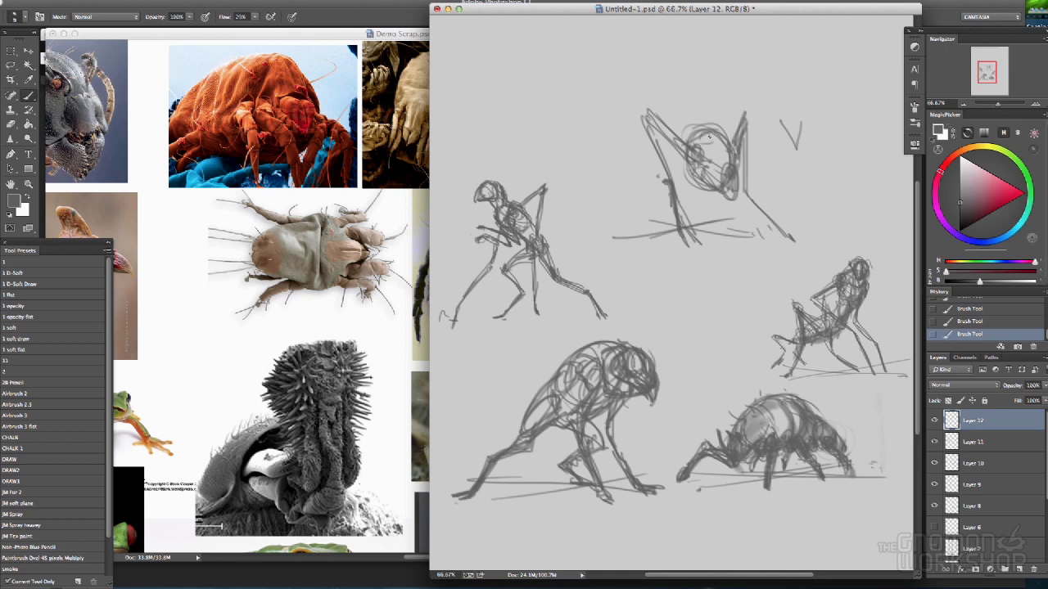
- Rework the fifth creature's body curves and add an outstretched front limb with a rounded elbow reaching the ground
left_click_drag(724, 178, 690, 197)
mouse_move(686, 149)
left_mouse_down()
mouse_move(641, 211)
mouse_move(692, 187)
left_mouse_up()
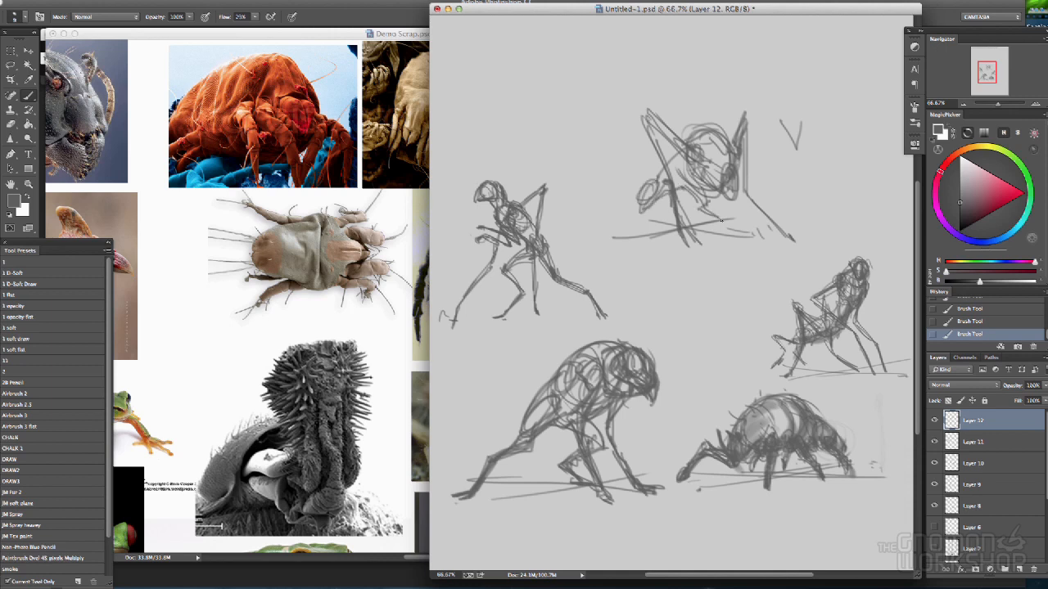
left_click_drag(641, 209, 614, 232)
left_click_drag(684, 140, 675, 183)
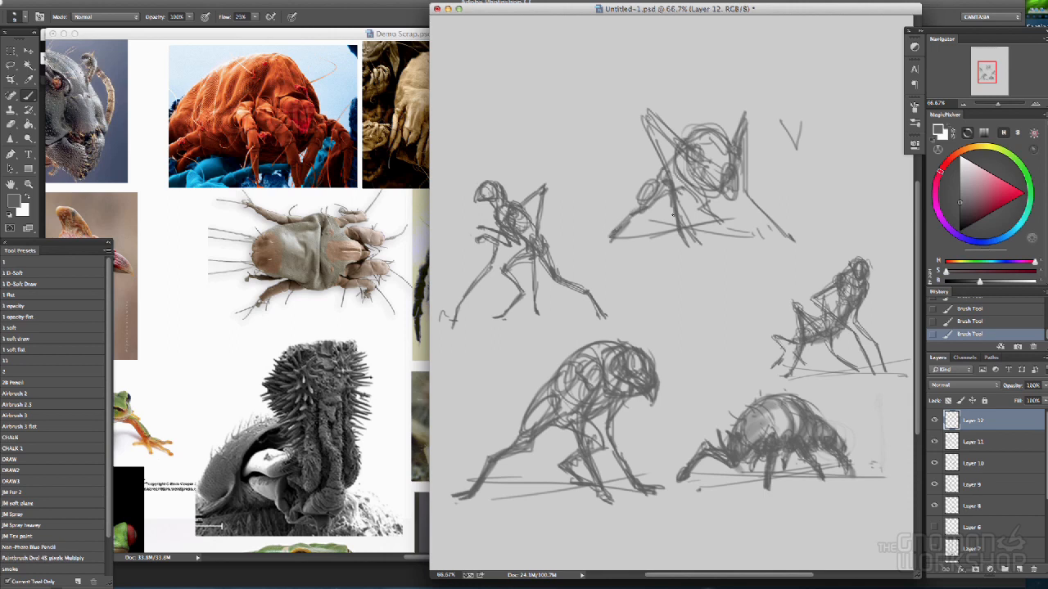
mouse_move(648, 123)
left_mouse_down()
mouse_move(672, 173)
mouse_move(653, 123)
mouse_move(680, 147)
left_mouse_up()
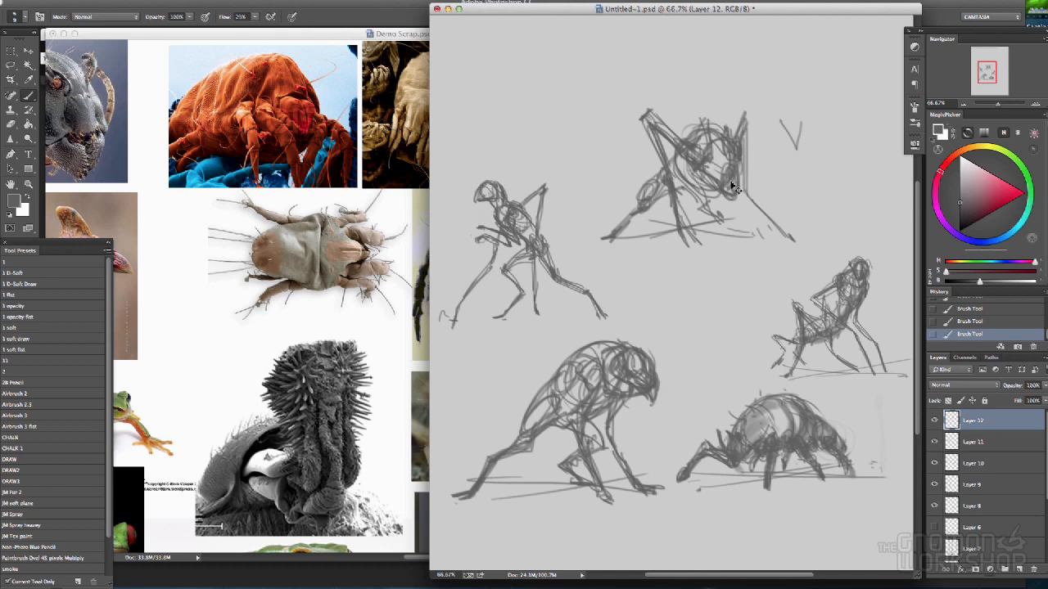
- Move the large hunched beaked creature to the canvas's upper corner, scale it down, and return to the Brush tool
mouse_move(731, 193)
left_mouse_down()
mouse_move(665, 132)
mouse_move(571, 106)
mouse_move(704, 155)
mouse_move(732, 225)
mouse_move(730, 192)
left_mouse_up()
mouse_move(659, 382)
left_mouse_down()
mouse_move(650, 384)
mouse_move(661, 347)
mouse_move(608, 381)
mouse_move(568, 45)
left_mouse_up()
key("ctrl+t")
left_click_drag(604, 147, 585, 138)
key("Return")
key("b")
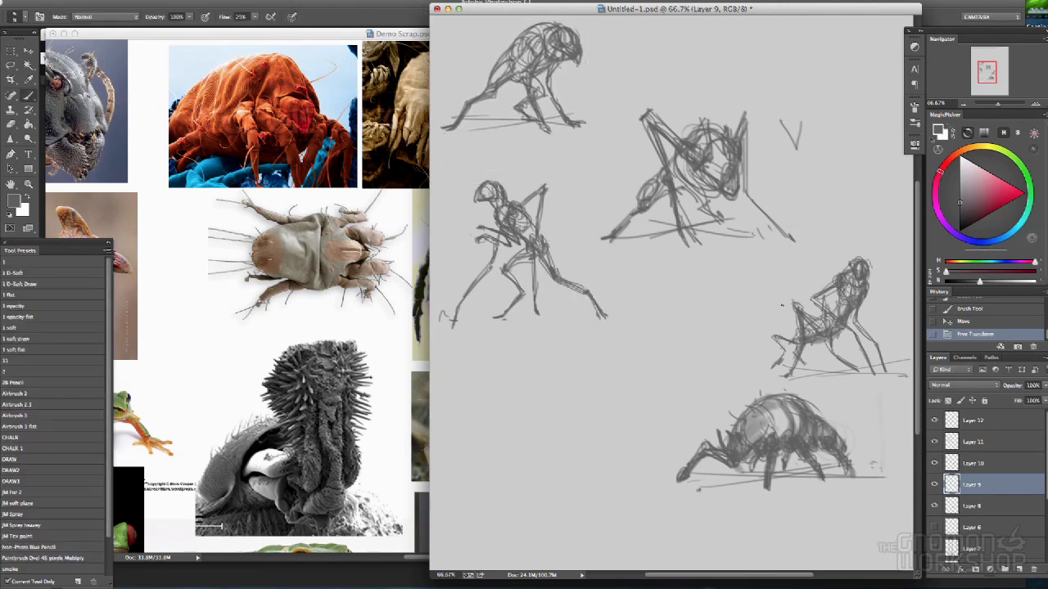
- Try moving the small rearing creature into the empty lower area, undo that, and add a new layer
mouse_move(866, 284)
left_mouse_down()
mouse_move(831, 158)
mouse_move(572, 387)
left_mouse_up()
key("ctrl+z")
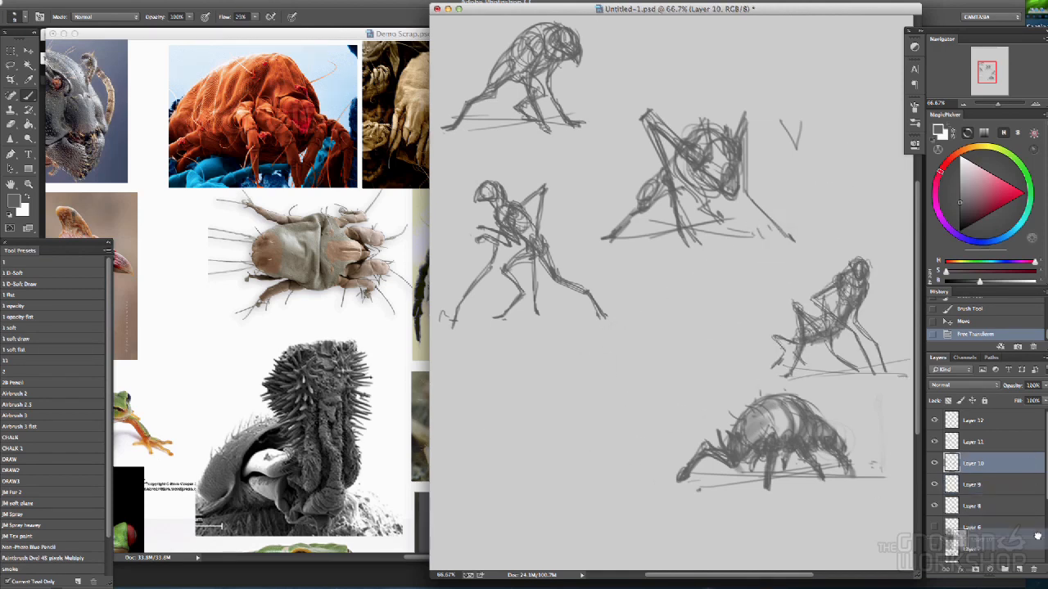
left_click(1019, 567)
mouse_move(798, 401)
left_mouse_down()
mouse_move(808, 354)
mouse_move(791, 69)
mouse_move(810, 278)
mouse_move(749, 315)
mouse_move(826, 330)
left_mouse_up()
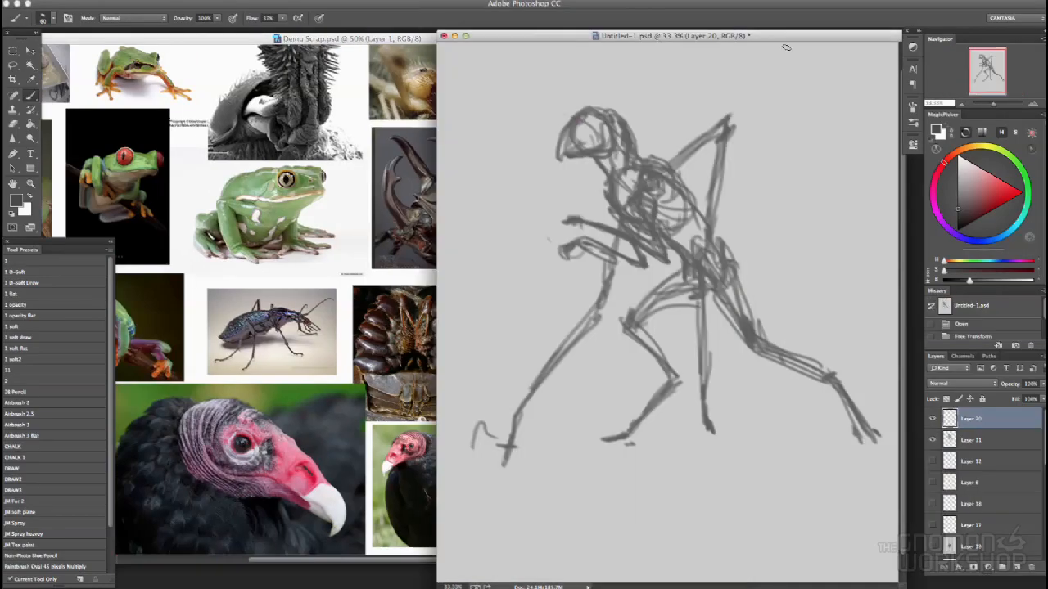
- Block in the striding creature's head, neck and upper torso in grey on Layer 20, with a small cross-section study above the head
left_click_drag(573, 117, 565, 147)
left_click_drag(625, 56, 645, 66)
mouse_move(573, 119)
left_mouse_down()
mouse_move(626, 169)
mouse_move(639, 196)
left_mouse_up()
mouse_move(614, 159)
left_mouse_down()
mouse_move(588, 153)
mouse_move(577, 167)
left_mouse_up()
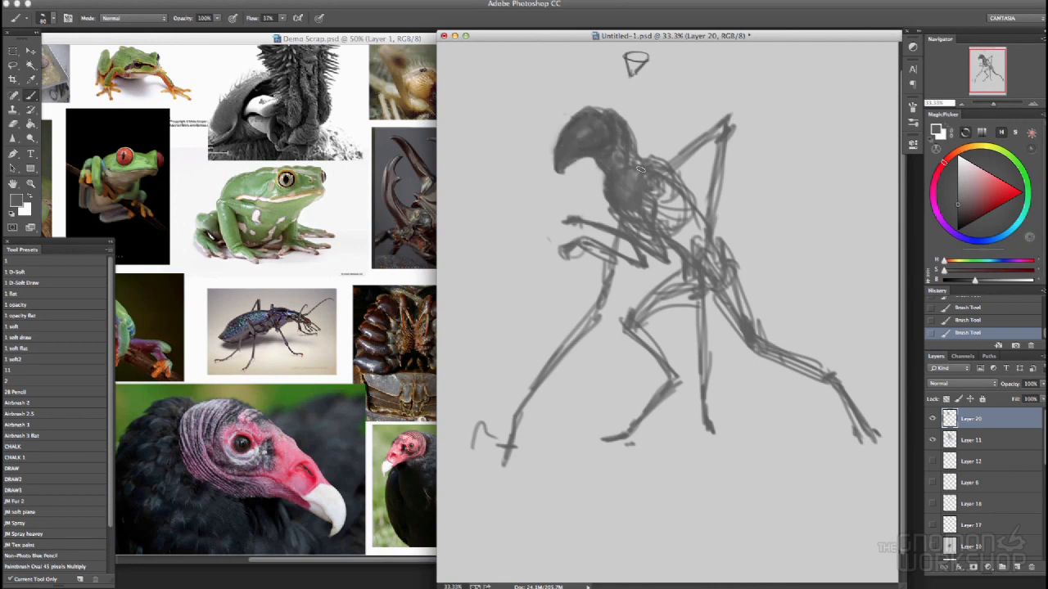
left_click_drag(646, 180, 720, 131)
mouse_move(634, 160)
left_mouse_down()
mouse_move(720, 131)
mouse_move(679, 238)
mouse_move(700, 286)
left_mouse_up()
- Fill in the creature's forearm, bent rear arm and far front leg, using tones sampled from the sketch
key("[")
mouse_move(581, 244)
left_mouse_down()
mouse_move(648, 267)
mouse_move(553, 252)
mouse_move(653, 248)
left_mouse_up()
left_click(586, 258, "alt")
left_click(638, 210, "alt")
left_click(653, 248, "alt")
key("]")
left_click_drag(720, 139, 699, 278)
left_click_drag(619, 211, 598, 301)
left_click_drag(614, 213, 587, 316)
mouse_move(636, 130)
left_mouse_down()
mouse_move(657, 152)
mouse_move(642, 131)
left_mouse_up()
- Refine the back of the neck with a smaller brush, and thicken the far front leg, upper forearm and chest with sampled tones
key("[")
key("[")
key("[")
key("[")
left_click(654, 131, "alt")
left_click(621, 139, "alt")
left_click_drag(604, 305, 515, 411)
left_click_drag(611, 283, 536, 383)
mouse_move(607, 219)
left_mouse_down()
mouse_move(583, 225)
mouse_move(642, 260)
mouse_move(651, 249)
left_mouse_up()
left_click(632, 173, "alt")
mouse_move(636, 203)
left_mouse_down()
mouse_move(651, 238)
mouse_move(630, 230)
left_mouse_up()
left_click(521, 397, "alt")
- Shape the far front leg's foot and toes, and build up its shin with sampled greys
key("]")
key("]")
key("[")
key("[")
key("[")
left_click_drag(521, 397, 460, 450)
mouse_move(514, 415)
left_mouse_down()
mouse_move(465, 444)
mouse_move(503, 465)
left_mouse_up()
left_click(500, 459, "alt")
left_click(516, 408, "alt")
left_click_drag(522, 385, 511, 399)
left_click_drag(608, 304, 524, 419)
left_click(577, 398, "alt")
left_click(535, 383, "alt")
left_click_drag(544, 358, 515, 410)
- Fill in the creature's hanging rear arm and the middle leg's shin and ankle
left_click_drag(697, 293, 711, 432)
left_click(739, 405, "alt")
mouse_move(635, 322)
left_mouse_down()
mouse_move(688, 306)
mouse_move(673, 377)
left_mouse_up()
mouse_move(677, 378)
left_mouse_down()
mouse_move(604, 439)
mouse_move(663, 380)
left_mouse_up()
- Draw two long crossing ground lines beneath the creature's feet with a thin brush
key("[")
key("[")
key("[")
key("[")
key("[")
left_click_drag(472, 448, 897, 410)
left_click_drag(521, 475, 784, 419)
- Fill out the creature's rear and middle thighs and add a pointed tail extending behind the hips
left_click_drag(709, 285, 756, 350)
mouse_move(727, 260)
left_mouse_down()
mouse_move(730, 354)
mouse_move(802, 316)
left_mouse_up()
key("super+z")
key("]")
key("]")
key("]")
left_click(778, 288, "alt")
left_click(737, 296, "alt")
left_click_drag(727, 286, 800, 314)
left_click_drag(676, 275, 622, 320)
left_click(719, 338, "alt")
left_click_drag(710, 301, 732, 336)
- Thicken the trailing rear leg down to its foot and refine the shin with a smaller brush
left_click_drag(755, 331, 871, 442)
left_click(856, 388, "alt")
key("[")
key("[")
key("[")
key("[")
left_click_drag(809, 379, 865, 436)
- Step back through the last few brush strokes on Layer 20
key("super+z")
key("super+z")
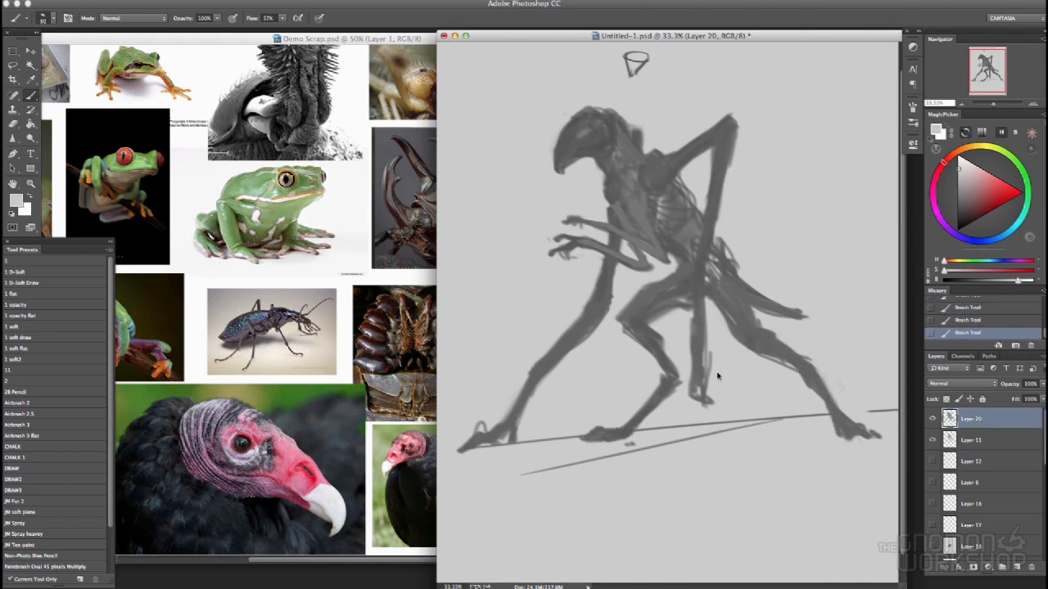
key("alt+super+z")
key("alt+super+z")
key("alt+super+z")
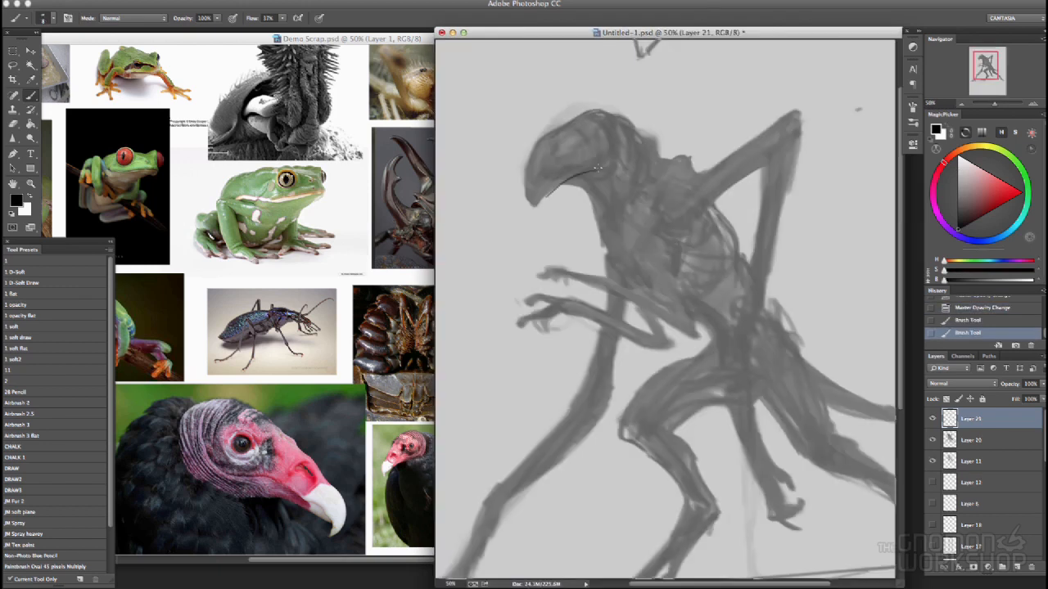
- Draw thin black linework on Layer 21 for the creature's head, defining the hooked beak, crown, eye and facial creases
left_click_drag(604, 143, 595, 173)
left_click_drag(541, 191, 535, 210)
left_click_drag(538, 144, 575, 120)
left_click_drag(565, 124, 599, 107)
left_click_drag(613, 115, 622, 142)
left_click_drag(560, 151, 568, 156)
left_click_drag(575, 160, 536, 211)
mouse_move(558, 164)
left_mouse_down()
mouse_move(569, 176)
mouse_move(523, 208)
left_mouse_up()
mouse_move(546, 161)
left_mouse_down()
mouse_move(540, 173)
mouse_move(532, 155)
left_mouse_up()
left_click_drag(555, 133, 566, 140)
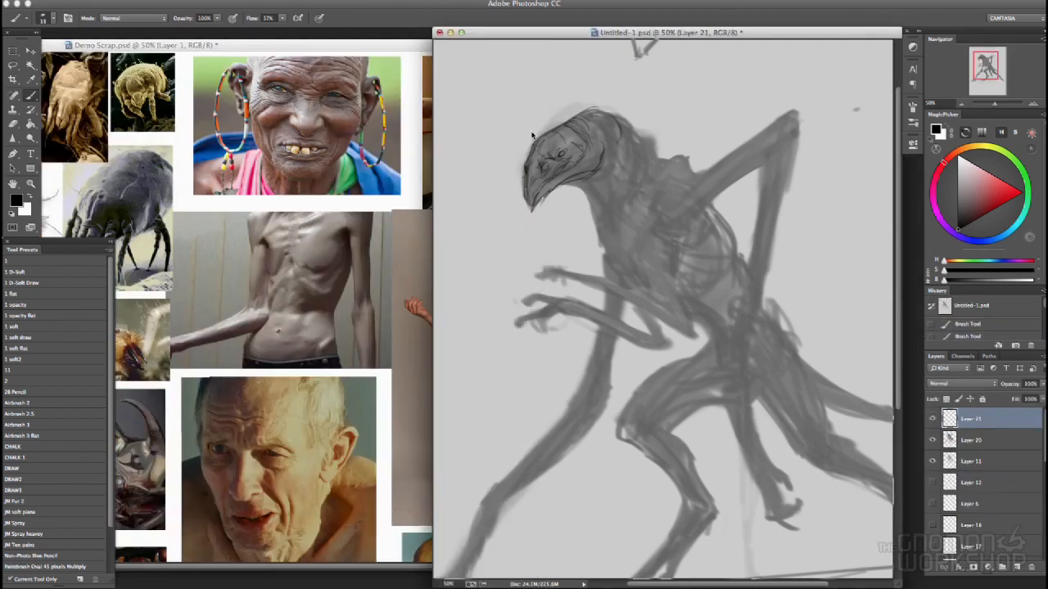
- Outline the front of the neck, the chest folds and the curved base of the shoulder
mouse_move(565, 177)
left_mouse_down()
mouse_move(604, 185)
mouse_move(619, 267)
left_mouse_up()
left_click_drag(629, 226, 650, 275)
left_click_drag(652, 175, 635, 238)
left_click_drag(655, 231, 716, 188)
- Set the brush flow to 28% and line the throat, lower chest, side of the torso and ribs below the shoulder
left_click_drag(282, 18, 279, 31)
left_click_drag(622, 149, 604, 183)
left_click_drag(614, 244, 634, 271)
mouse_move(596, 235)
left_mouse_down()
mouse_move(639, 288)
mouse_move(676, 233)
left_mouse_up()
left_click_drag(676, 274, 694, 324)
left_click_drag(655, 223, 700, 219)
mouse_move(702, 214)
left_mouse_down()
mouse_move(693, 269)
mouse_move(708, 269)
left_mouse_up()
- Line the shoulder's top edge and the crown and nape, and add long folds down the neck
left_click_drag(653, 177, 679, 156)
mouse_move(573, 116)
left_mouse_down()
mouse_move(604, 110)
mouse_move(638, 167)
left_mouse_up()
mouse_move(632, 185)
left_mouse_down()
mouse_move(611, 232)
mouse_move(653, 271)
left_mouse_up()
left_click_drag(650, 221, 635, 271)
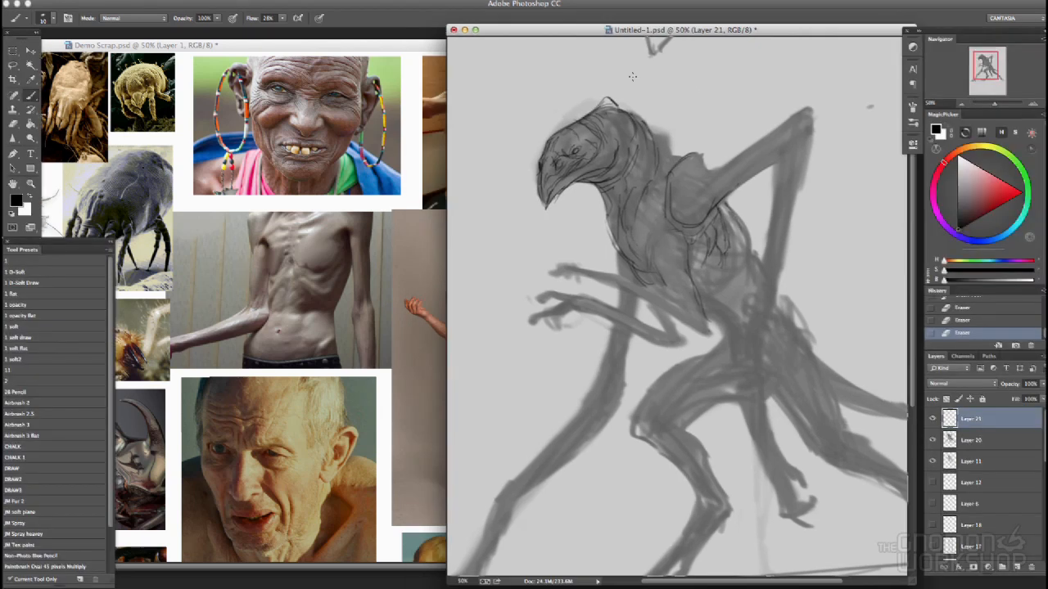
- Add fine creases to the chest, outline the upper arm and shoulder, and draw the bump on the upper back
key("[")
left_click_drag(654, 230, 652, 267)
left_click_drag(655, 247, 664, 280)
left_click_drag(726, 196, 789, 145)
left_click_drag(696, 154, 711, 176)
left_click_drag(681, 175, 649, 228)
mouse_move(651, 137)
left_mouse_down()
mouse_move(687, 155)
mouse_move(674, 141)
left_mouse_up()
- Line the far forearm from hand to elbow, and strengthen the chest front and the upper edge of the raised arm
mouse_move(660, 232)
left_mouse_down()
mouse_move(661, 260)
mouse_move(706, 316)
left_mouse_up()
left_click_drag(612, 282, 709, 334)
left_click_drag(562, 263, 622, 283)
left_click_drag(669, 268, 680, 293)
mouse_move(605, 208)
left_mouse_down()
mouse_move(624, 254)
mouse_move(663, 277)
left_mouse_up()
left_click_drag(606, 196, 613, 248)
mouse_move(697, 155)
left_mouse_down()
mouse_move(722, 172)
mouse_move(791, 115)
left_mouse_up()
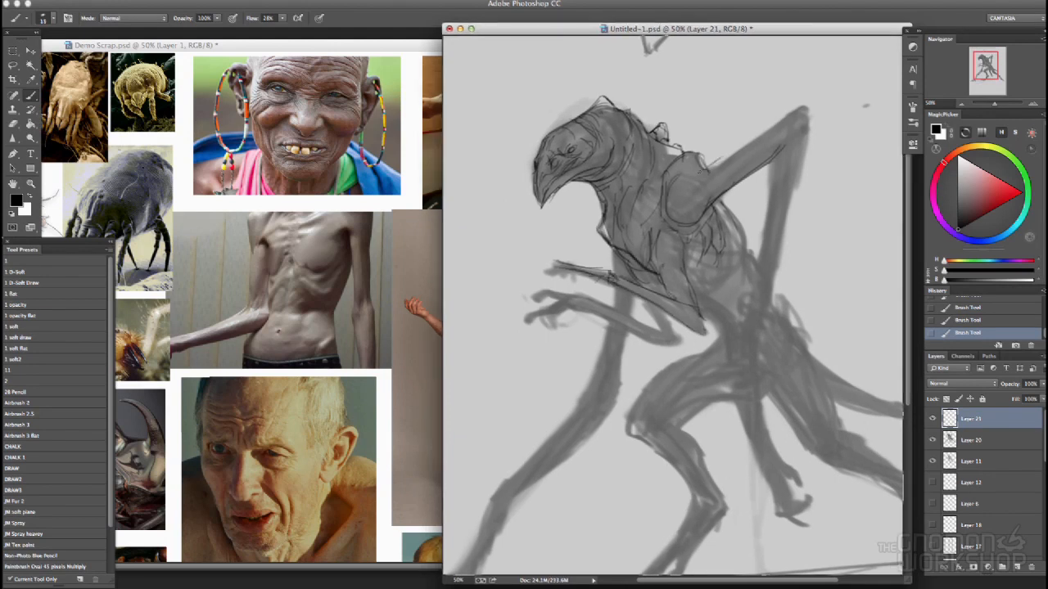
- Add contour lines to the raised arm, ribs and back edge, and line the chest side and the forearm elbows
left_click_drag(773, 155, 776, 187)
left_click_drag(697, 221, 718, 249)
left_click_drag(726, 196, 739, 270)
left_click_drag(731, 215, 748, 270)
mouse_move(654, 235)
left_mouse_down()
mouse_move(665, 287)
mouse_move(692, 302)
left_mouse_up()
left_click_drag(600, 269, 618, 282)
left_click_drag(647, 300, 674, 334)
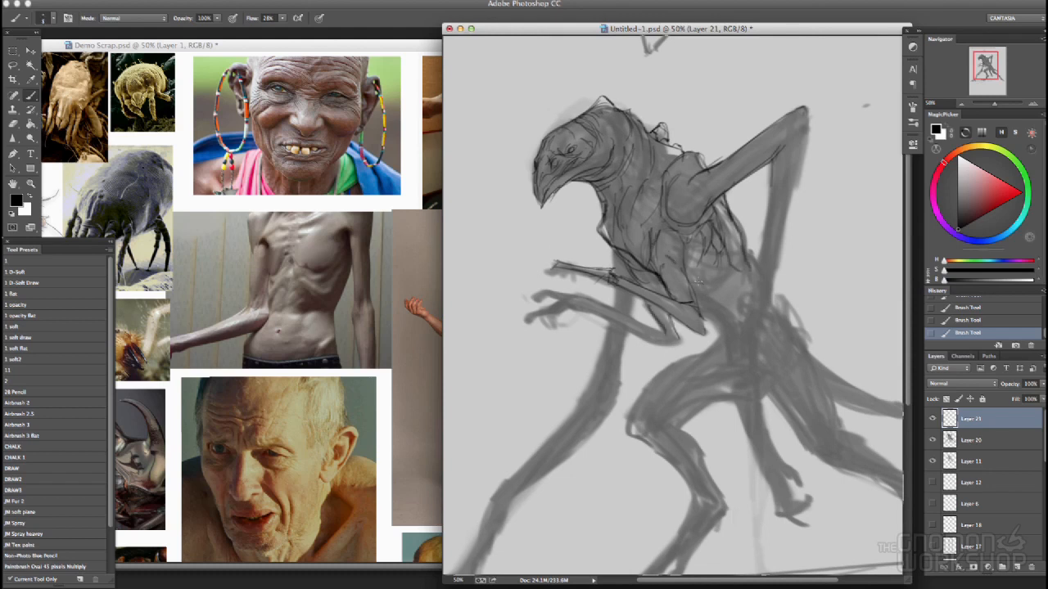
- Line the ribs, the upper back and the side of the torso down to the belly and hip
mouse_move(694, 250)
left_mouse_down()
mouse_move(698, 290)
mouse_move(730, 265)
left_mouse_up()
left_click_drag(699, 293, 740, 368)
mouse_move(699, 291)
left_mouse_down()
mouse_move(730, 342)
mouse_move(689, 286)
left_mouse_up()
left_click_drag(445, 584, 389, 588)
left_click_drag(585, 428, 593, 447)
left_click_drag(642, 147, 669, 124)
mouse_move(709, 156)
left_mouse_down()
mouse_move(678, 312)
mouse_move(679, 367)
left_mouse_up()
left_click_drag(282, 18, 287, 33)
mouse_move(637, 278)
left_mouse_down()
mouse_move(660, 298)
mouse_move(640, 320)
left_mouse_up()
- Outline the bent leg from the thigh over the knee to the shin with a thinner brush
mouse_move(576, 366)
left_mouse_down()
mouse_move(590, 417)
mouse_move(658, 311)
left_mouse_up()
mouse_move(658, 364)
left_mouse_down()
mouse_move(619, 398)
mouse_move(635, 473)
left_mouse_up()
key("[")
key("[")
key("[")
left_click_drag(616, 399, 662, 480)
left_click_drag(599, 400, 654, 365)
- Outline the long forelimb that reaches the ground ahead of the body, including its lower joint
left_click_drag(548, 211, 548, 270)
left_click_drag(532, 334, 522, 358)
left_click_drag(573, 261, 555, 352)
key("super+minus")
key("]")
mouse_move(502, 391)
left_mouse_down()
mouse_move(591, 303)
mouse_move(586, 253)
left_mouse_up()
left_click_drag(505, 391, 495, 412)
- Strengthen the bent leg's lower shin and line the raised limb from its elbow down across the hip
left_click_drag(660, 406, 636, 436)
left_click_drag(643, 398, 604, 450)
left_click_drag(684, 315, 684, 344)
mouse_move(709, 168)
left_mouse_down()
mouse_move(682, 322)
mouse_move(735, 374)
left_mouse_up()
left_click_drag(696, 257, 702, 280)
left_click_drag(673, 254, 663, 280)
- Darken the fingers and forearms of both small grasping arms, and line the bent leg's foot
left_click_drag(534, 261, 624, 290)
left_click_drag(526, 238, 599, 254)
left_click_drag(530, 265, 578, 280)
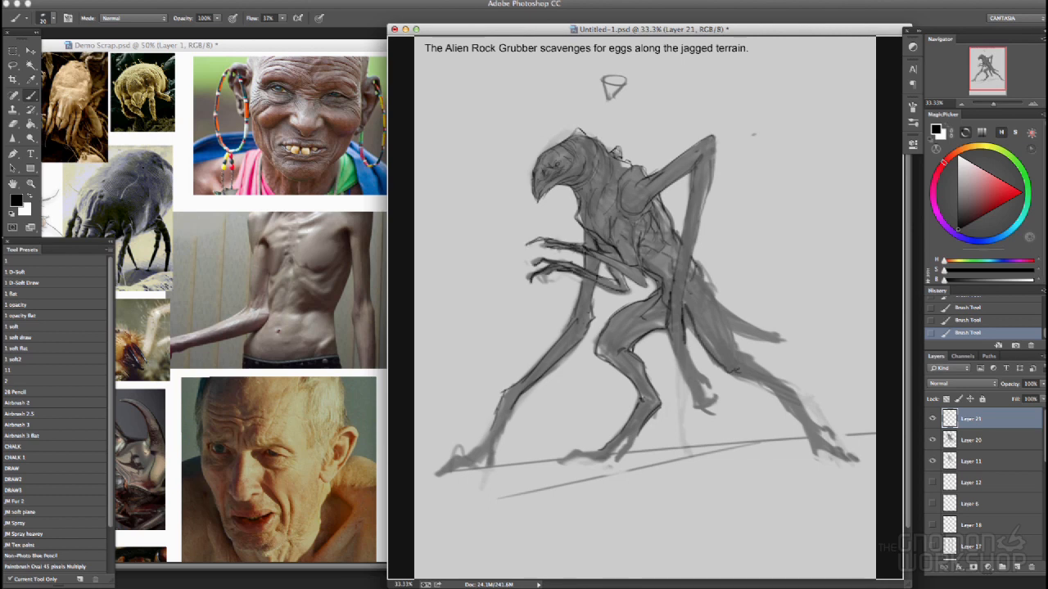
left_click_drag(643, 252, 658, 228)
left_click_drag(627, 437, 613, 461)
left_click_drag(641, 427, 618, 461)
- Outline the trailing hind leg from the hip to the ankle and define its toes
left_click_drag(693, 264, 706, 283)
mouse_move(705, 293)
left_mouse_down()
mouse_move(732, 365)
mouse_move(747, 357)
mouse_move(796, 396)
left_mouse_up()
key("super+z")
mouse_move(733, 374)
left_mouse_down()
mouse_move(787, 400)
mouse_move(799, 426)
left_mouse_up()
left_click_drag(797, 394, 855, 458)
mouse_move(797, 420)
left_mouse_down()
mouse_move(828, 460)
mouse_move(849, 462)
mouse_move(835, 444)
left_mouse_up()
left_click_drag(787, 388, 834, 437)
- Outline the pointed tail on both edges and line the rump above it
left_click_drag(703, 280, 794, 338)
left_click_drag(730, 328, 774, 341)
left_click_drag(692, 260, 715, 295)
key("e")
key("b")
- Line both edges of the hanging forearm down to its claws, and the limb's edge below the raised elbow
left_click_drag(671, 329, 697, 398)
left_click_drag(690, 349, 714, 391)
mouse_move(709, 208)
left_mouse_down()
mouse_move(679, 310)
mouse_move(689, 260)
left_mouse_up()
key("e")
key("b")
- Define the toes of the forelimb's foot and the bent leg's foot, and line the hanging hand's wrist
left_click_drag(513, 410, 483, 468)
left_click_drag(489, 433, 437, 475)
mouse_move(490, 445)
left_mouse_down()
mouse_move(455, 471)
mouse_move(480, 465)
left_mouse_up()
left_click_drag(473, 450, 442, 474)
left_click_drag(705, 372, 696, 413)
left_click_drag(603, 455, 564, 460)
left_click_drag(602, 449, 565, 461)
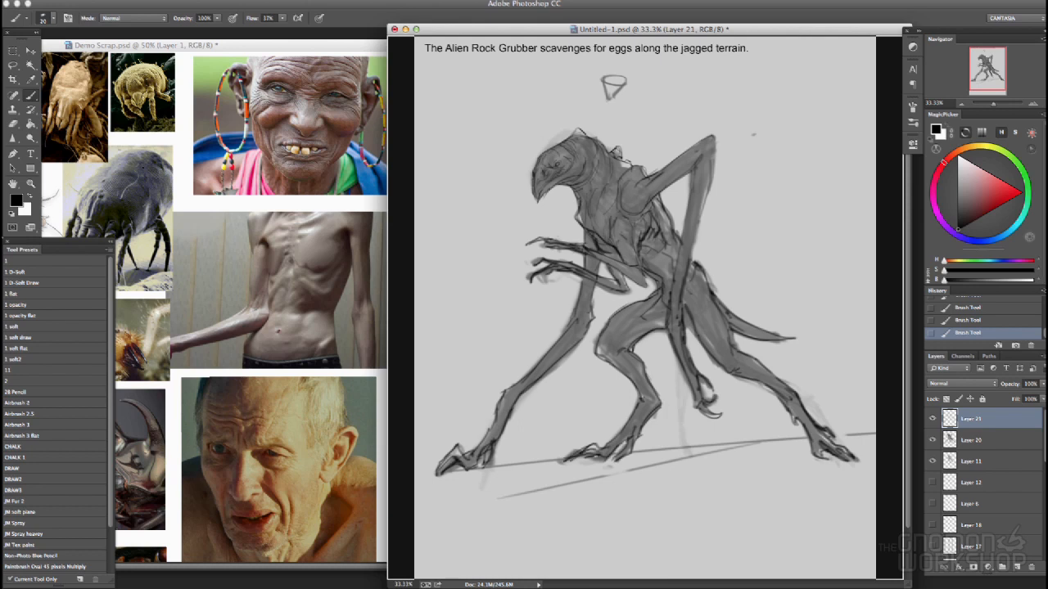
- Bring the frog and vulture photos into view in Demo Scrap.psd, and add fine lines to the creature's chest and ribs
mouse_move(164, 409)
left_mouse_down()
mouse_move(346, 259)
mouse_move(516, 153)
mouse_move(540, 190)
left_mouse_up()
left_click(588, 156)
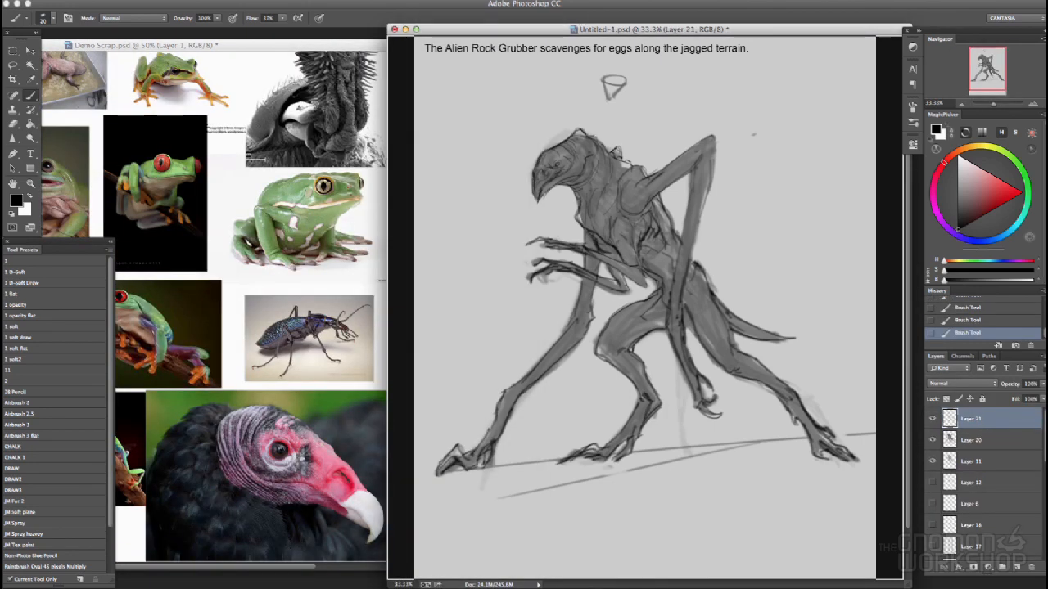
left_click_drag(643, 216, 627, 241)
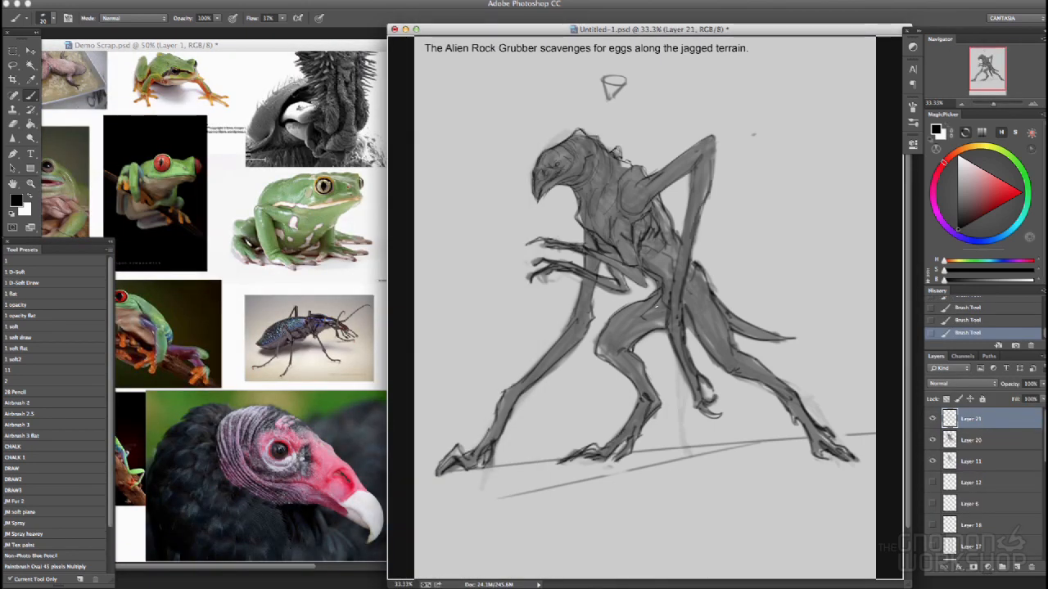
mouse_move(584, 198)
left_mouse_down()
mouse_move(624, 253)
mouse_move(577, 211)
mouse_move(571, 175)
mouse_move(586, 168)
mouse_move(602, 253)
mouse_move(590, 153)
mouse_move(551, 169)
mouse_move(571, 155)
mouse_move(562, 146)
mouse_move(527, 190)
mouse_move(543, 157)
mouse_move(639, 220)
left_mouse_up()
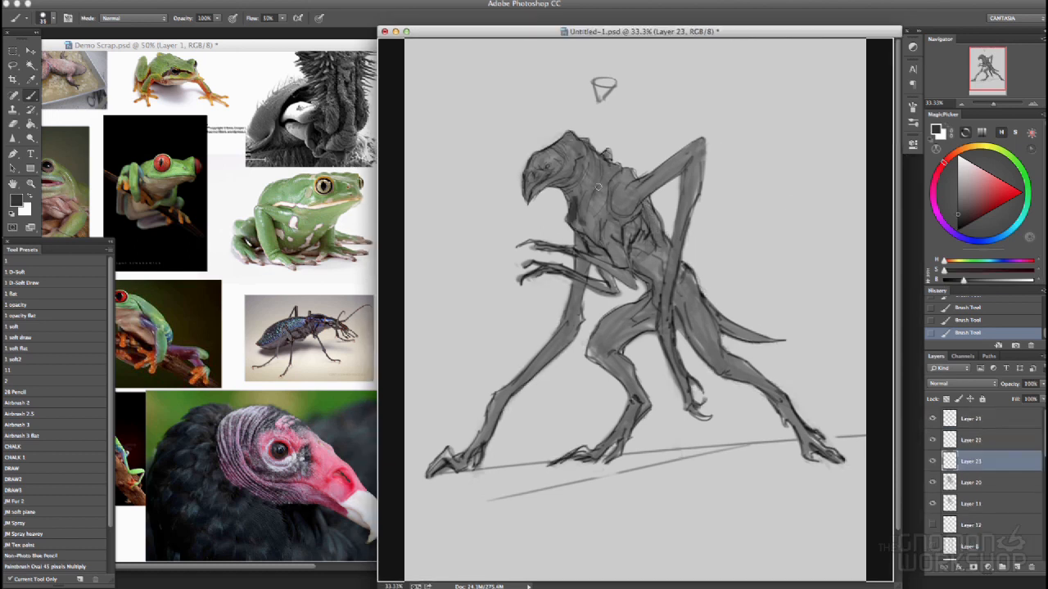
- Lay a dark grey tone over the head, torso, raised upper arm and thigh on Layer 23 with a large brush
key("bracketright")
key("bracketright")
key("bracketright")
left_click(588, 156, "alt")
mouse_move(693, 150)
left_mouse_down()
mouse_move(623, 200)
mouse_move(614, 254)
mouse_move(565, 247)
left_mouse_up()
mouse_move(624, 208)
left_mouse_down()
mouse_move(649, 189)
mouse_move(630, 243)
mouse_move(639, 266)
mouse_move(656, 271)
mouse_move(656, 249)
mouse_move(651, 315)
left_mouse_up()
mouse_move(638, 321)
left_mouse_down()
mouse_move(602, 358)
mouse_move(635, 315)
left_mouse_up()
left_click_drag(656, 296, 622, 327)
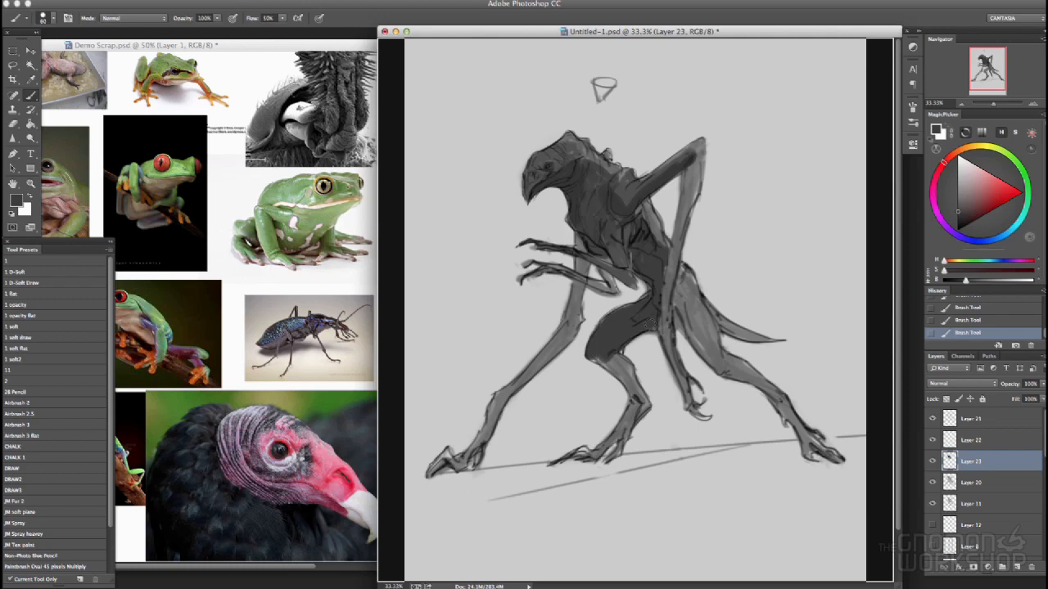
- Extend the dark tone down the bent leg's shin, and shade the raised elbow and face with sampled greys
left_click_drag(604, 362, 632, 399)
left_click(618, 200, "alt")
mouse_move(687, 170)
left_mouse_down()
mouse_move(669, 296)
mouse_move(698, 145)
left_mouse_up()
left_click(583, 164, "alt")
key("bracketleft")
key("bracketleft")
key("bracketleft")
left_click_drag(561, 147, 546, 159)
- Shade the lower neck and upper chest toward the shoulder at a changed brush strength
key("Tab")
key("Tab")
key("shift+2")
key("shift+2")
left_click_drag(572, 180, 614, 193)
- Darken the trailing hind leg from the hip to the foot with a larger brush and a grey sampled from the chest
left_click(585, 200, "alt")
key("bracketright")
key("bracketright")
key("bracketright")
left_click_drag(684, 326, 825, 448)
key("bracketright")
- Lighten the raised limb from the shoulder over the elbow and down its hanging part with a sampled grey
mouse_move(690, 299)
left_mouse_down()
mouse_move(720, 342)
mouse_move(639, 205)
mouse_move(681, 151)
left_mouse_up()
left_click(540, 163, "alt")
left_click_drag(616, 204, 695, 146)
left_click_drag(692, 162, 672, 244)
- Tone the near upper arm, and darken the long forelimb down to its foot with a larger brush
key("bracketleft")
mouse_move(607, 226)
left_mouse_down()
mouse_move(564, 250)
mouse_move(551, 238)
mouse_move(610, 290)
left_mouse_up()
left_click(546, 244, "alt")
key("bracketright")
key("bracketright")
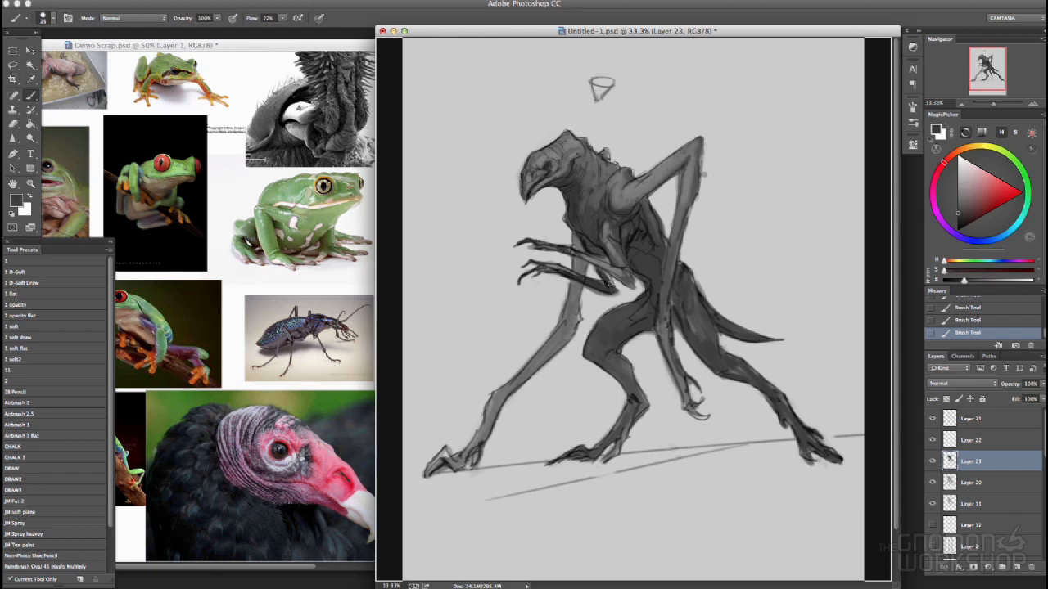
mouse_move(565, 240)
left_mouse_down()
mouse_move(581, 266)
mouse_move(575, 314)
mouse_move(457, 465)
left_mouse_up()
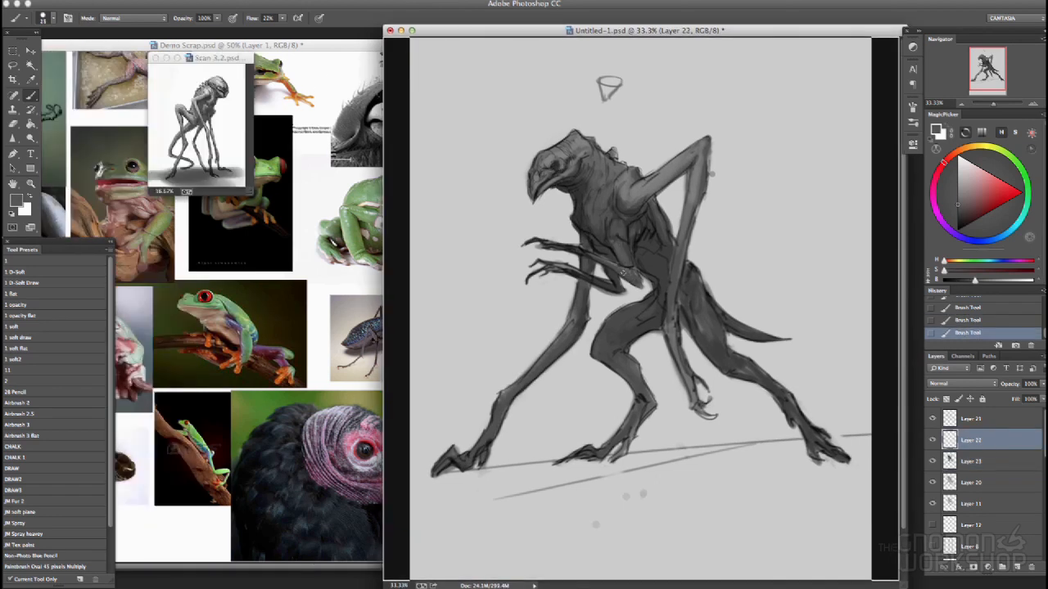
- Pick another brush and lighten the crown and face on Layer 22 with greys sampled from the head
right_click(624, 272)
double_click(750, 418)
left_click(573, 164, "alt")
left_click(560, 156, "alt")
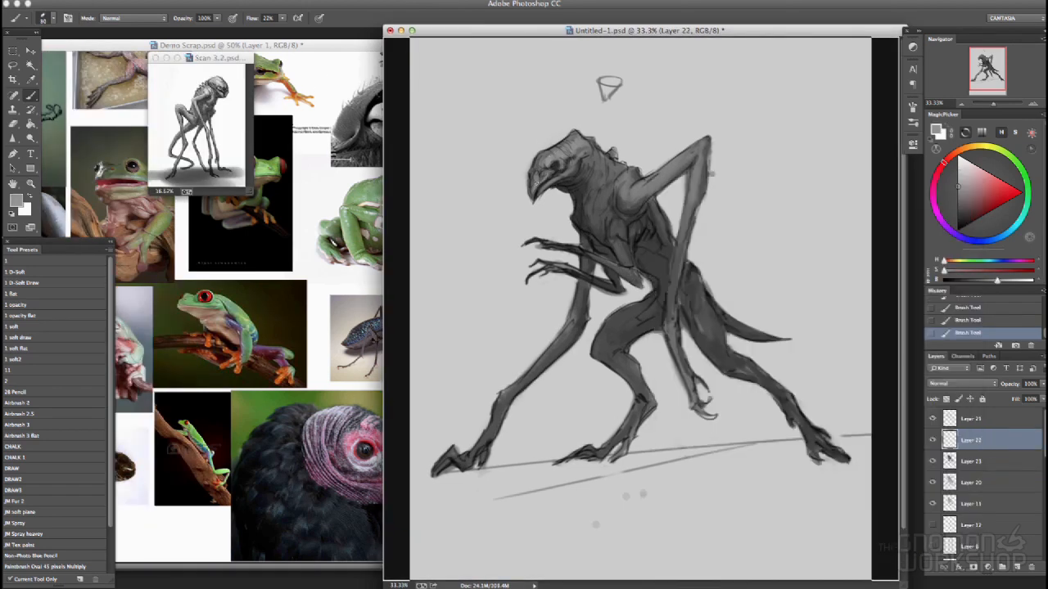
- Build up lighter tones on the shoulder and the start of the raised arm with greys sampled around the shoulder
left_click(619, 210, "alt")
left_click(623, 197, "alt")
key("]")
mouse_move(621, 182)
left_mouse_down()
mouse_move(637, 165)
mouse_move(642, 175)
left_mouse_up()
left_click(619, 184, "alt")
left_click(623, 182, "alt")
left_click(627, 202, "alt")
left_click(622, 193, "alt")
left_click(631, 196, "alt")
left_click(632, 184, "alt")
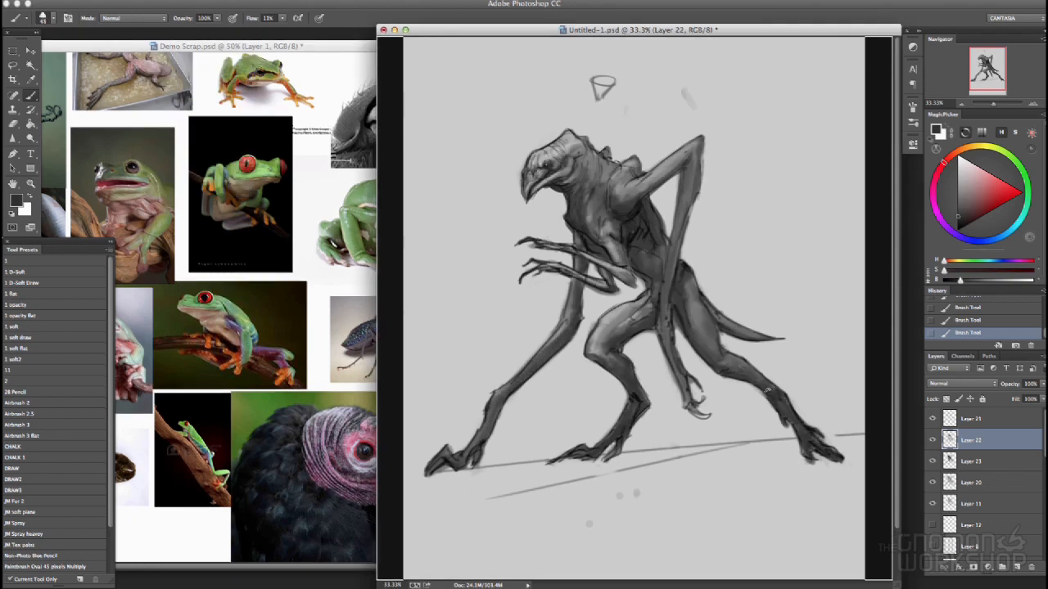
- Shade the hind leg's thigh and lower leg with dark grey strokes, reducing the brush size for the rump
left_click_drag(759, 383, 705, 319)
mouse_move(688, 278)
left_mouse_down()
mouse_move(726, 360)
mouse_move(709, 308)
left_mouse_up()
key("[")
key("[")
key("[")
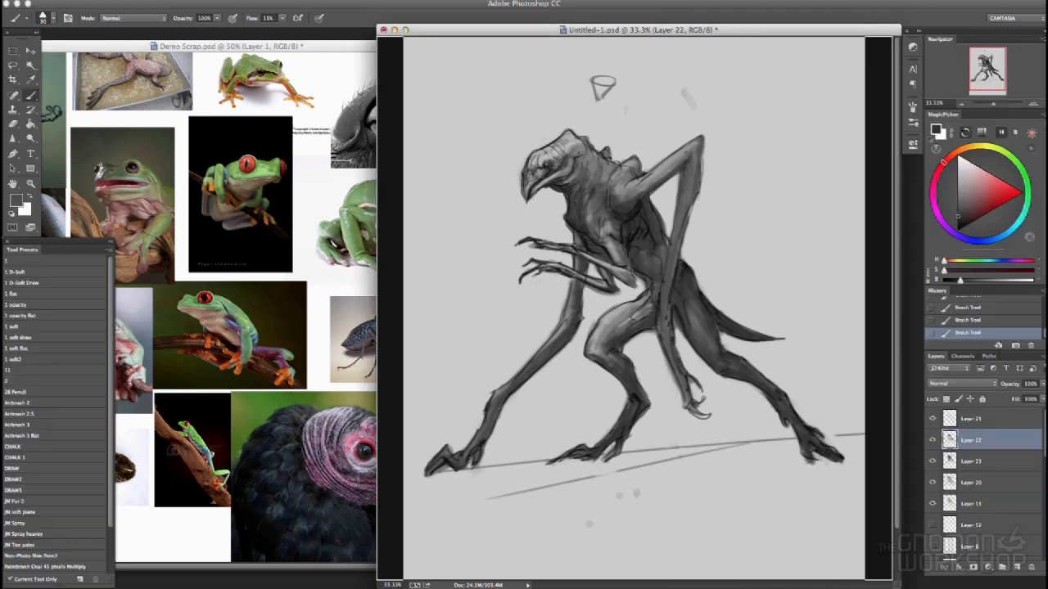
- Add a new layer above Layer 21 and refine the beak, brow and crown edges with a small brush in light grey
key("super+=")
scroll(423, 222, "up", 5)
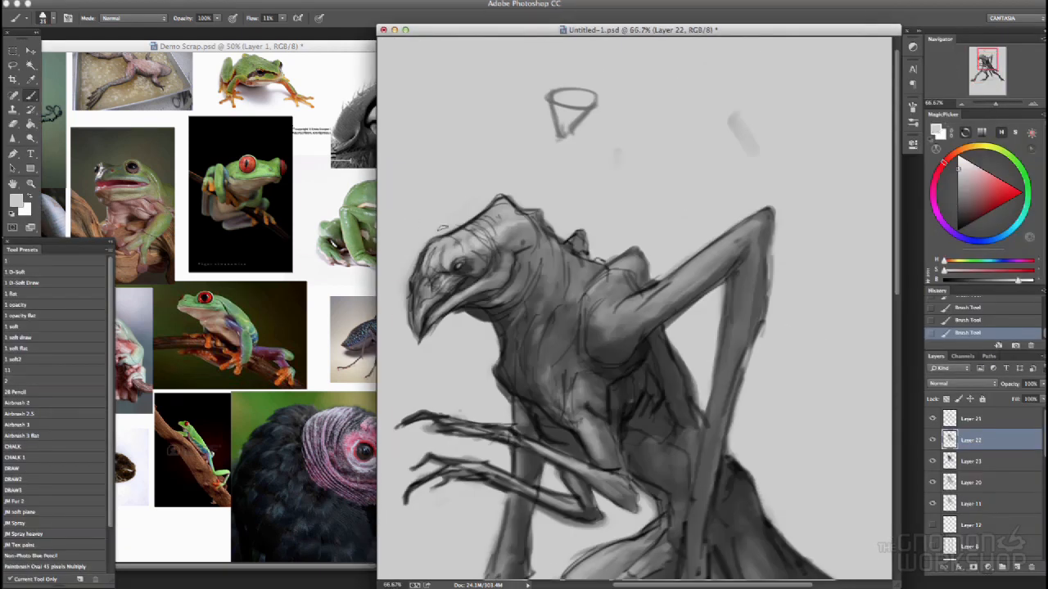
key("alt+]")
key("super+shift+alt+n")
left_click(424, 221, "alt")
key("[")
key("[")
key("[")
left_click_drag(442, 248, 429, 275)
left_click_drag(424, 279, 416, 296)
mouse_move(427, 249)
left_mouse_down()
mouse_move(489, 210)
mouse_move(458, 241)
mouse_move(481, 273)
mouse_move(503, 226)
left_mouse_up()
- Soften the cheek and the ridge on the upper back with sampled greys and a larger brush
left_click(463, 259, "alt")
left_click(483, 258, "alt")
left_click(468, 316, "alt")
key("]")
key("]")
key("]")
key("]")
left_click(578, 244, "alt")
left_click_drag(577, 241, 622, 262)
- Paint smoother grey tones over the throat folds and the front of the neck and chest
key("]")
left_click(491, 312, "alt")
mouse_move(494, 315)
left_mouse_down()
mouse_move(519, 334)
mouse_move(545, 279)
left_mouse_up()
left_click_drag(532, 392, 508, 327)
left_click(509, 322, "alt")
mouse_move(510, 324)
left_mouse_down()
mouse_move(514, 366)
mouse_move(492, 328)
mouse_move(507, 363)
mouse_move(515, 334)
mouse_move(576, 414)
mouse_move(542, 336)
left_mouse_up()
- Refine the throat and chest tones with sampled greys, and lighten the back of the crown
key("[")
key("[")
key("[")
left_click(475, 315, "alt")
left_click(509, 365, "alt")
key("]")
left_click(497, 231, "alt")
left_click_drag(501, 226, 531, 229)
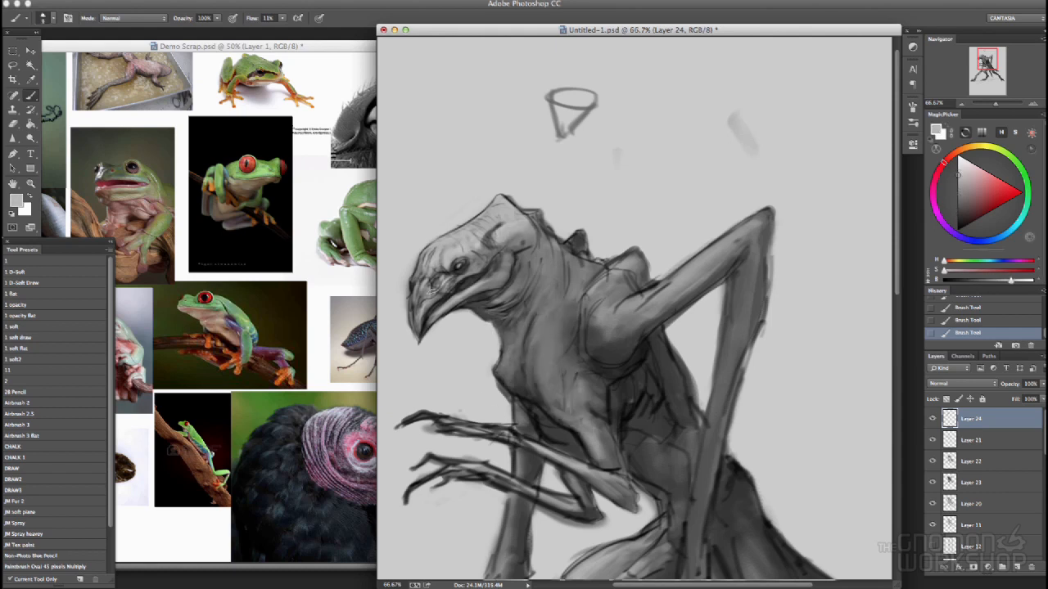
- Model the brow, cheek, beak and throat with small strokes in greys sampled around the head
left_click(417, 291, "alt")
mouse_move(424, 255)
left_mouse_down()
mouse_move(416, 288)
mouse_move(510, 337)
left_mouse_up()
left_click(468, 283, "alt")
left_click(440, 309, "alt")
left_click(460, 305, "alt")
left_click(404, 270, "alt")
left_click(506, 208, "alt")
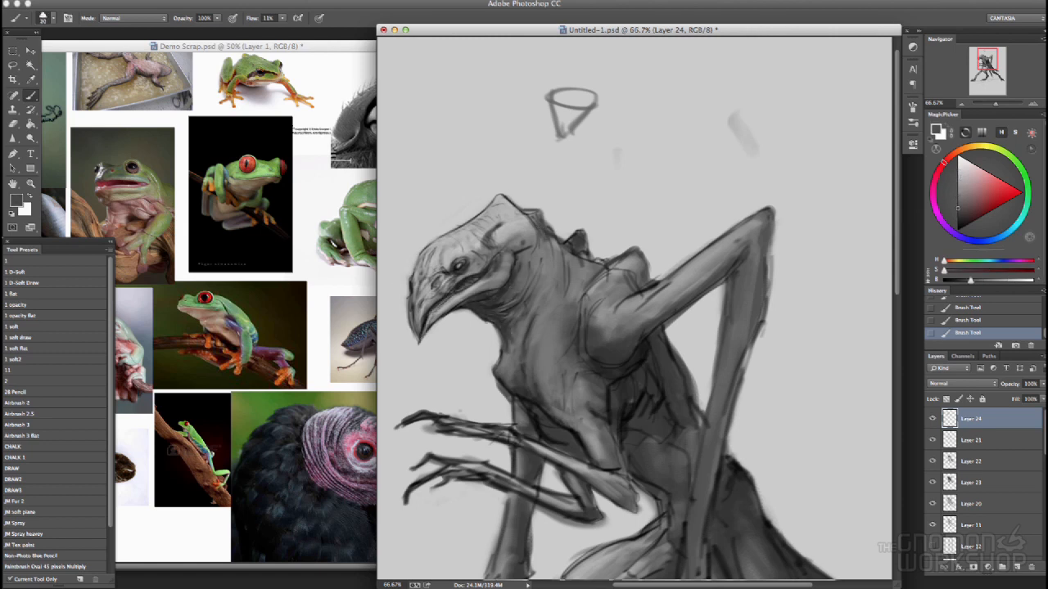
- Set the brush flow to 18% and shade the neck and front of the shoulder with greys sampled nearby
left_click_drag(540, 220, 591, 315)
key("[")
left_click_drag(282, 18, 299, 31)
key("]")
left_click(627, 341, "alt")
mouse_move(597, 321)
left_mouse_down()
mouse_move(624, 347)
mouse_move(597, 346)
mouse_move(621, 350)
mouse_move(563, 374)
mouse_move(614, 334)
mouse_move(596, 343)
mouse_move(630, 258)
mouse_move(579, 319)
left_mouse_up()
left_click(629, 351, "alt")
left_click(663, 313, "alt")
left_click(604, 372, "alt")
- Shade the ridge along the chest and the side of the belly with greys sampled from the head and torso
key("[")
left_click(581, 358, "alt")
left_click(517, 336, "alt")
left_click(583, 288, "alt")
left_click(610, 377, "alt")
left_click(608, 382, "alt")
left_click_drag(587, 385, 622, 478)
mouse_move(629, 382)
left_mouse_down()
mouse_move(687, 458)
mouse_move(672, 554)
left_mouse_up()
- Refine the shadow shapes beneath the shoulder and along the ribs with a much smaller brush and sampled greys
left_click(630, 362, "alt")
key("[")
key("[")
key("[")
key("[")
key("[")
key("[")
key("[")
left_click_drag(586, 339, 614, 365)
left_click_drag(594, 390, 626, 375)
left_click(612, 412, "alt")
left_click(622, 401, "alt")
left_click_drag(650, 336, 619, 401)
- Erase a small patch where the elbow of the smaller forearm meets the belly
key("]")
key("]")
key("]")
key("]")
key("]")
key("]")
key("]")
key("]")
key("]")
key("super+minus")
key("super+minus")
left_click(607, 252, "alt")
key("e")
left_click_drag(642, 274, 655, 283)
- Paint sampled greys down the front of the neck and chest
key("b")
left_click(616, 201, "alt")
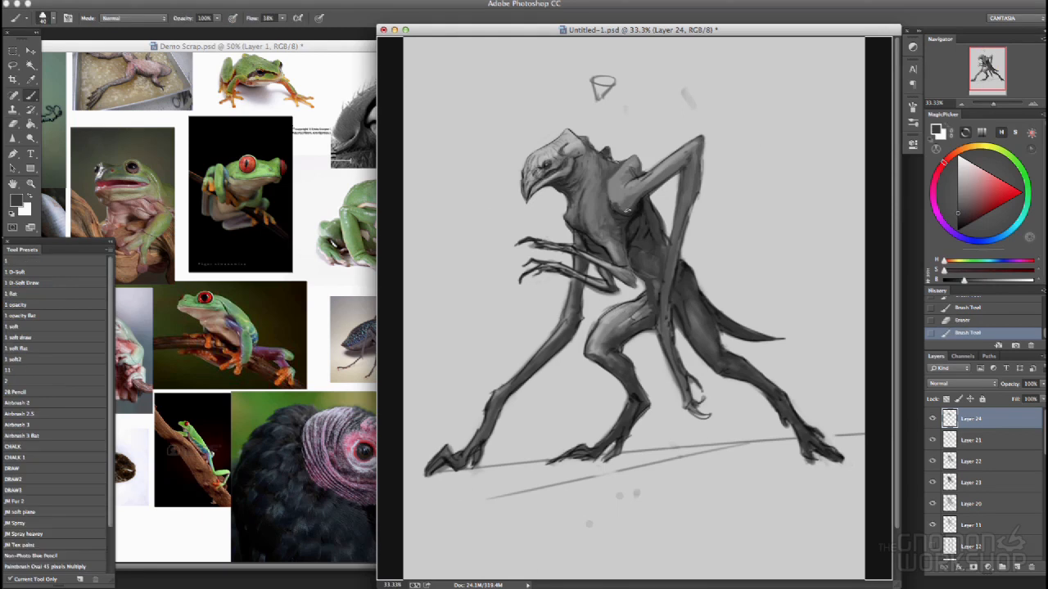
mouse_move(604, 187)
left_mouse_down()
mouse_move(632, 242)
mouse_move(634, 286)
mouse_move(564, 247)
left_mouse_up()
left_click(630, 247, "alt")
left_click(609, 261, "alt")
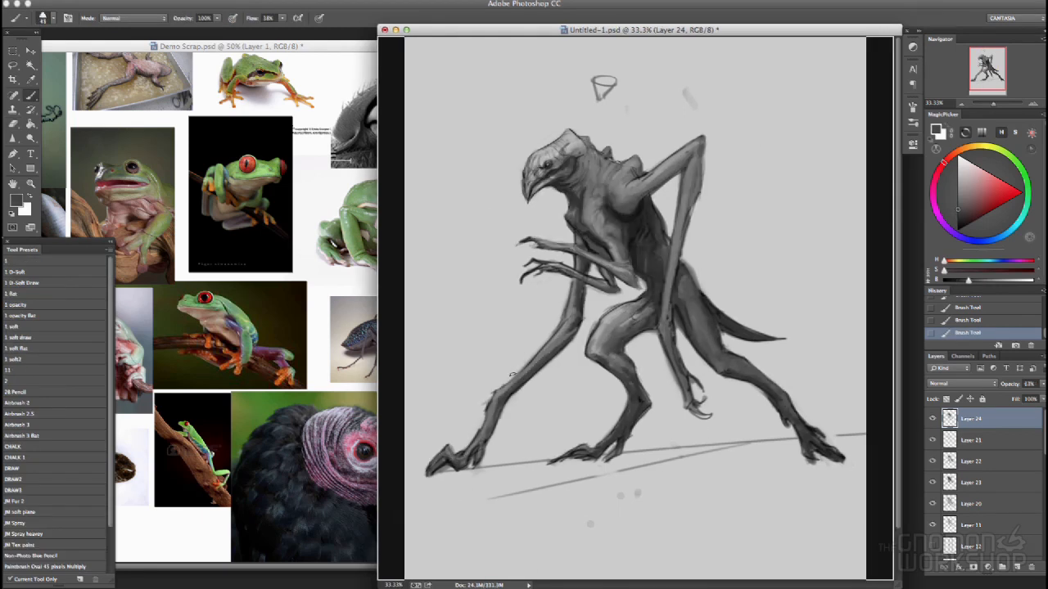
- Model the long planted front limb from wrist to upper forearm with sampled greys
left_click(512, 374, "alt")
left_click_drag(502, 393, 576, 324)
left_click(506, 395, "alt")
key("[")
left_click(448, 475, "alt")
left_click(496, 402, "alt")
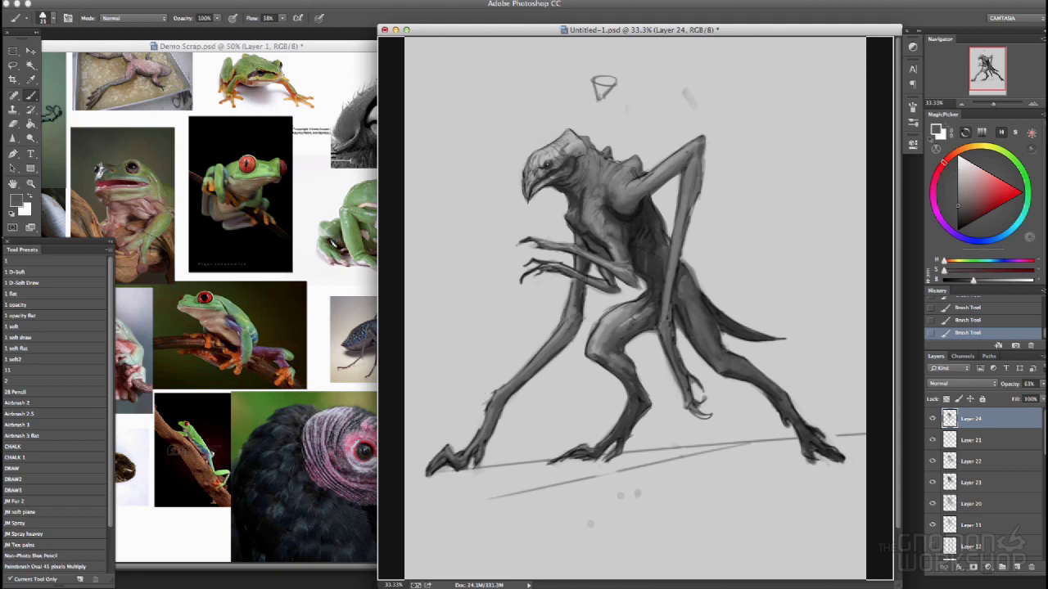
- Shade the upper thigh of the rear leg with a larger brush and sampled greys
left_click(684, 304, "alt")
key("]")
key("]")
key("]")
mouse_move(689, 304)
left_mouse_down()
mouse_move(709, 349)
mouse_move(706, 320)
left_mouse_up()
left_click(706, 334, "alt")
- Blend the tones from the shoulder to the lower neck and chest with a larger brush and sampled greys
left_click(552, 169, "alt")
key("]")
left_click_drag(623, 172, 609, 203)
mouse_move(603, 214)
left_mouse_down()
mouse_move(593, 229)
mouse_move(566, 218)
left_mouse_up()
left_click(576, 204, "alt")
left_click(573, 200, "alt")
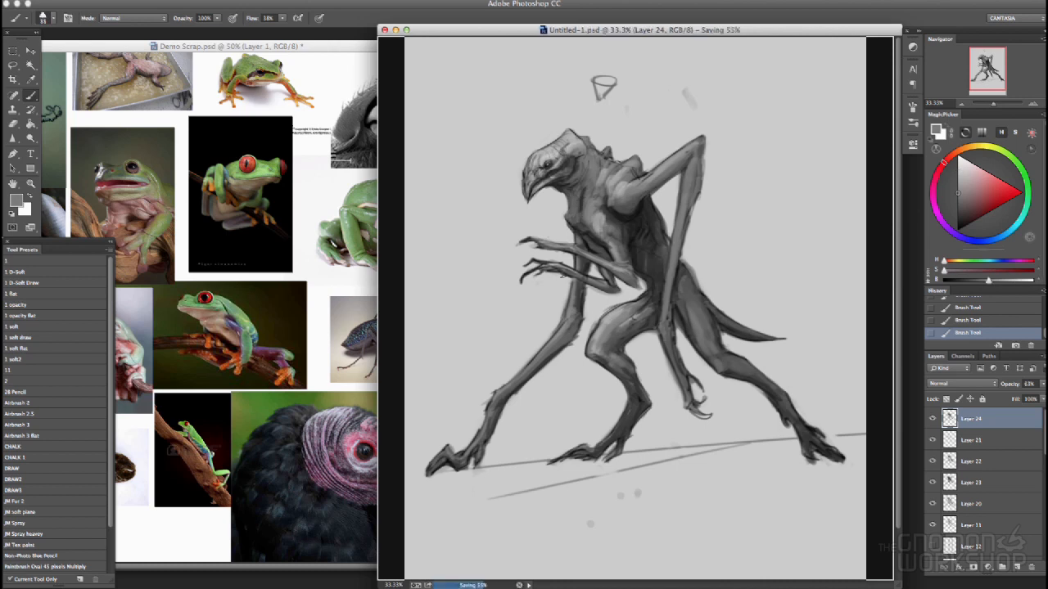
- Paint smoother greys along the raised arm, from the shoulder to the elbow and down the forearm
left_click(626, 196, "alt")
key("]")
left_click_drag(630, 180, 696, 143)
left_click(654, 170, "alt")
mouse_move(694, 155)
left_mouse_down()
mouse_move(682, 233)
mouse_move(692, 186)
mouse_move(658, 232)
mouse_move(660, 268)
left_mouse_up()
left_click(629, 210, "alt")
left_click(638, 214, "alt")
left_click(647, 179, "alt")
left_click(655, 242, "alt")
- Shade the thigh and ankle of the middle leg with a smaller brush and sampled greys
key("[")
left_click(604, 320, "alt")
key("[")
key("[")
key("[")
left_click_drag(631, 306, 657, 286)
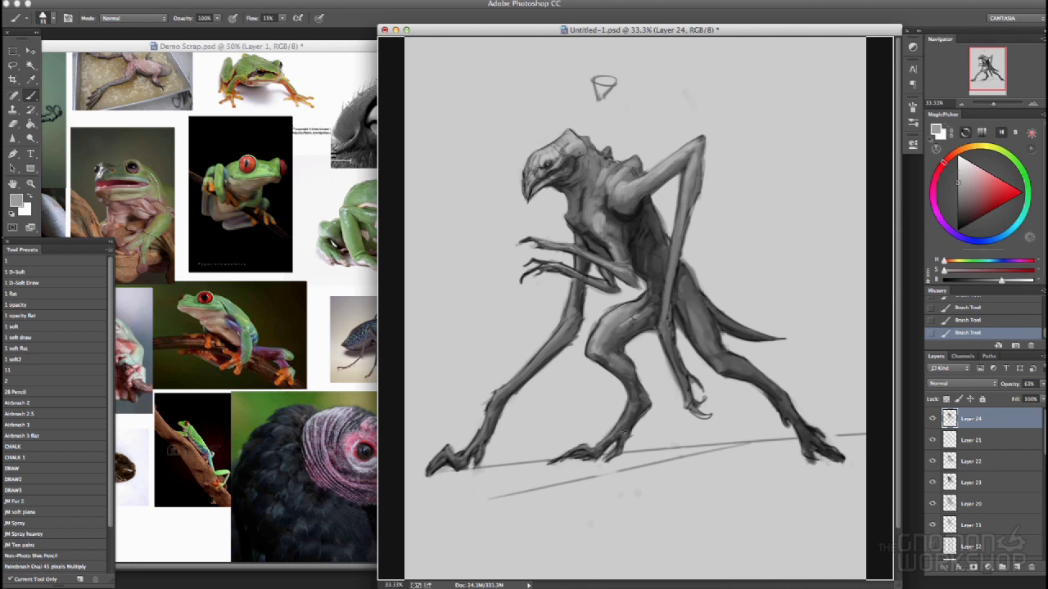
left_click_drag(635, 416, 622, 442)
left_click(627, 434, "alt")
- Darken the ankle and toes of the rear foot with sampled greys
left_click(792, 418, "alt")
key("]")
mouse_move(798, 421)
left_mouse_down()
mouse_move(825, 452)
mouse_move(810, 458)
left_mouse_up()
left_click(811, 451, "alt")
left_click(812, 460, "alt")
- Touch up the tones of the middle thigh and the chest with sampled greys and a larger brush
left_click(632, 318, "alt")
left_click(506, 133, "alt")
left_click(577, 209, "alt")
key("]")
key("]")
left_click(535, 234, "alt")
- Model the rear leg's thigh, shin and foot with greys sampled along the leg
left_click(692, 305, "alt")
key("[")
left_click(747, 356, "alt")
mouse_move(696, 327)
left_mouse_down()
mouse_move(722, 360)
mouse_move(705, 329)
left_mouse_up()
left_click(705, 328, "alt")
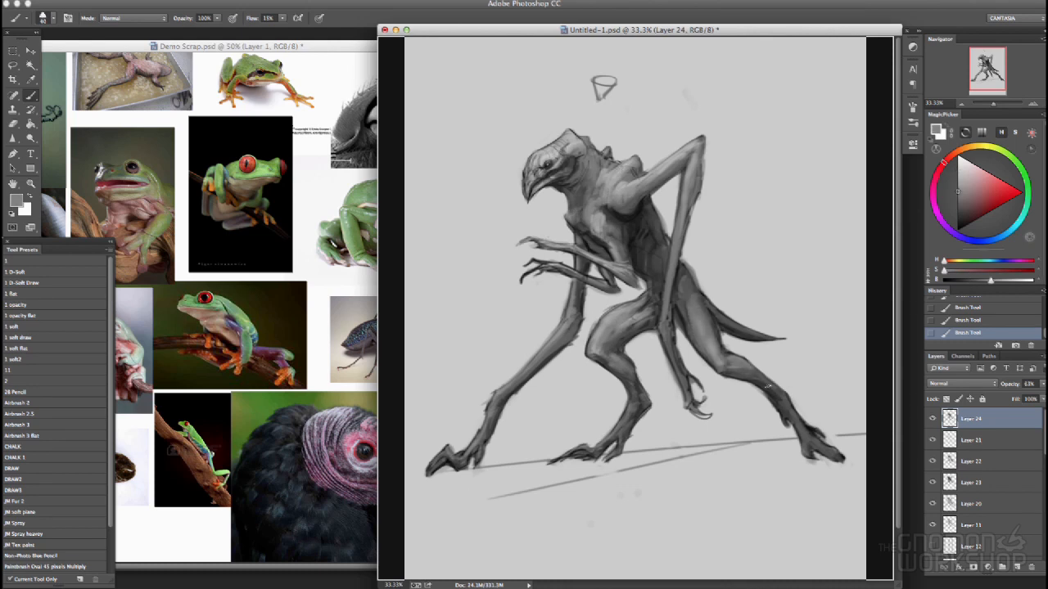
left_click(761, 379, "alt")
left_click_drag(778, 395, 833, 452)
left_click(681, 287, "alt")
left_click_drag(677, 278, 691, 315)
- Darken the beak down to its tip with sampled dark greys
left_click(512, 125, "super")
key("[")
key("[")
left_click(573, 280, "alt")
left_click_drag(591, 283, 558, 355)
left_click(583, 270, "alt")
key("]")
key("]")
left_click_drag(596, 306, 552, 348)
key("]")
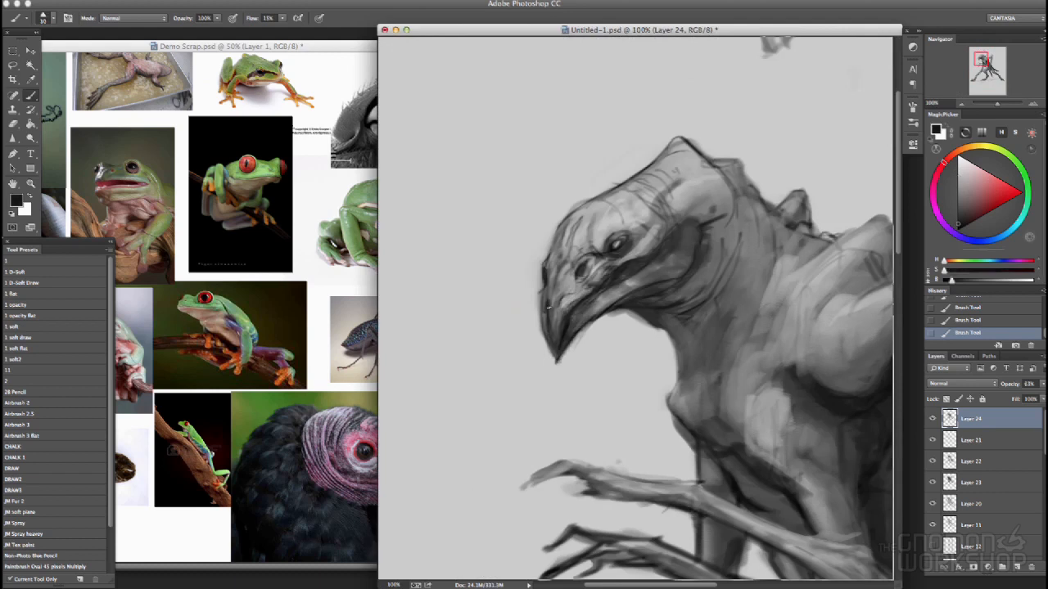
- Refine the shading around the eye, mouth line and forehead with fine strokes in sampled greys
left_click(655, 239, "alt")
left_click_drag(646, 274, 598, 301)
mouse_move(663, 256)
left_mouse_down()
mouse_move(635, 275)
mouse_move(633, 240)
left_mouse_up()
left_click(639, 267, "alt")
left_click(629, 254, "alt")
left_click(585, 221, "alt")
key("[")
key("[")
key("[")
key("[")
left_click_drag(560, 247, 577, 221)
left_click(597, 260, "alt")
left_click_drag(591, 280, 642, 252)
- Shade the throat folds behind the jaw with a larger brush and a sampled grey
key("]")
key("]")
key("]")
key("]")
key("]")
left_click(692, 260, "alt")
left_click_drag(702, 270, 725, 338)
- Add a new layer and paint along the underside of the jaw and beak with a sampled tone
left_click(615, 317, "alt")
key("alt+shift+super+n")
mouse_move(651, 326)
left_mouse_down()
mouse_move(611, 316)
mouse_move(571, 350)
left_mouse_up()
left_click(591, 303, "alt")
- Draw a fine dark line along the mouth beneath the eye with a much smaller brush
key("[")
key("[")
key("[")
key("[")
key("[")
key("[")
key("[")
left_click_drag(635, 265, 608, 279)
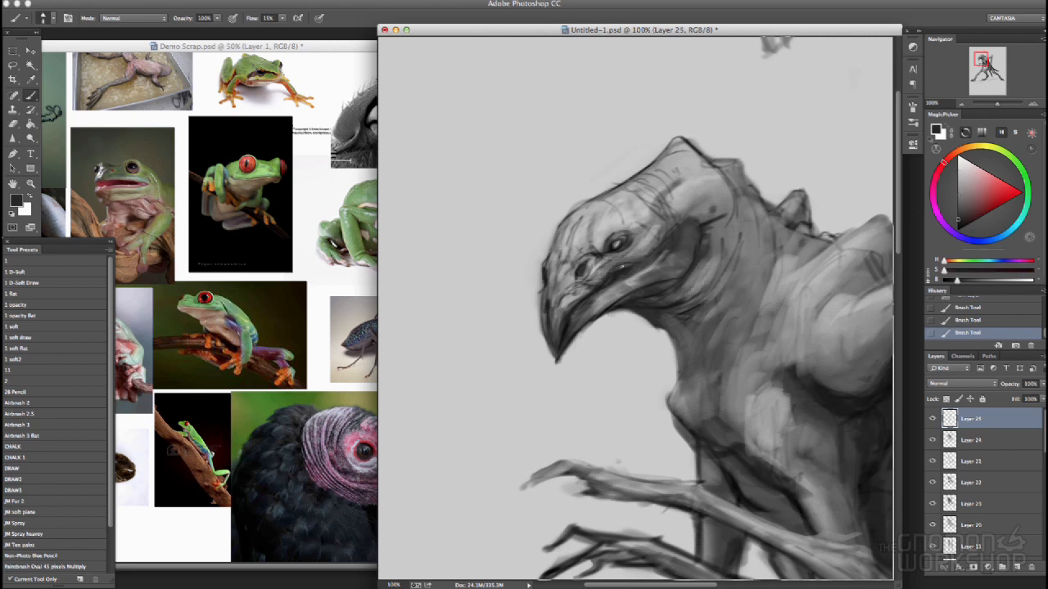
- Add dark accents along the cheek and at the base of the beak with sampled dark greys
left_click(700, 214, "alt")
left_click_drag(709, 219, 665, 260)
left_click(680, 246, "alt")
left_click(573, 311, "alt")
key("[")
left_click_drag(580, 296, 568, 311)
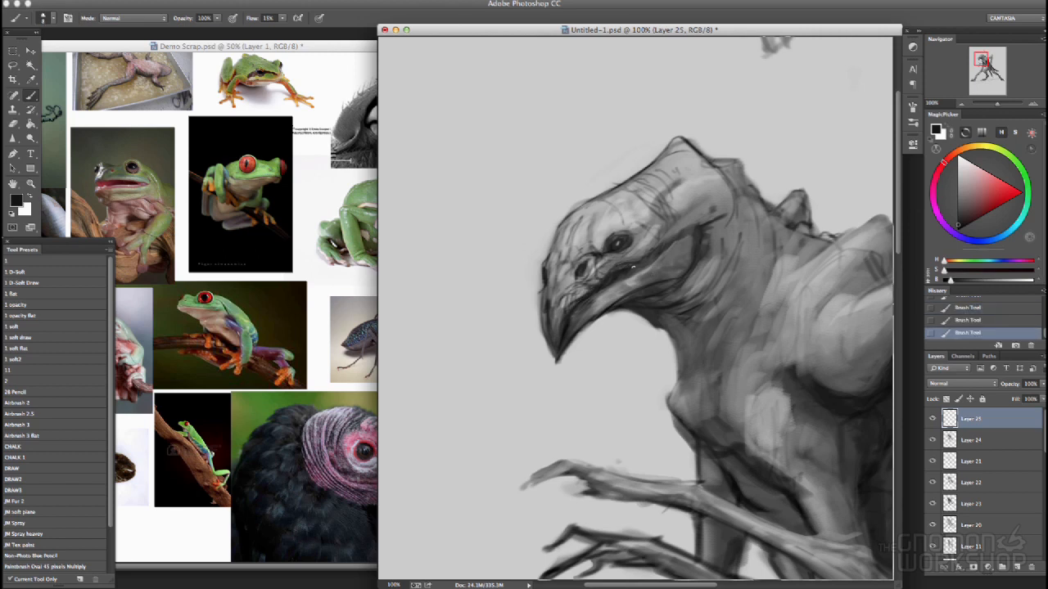
- Draw fine dark contour and wrinkle lines down the throat, neck, chest and front of the shoulder
mouse_move(660, 326)
left_mouse_down()
mouse_move(695, 336)
mouse_move(674, 402)
left_mouse_up()
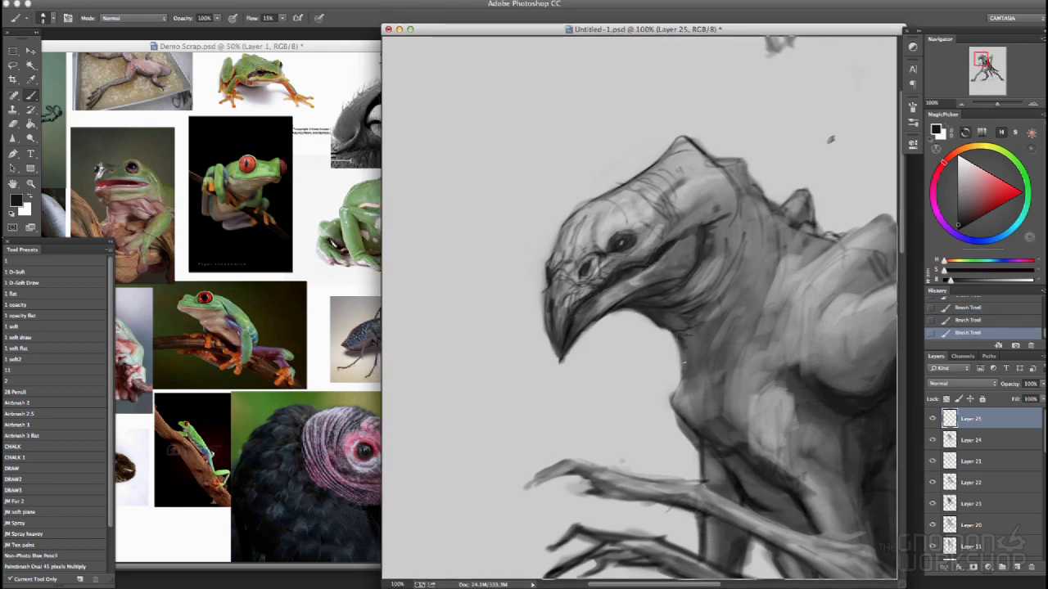
left_click_drag(722, 287, 691, 371)
left_click_drag(742, 280, 711, 330)
left_click_drag(753, 291, 726, 350)
left_click_drag(701, 374, 693, 426)
mouse_move(786, 368)
left_mouse_down()
mouse_move(748, 452)
mouse_move(832, 411)
left_mouse_up()
left_click_drag(753, 337, 725, 419)
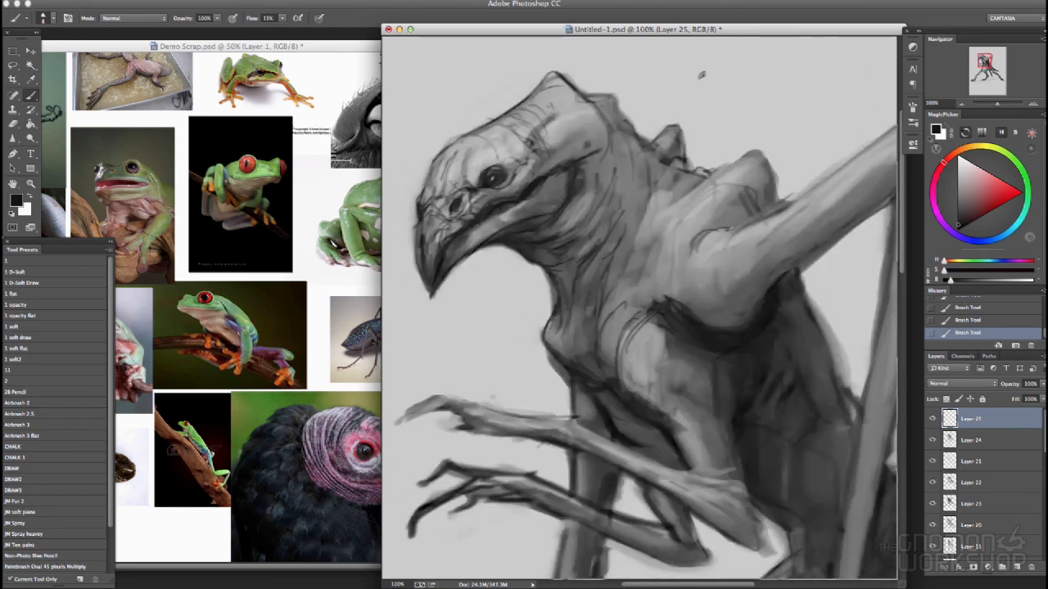
- Draw fine dark contour lines along the top edge of the raised upper arm where it meets the shoulder
left_click_drag(821, 179, 731, 228)
left_click_drag(863, 152, 760, 194)
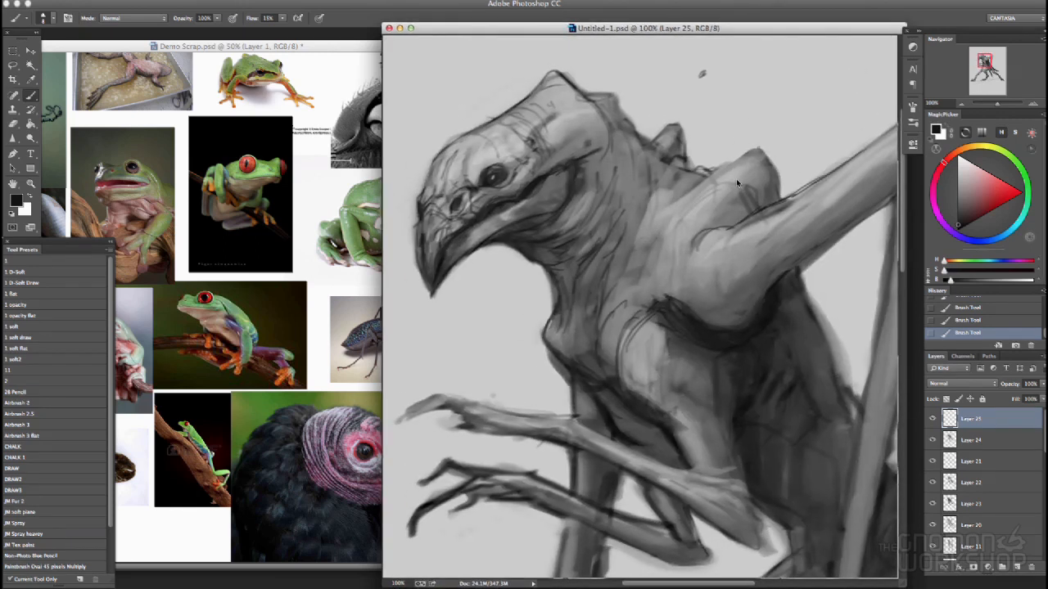
left_click(737, 183, "alt")
- Refine the front edge of the beak, the brow contour and the mouth line with tones sampled from the head
left_click(417, 237, "alt")
left_click_drag(418, 221, 416, 257)
left_click(411, 237, "alt")
left_click(426, 180, "alt")
left_click_drag(434, 162, 420, 191)
left_click(421, 199, "alt")
left_click(444, 260, "alt")
mouse_move(462, 236)
left_mouse_down()
mouse_move(442, 264)
mouse_move(483, 240)
left_mouse_up()
left_click(460, 234, "alt")
left_click(437, 283, "alt")
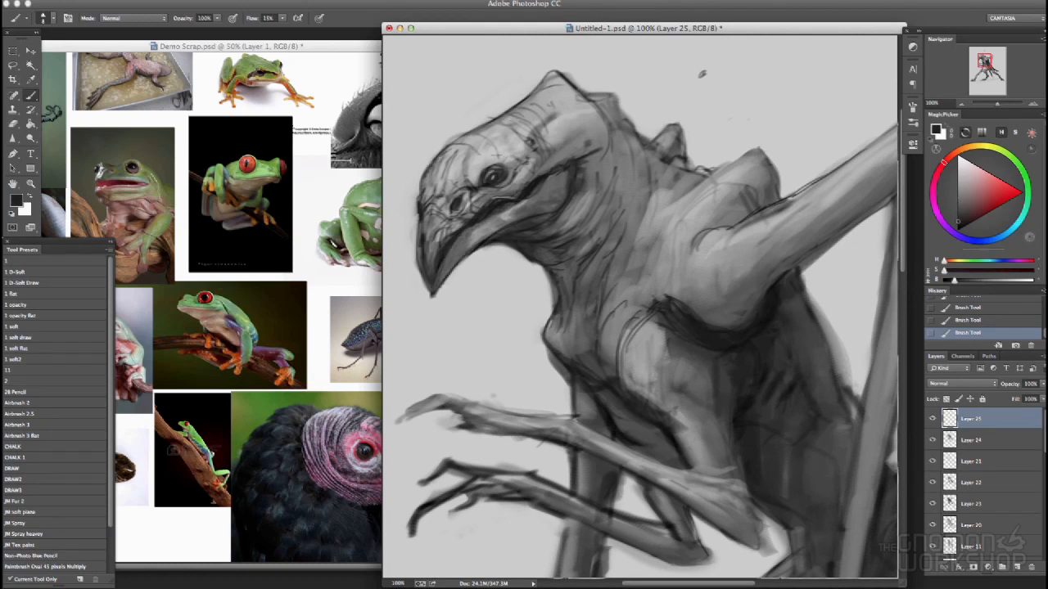
- Add fine dark lines down the back of the neck, on the chest and cheek, and along the upper small forearm
mouse_move(612, 102)
left_mouse_down()
mouse_move(588, 149)
mouse_move(622, 254)
mouse_move(668, 296)
left_mouse_up()
left_click_drag(673, 349, 676, 381)
key("[")
left_click(545, 187, "alt")
left_click_drag(563, 175, 526, 198)
mouse_move(449, 398)
left_mouse_down()
mouse_move(576, 422)
mouse_move(737, 475)
left_mouse_up()
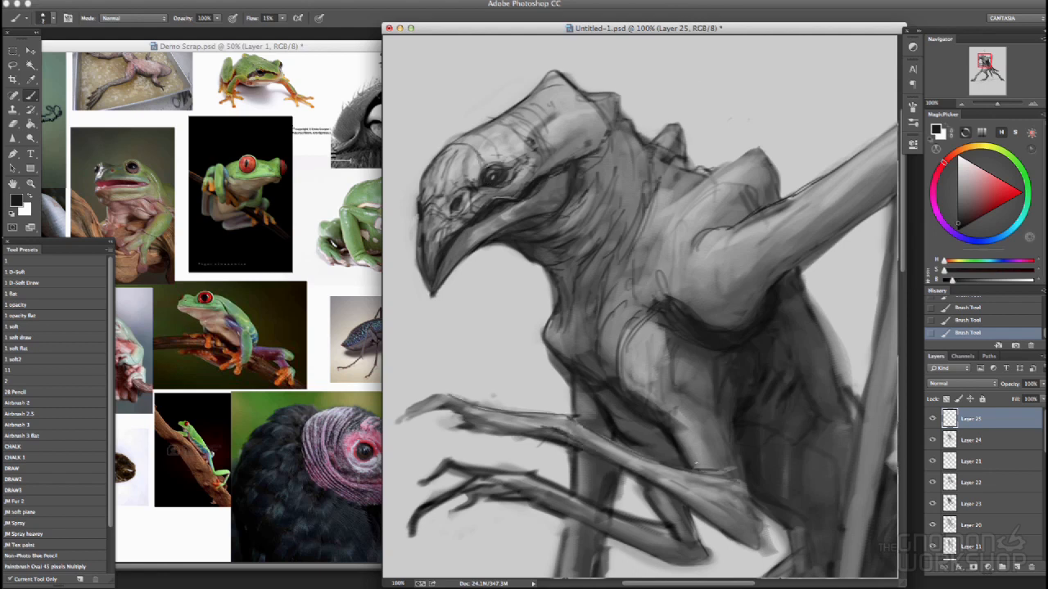
- Shade the lower chest above the upper small forearm with a larger brush and a sampled dark tone
left_click(645, 392, "alt")
key("]")
key("]")
key("]")
key("]")
mouse_move(630, 416)
left_mouse_down()
mouse_move(598, 398)
mouse_move(688, 416)
left_mouse_up()
- Shade the elbow and length of the small forearms and the far front limb behind them with sampled greys and a larger brush
key("super+minus")
left_click(722, 476, "alt")
key("]")
key("]")
left_click_drag(710, 455, 730, 472)
left_click_drag(570, 416, 535, 413)
left_click_drag(687, 476, 616, 468)
left_click(610, 467, "alt")
left_click_drag(597, 515, 598, 405)
- Add dark accents to the near thigh and knee with a much smaller brush and dark tones sampled from the torso
left_click(730, 287, "alt")
key("[")
key("[")
key("[")
key("[")
key("[")
left_click(739, 351, "alt")
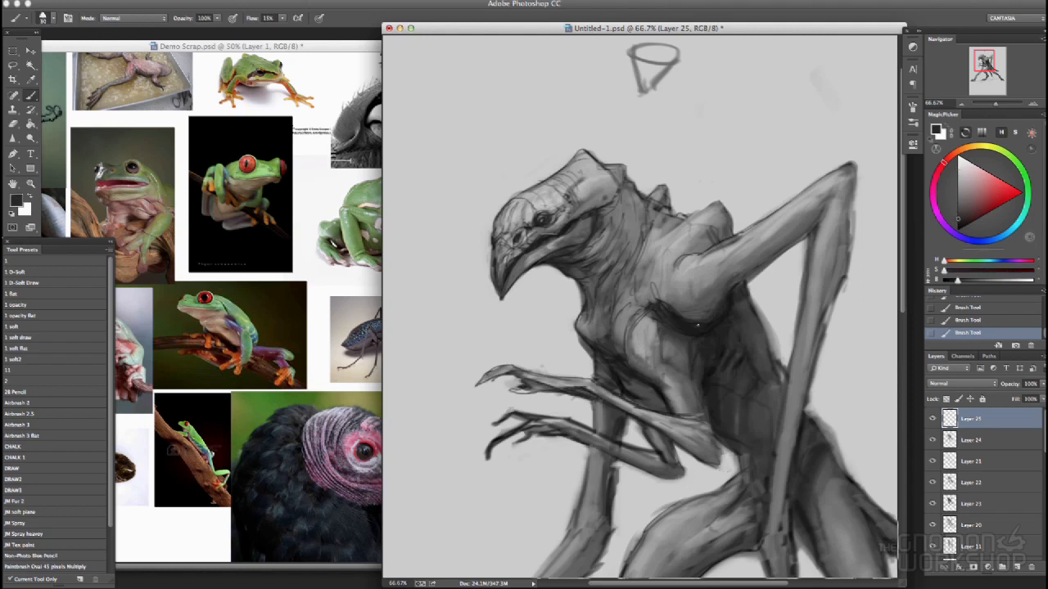
key("super+minus")
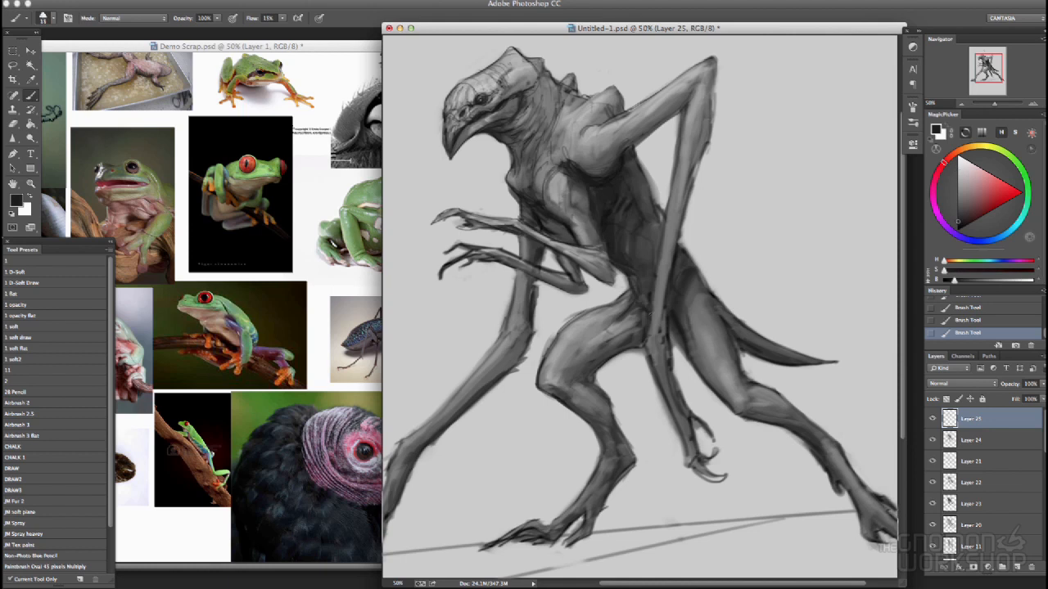
mouse_move(619, 349)
left_mouse_down()
mouse_move(639, 334)
mouse_move(593, 341)
left_mouse_up()
left_click_drag(559, 367, 551, 385)
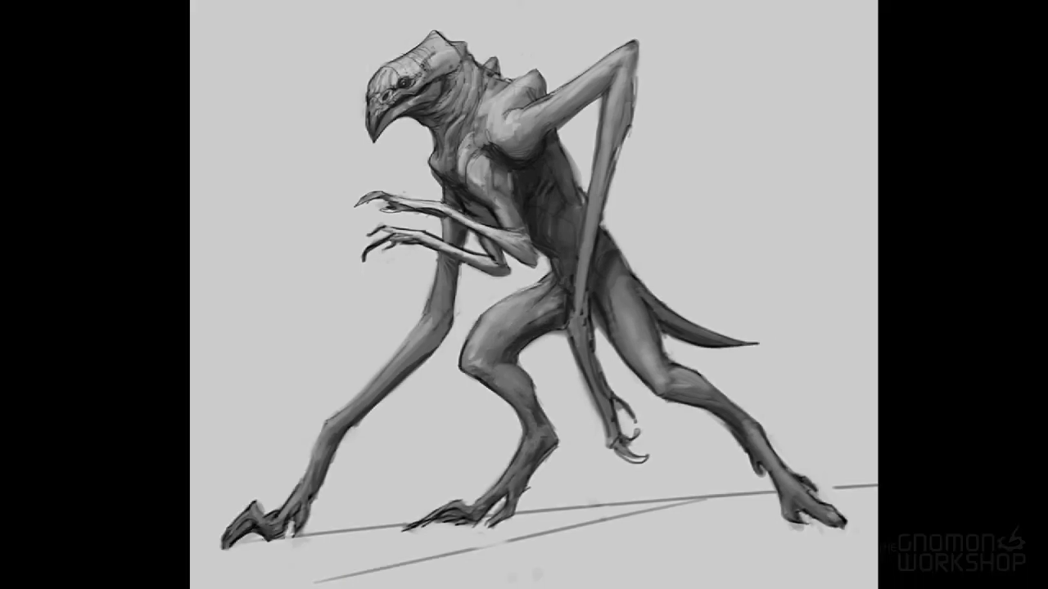